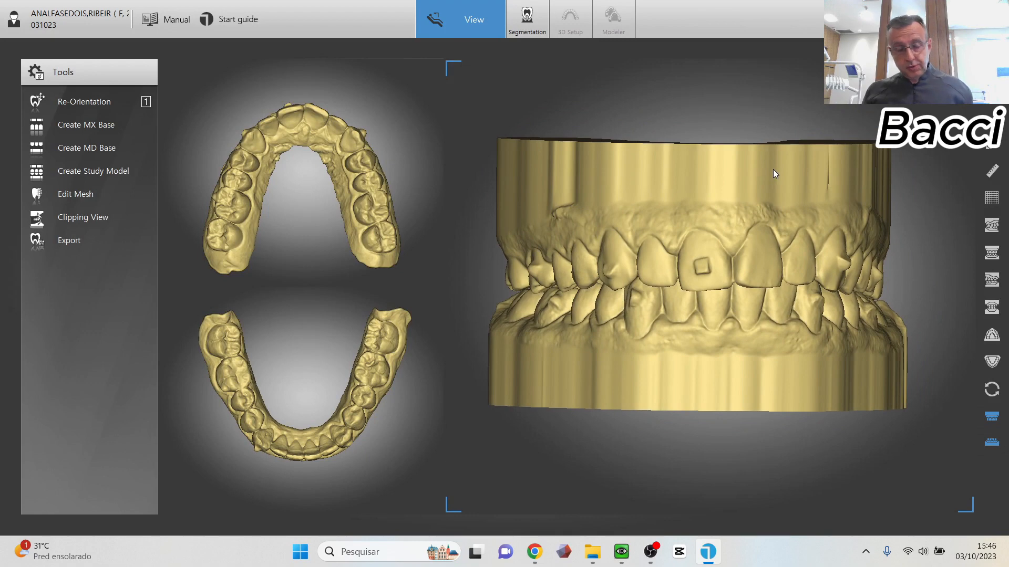
Inspect the occluded upper and lower models from the front and at slightly different tilts
left_click_drag(774, 170, 755, 181)
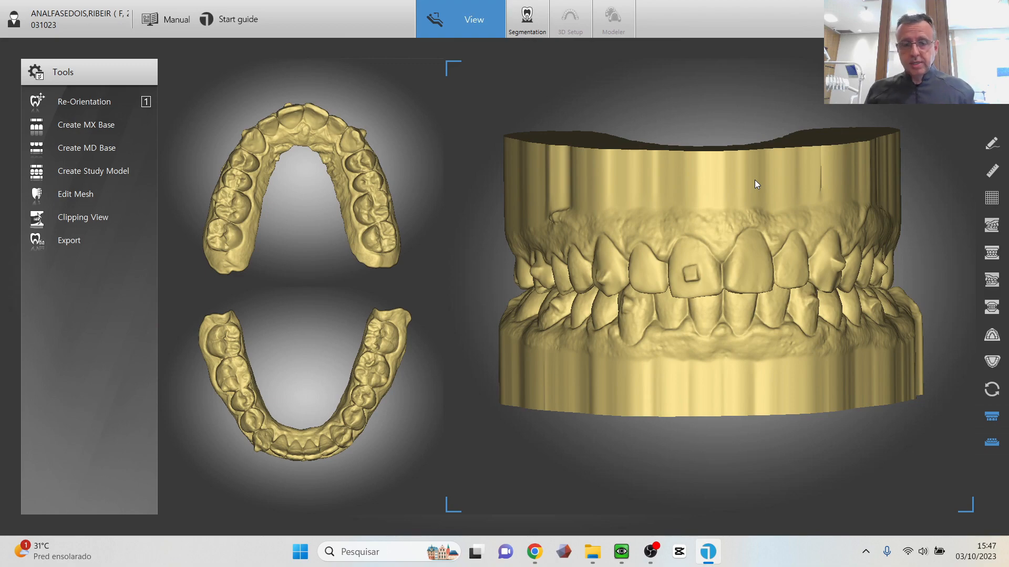
left_click_drag(754, 180, 728, 219)
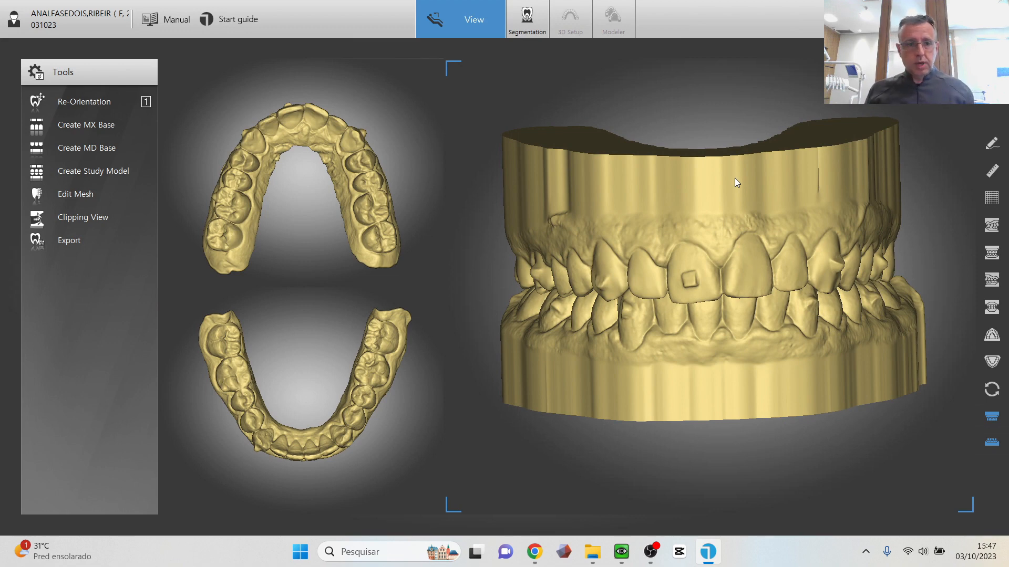
mouse_move(735, 179)
left_mouse_down()
mouse_move(758, 194)
mouse_move(744, 187)
left_mouse_up()
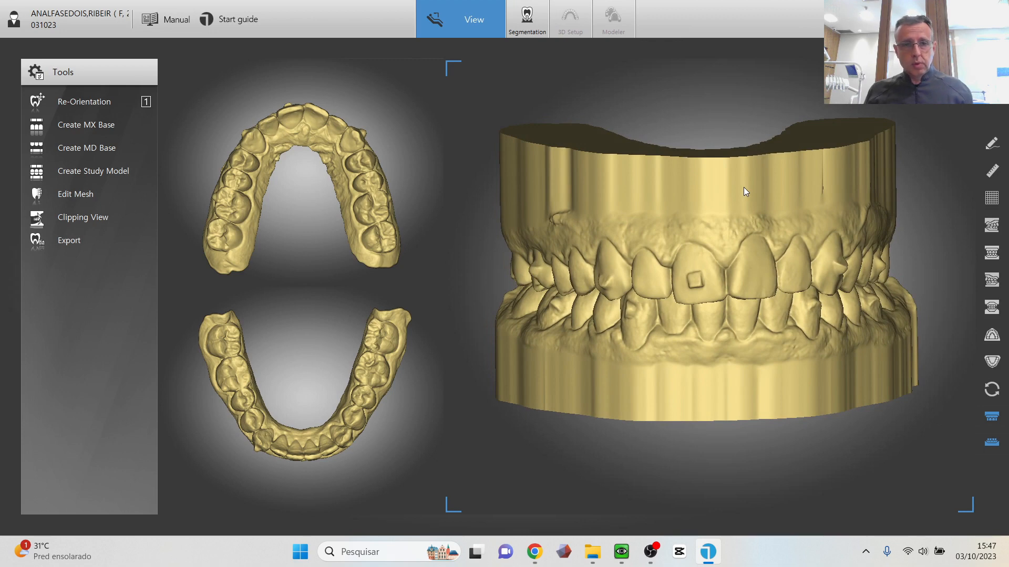
left_click_drag(743, 187, 793, 204)
left_click_drag(642, 217, 631, 197)
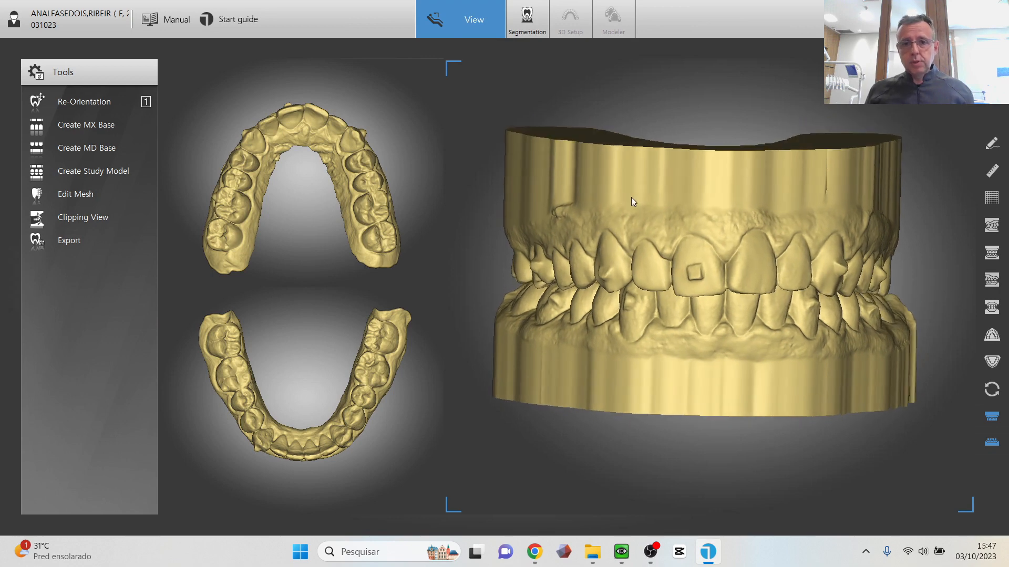
left_click_drag(799, 236, 815, 210)
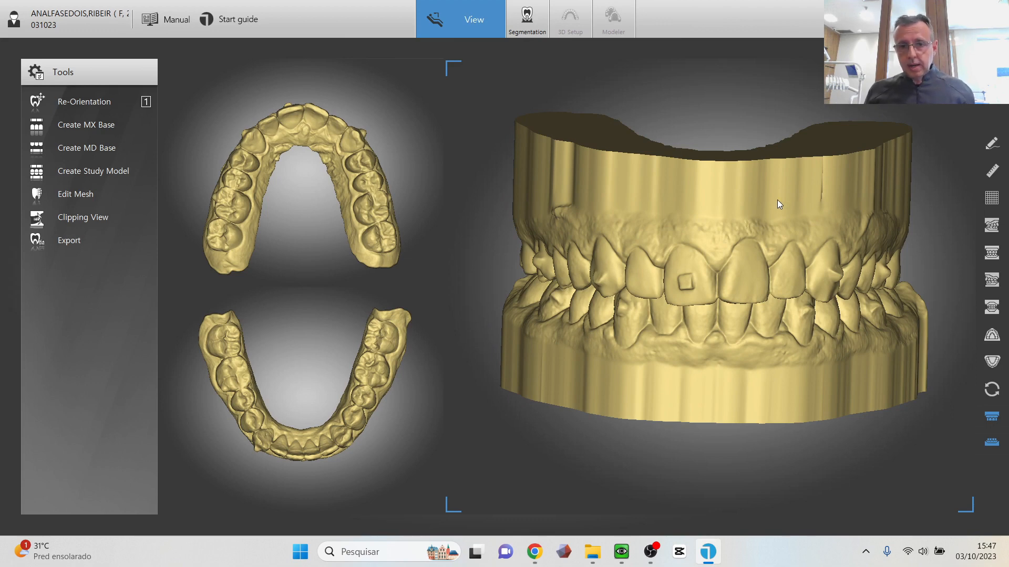
left_click_drag(777, 200, 536, 205)
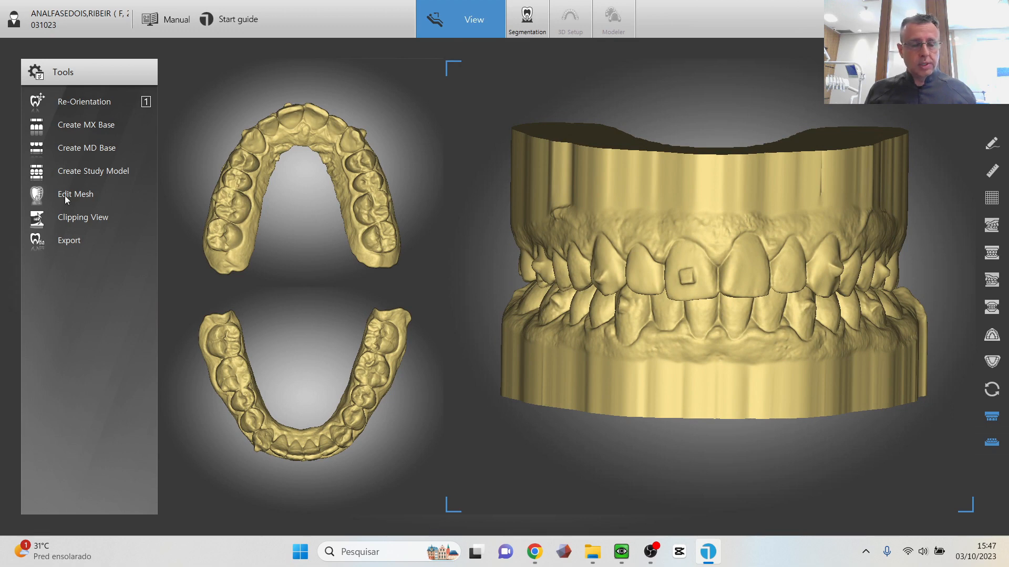
Open the lower arch for mesh editing and apply the Smooth brush to the canine with the attachment, at the preset size and strength
left_click(223, 360)
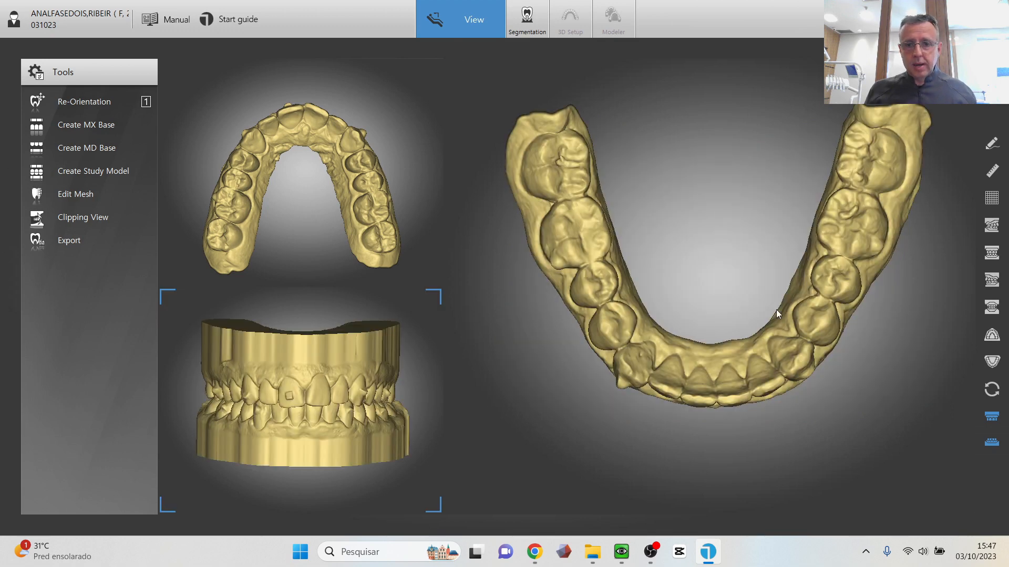
left_click_drag(777, 310, 645, 318)
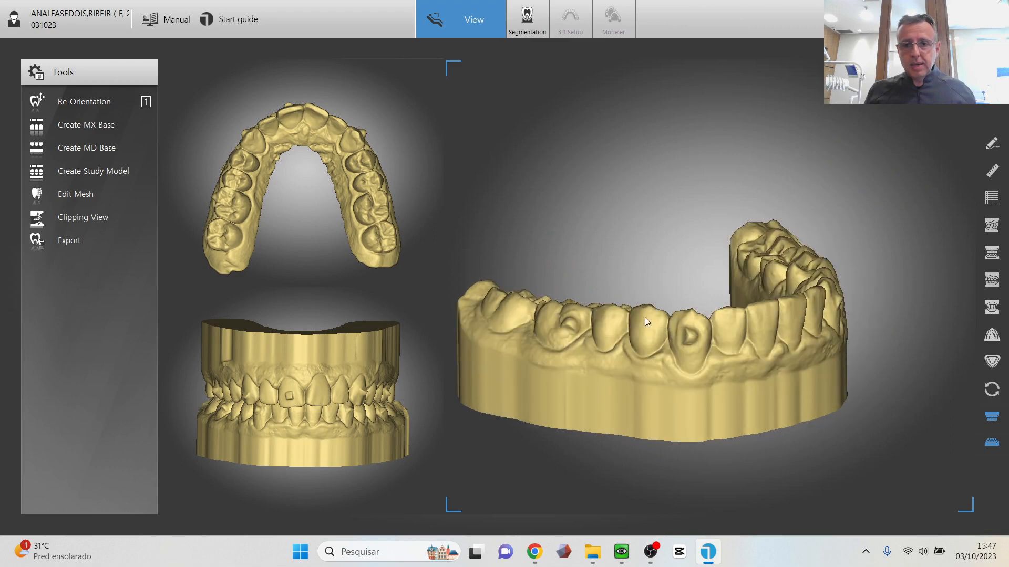
left_click(67, 196)
double_click(695, 316)
left_click_drag(536, 413, 703, 227)
scroll(541, 364, "up", 3)
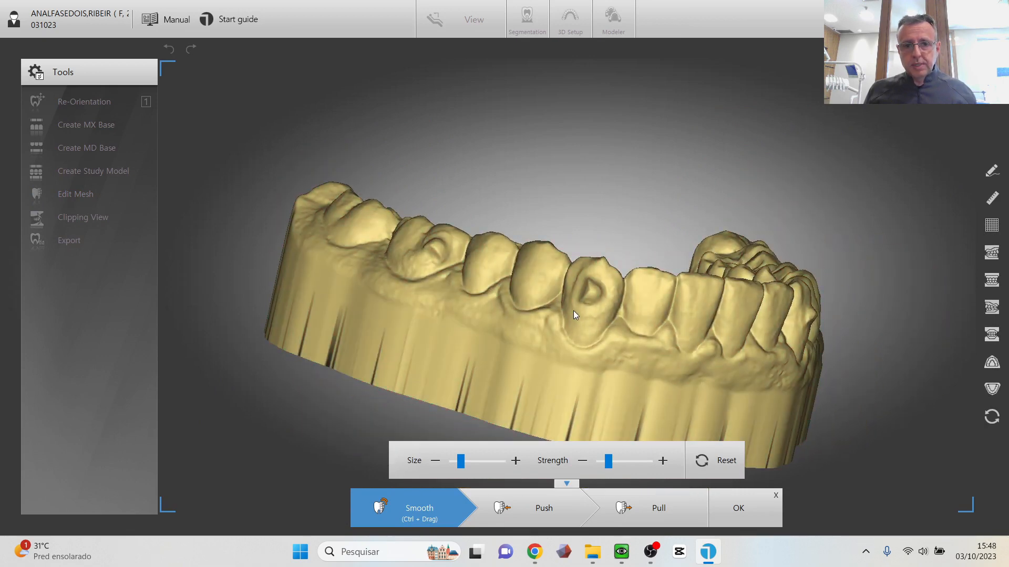
key("ctrl")
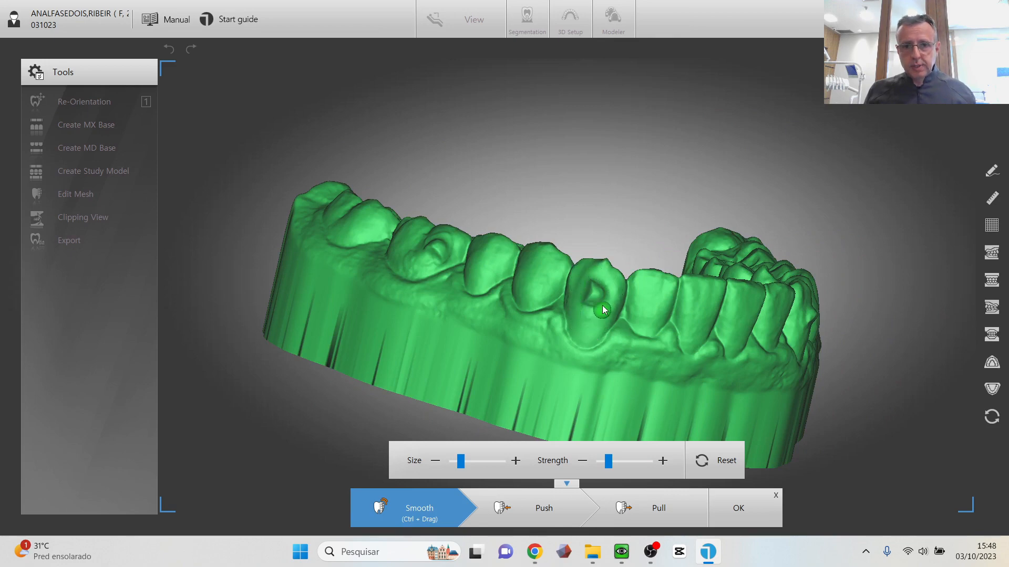
left_click(580, 313)
Examine the buccal, occlusal and front surfaces of the lower arch for bumps or attachments that need smoothing
right_click_drag(516, 298, 579, 330)
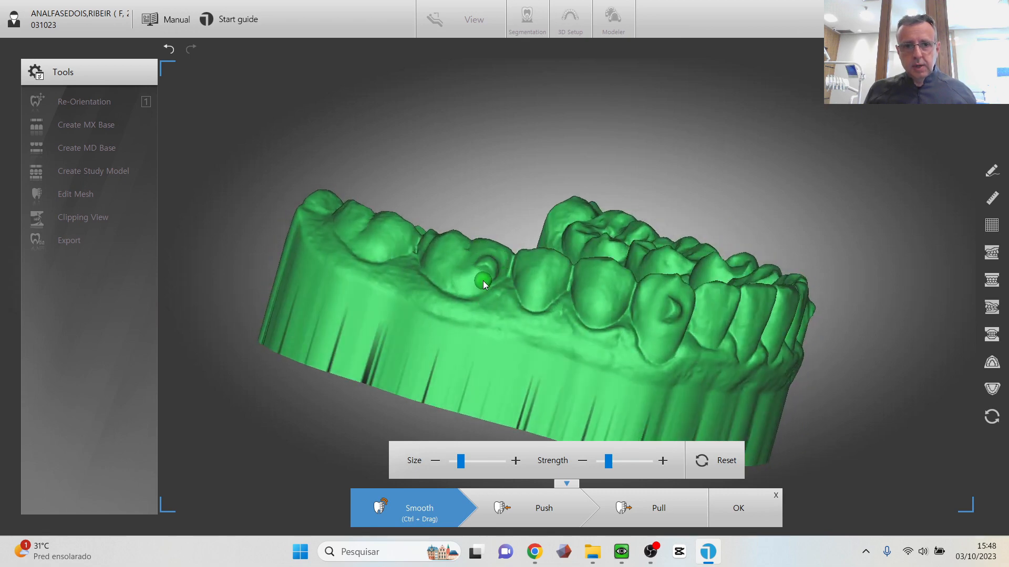
right_click_drag(430, 257, 799, 266)
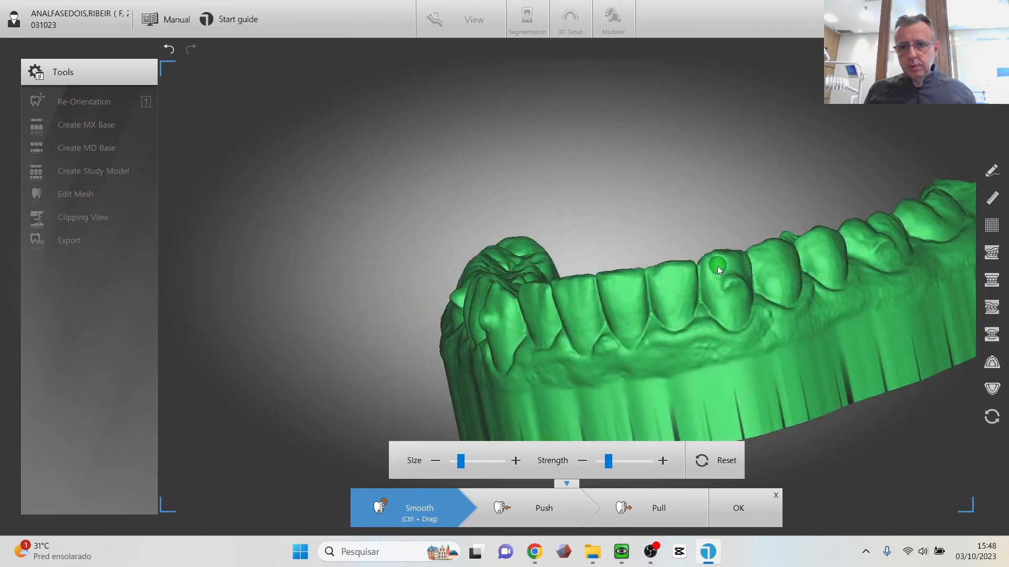
right_click_drag(838, 269, 761, 261)
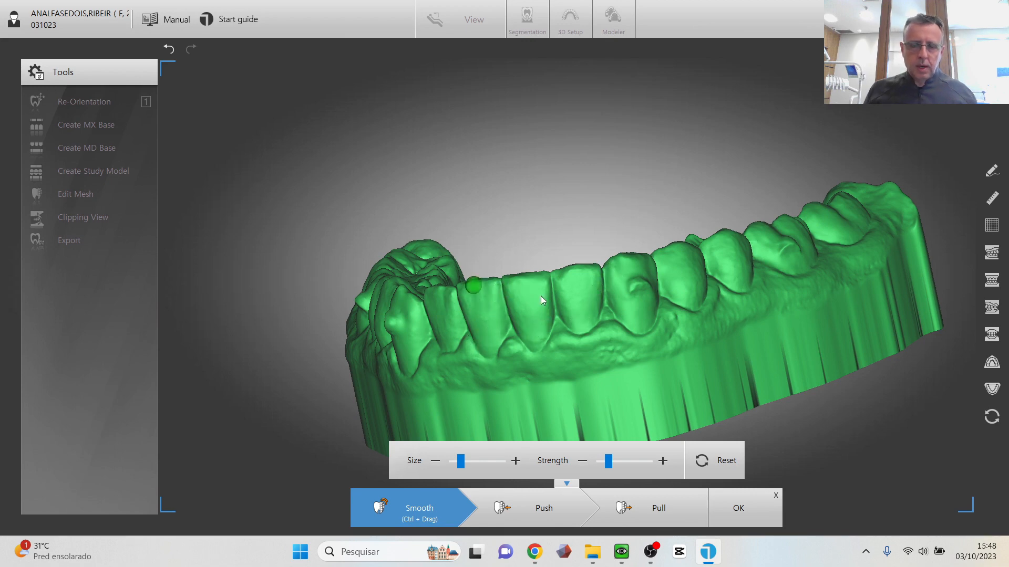
right_click_drag(541, 296, 604, 303)
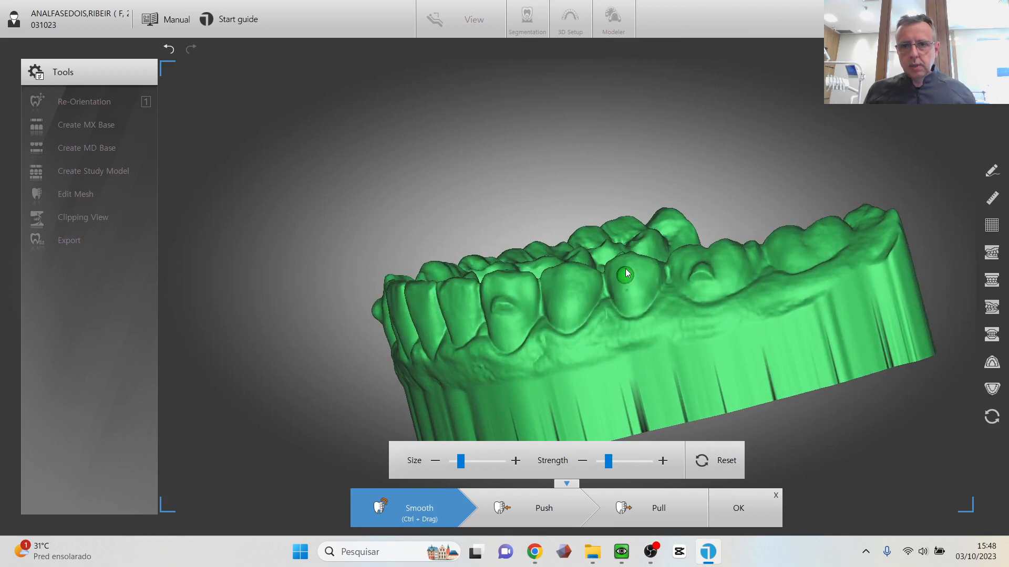
right_click_drag(626, 269, 555, 274)
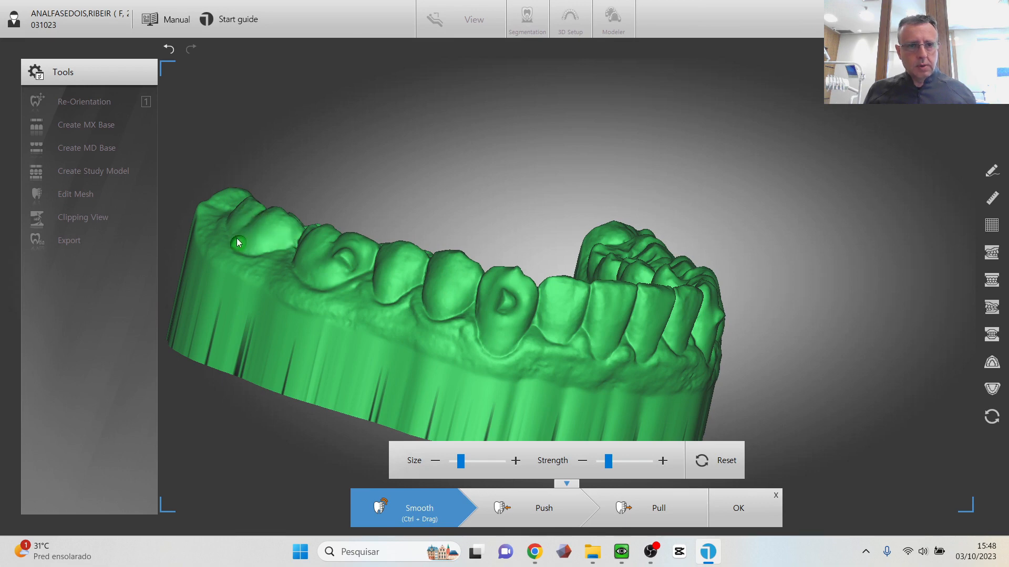
right_click_drag(717, 275, 478, 421)
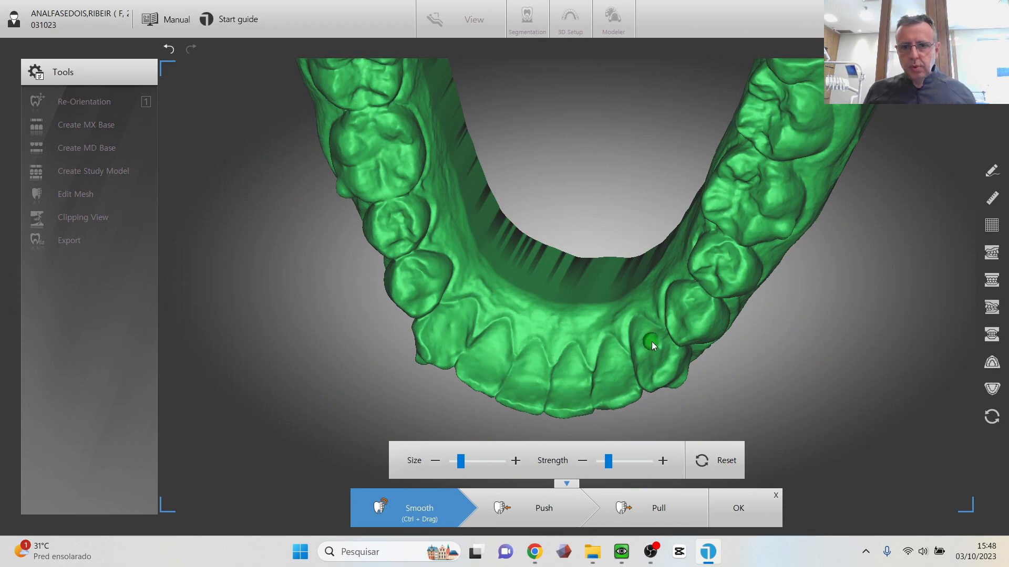
left_click_drag(632, 329, 578, 334)
left_click_drag(598, 282, 611, 237)
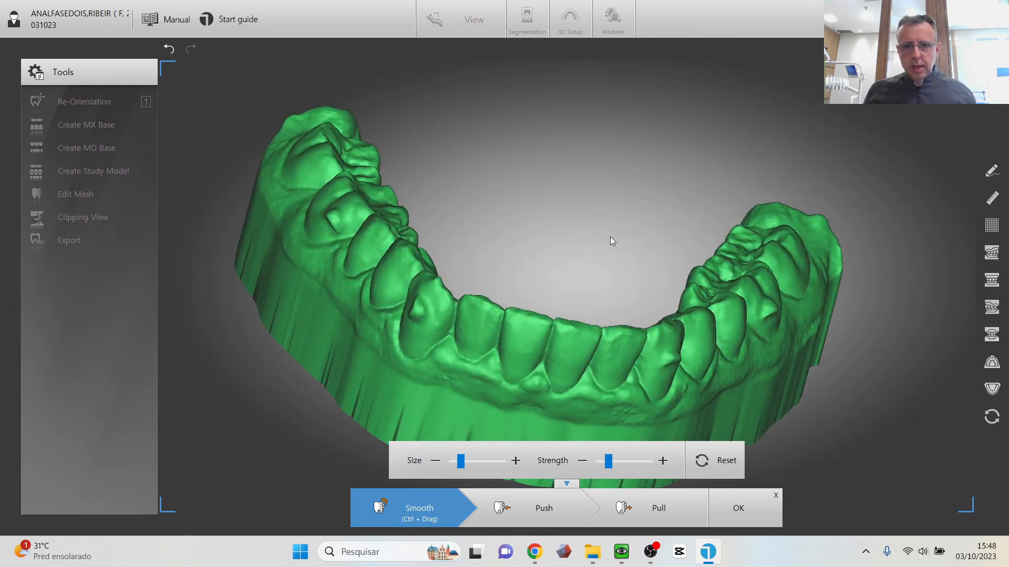
left_click_drag(585, 283, 612, 239)
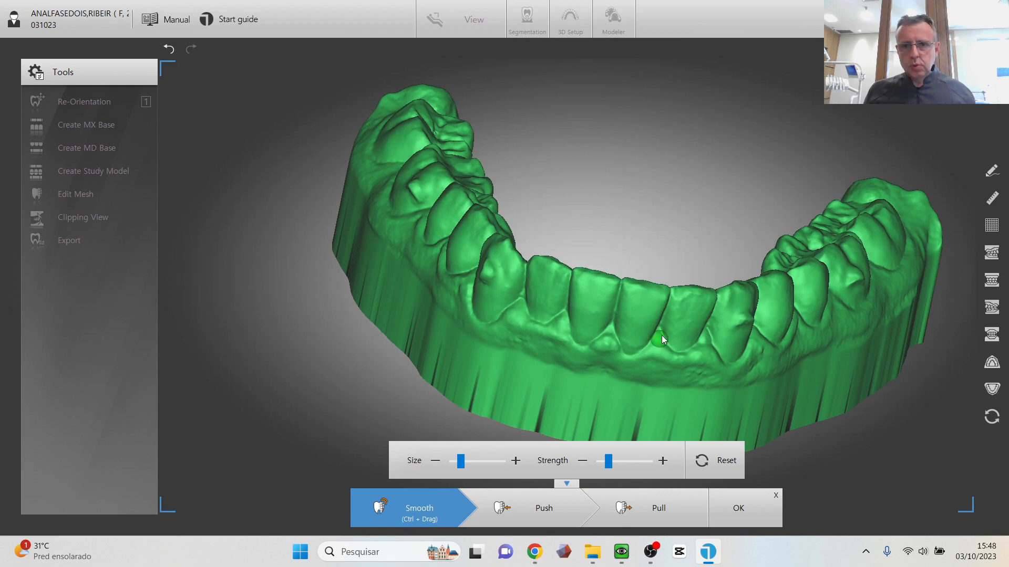
scroll(656, 261, "up", 4)
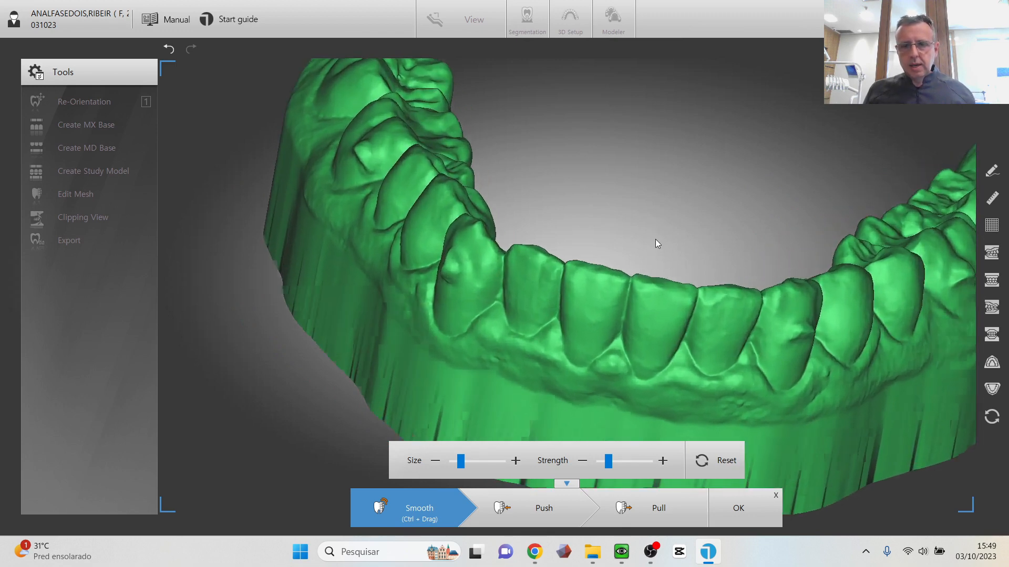
left_click_drag(654, 239, 673, 302)
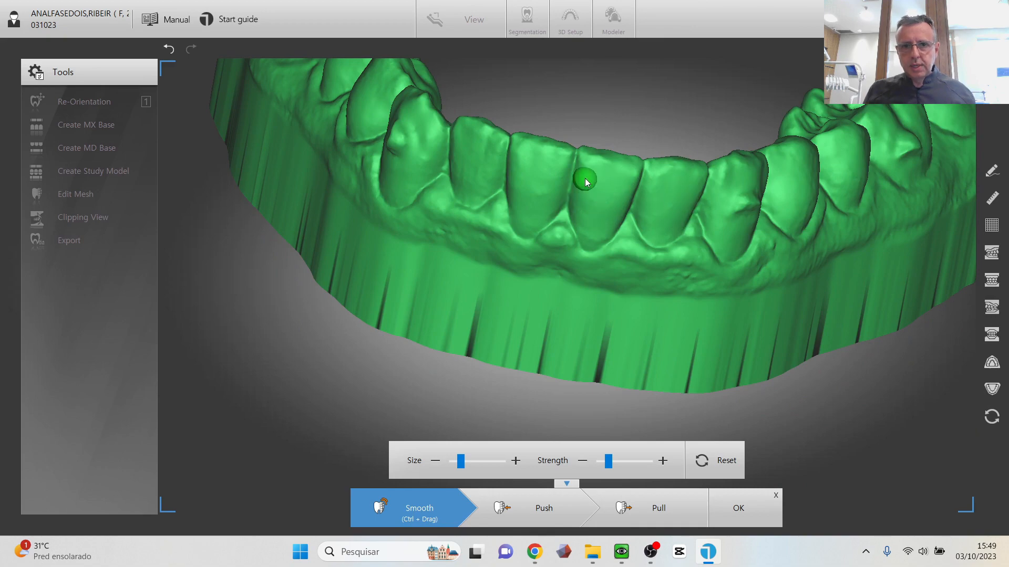
Accept the mesh edit and run AI segmentation on the maxilla
left_click(745, 510)
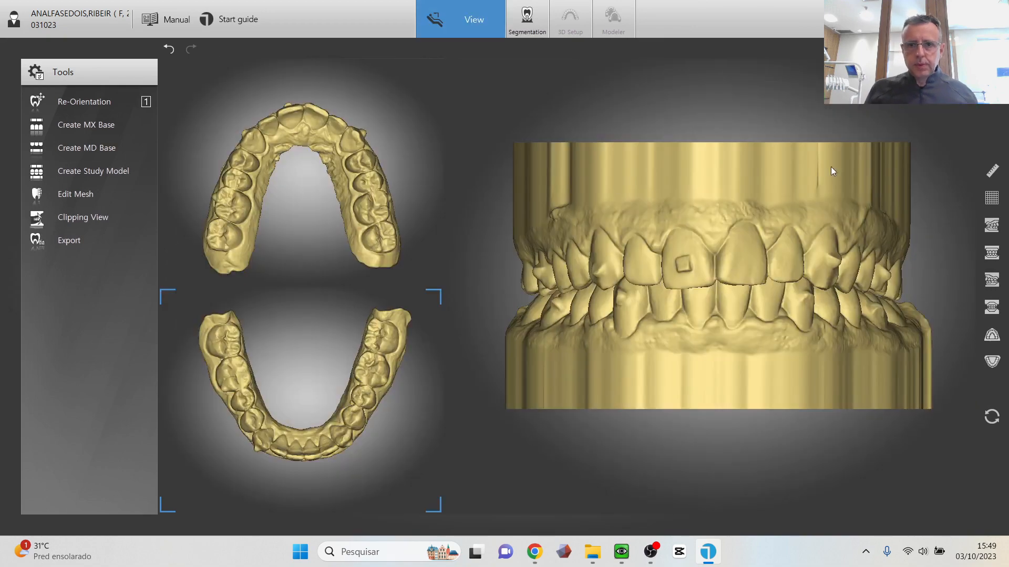
left_click_drag(830, 166, 802, 193)
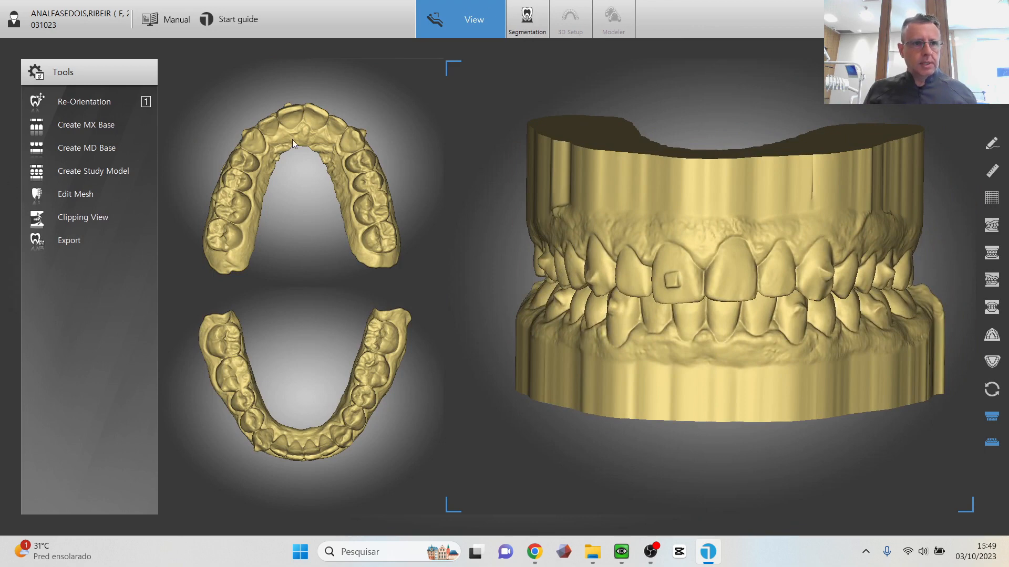
left_click(527, 18)
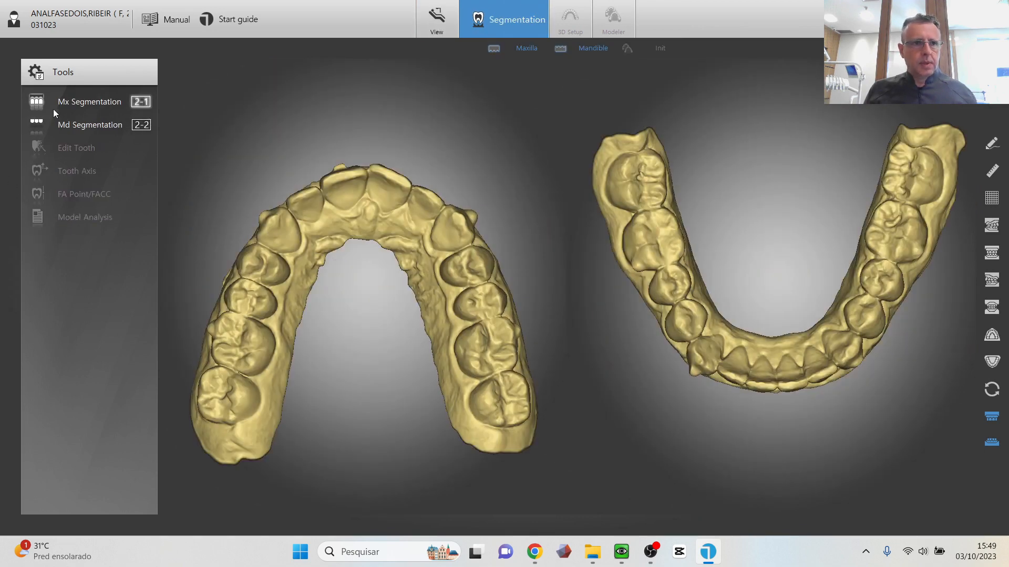
left_click(87, 105)
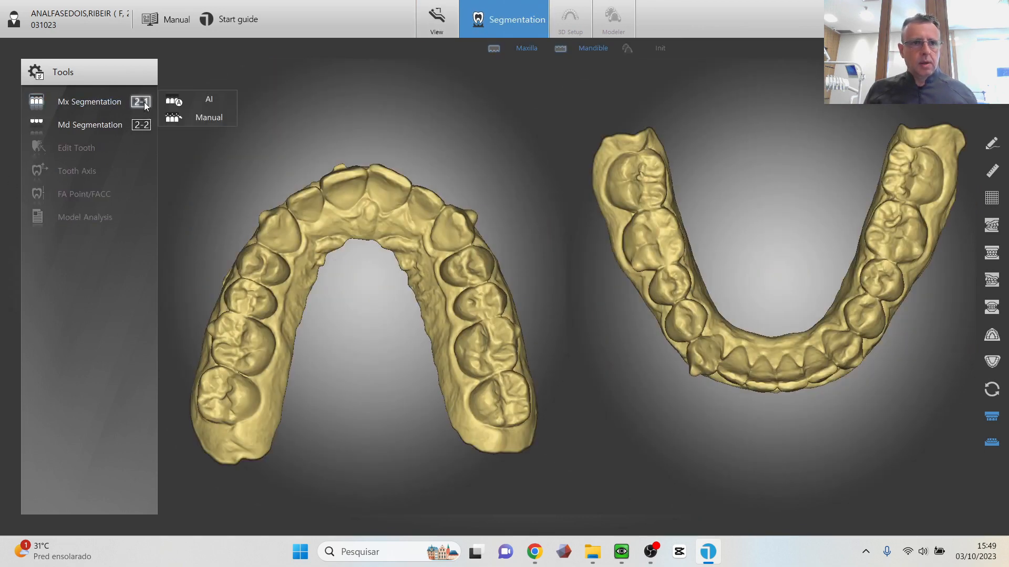
left_click(209, 98)
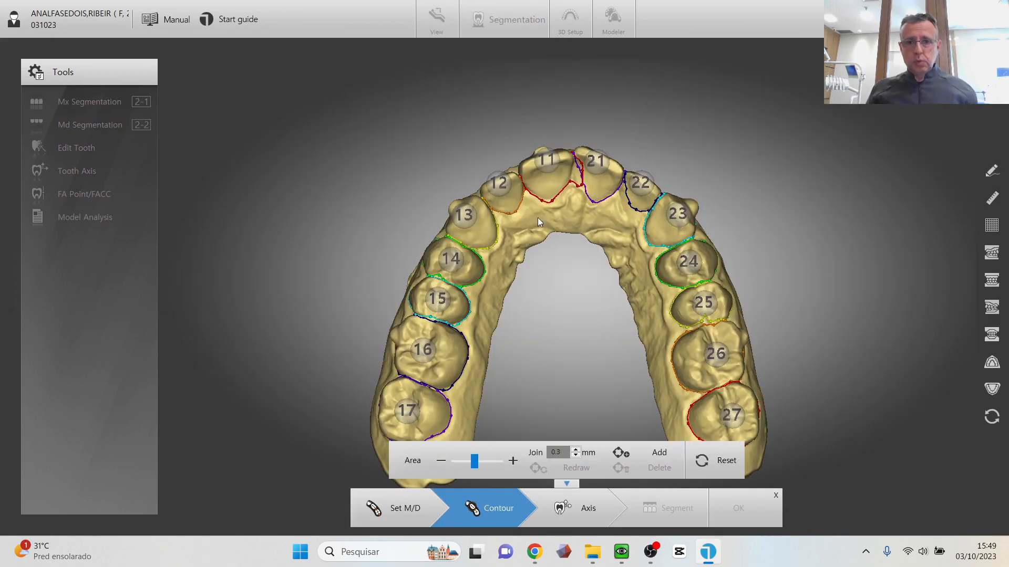
Adjust the palatal contours of teeth 11 and 21 so both follow the contact line between the two incisors
scroll(597, 207, "up", 3)
scroll(575, 276, "up", 1)
middle_click_drag(573, 277, 556, 380)
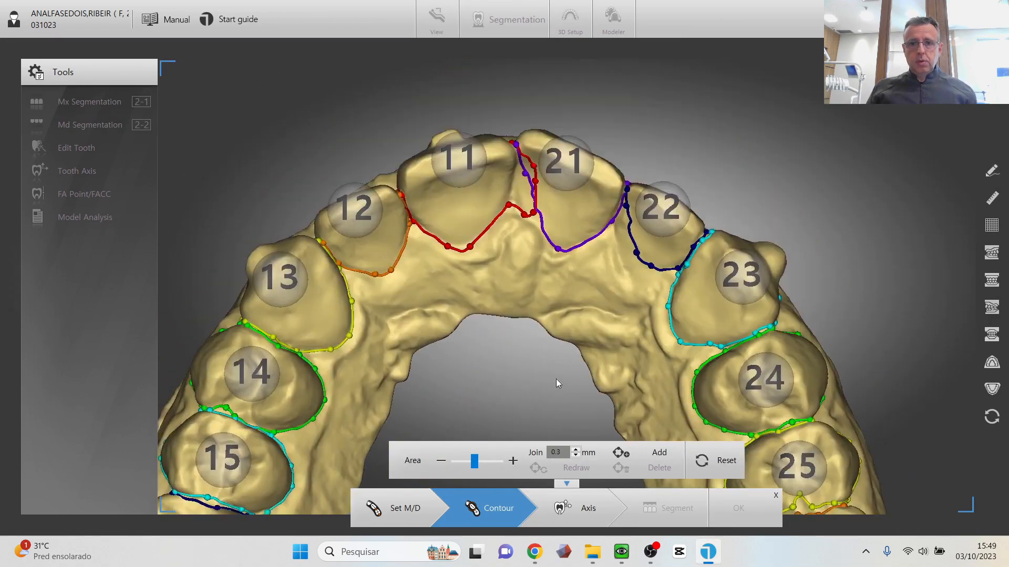
right_click_drag(556, 379, 541, 295)
middle_click_drag(540, 295, 556, 255)
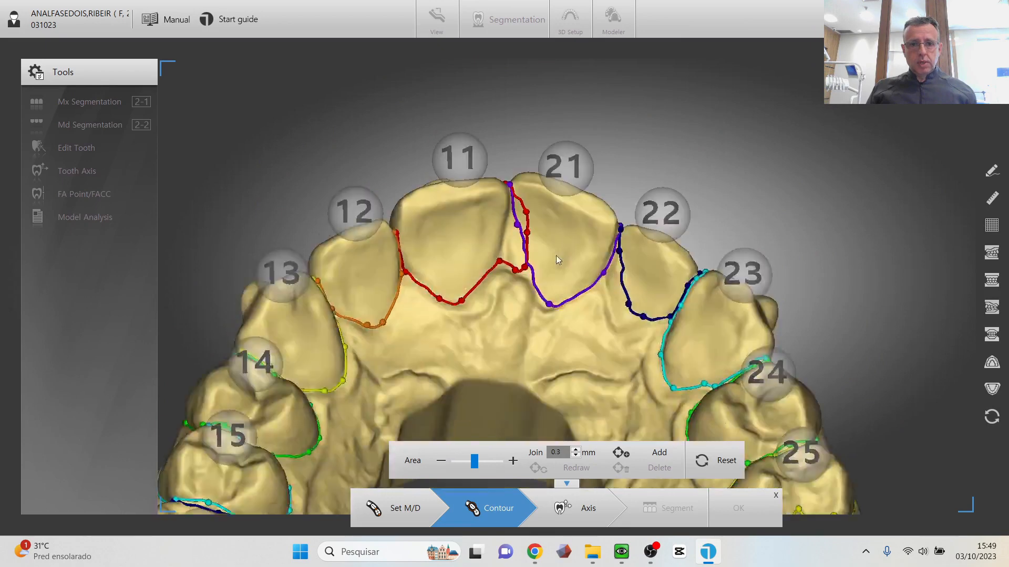
left_click(515, 270)
left_click_drag(514, 269, 503, 232)
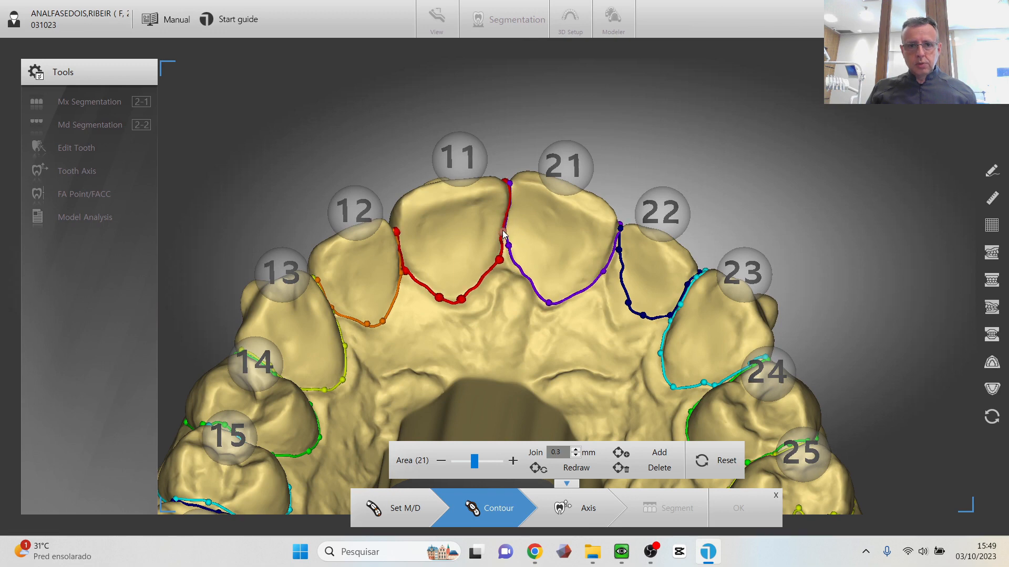
right_click_drag(508, 243, 507, 251)
left_click_drag(508, 241, 510, 255)
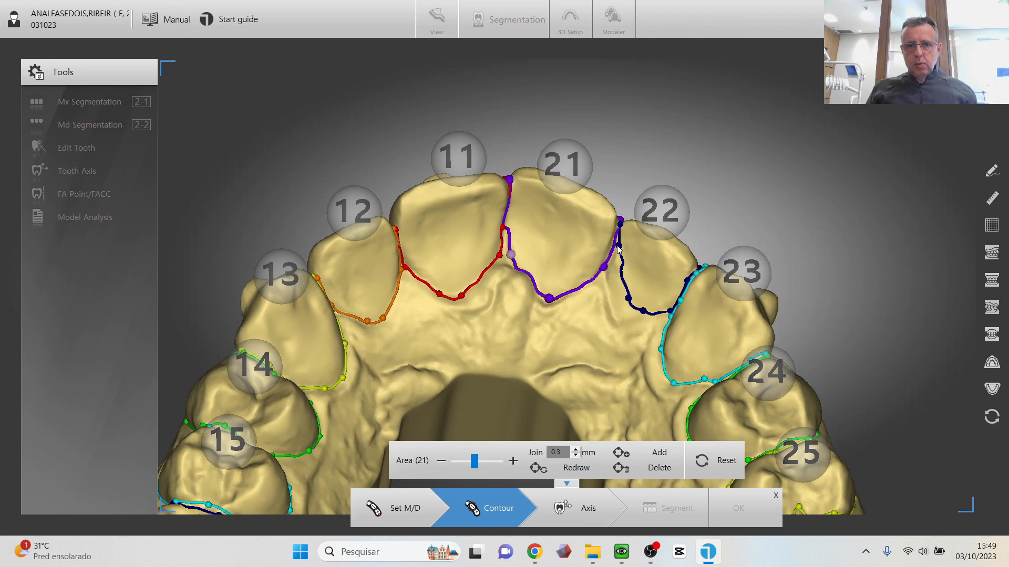
Widen the palatal contour of tooth 22 toward its neck and tooth 21, and fine-tune the contour point of tooth 21 near tooth 11
left_click_drag(618, 245, 613, 254)
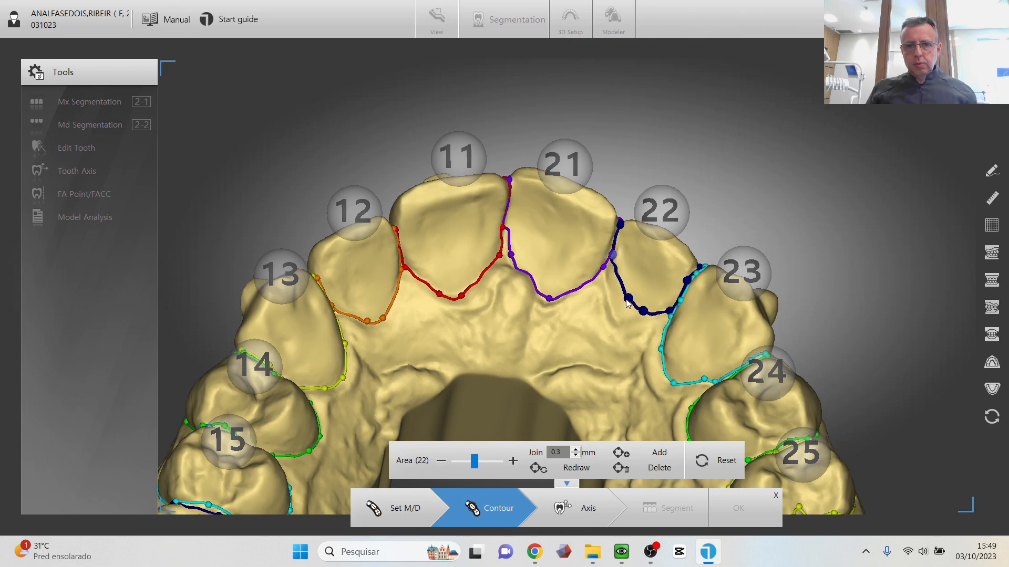
left_click_drag(627, 304, 642, 319)
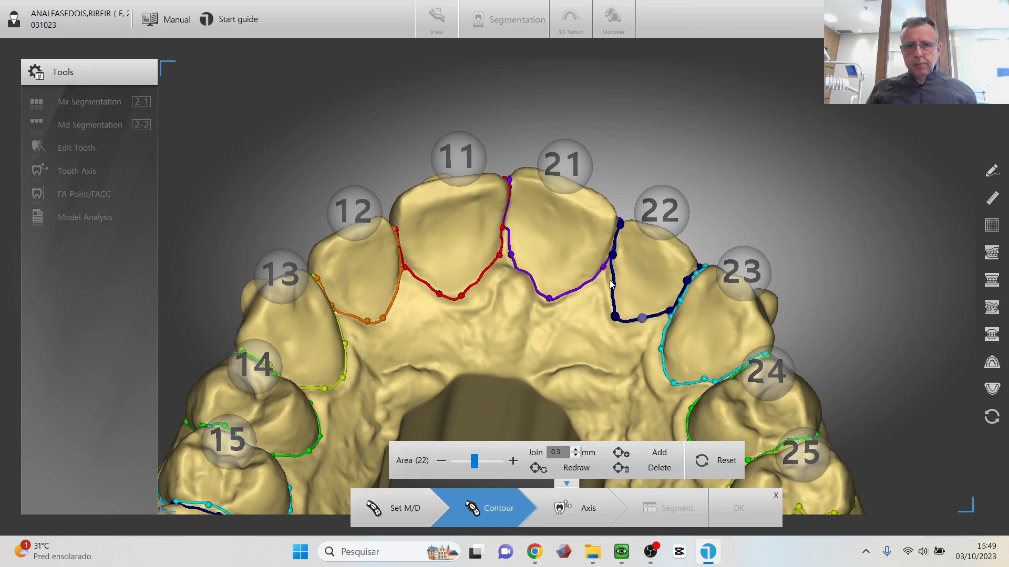
left_click_drag(610, 284, 605, 281)
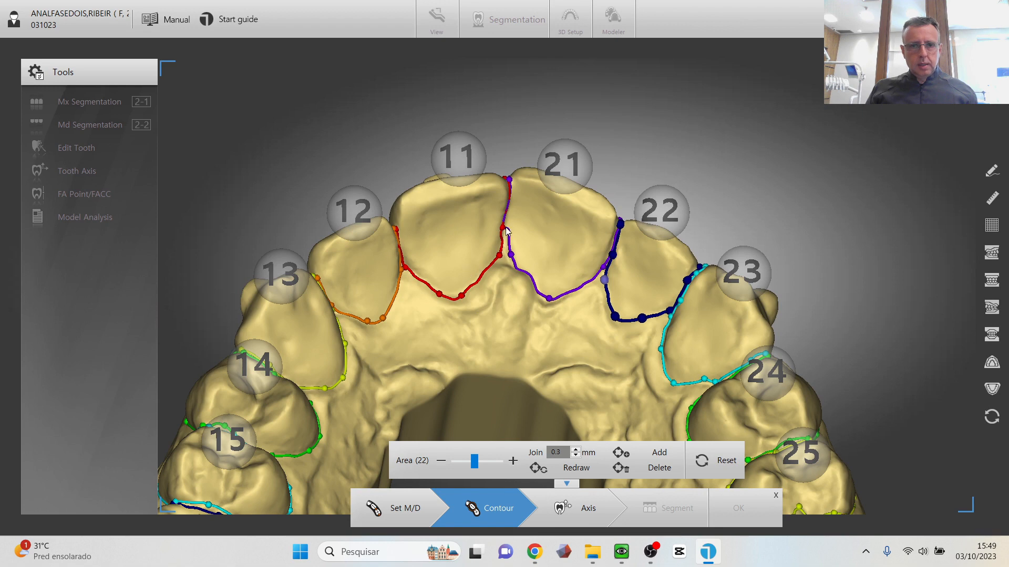
mouse_move(511, 255)
left_mouse_down()
mouse_move(507, 263)
mouse_move(507, 254)
left_mouse_up()
Correct the misplaced contour point on the labial gum line of tooth 11 by moving it onto the top of the margin
middle_click_drag(558, 348, 545, 205)
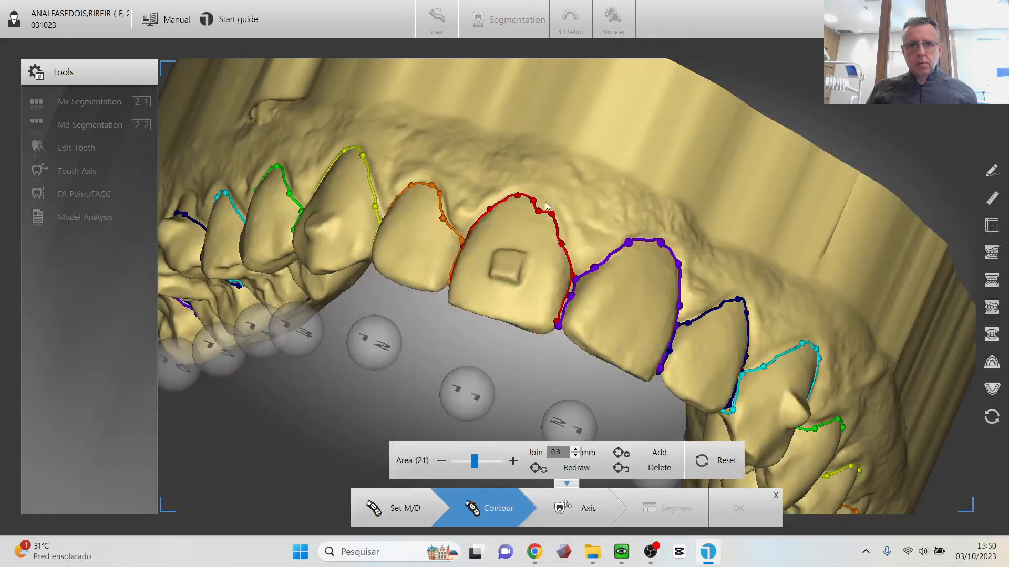
left_click(536, 212)
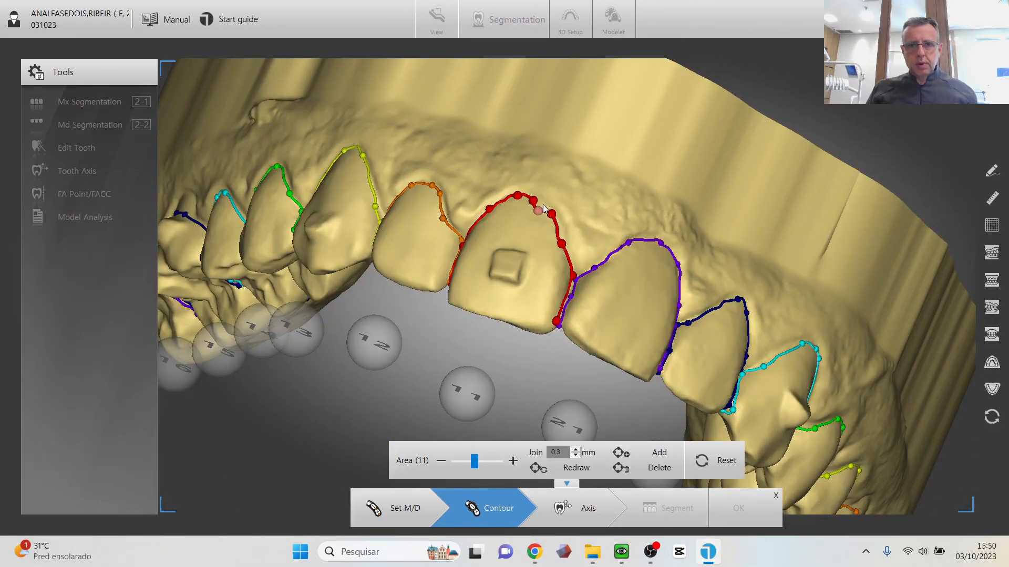
left_click_drag(538, 211, 516, 197)
right_click_drag(391, 162, 528, 261)
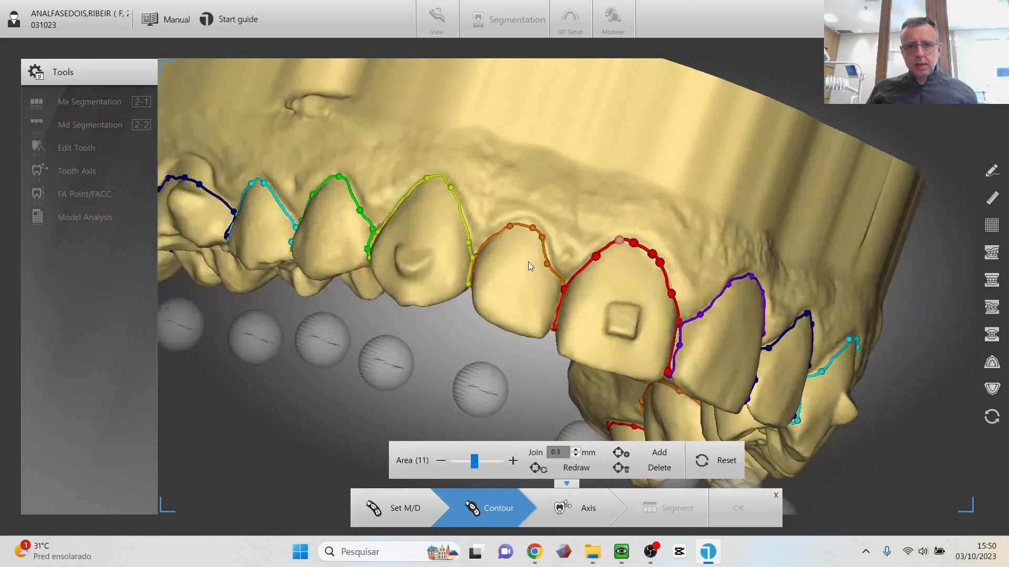
Adjust the labial contour of tooth 12 near tooth 11 and raise the buccal contour of tooth 16 onto the gum margin
mouse_move(548, 255)
left_mouse_down()
mouse_move(529, 222)
mouse_move(543, 224)
mouse_move(556, 254)
left_mouse_up()
right_click_drag(357, 264, 707, 298)
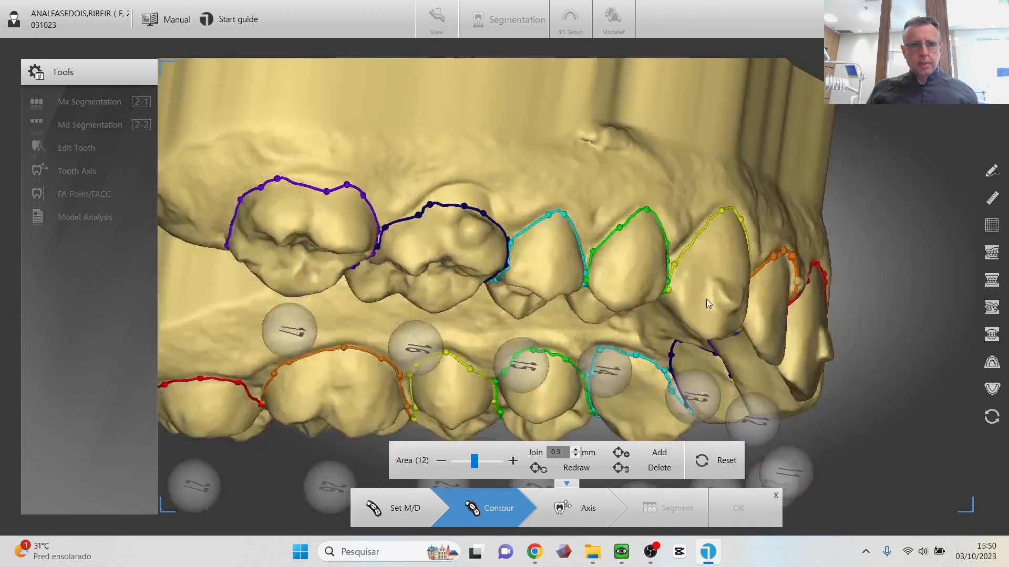
left_click_drag(462, 205, 461, 185)
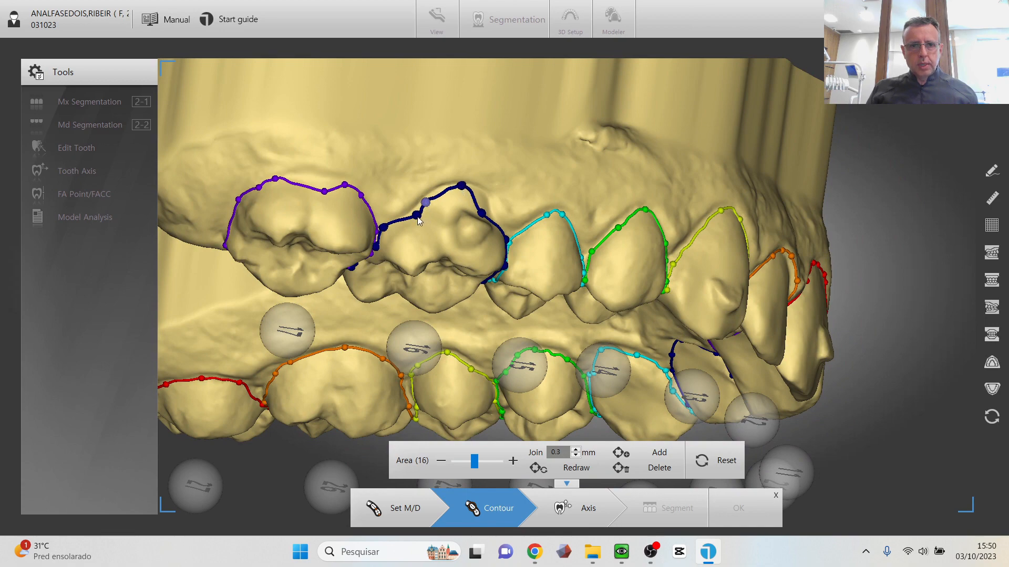
right_click_drag(420, 218, 312, 260)
left_click_drag(312, 257, 325, 238)
Align the labial contour points of teeth 21, 22 and 23 with the contacts between these neighbouring teeth
right_click_drag(642, 242, 389, 208)
right_click_drag(670, 194, 605, 304)
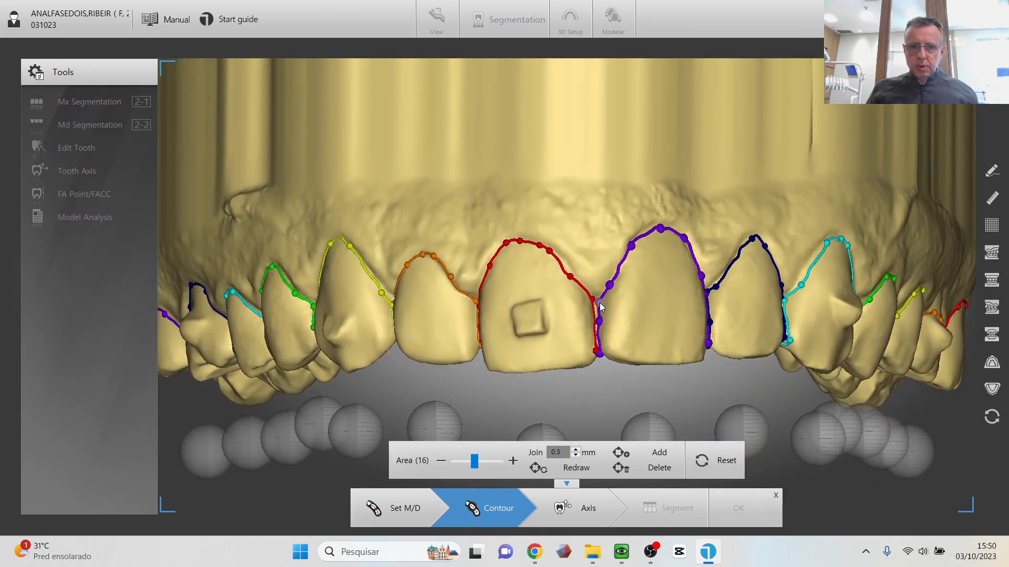
left_click(599, 303)
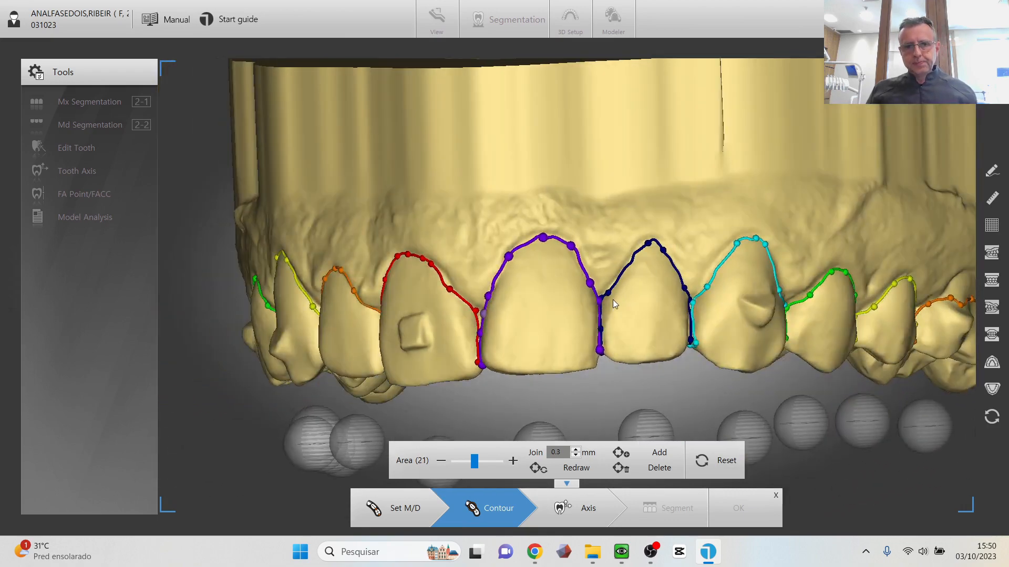
right_click_drag(613, 299, 595, 262)
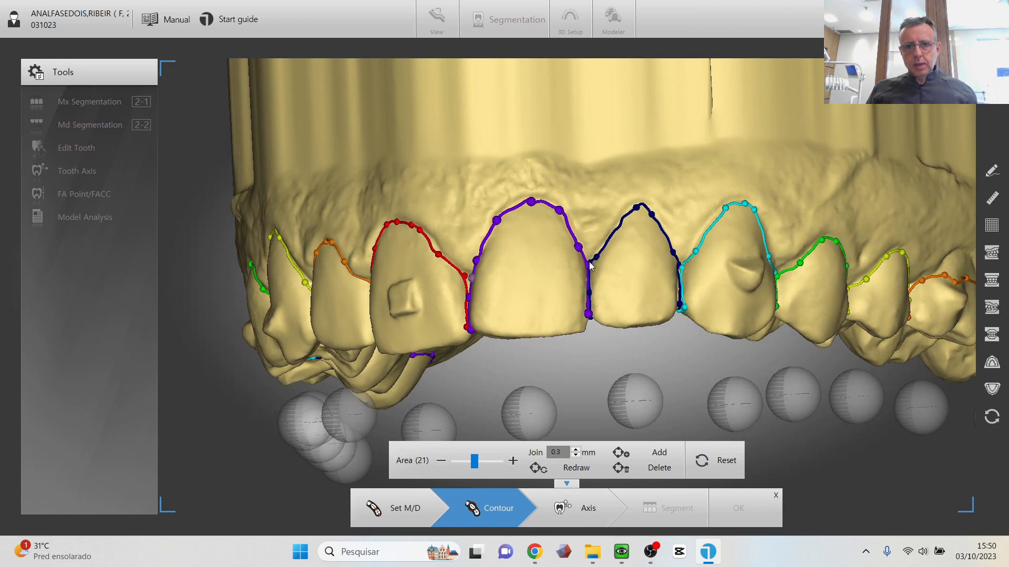
left_click(591, 265)
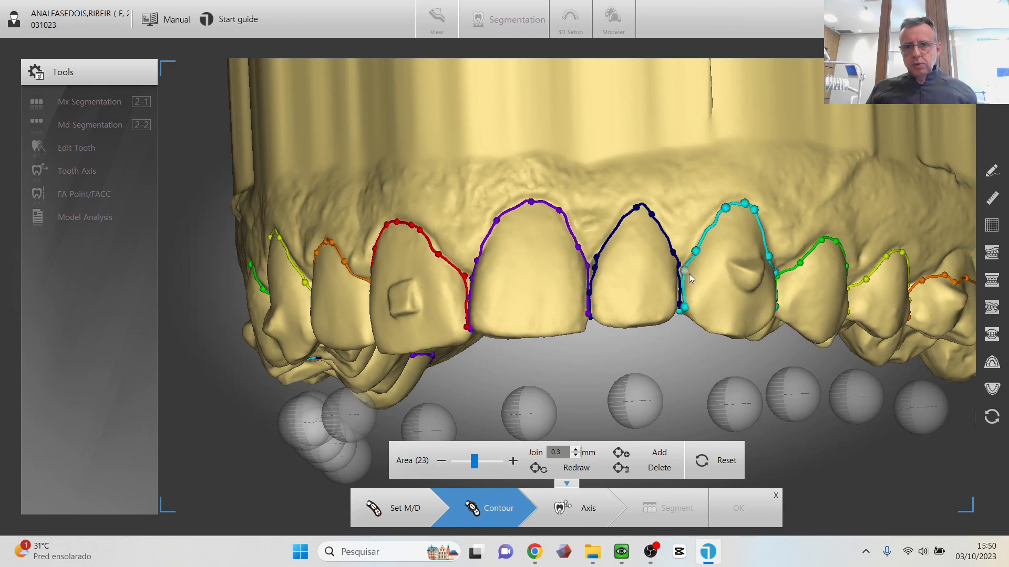
Fit the contour of tooth 24 beside tooth 23 and the buccal contours of teeth 26 and 27 to the gum margin
right_click_drag(810, 212, 616, 190)
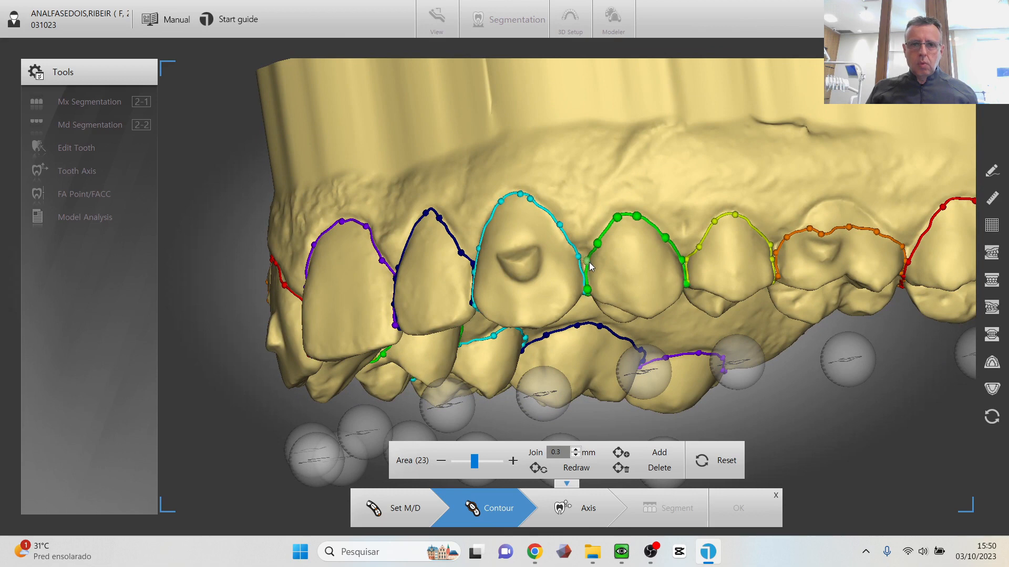
right_click_drag(644, 241, 616, 202)
left_click_drag(730, 235, 765, 207)
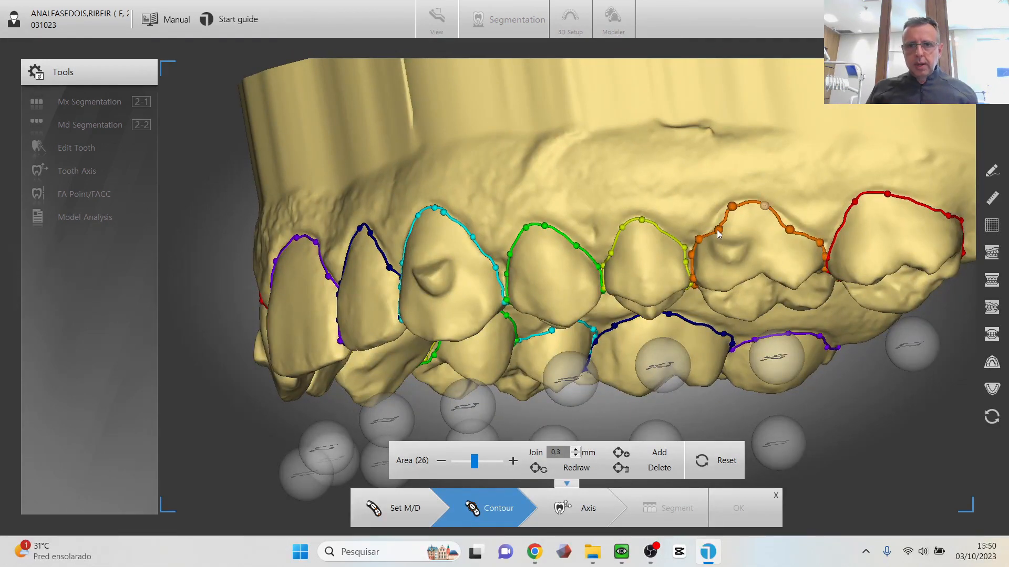
left_click_drag(719, 233, 714, 230)
left_click_drag(786, 231, 791, 227)
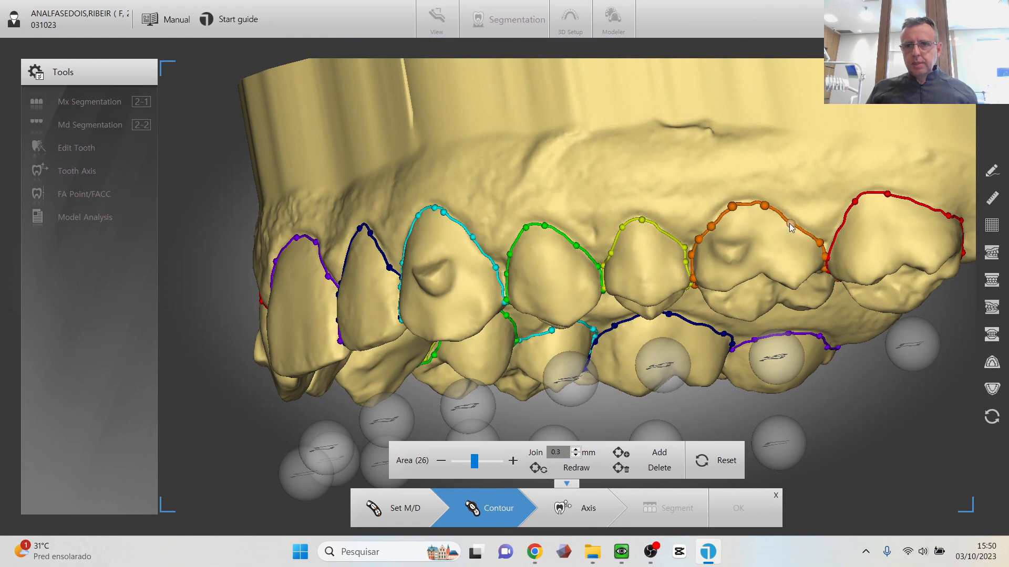
right_click_drag(847, 319, 654, 300)
middle_click_drag(654, 300, 685, 343)
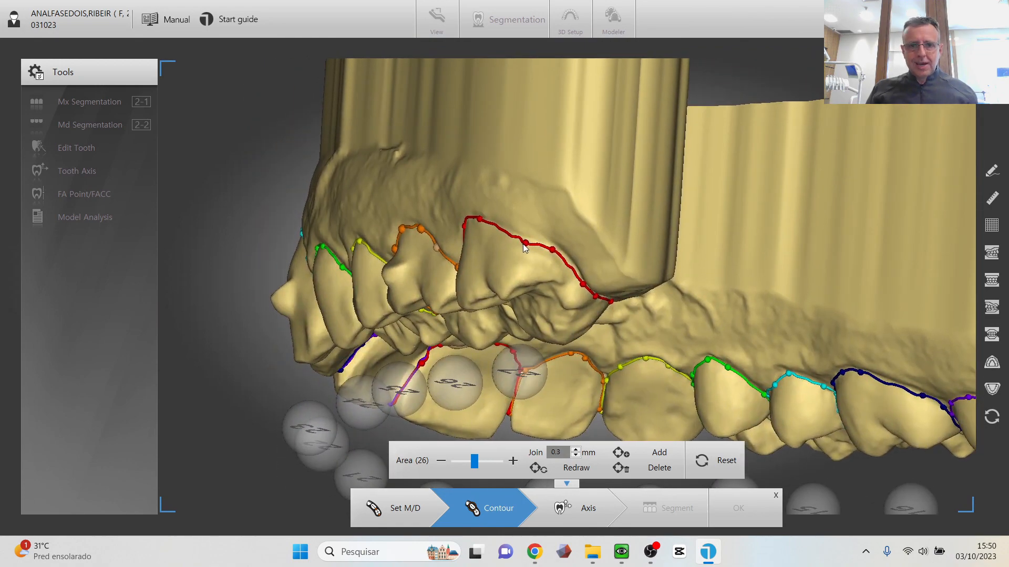
right_click_drag(524, 247, 820, 31)
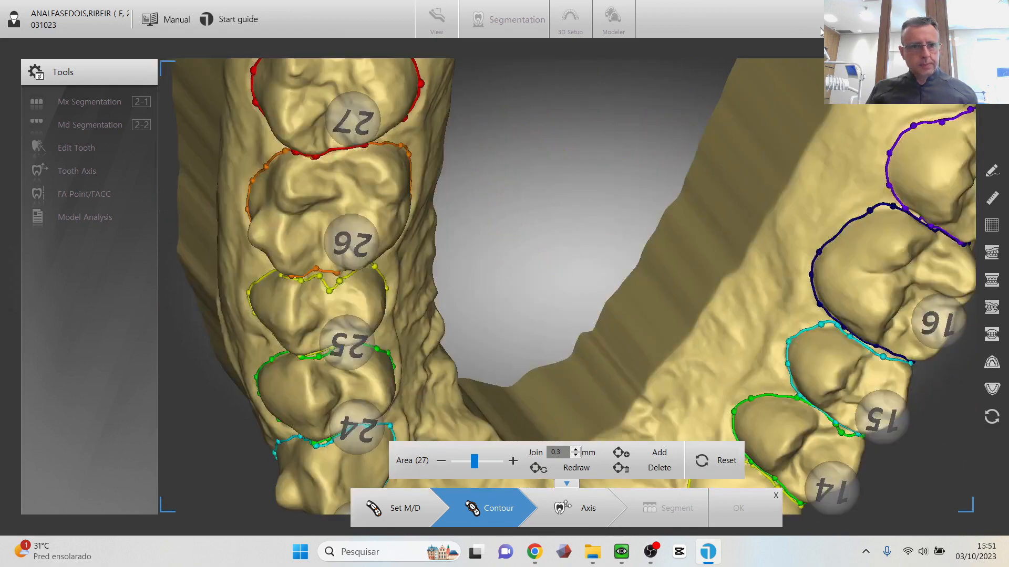
Straighten the contours of teeth 25 and 26 along the contact between them, removing the jagged points
right_click_drag(651, 149, 689, 147)
middle_click_drag(689, 147, 710, 167)
scroll(673, 161, "up", 3)
left_click(448, 222)
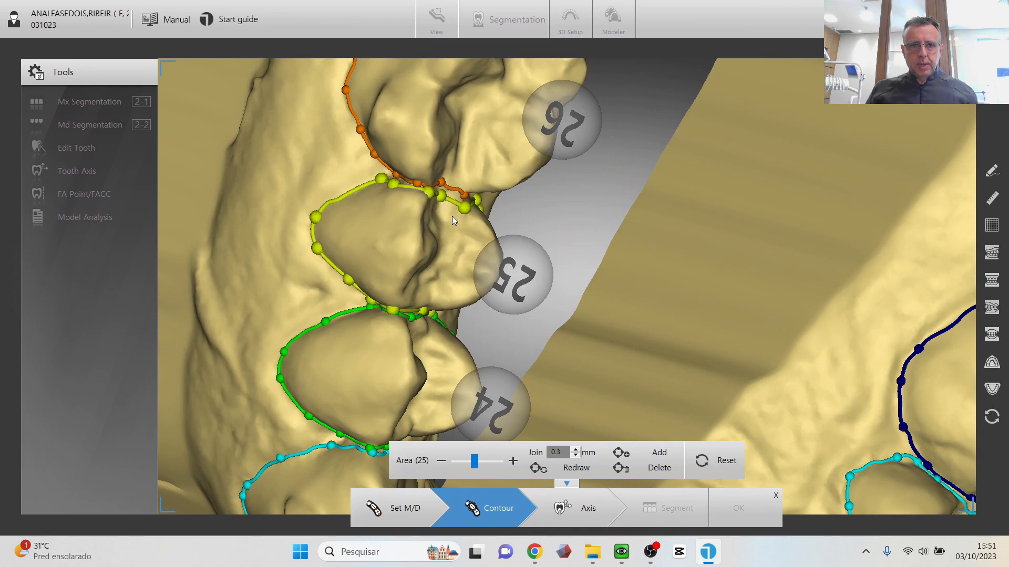
left_click_drag(443, 182, 441, 190)
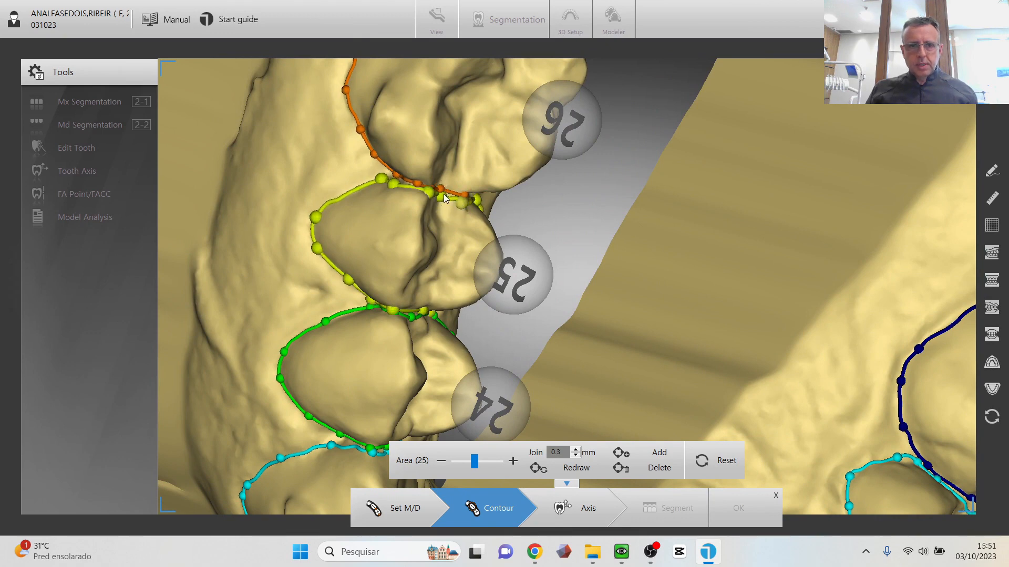
Adjust the contour of tooth 23 on the side facing tooth 24, and move the labial contour point of tooth 22 toward its contact with tooth 23
middle_click_drag(760, 188, 812, 83)
right_click_drag(813, 83, 810, 211)
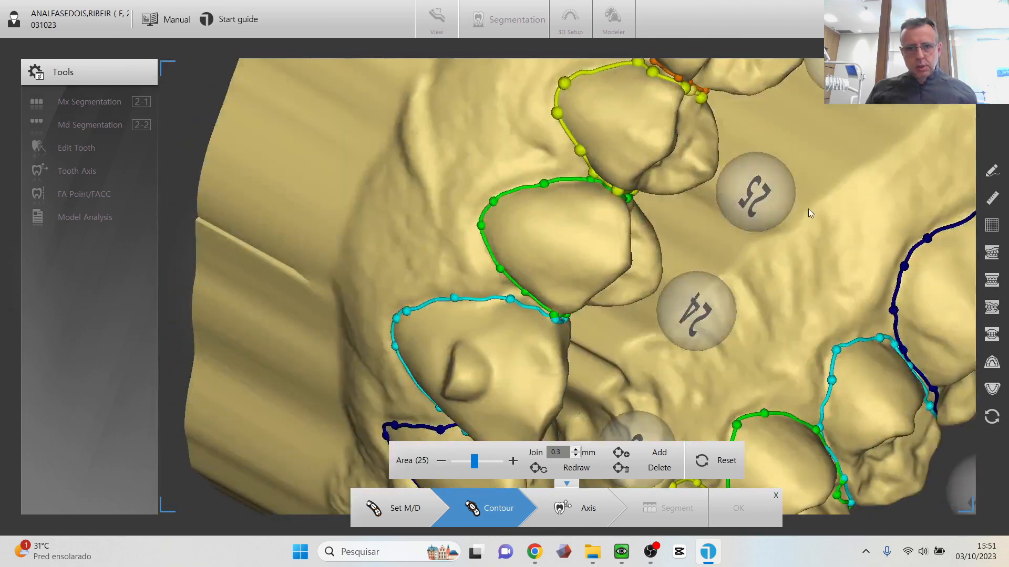
middle_click_drag(809, 211, 831, 176)
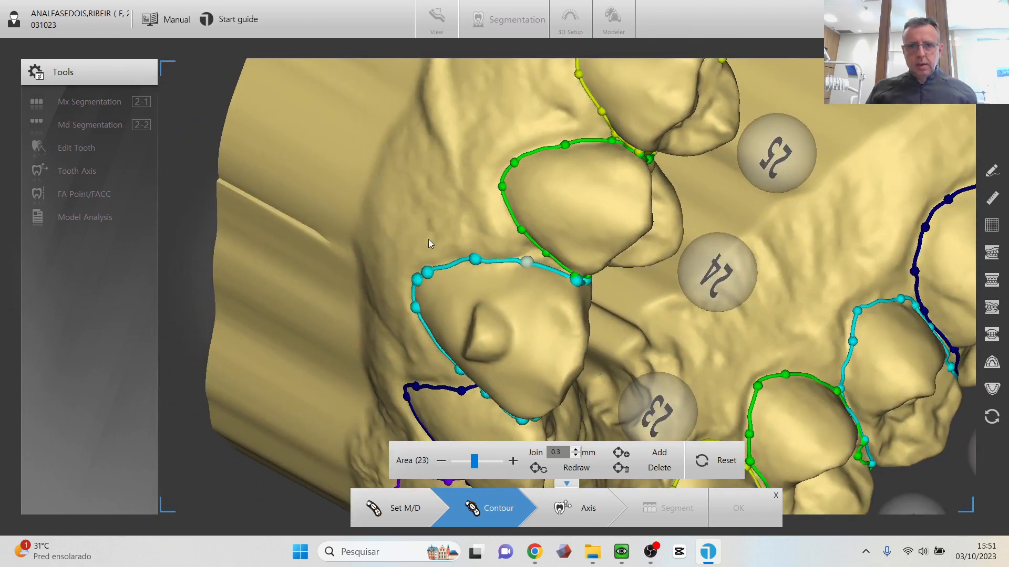
right_click_drag(428, 238, 537, 150)
middle_click_drag(536, 153, 511, 167)
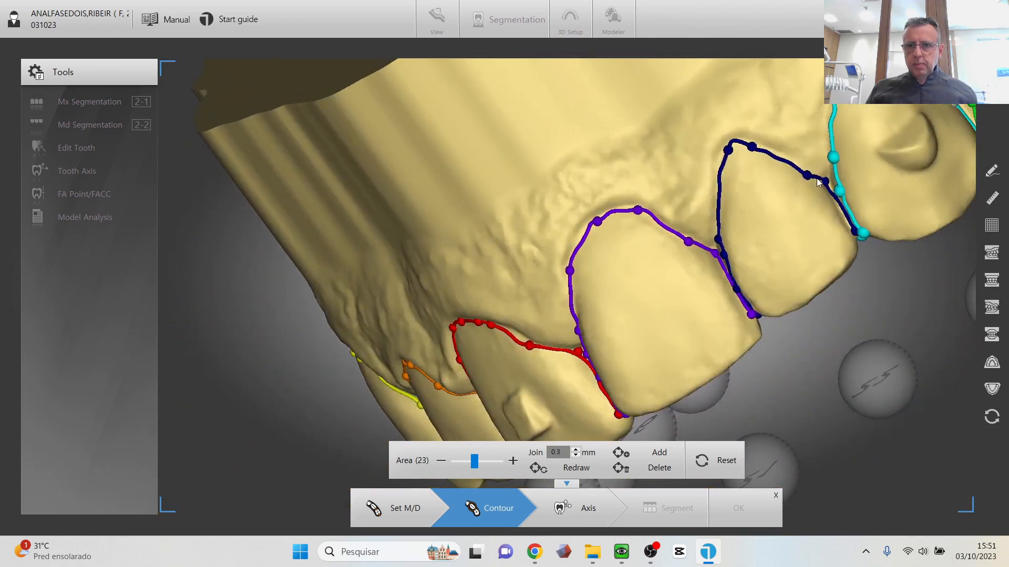
left_click_drag(824, 183, 826, 191)
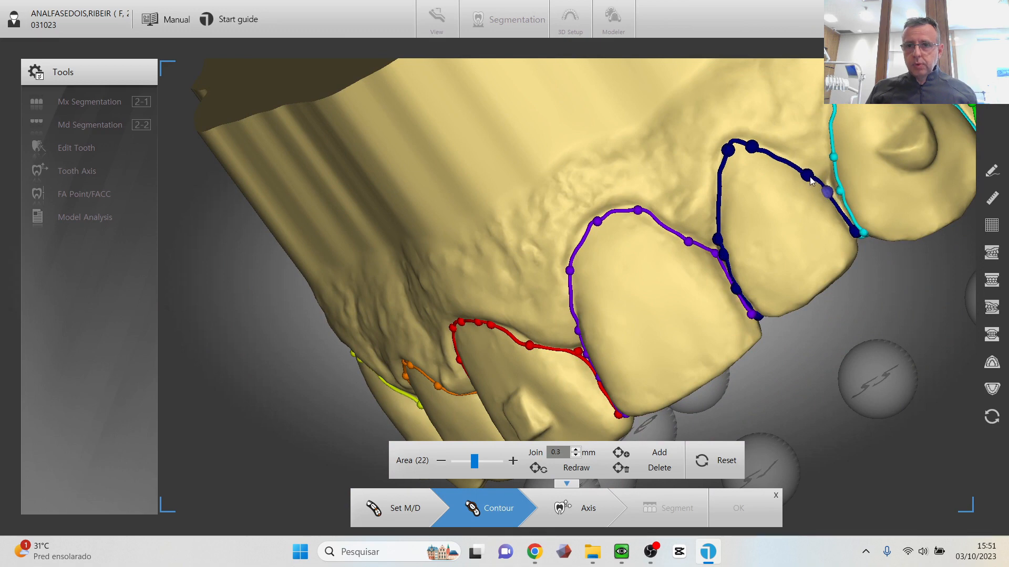
Fine-tune the labial contour of tooth 11 along the gum margin on the side facing tooth 21
right_click_drag(808, 177, 531, 123)
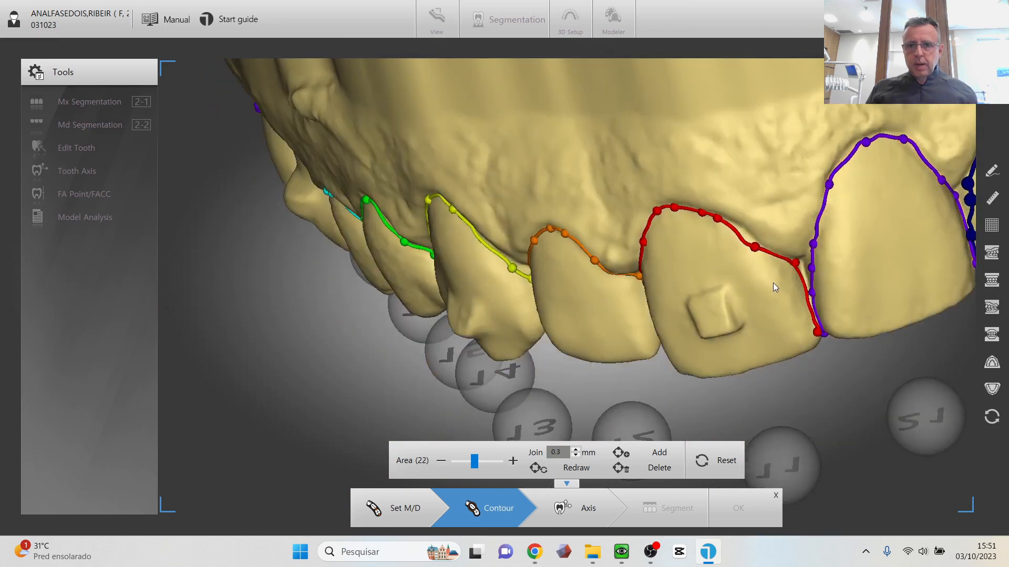
left_click_drag(751, 247, 756, 244)
right_click_drag(499, 324, 534, 167)
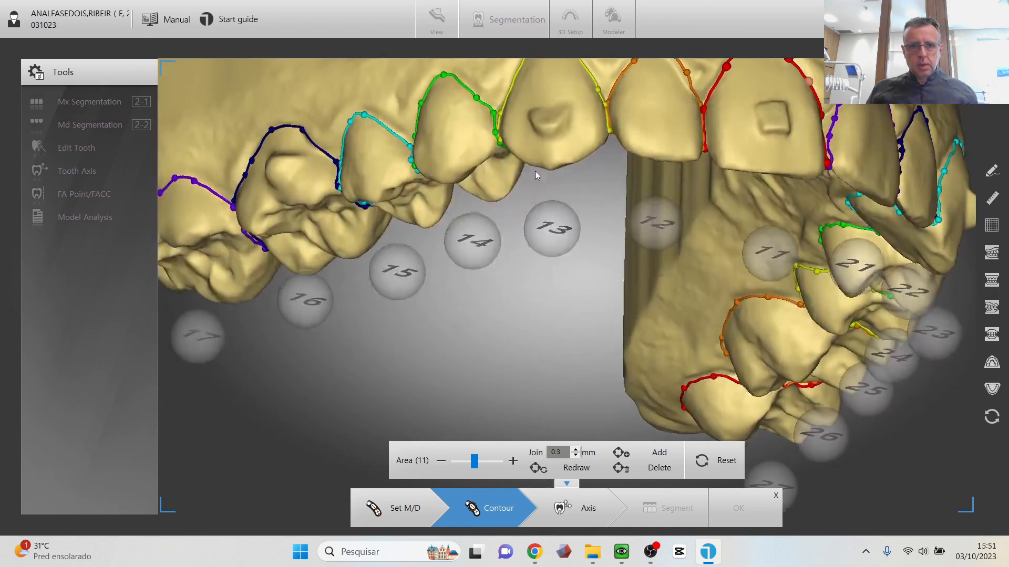
Accept the maxillary contours and tooth axes, then segment the maxillary teeth and confirm the segmentation
left_click(561, 509)
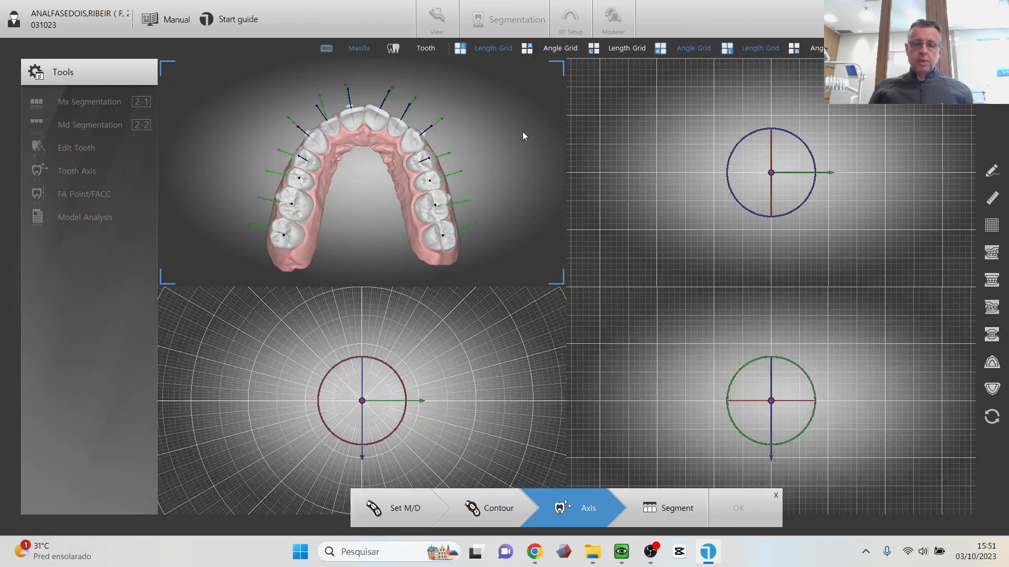
left_click(676, 517)
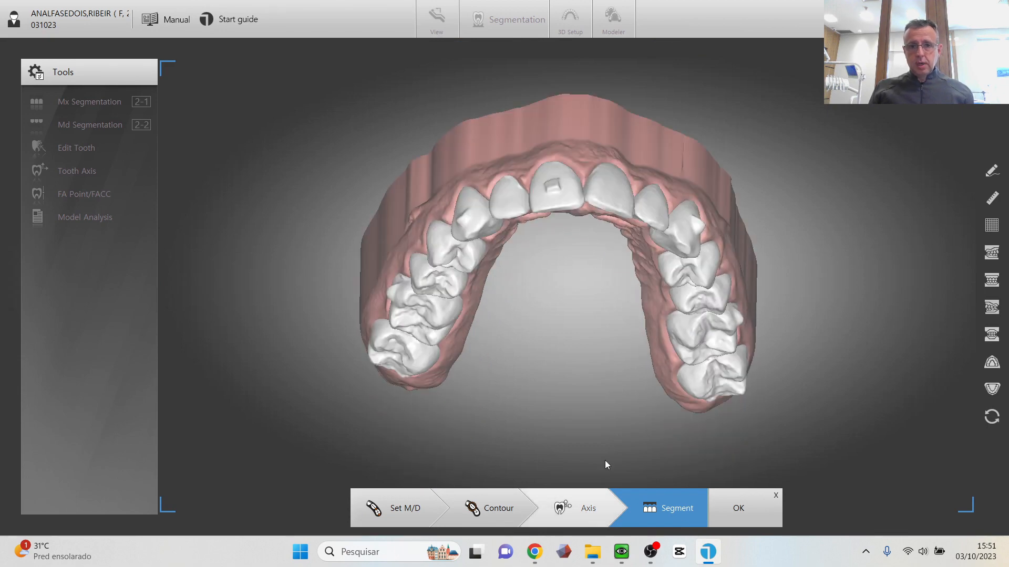
left_click(741, 507)
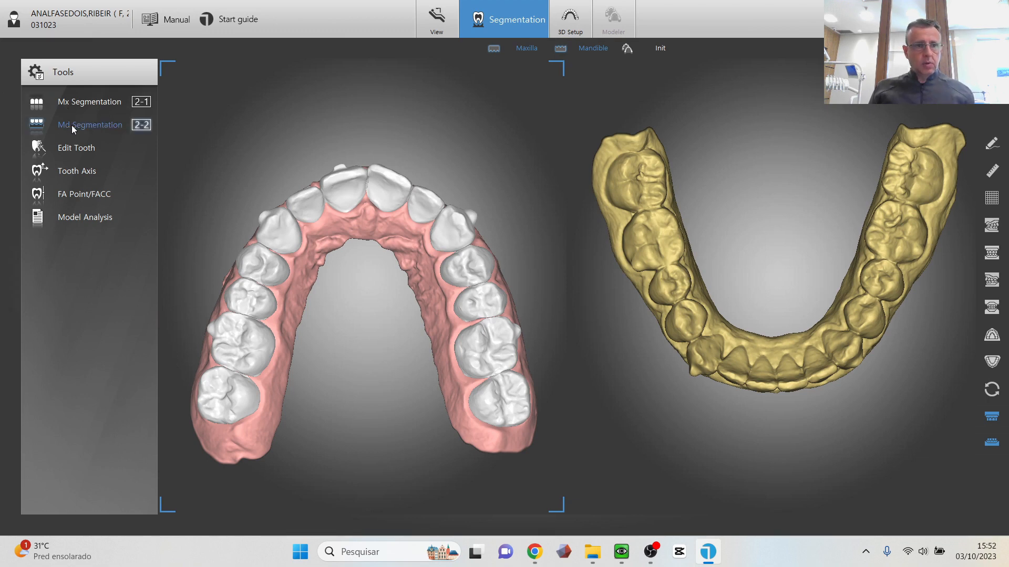
Run AI segmentation on the mandible
left_click(139, 125)
left_click(207, 126)
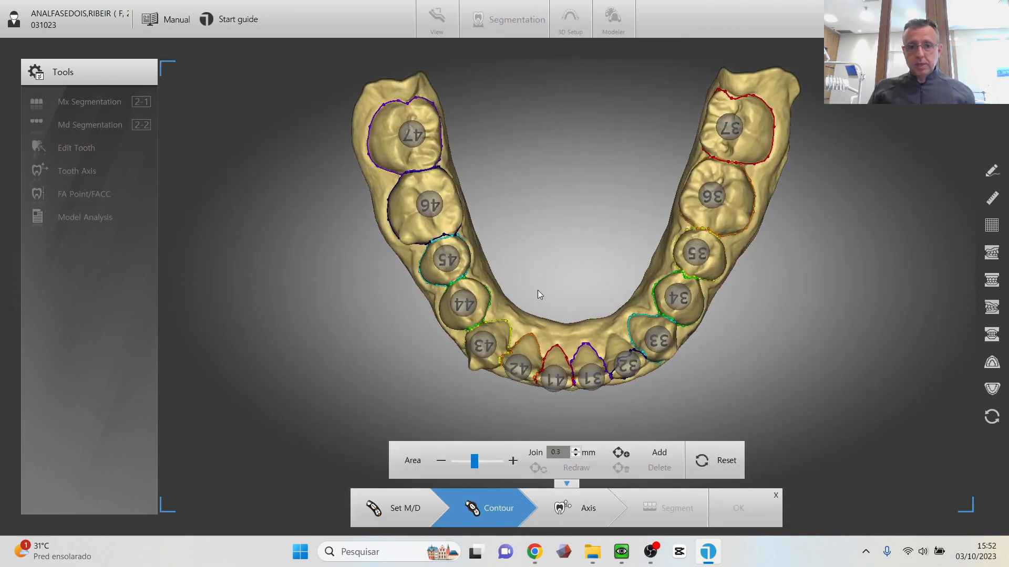
Reshape the lingual contour of tooth 32 to follow its gum margin and its contact lines with teeth 31 and 33
right_click_drag(544, 108, 581, 310)
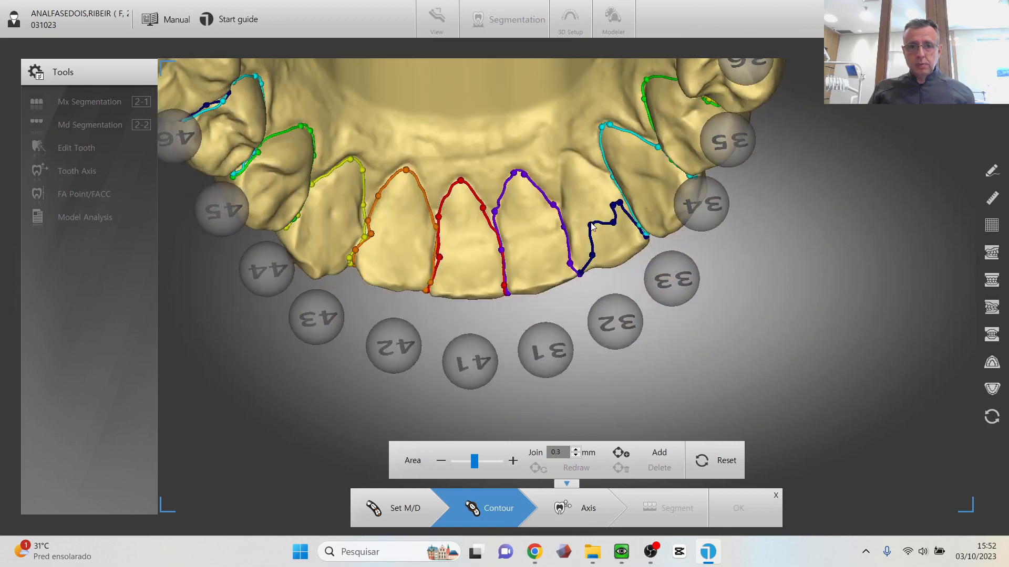
left_click_drag(591, 226, 563, 153)
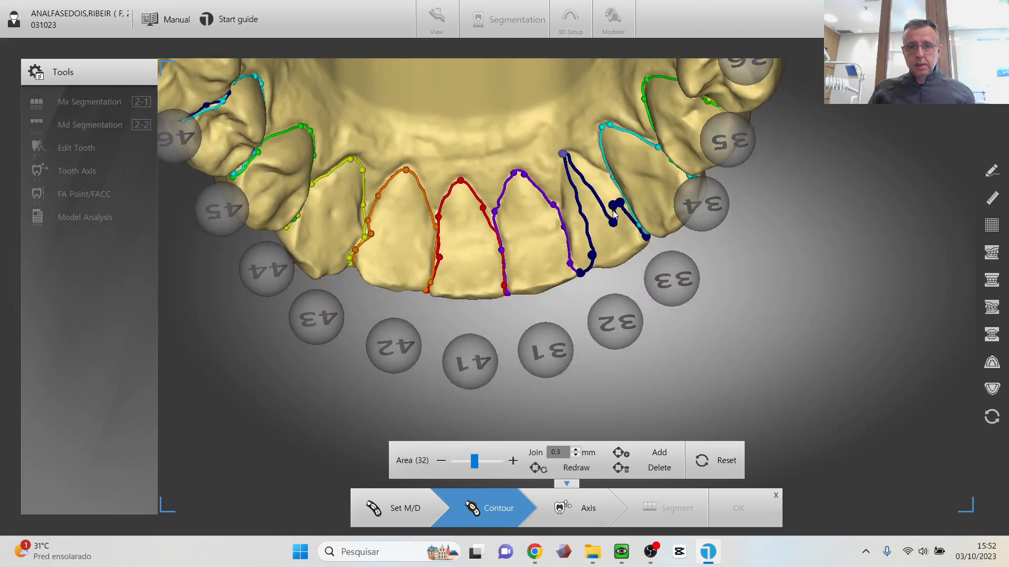
left_click_drag(616, 206, 611, 179)
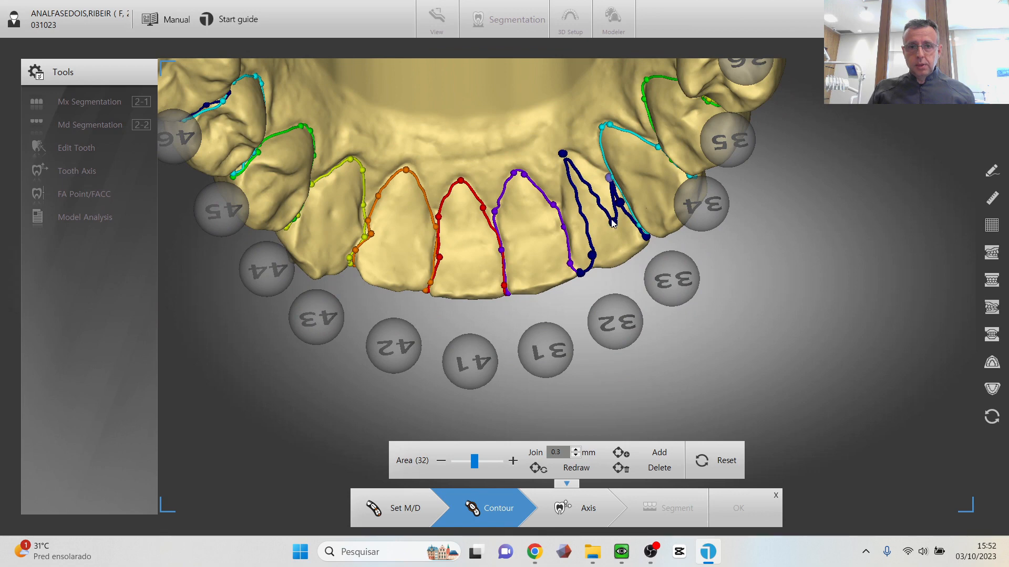
left_click_drag(592, 256, 565, 220)
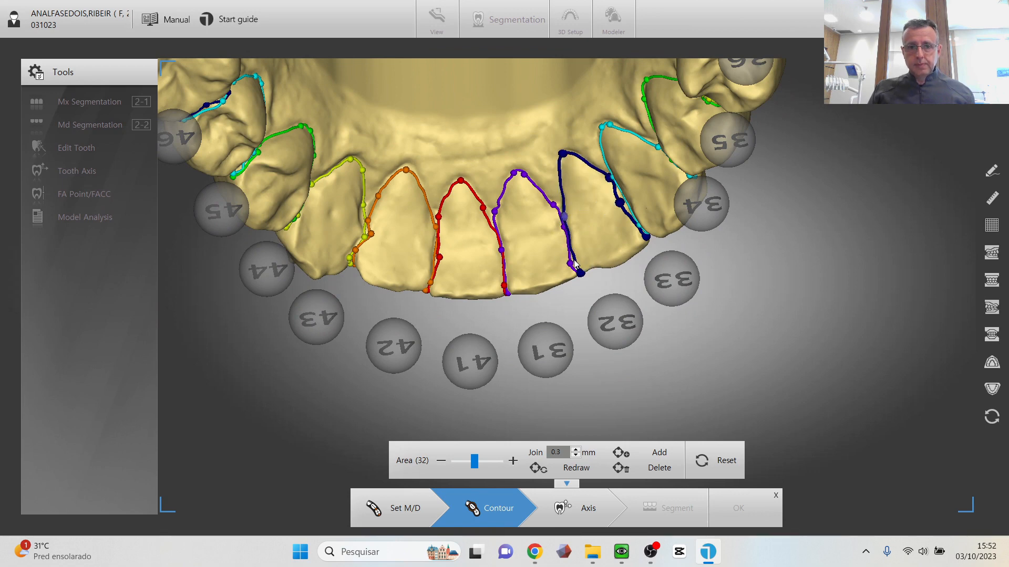
right_click_drag(566, 264, 572, 266)
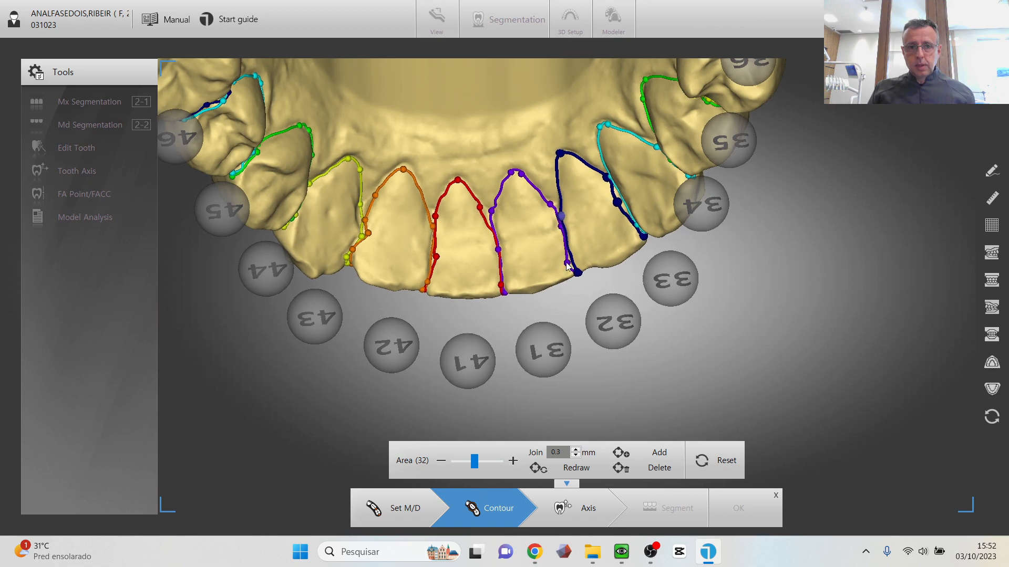
left_click_drag(567, 263, 570, 261)
Align the lingual contour of tooth 42 with its contact to tooth 43, and that of tooth 41 with its contact to tooth 42
middle_click_drag(508, 230, 608, 209)
right_click_drag(607, 208, 515, 216)
scroll(515, 215, "up", 5)
left_click_drag(491, 184, 484, 187)
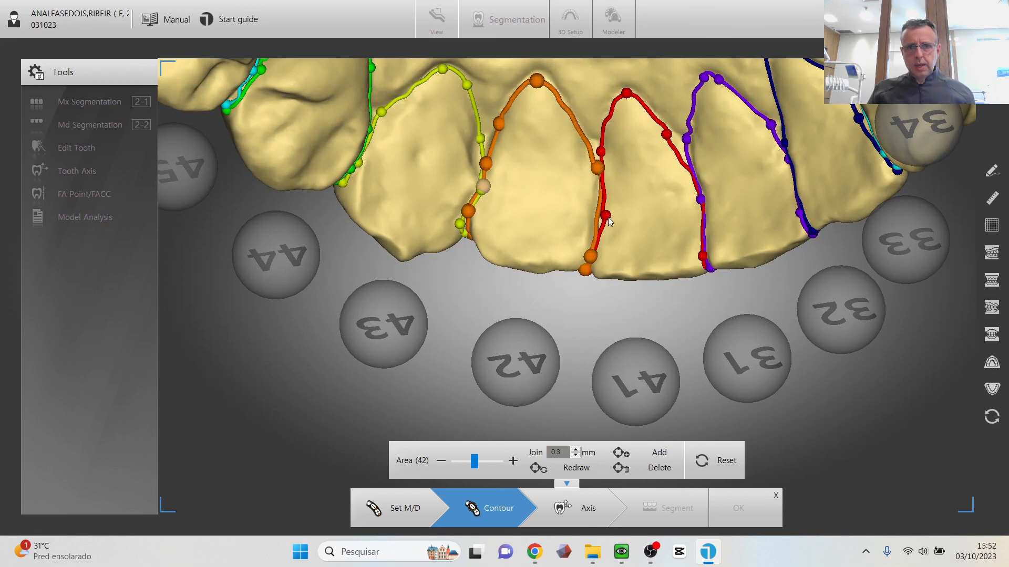
left_click_drag(609, 218, 601, 219)
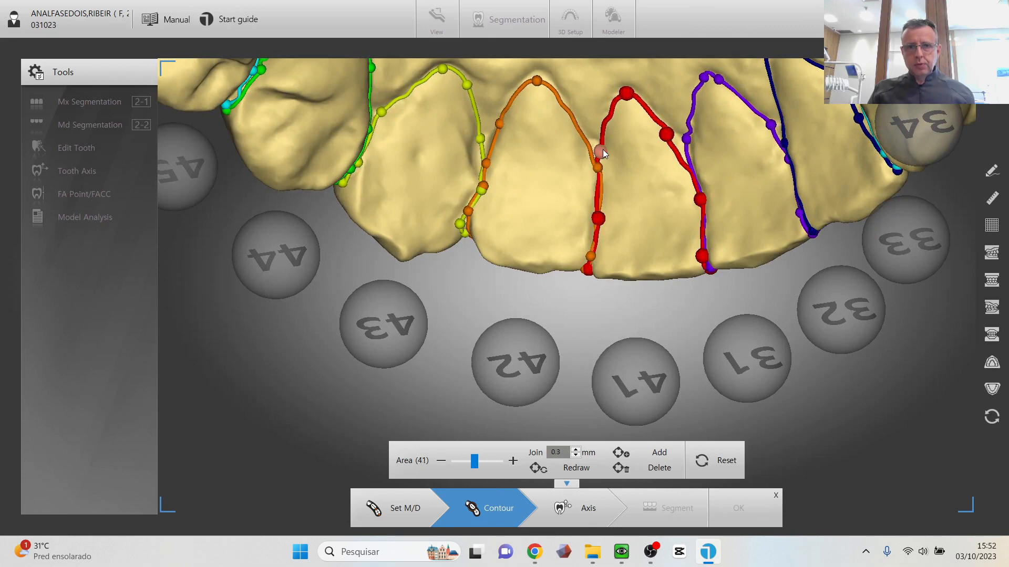
Align the contour of tooth 32 with its contact to tooth 33, and the contour of tooth 34 with its contact to tooth 35
right_click_drag(609, 149, 531, 317)
left_click(657, 247)
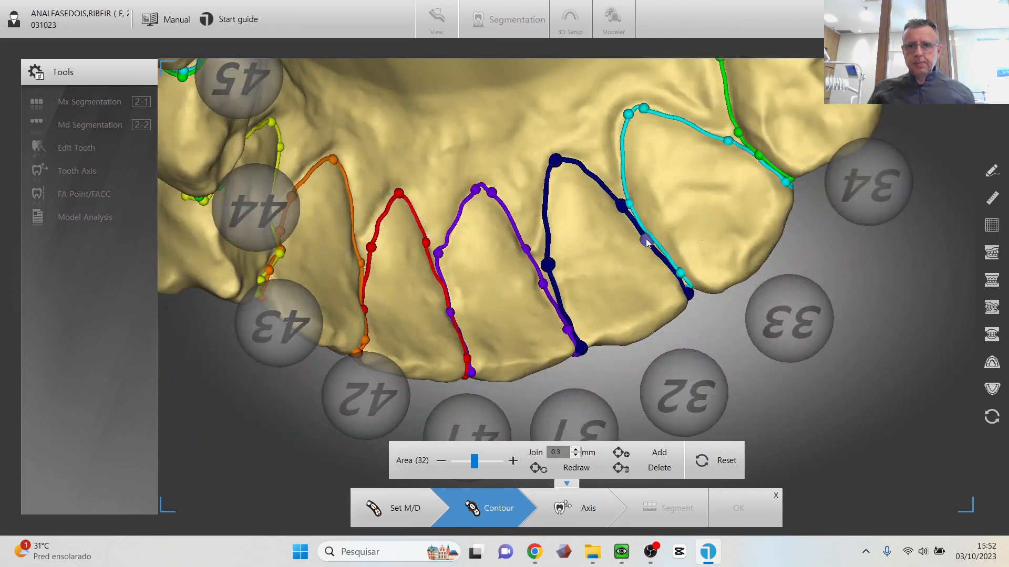
mouse_move(657, 247)
right_mouse_down()
mouse_move(670, 332)
mouse_move(668, 238)
right_mouse_up()
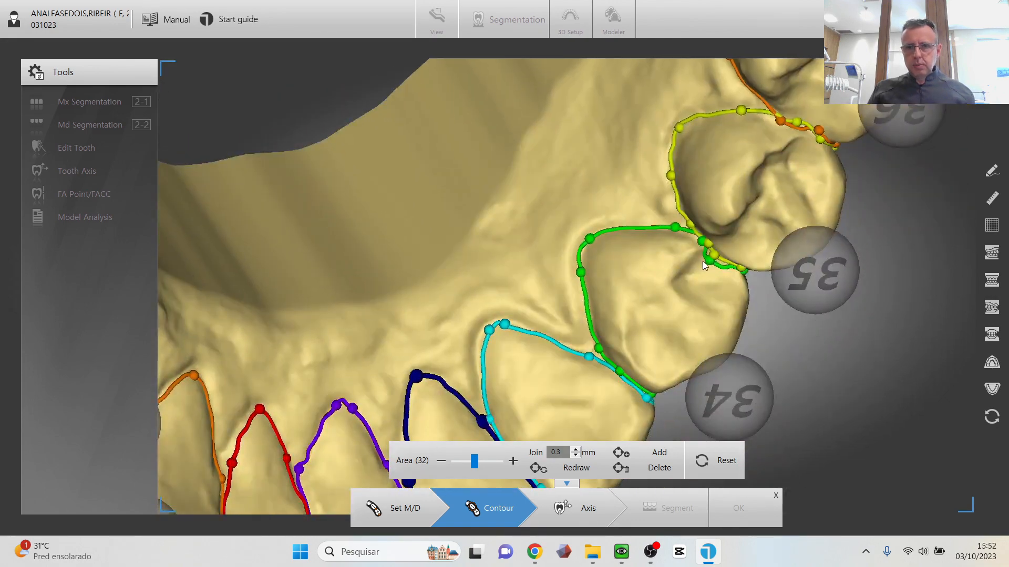
right_click_drag(735, 204, 711, 299)
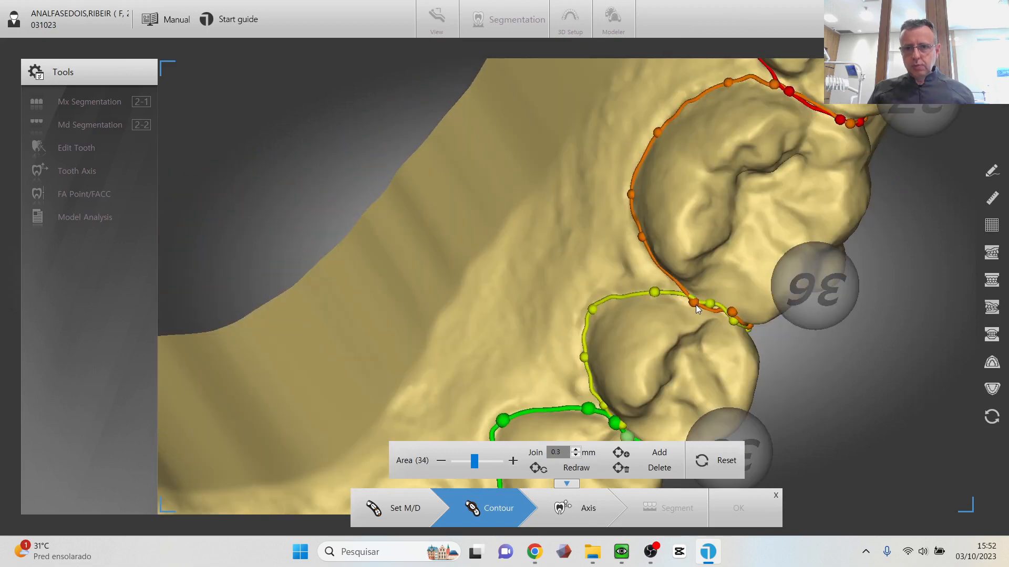
Adjust the contour of tooth 36 to follow its contact line with tooth 35
left_click_drag(711, 303, 731, 310)
middle_click_drag(877, 108, 793, 238)
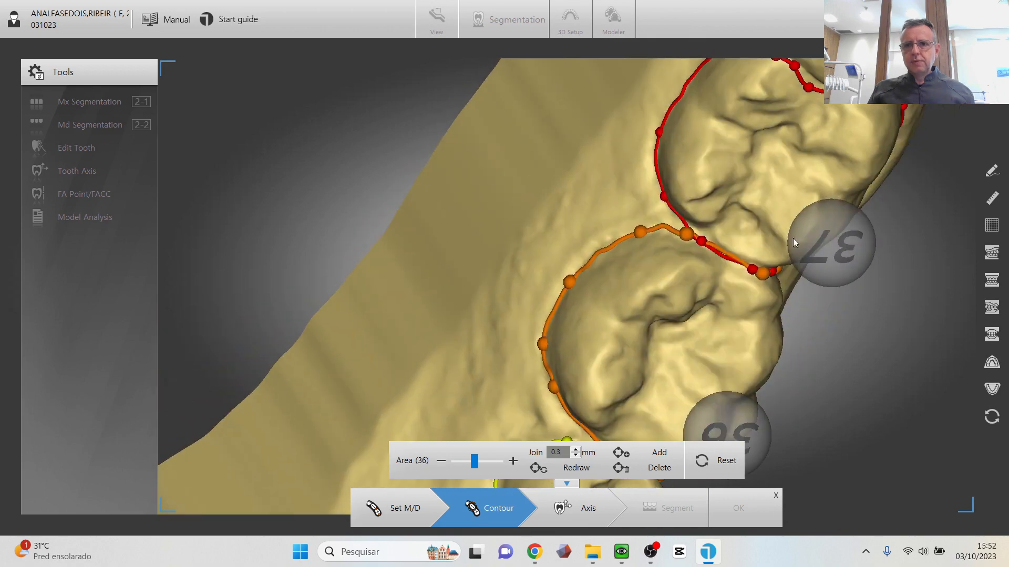
right_click_drag(793, 238, 727, 226)
middle_click_drag(727, 226, 901, 181)
right_click_drag(900, 180, 803, 165)
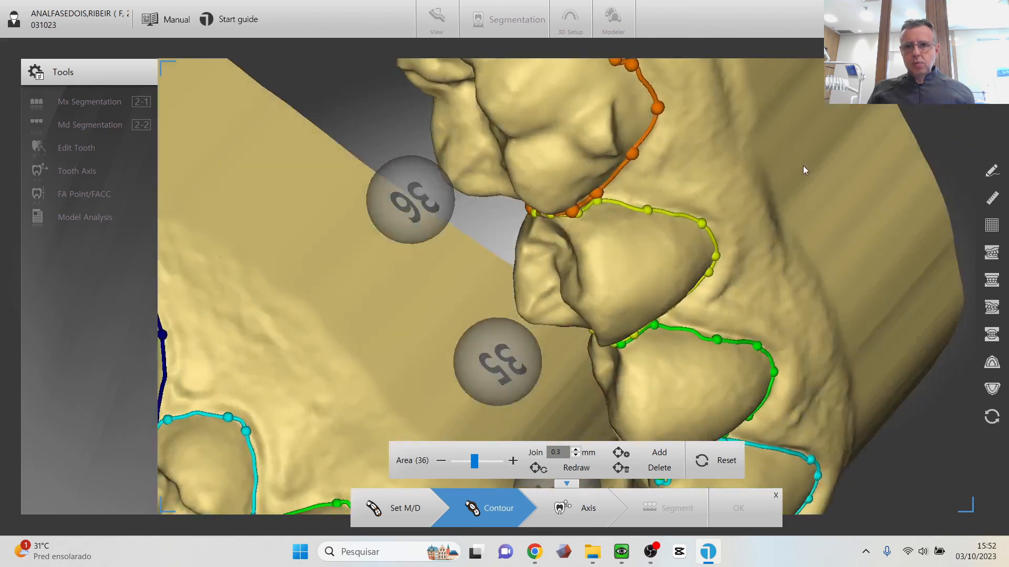
Extend the lingual contour of tooth 41 outward so it follows the tooth's gum margin
middle_click_drag(803, 166, 715, 42)
right_click_drag(715, 42, 708, 184)
left_click_drag(683, 296, 703, 298)
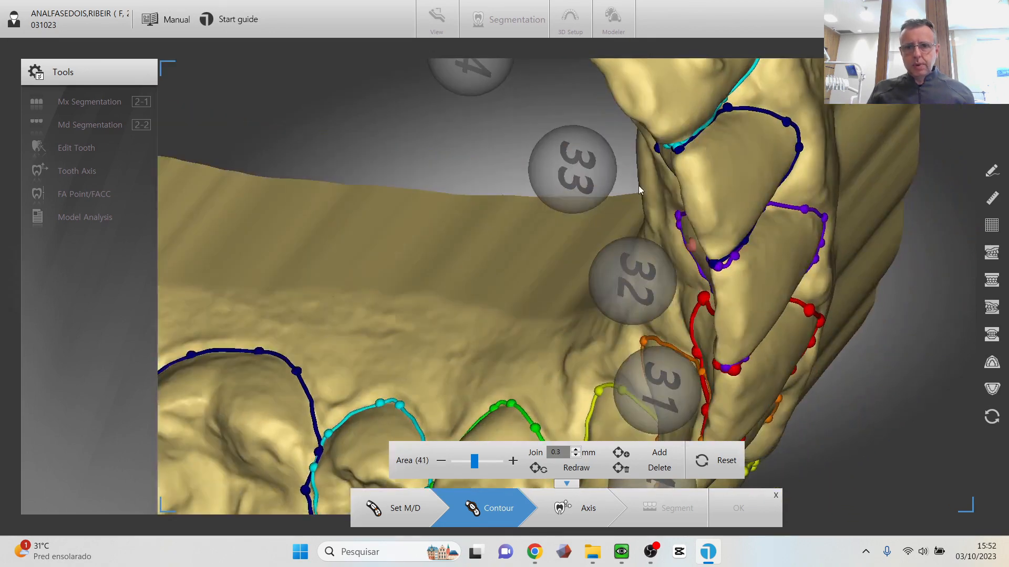
middle_click_drag(516, 285, 481, 220)
right_click_drag(481, 220, 731, 154)
middle_click_drag(730, 153, 662, 193)
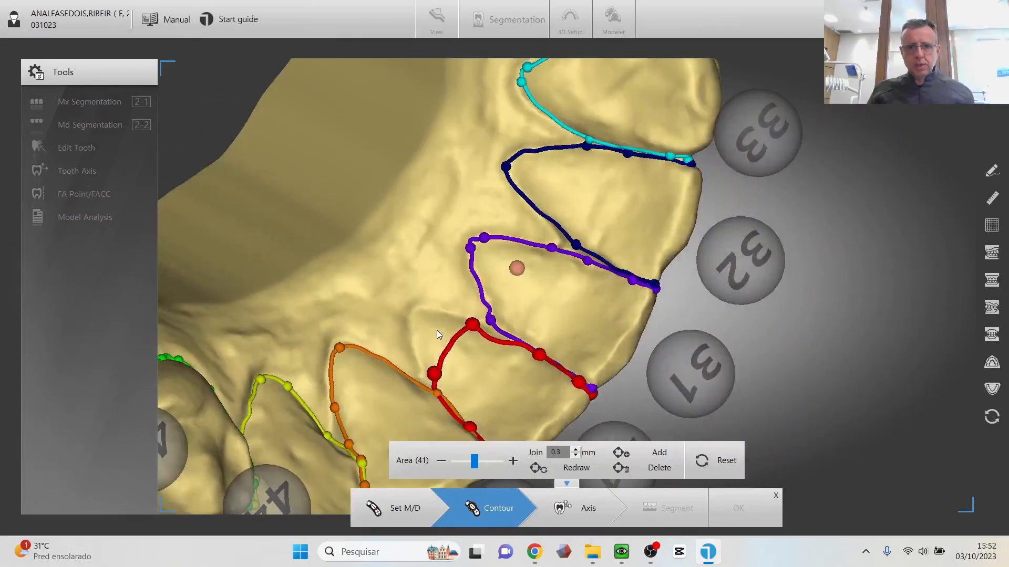
left_click_drag(473, 324, 422, 311)
Adjust the contour of tooth 43 along its contact line with tooth 42
middle_click_drag(421, 311, 424, 179)
middle_click_drag(334, 234, 582, 171)
right_click_drag(582, 171, 440, 319)
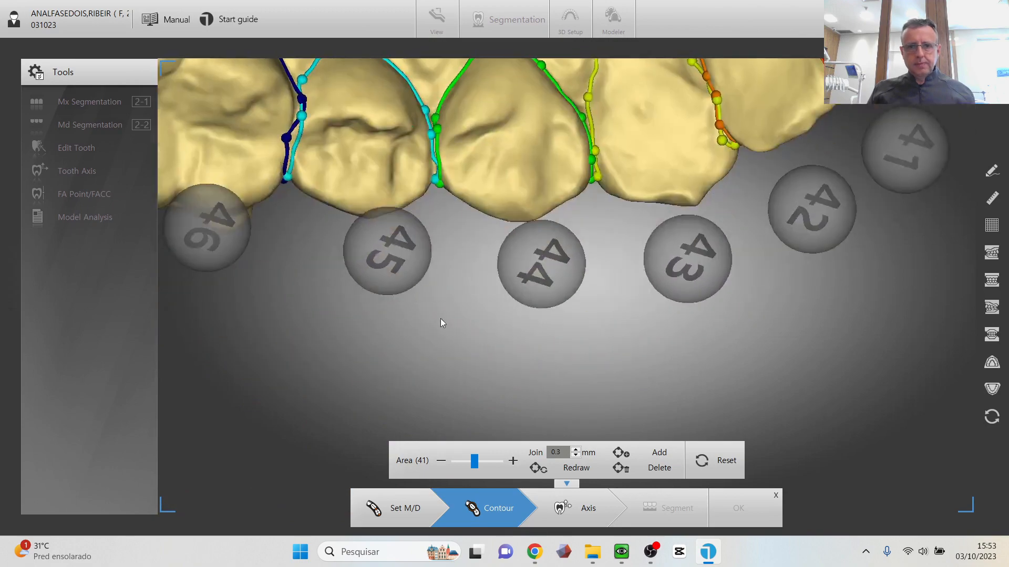
middle_click_drag(583, 107, 553, 271)
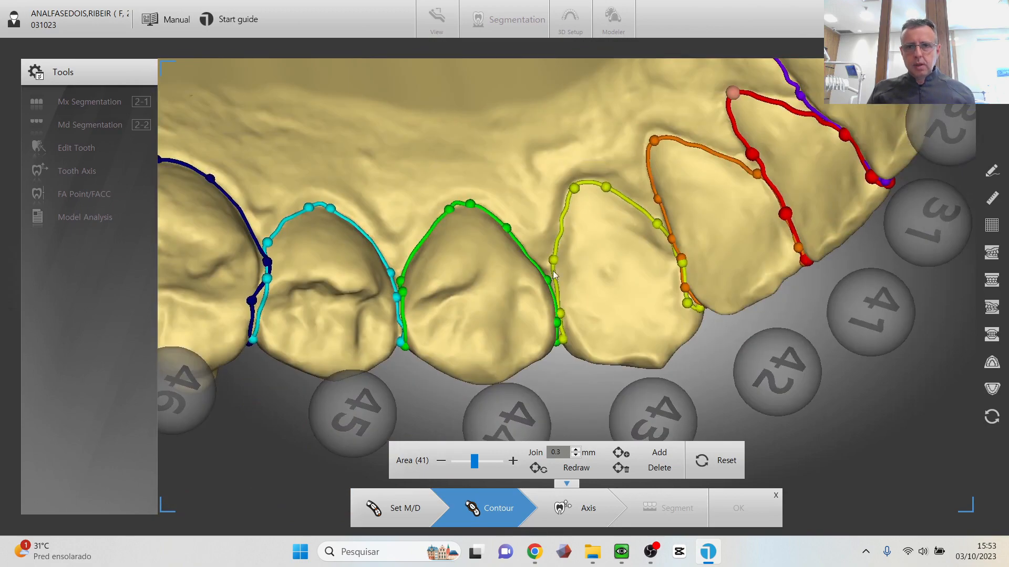
left_click(681, 258)
left_click(687, 303)
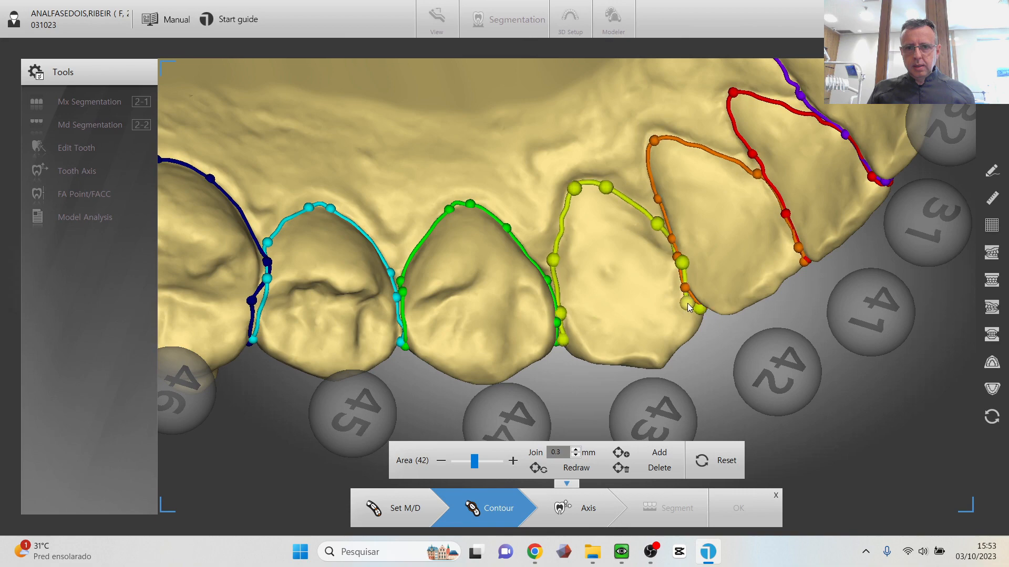
Align the contour of tooth 46 with its contact to tooth 45, and that of tooth 47 with its contact to tooth 46
middle_click_drag(418, 263, 601, 171)
scroll(600, 173, "down", 3)
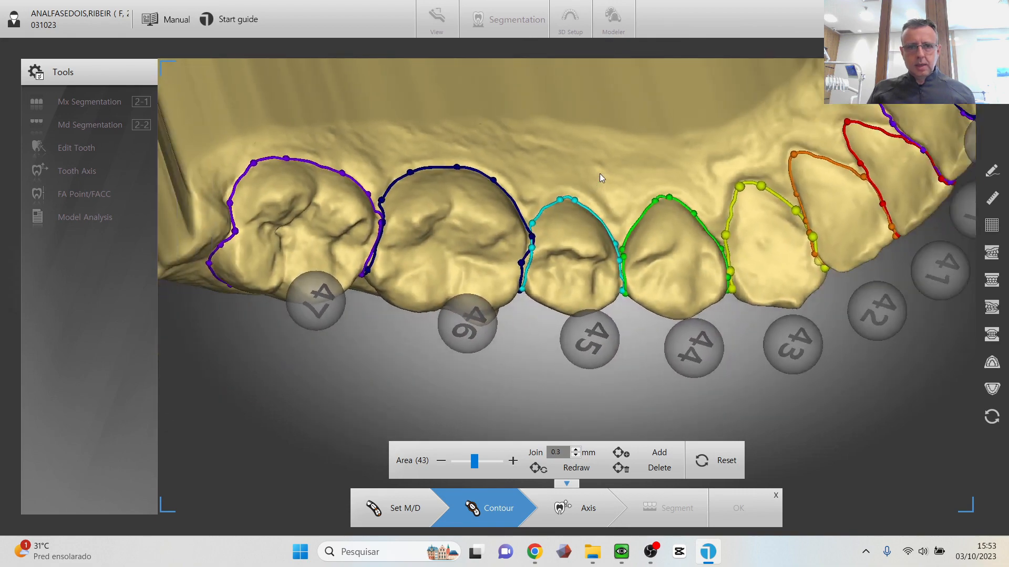
right_click_drag(600, 174, 534, 186)
left_click_drag(618, 271, 628, 275)
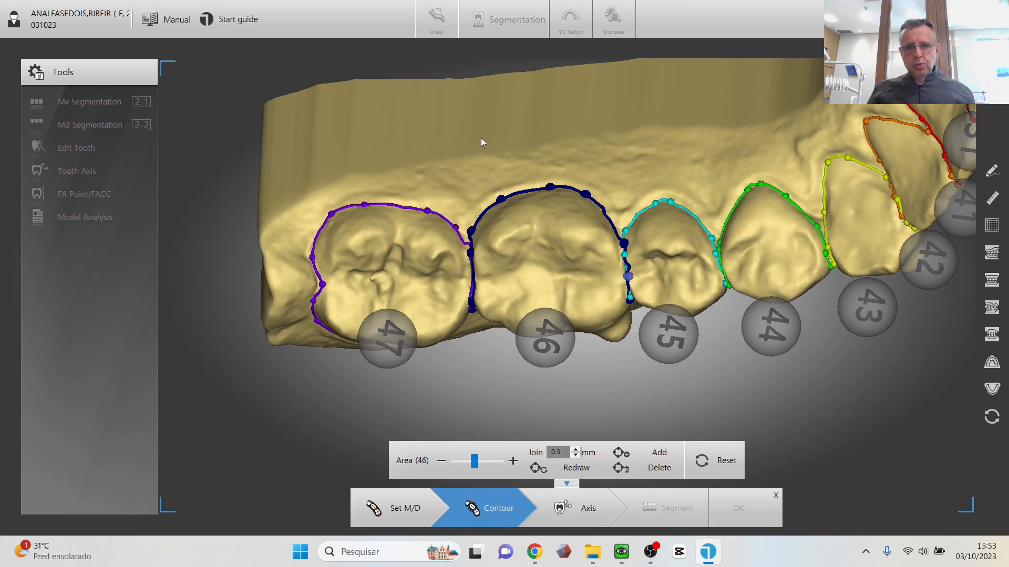
left_click(469, 248)
middle_click_drag(456, 211, 488, 149)
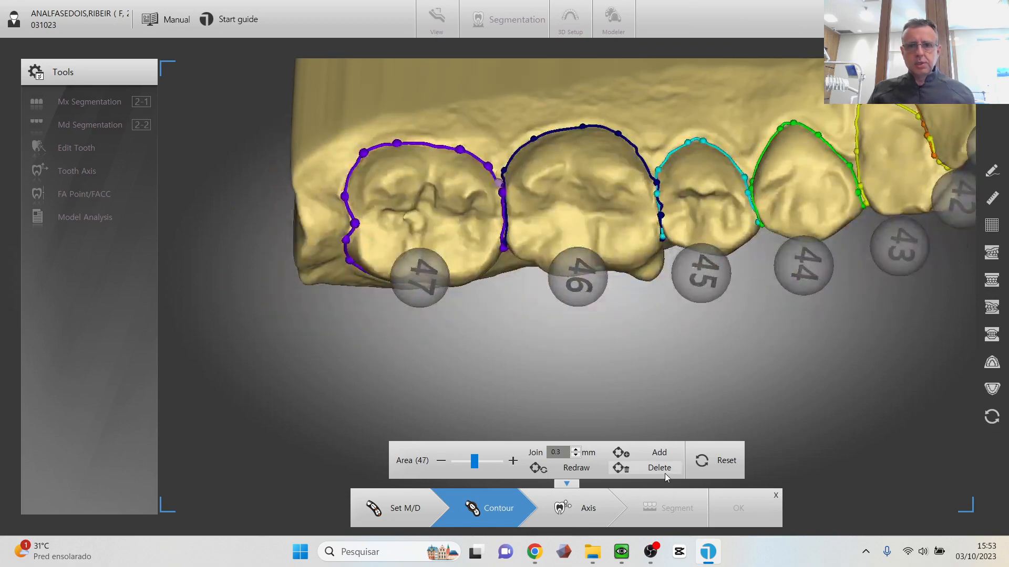
Adjust the labial contour of tooth 42 along its gum margin, checking the neighbouring labial contours
right_click_drag(703, 375, 727, 204)
middle_click_drag(753, 131, 478, 237)
right_click_drag(478, 237, 302, 381)
middle_click_drag(606, 398, 585, 185)
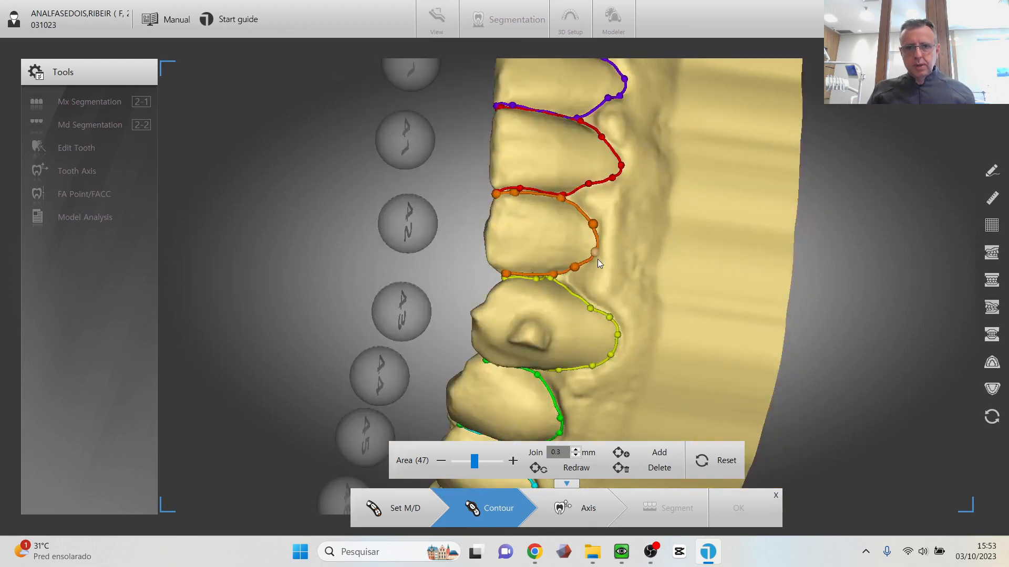
left_click_drag(597, 260, 597, 221)
middle_click_drag(654, 98, 644, 281)
middle_click_drag(669, 161, 683, 290)
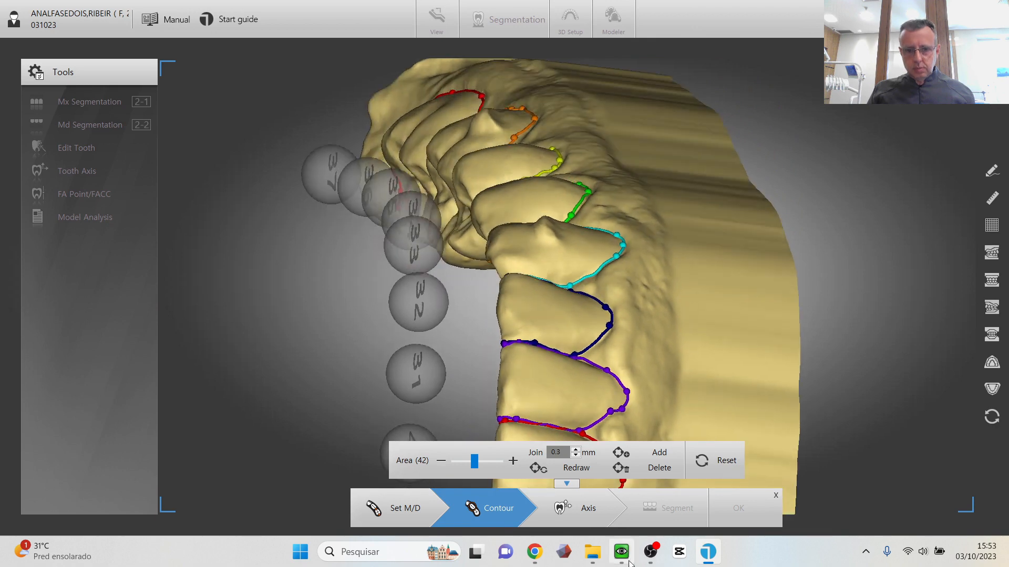
Accept the mandibular contours and the proposed tooth axes, then run and confirm the mandibular segmentation
left_click(607, 516)
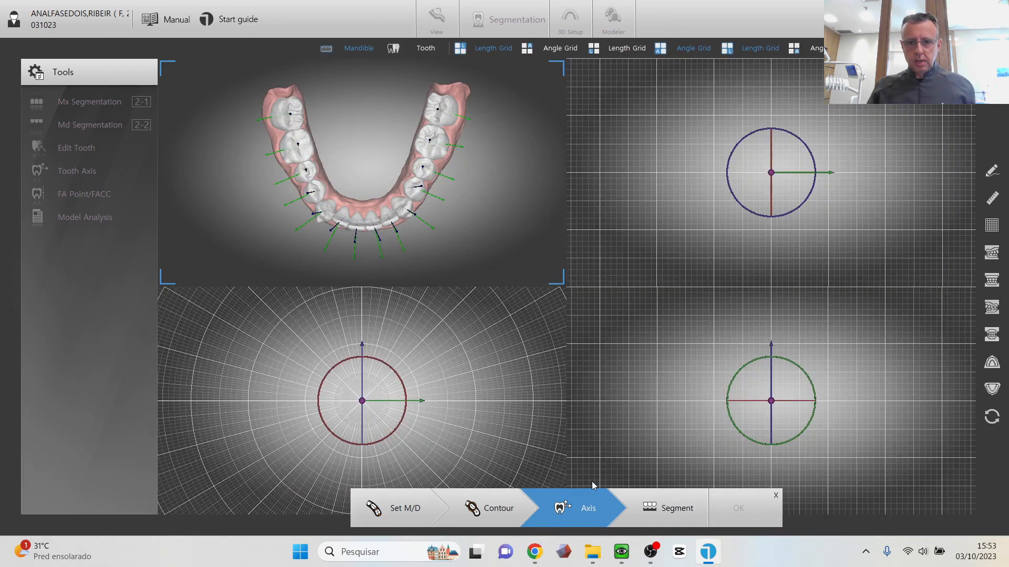
left_click(653, 513)
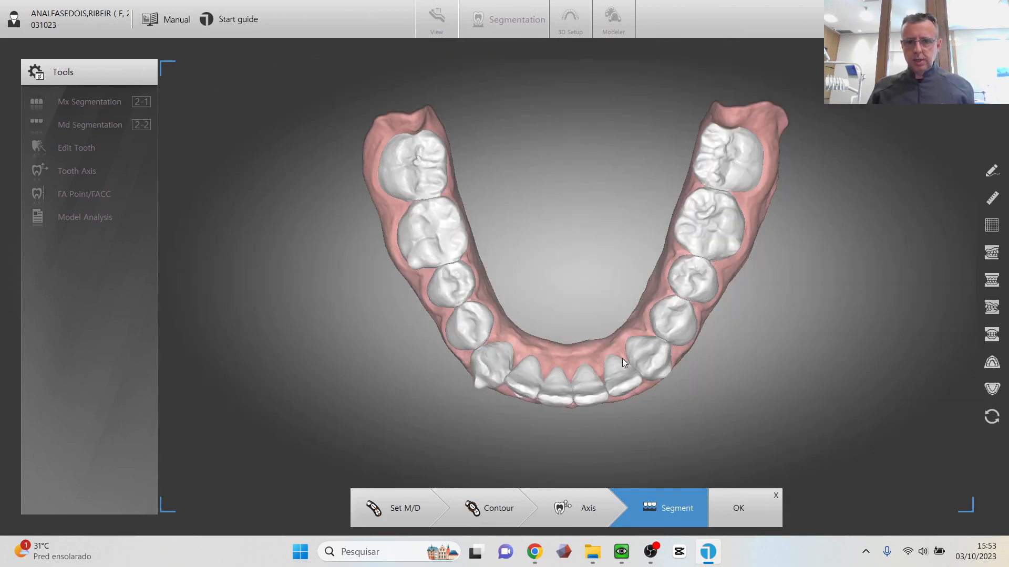
right_click_drag(622, 358, 595, 127)
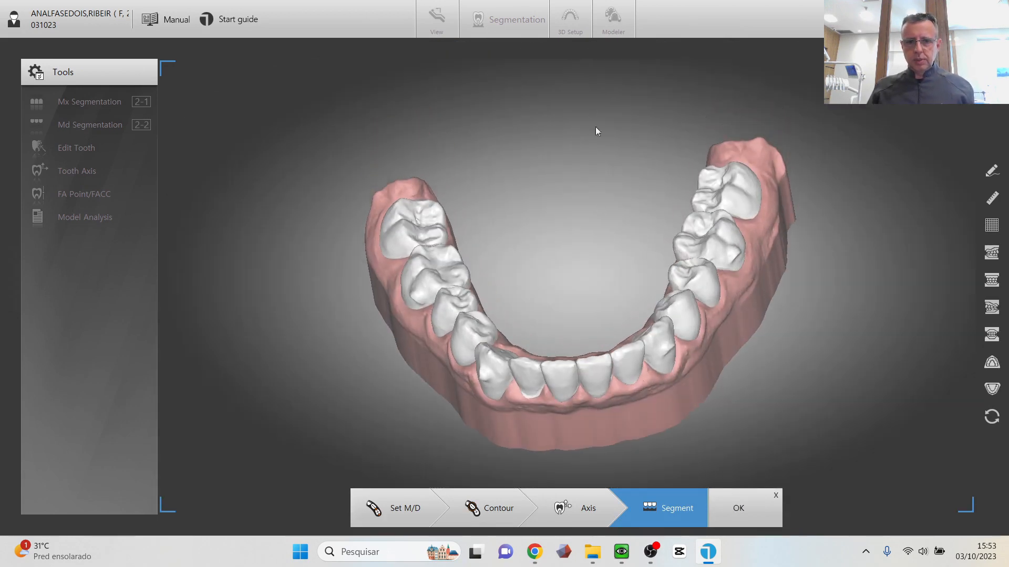
left_click(732, 506)
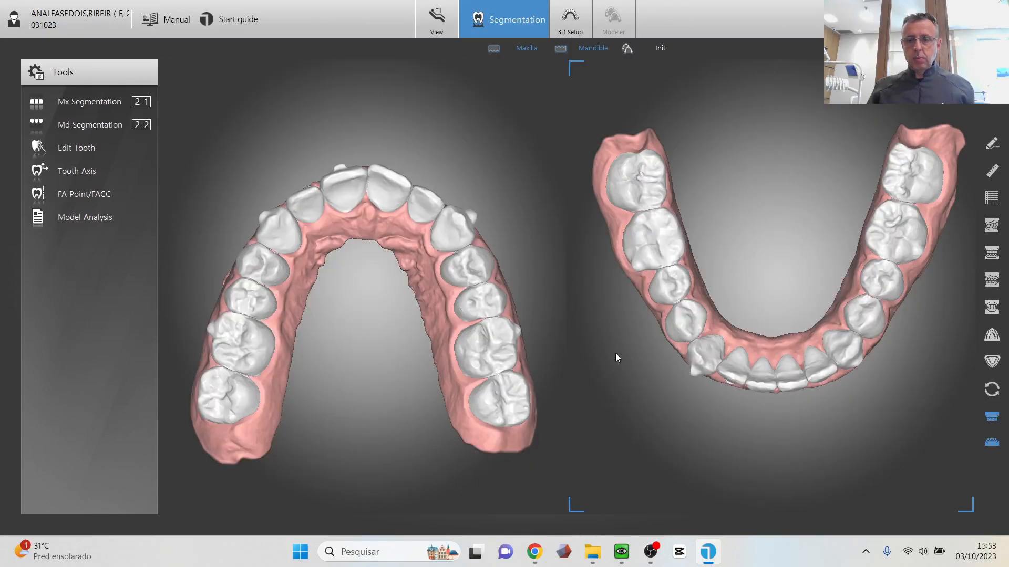
right_click_drag(616, 353, 760, 266)
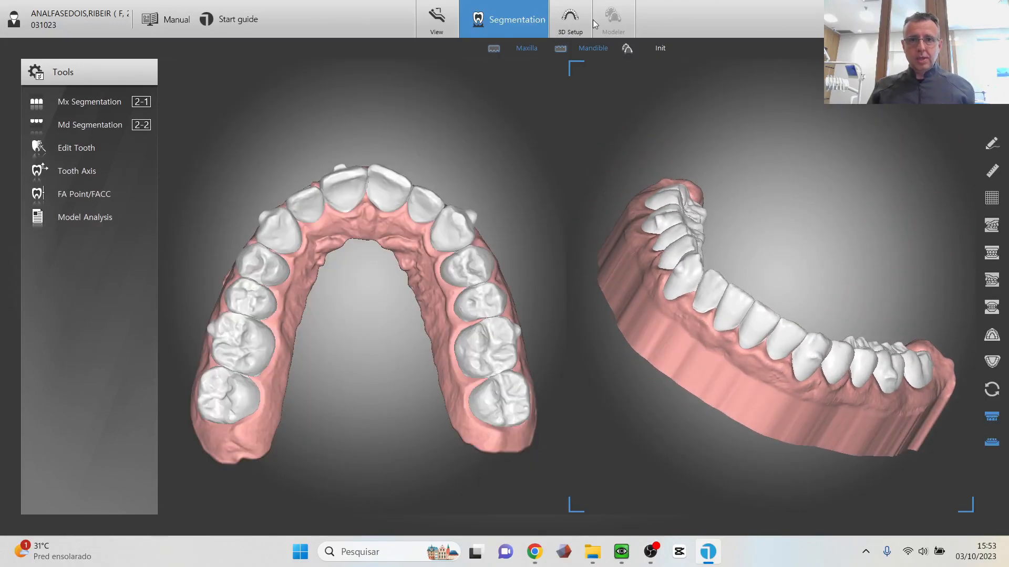
Start the 3D Setup stage and create a new setup named Treatment #1
left_click(581, 26)
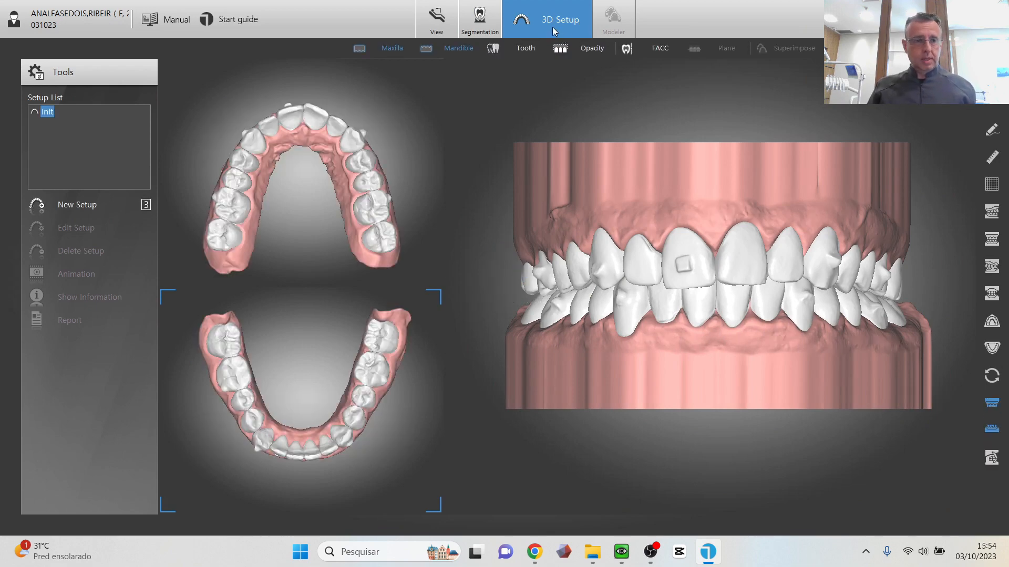
right_click_drag(568, 101, 707, 115)
right_click_drag(841, 108, 732, 178)
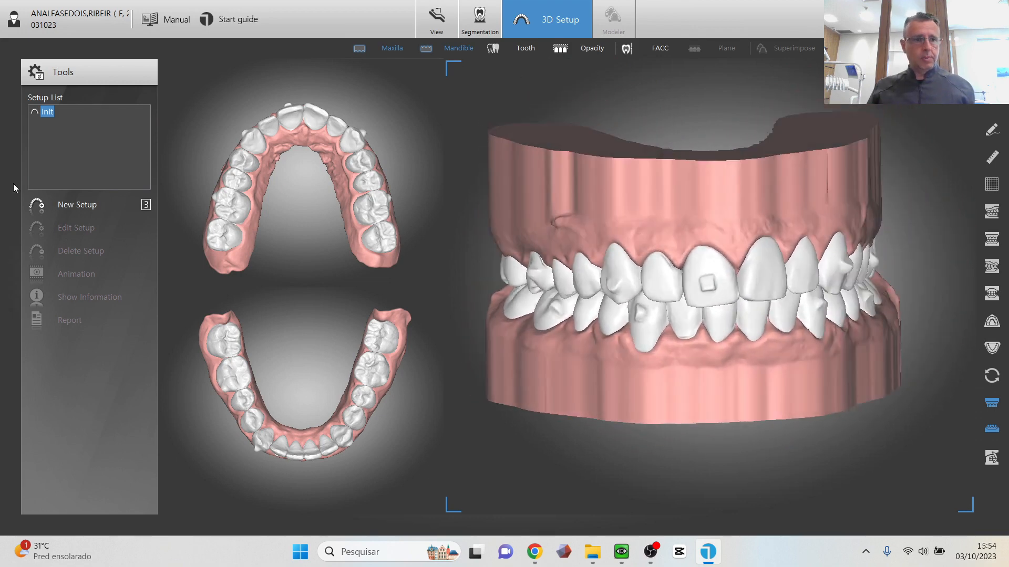
left_click(38, 204)
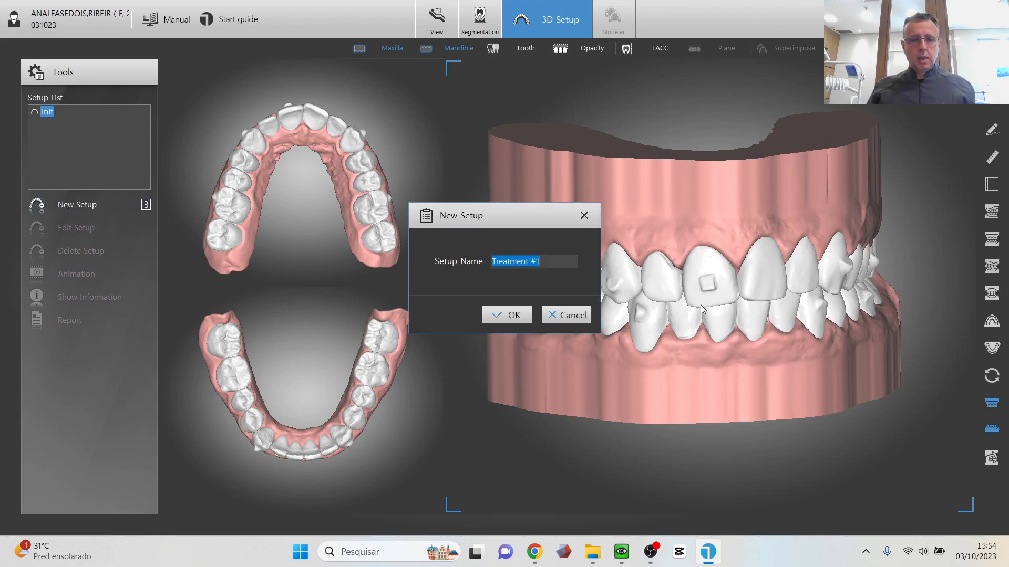
left_click(511, 315)
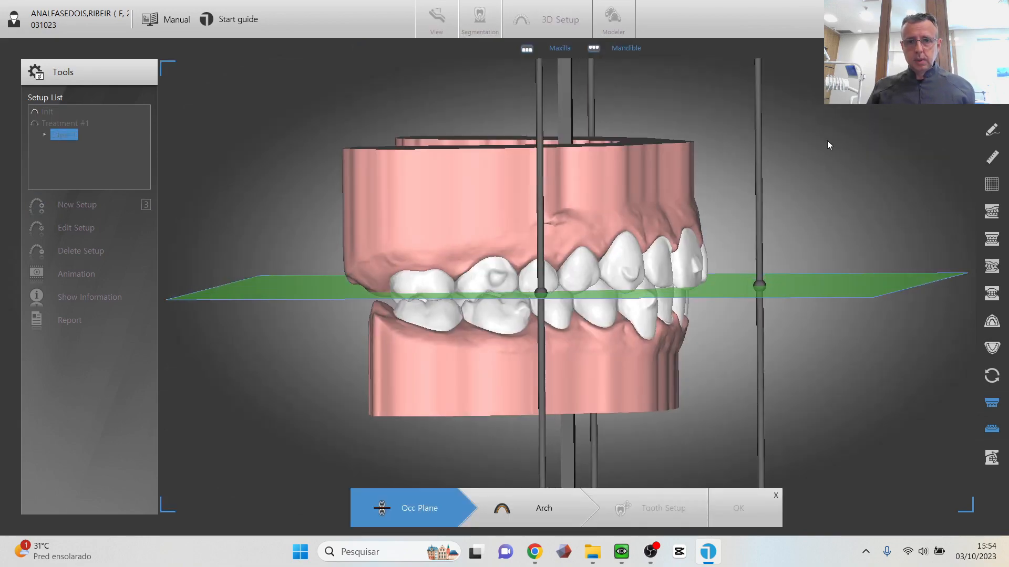
Check the occlusal plane from several sides, accept it as proposed and proceed to the arch stage
right_click_drag(827, 144, 336, 256)
right_click_drag(638, 183, 324, 268)
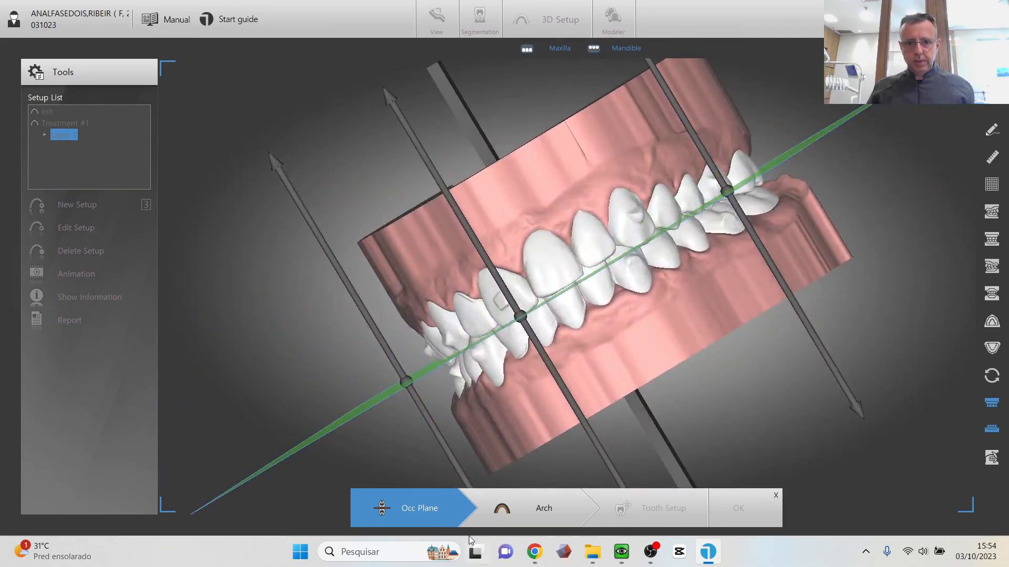
left_click(545, 505)
Shift the maxillary line of occlusion at the incisors, widen the arch form and proceed to the tooth setup
left_click_drag(363, 175, 369, 185)
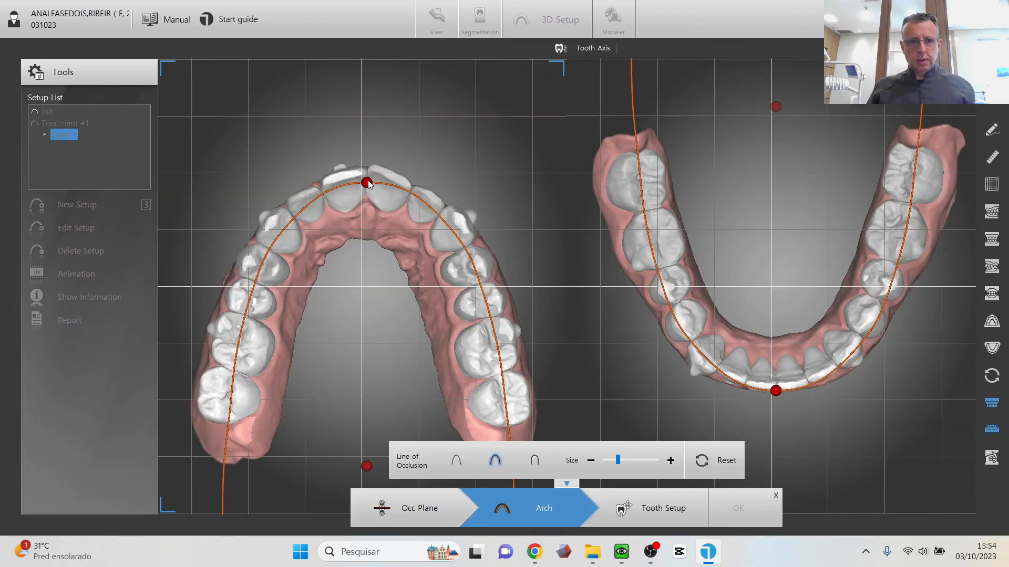
left_click(670, 463)
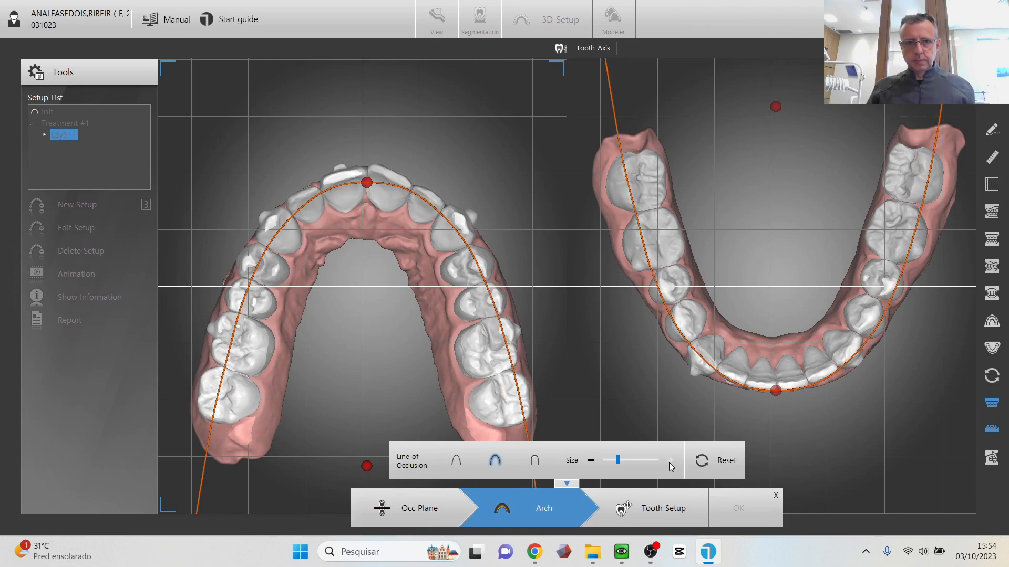
left_click(650, 508)
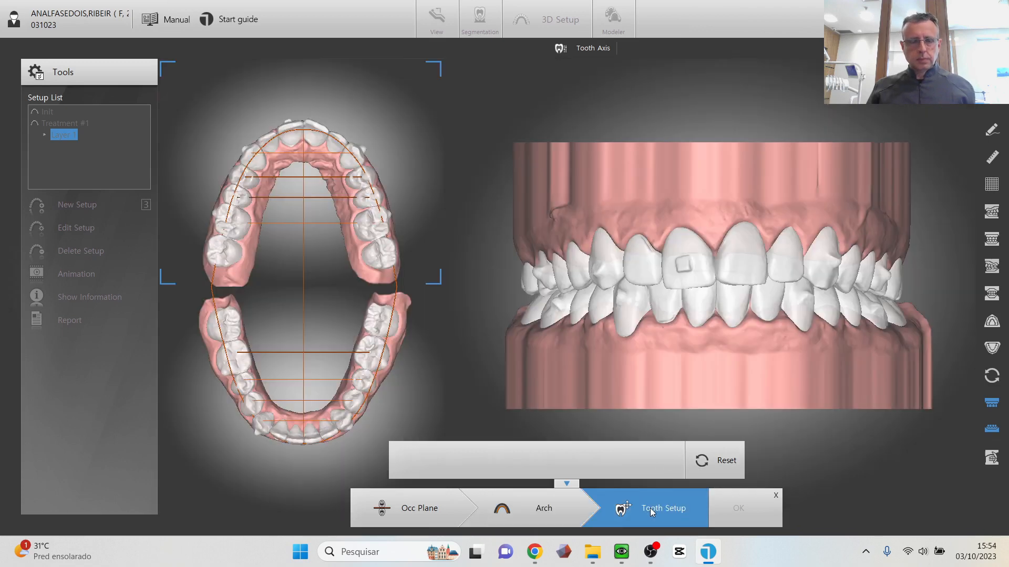
Examine the occlusion of the segmented models from the front and the patient's left side
middle_click_drag(706, 185, 699, 156)
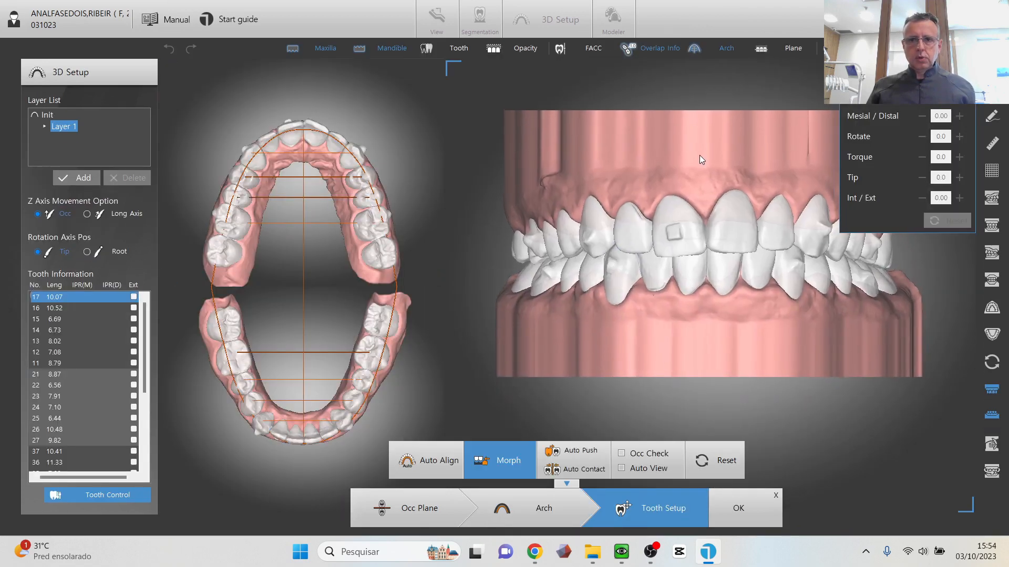
right_click_drag(699, 156, 702, 163)
middle_click_drag(701, 163, 684, 172)
right_click_drag(684, 171, 690, 167)
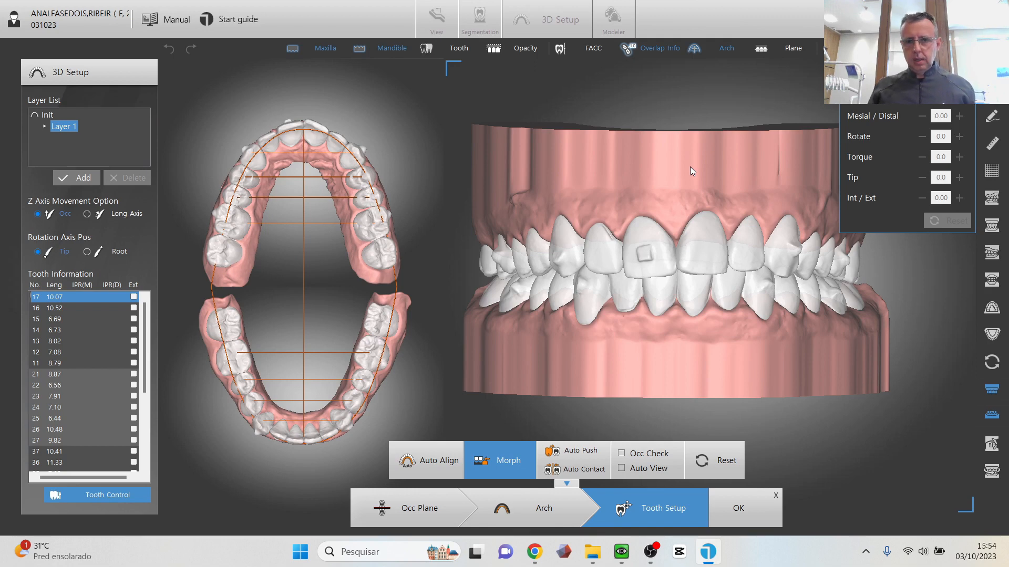
mouse_move(674, 170)
right_mouse_down()
mouse_move(659, 159)
mouse_move(659, 175)
right_mouse_up()
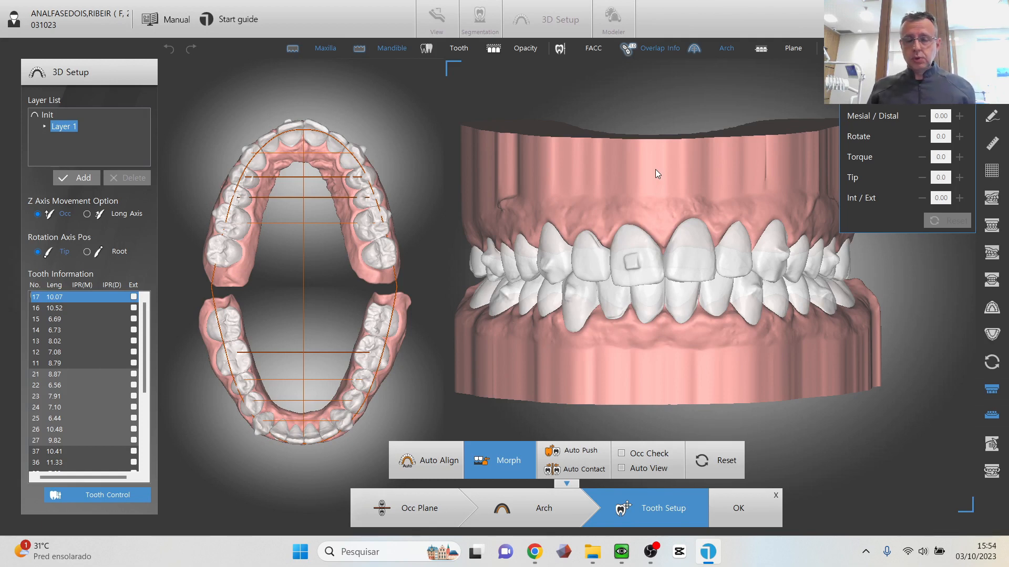
scroll(655, 169, "up", 3)
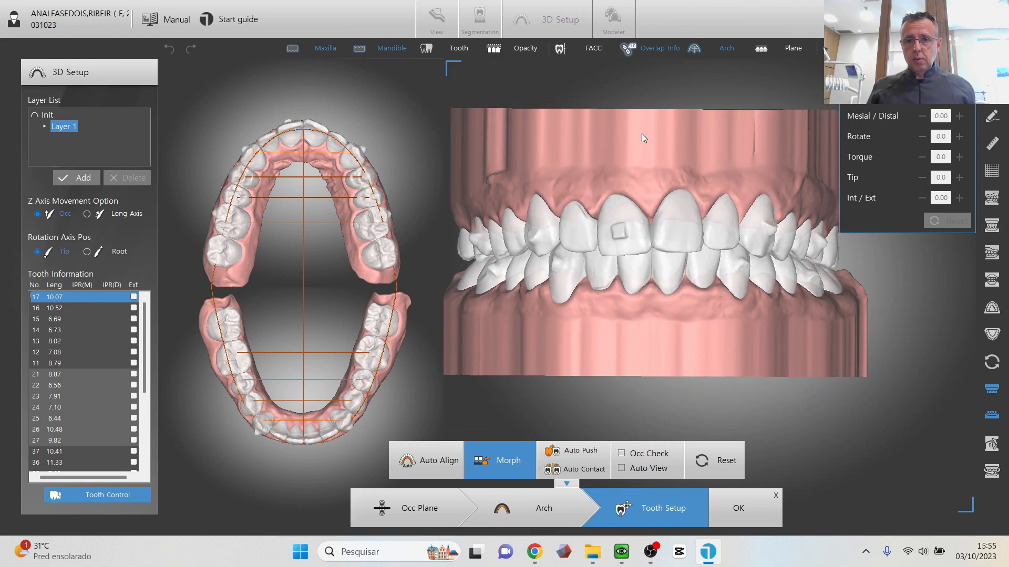
middle_click_drag(682, 175, 590, 203)
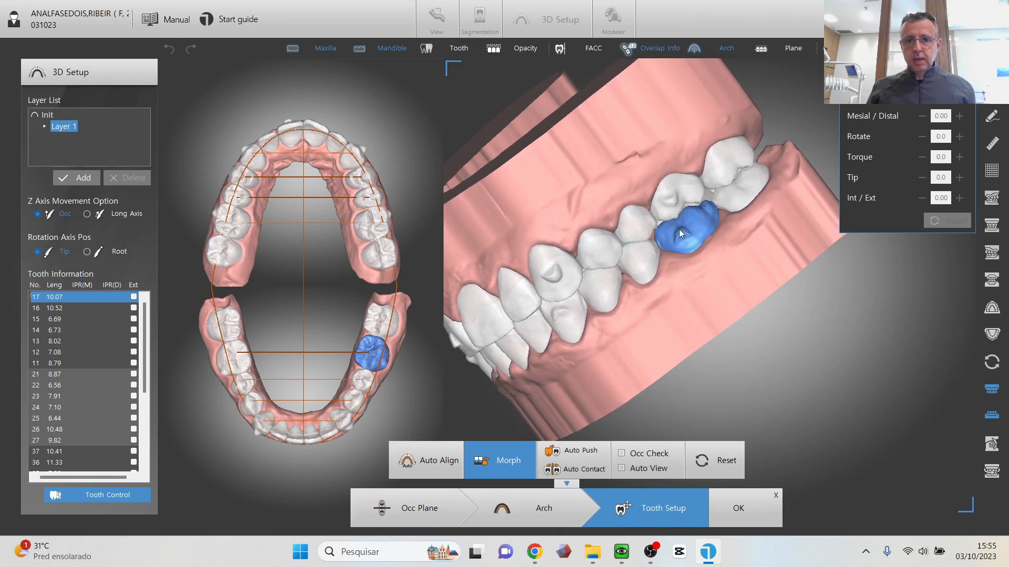
middle_click_drag(679, 229, 737, 172)
middle_click_drag(789, 301, 930, 319)
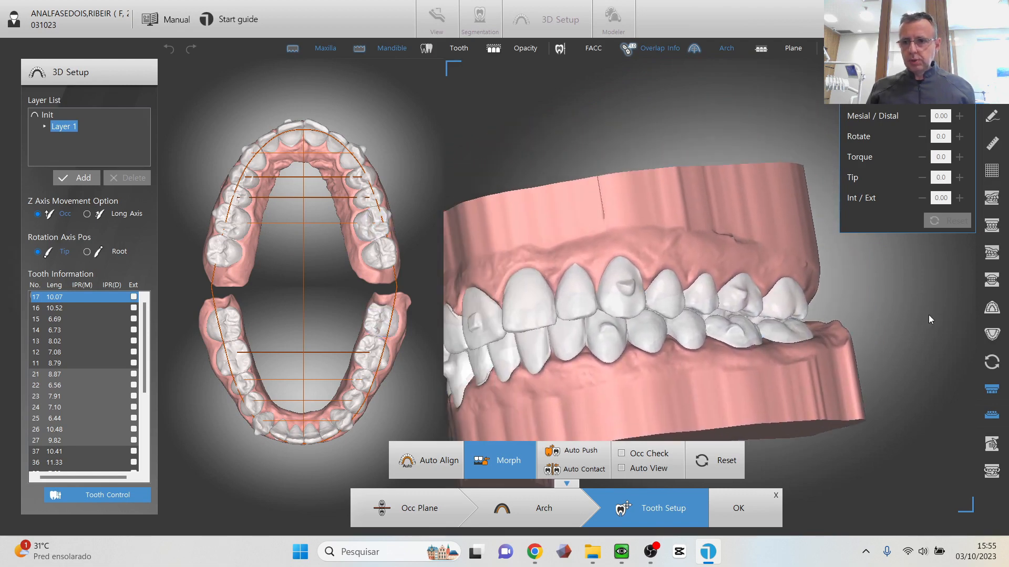
Move tooth 27 distally by 0.60, working from the left side view
left_click(991, 253)
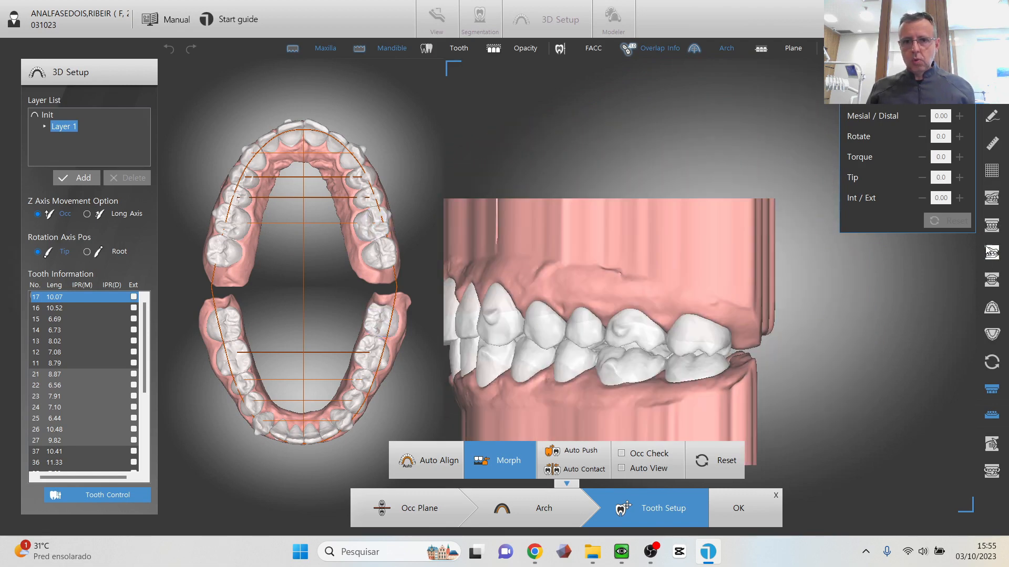
middle_click_drag(602, 110, 560, 163)
middle_click_drag(538, 254, 596, 352)
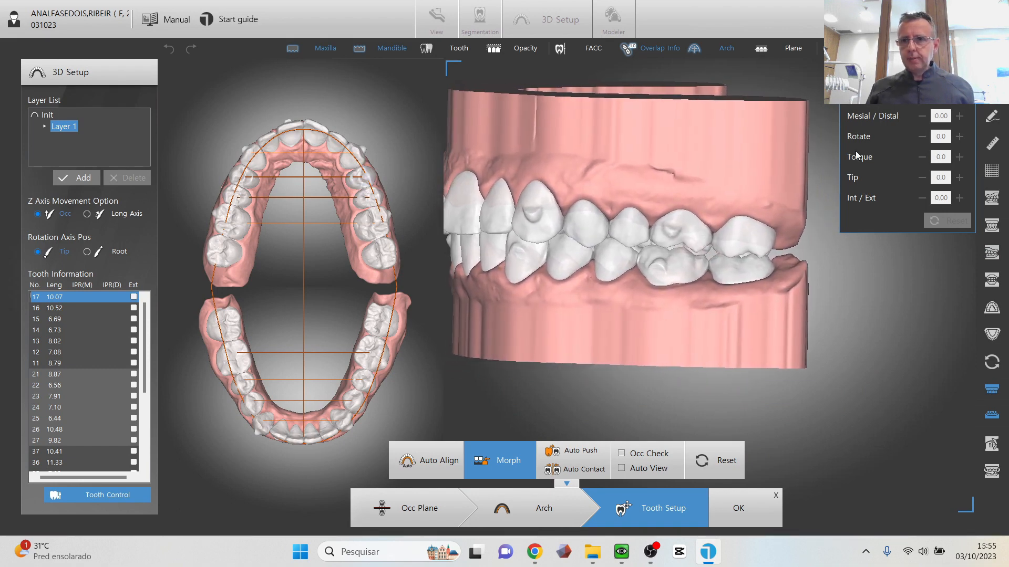
left_click(738, 231)
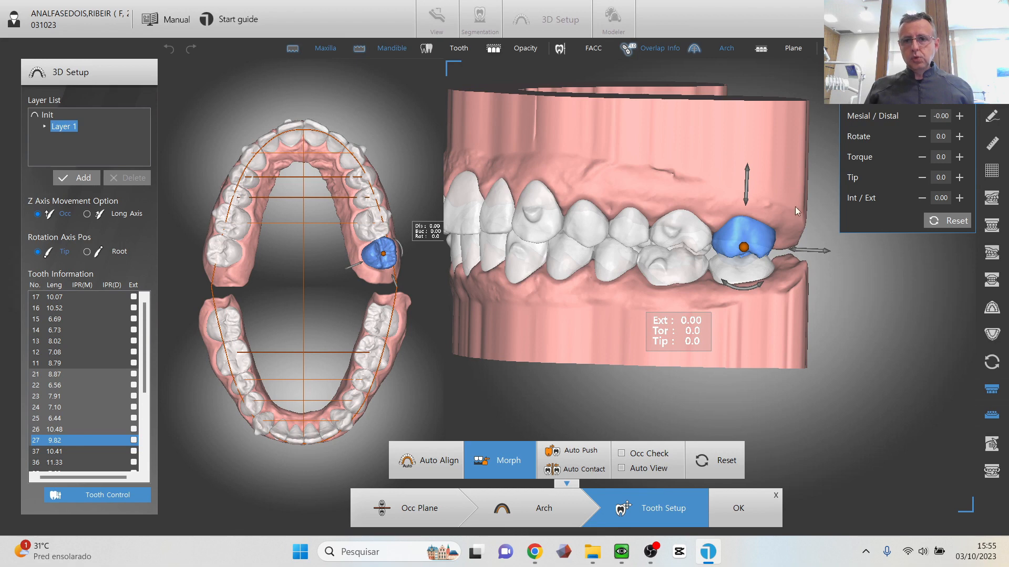
left_click(958, 116)
left_click(959, 116)
left_click(958, 116)
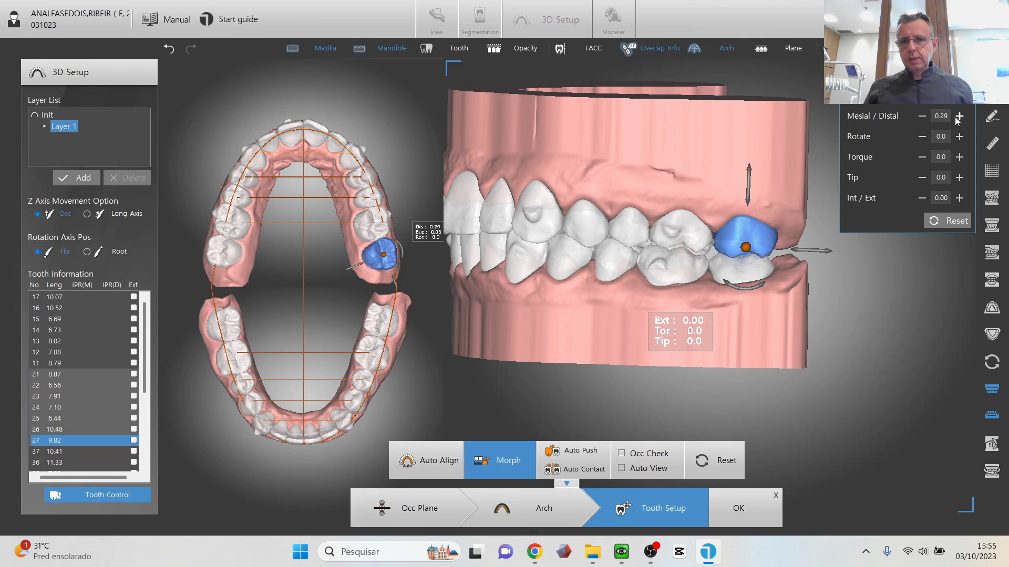
left_click(958, 116)
left_click(959, 116)
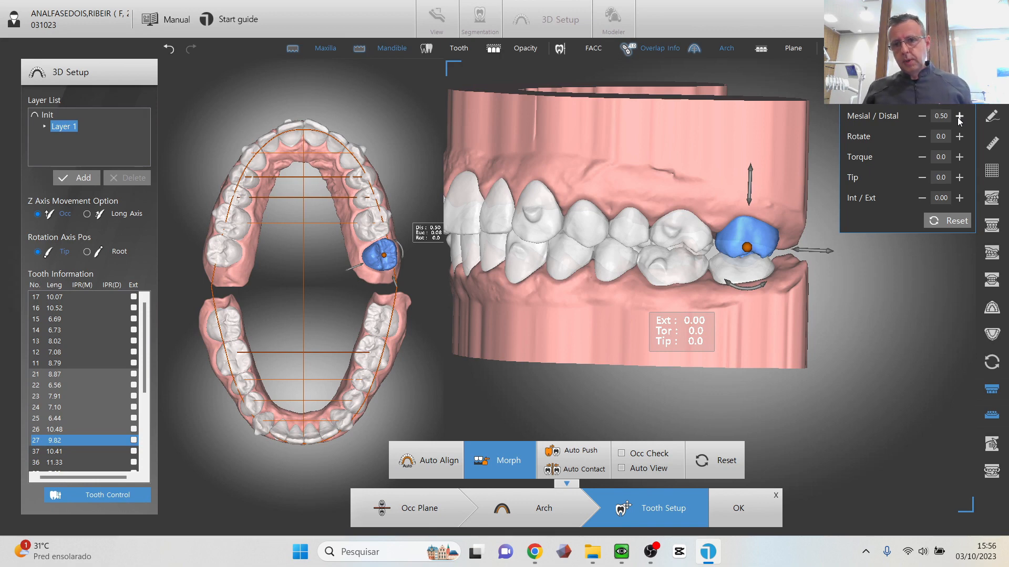
left_click(959, 117)
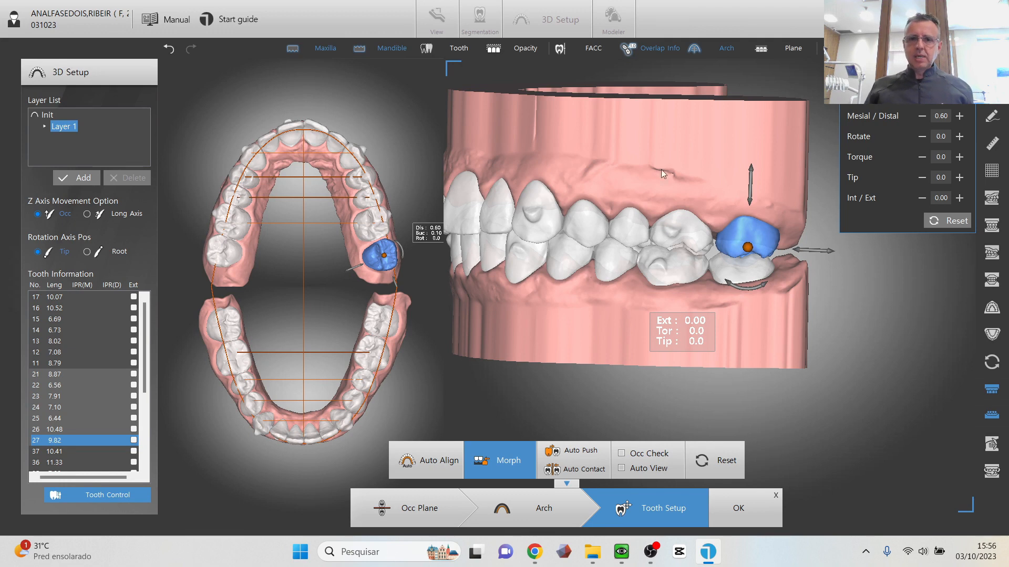
Set the torque of tooth 26 to -2.0 and deselect the tooth
right_click_drag(634, 233, 698, 237)
left_click(701, 235)
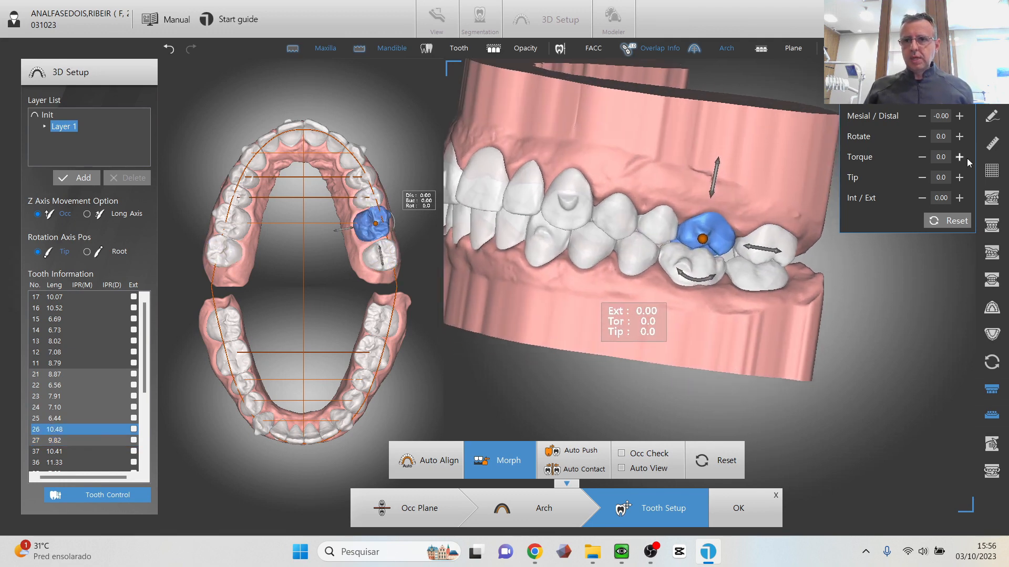
left_click(959, 157)
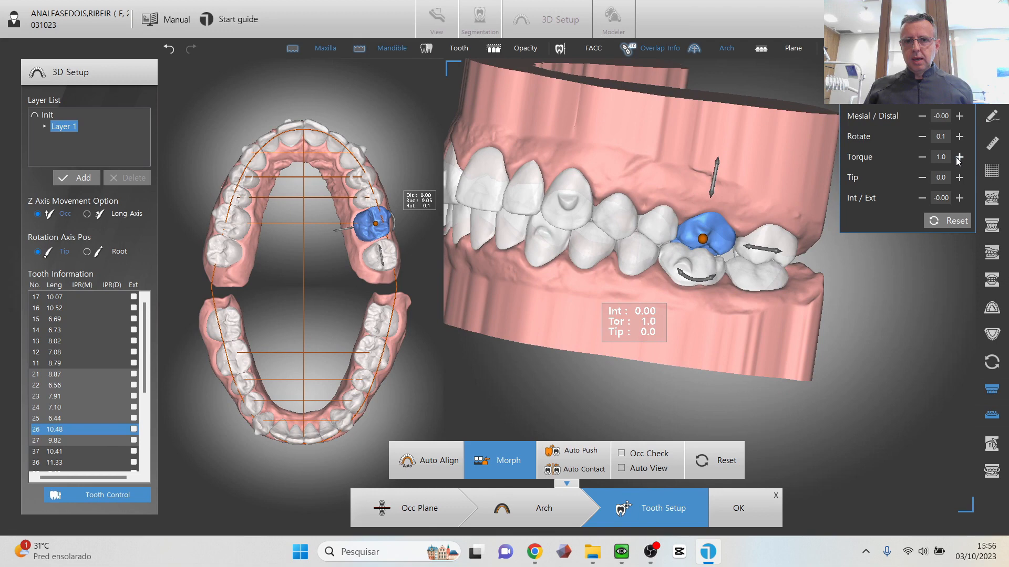
left_click(922, 157)
left_click(922, 157)
left_click(922, 157)
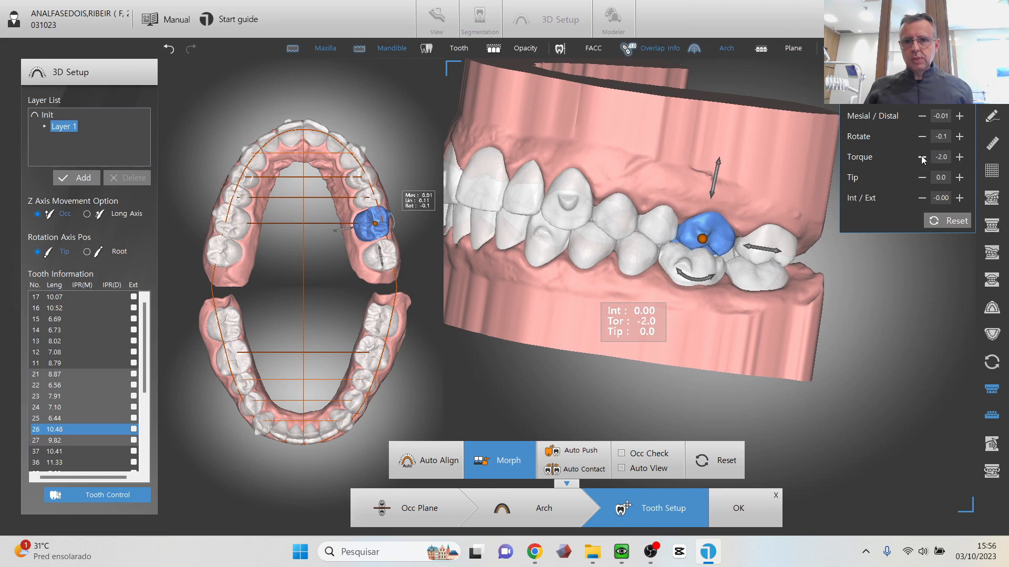
left_click(741, 159)
Examine the incisors from the front and the position of tooth 21's rotation axis in the enlarged maxillary occlusal view
right_click_drag(741, 160, 758, 134)
right_click_drag(633, 195, 691, 146)
right_click_drag(628, 172, 719, 173)
right_click_drag(455, 239, 546, 298)
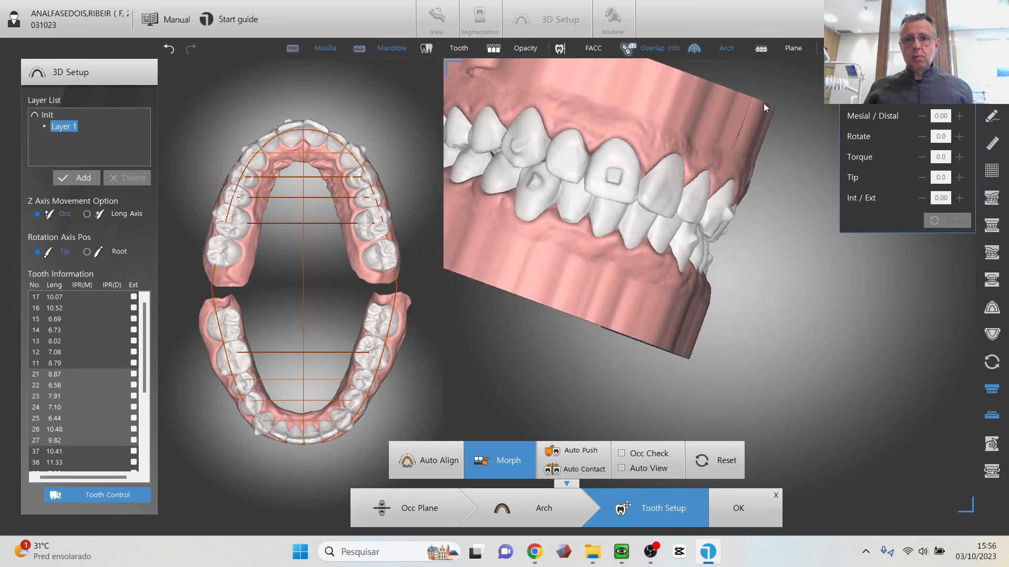
right_click_drag(764, 103, 669, 124)
left_click(317, 129)
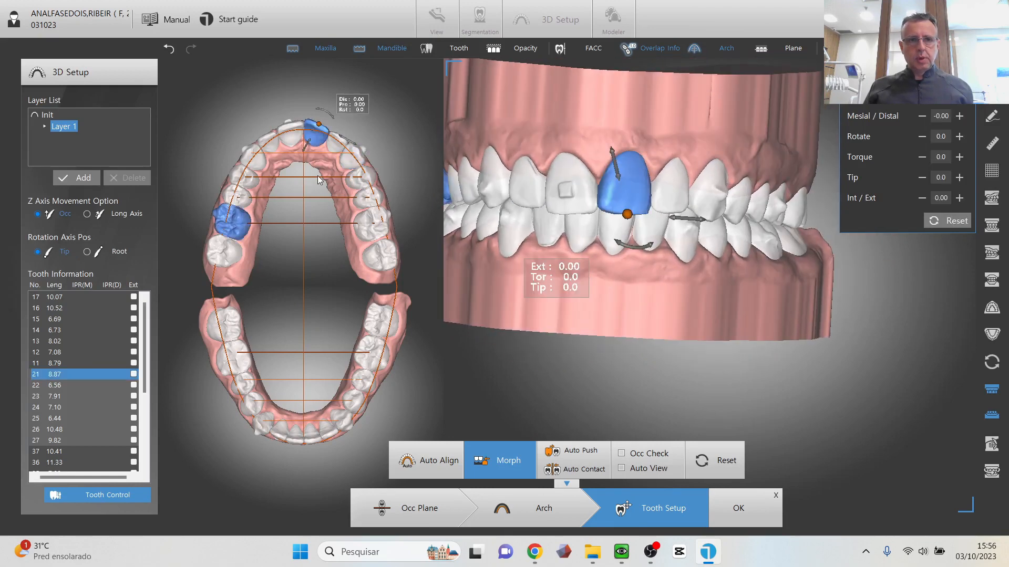
double_click(315, 179)
right_click_drag(691, 155, 610, 107)
left_click(696, 157)
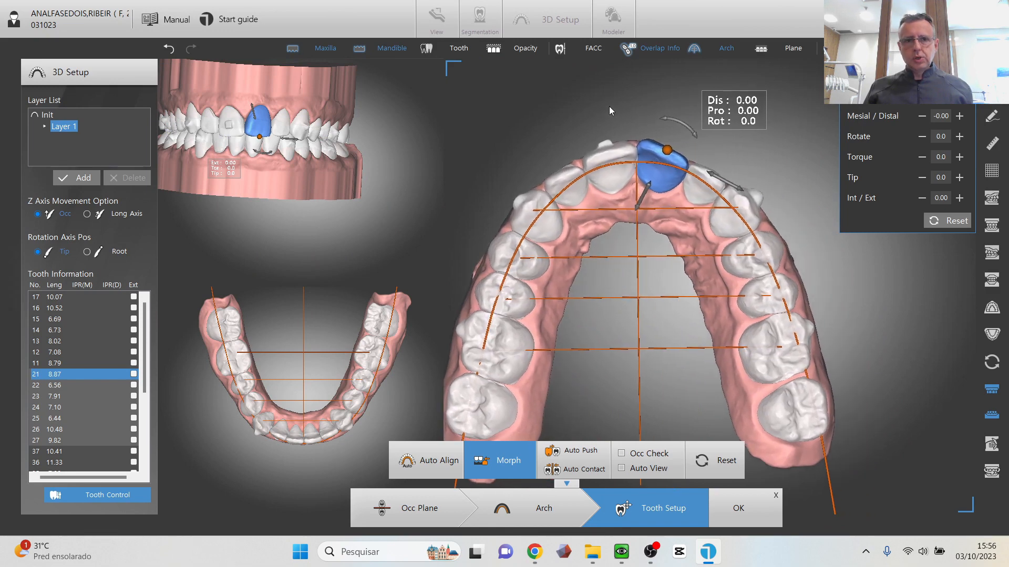
Accept the current tooth setup and open the maxillary tooth axis editing in the segmentation stage
left_click(742, 525)
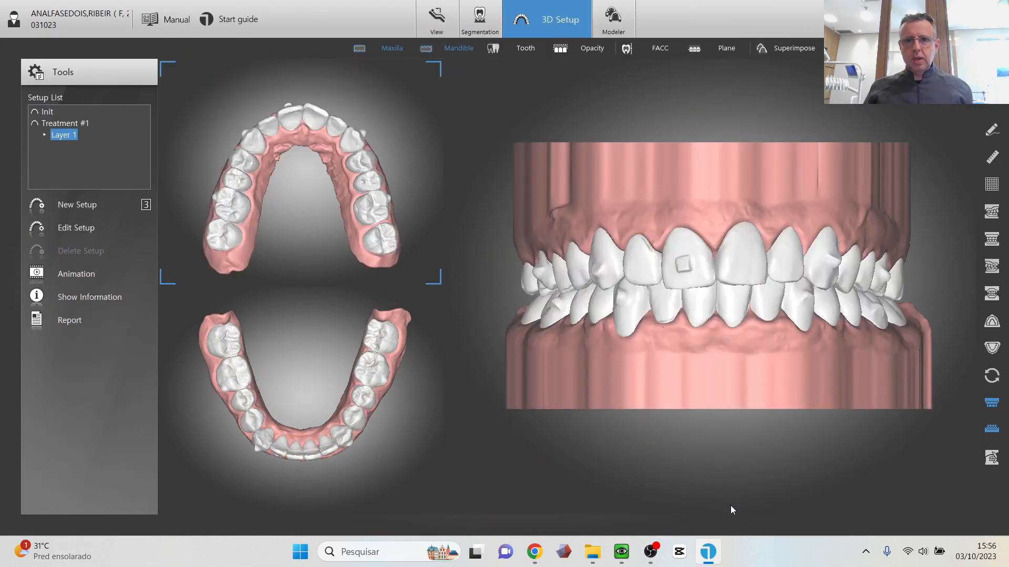
left_click(472, 32)
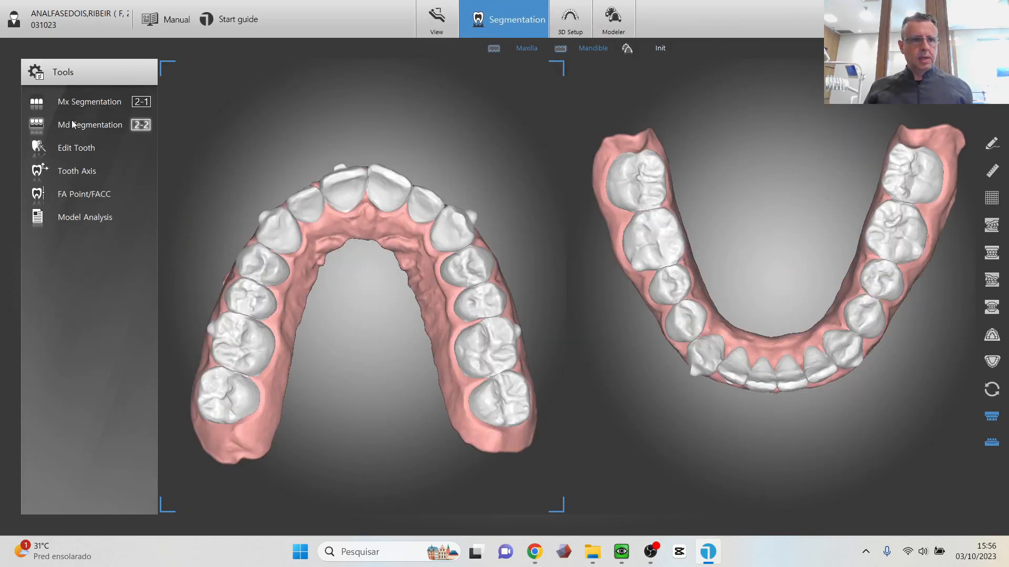
left_click(68, 103)
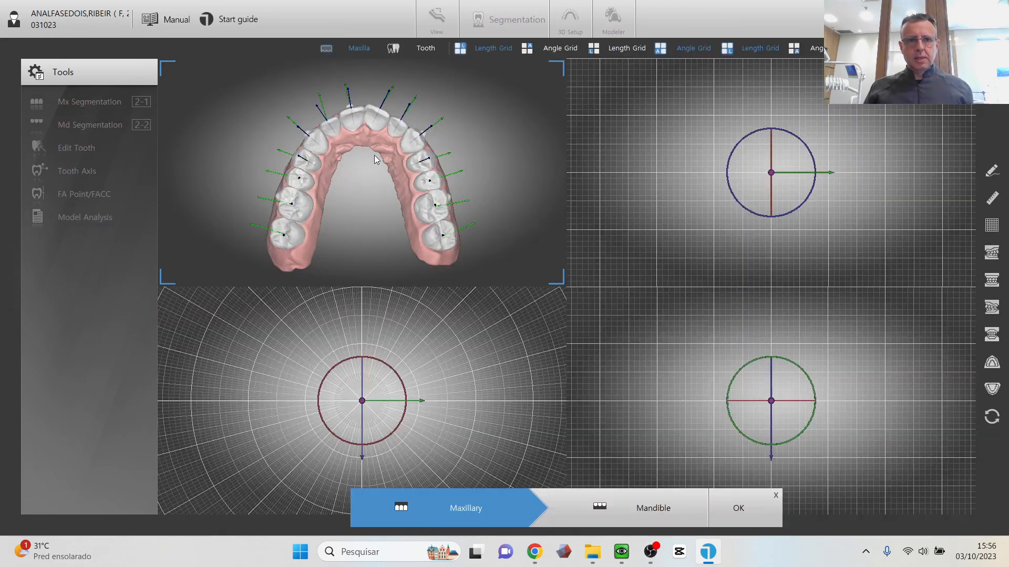
Shift the axis of tooth 21 to its distal edge in the maxillary occlusal view and accept the axis changes
double_click(375, 156)
middle_click_drag(588, 196, 548, 193)
left_click(553, 185)
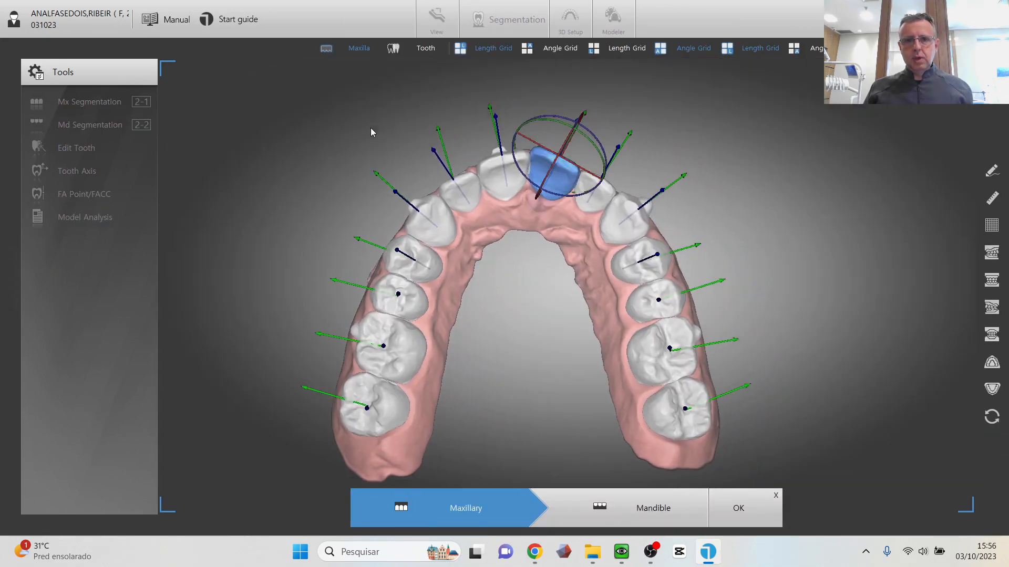
right_click_drag(369, 129, 353, 169)
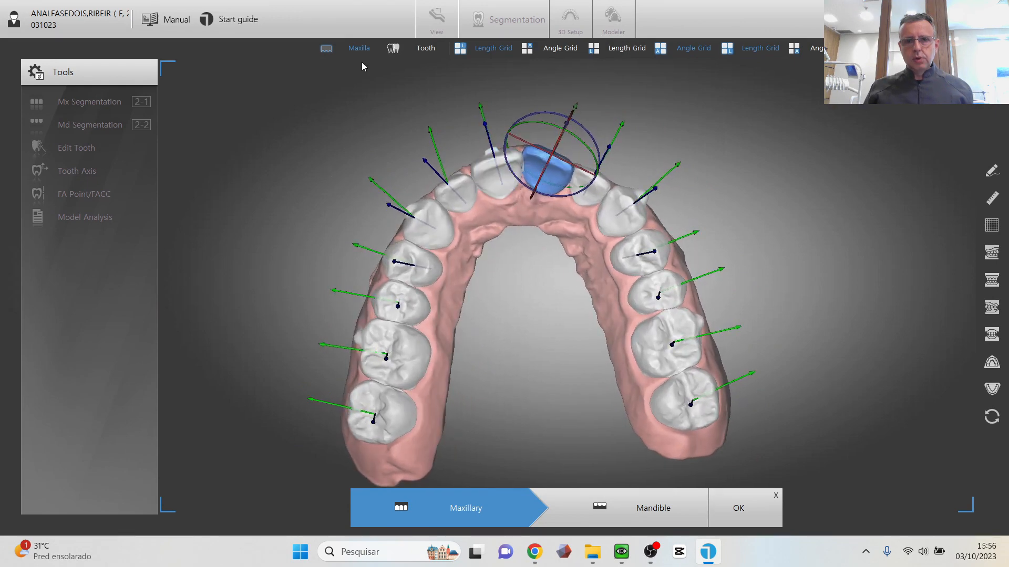
right_click_drag(361, 63, 346, 121)
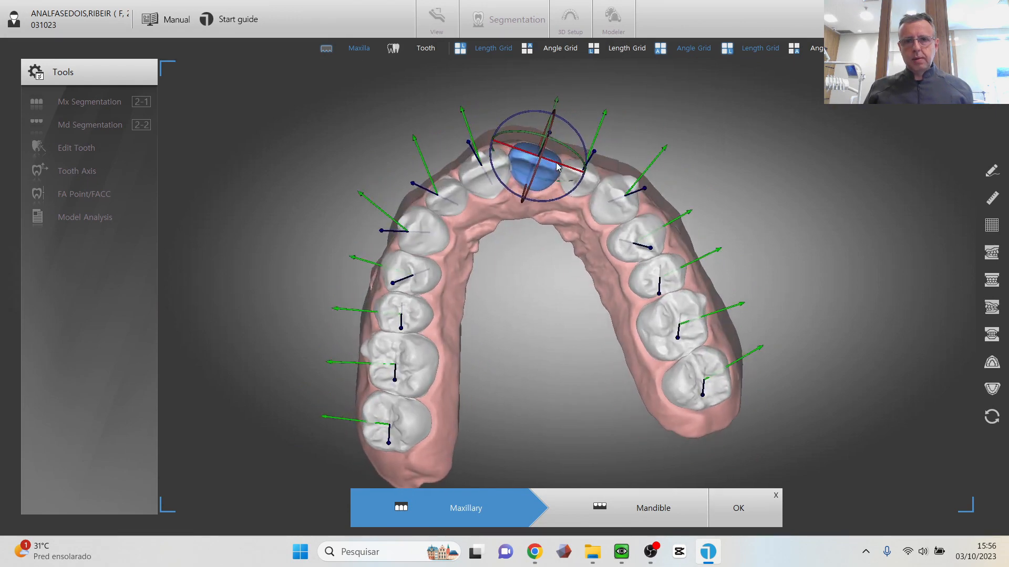
left_click_drag(558, 167, 573, 181)
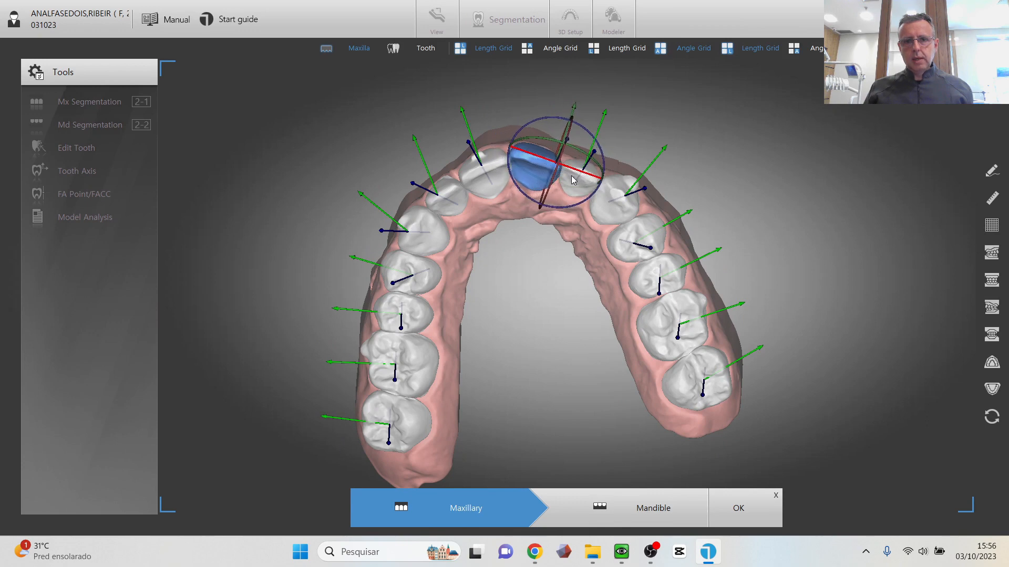
left_click(737, 508)
Reopen Layer 1 of Treatment #1 for editing in 3D Setup, with the maxillary occlusal view enlarged and the arch line hidden
left_click(570, 19)
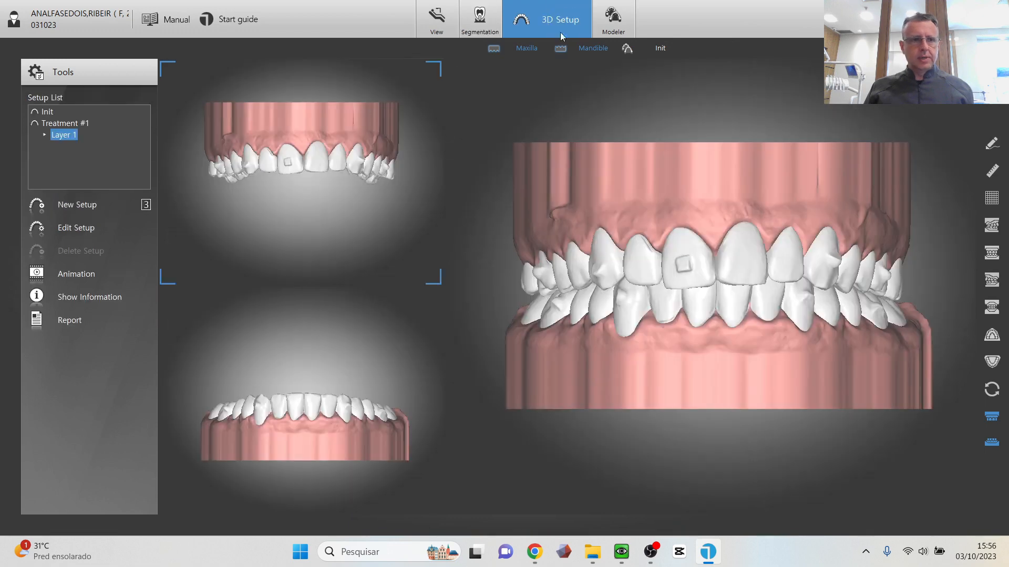
left_click(55, 225)
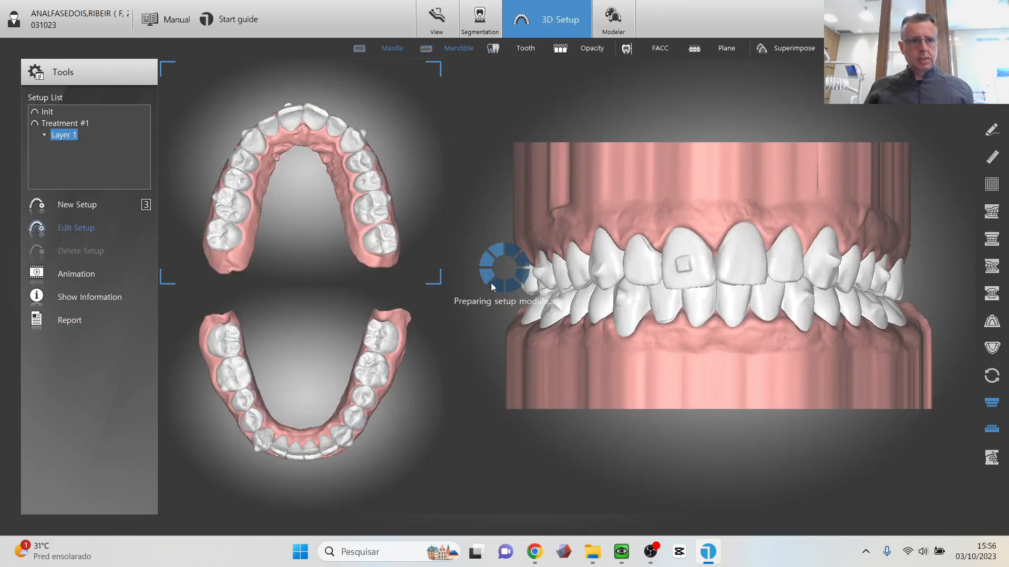
left_click(301, 178)
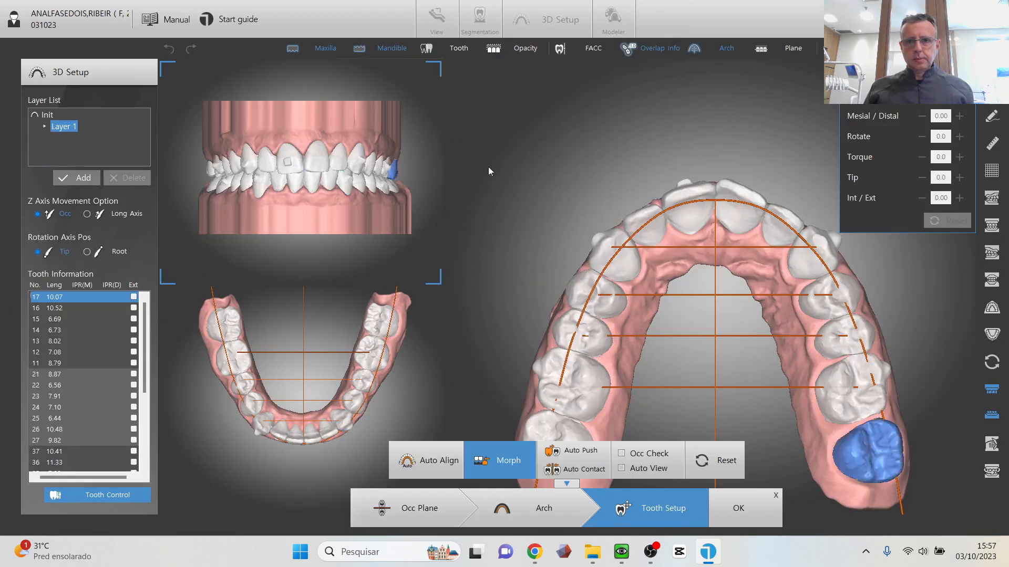
left_click(699, 52)
Rotate tooth 21 about its distal axis by setting its rotation to -6.0
left_click(696, 178)
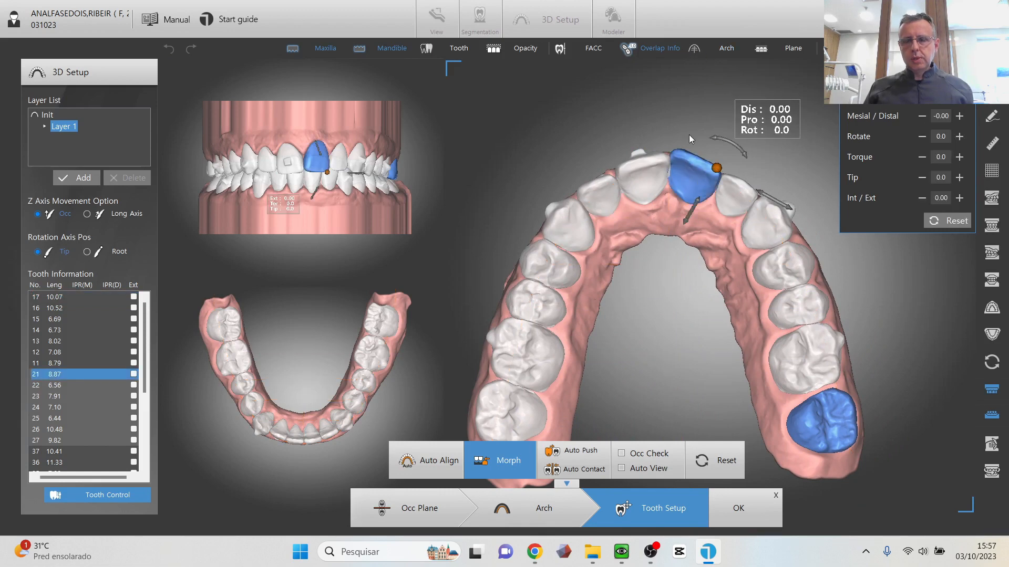
right_click_drag(689, 135, 681, 154)
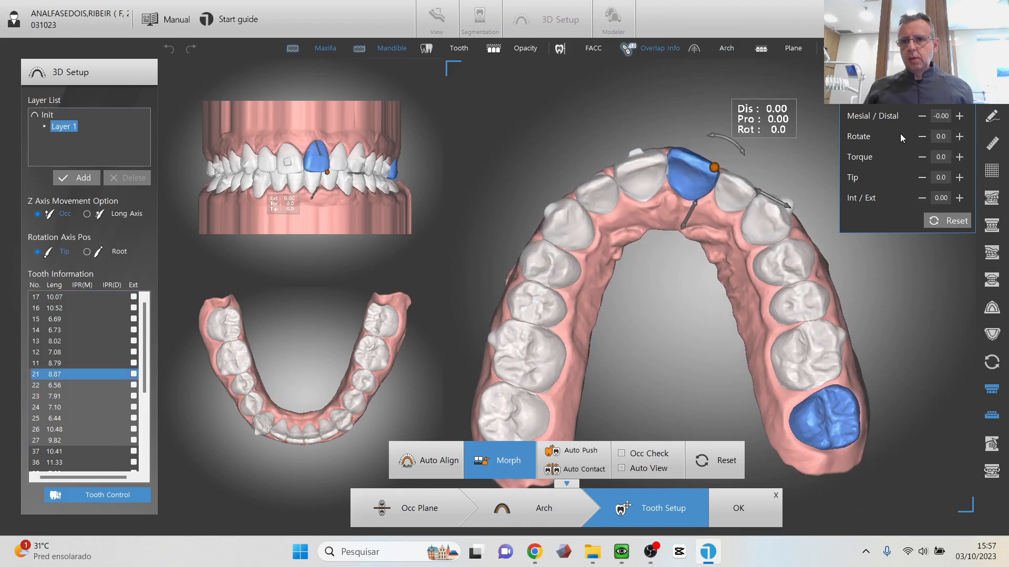
left_click(922, 137)
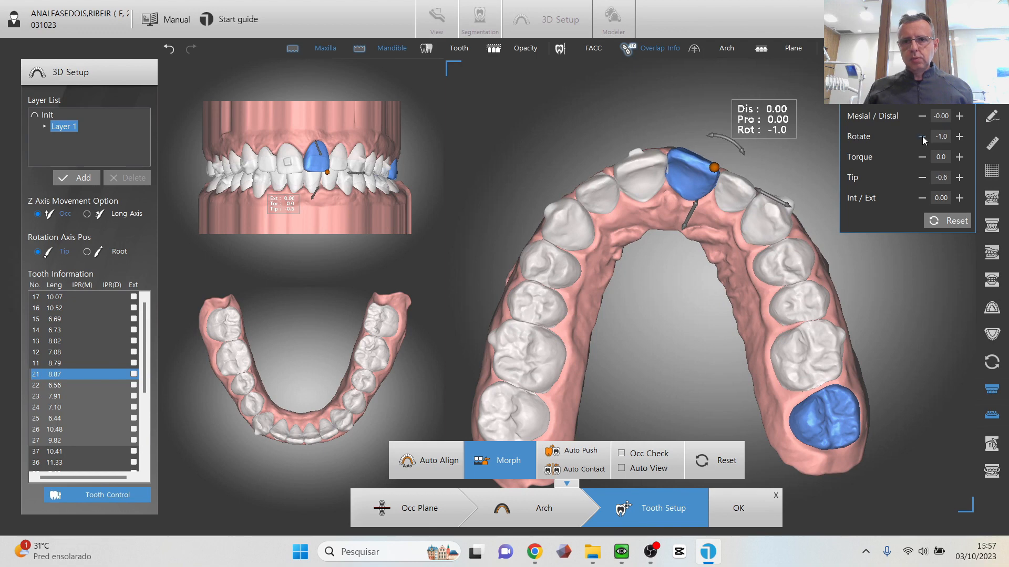
left_click(922, 137)
left_click(922, 137)
left_click(922, 136)
left_click(922, 137)
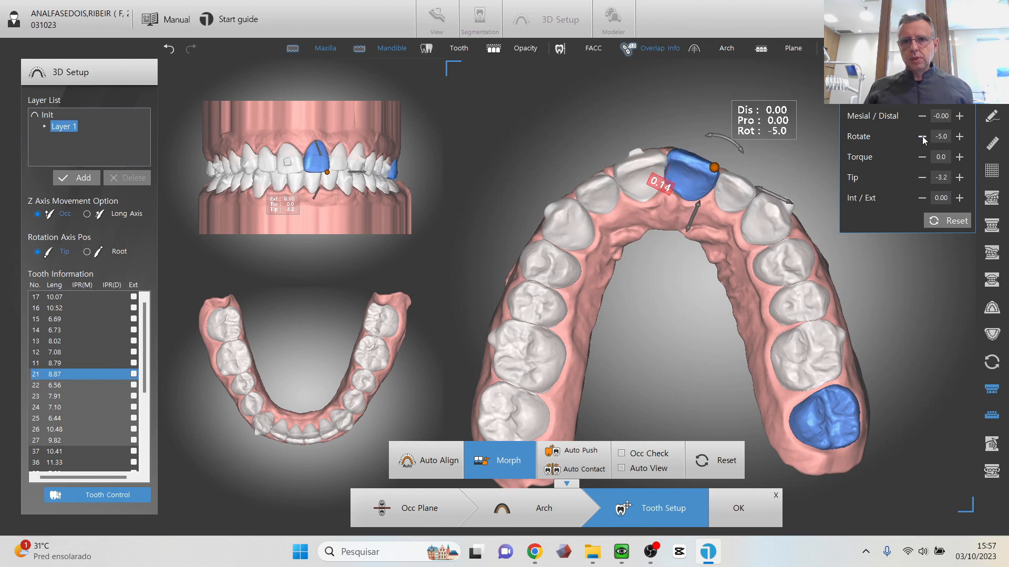
left_click(922, 137)
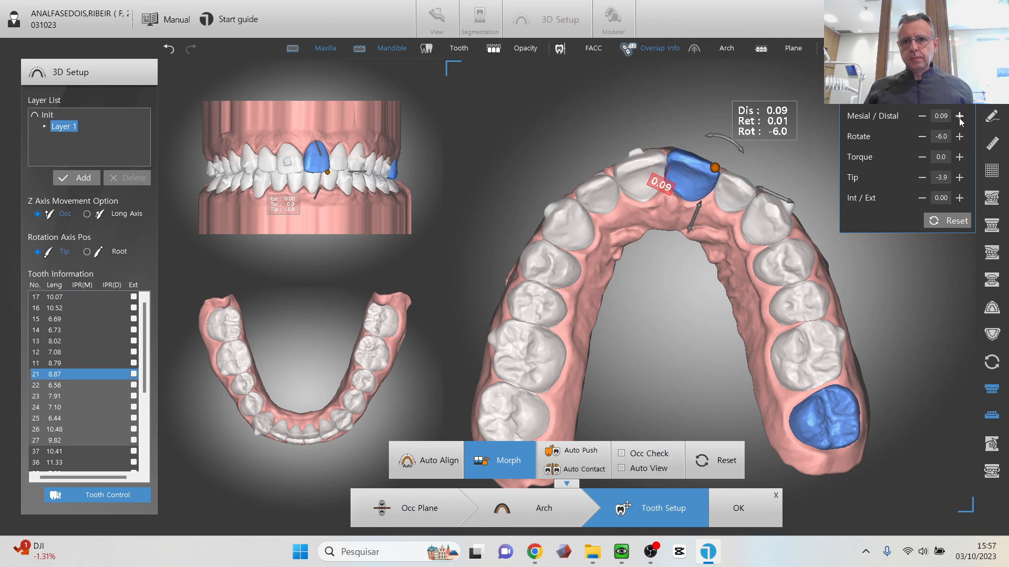
Set the mesial/distal movement of tooth 21 to 0.09 and deselect the tooth
left_click(959, 117)
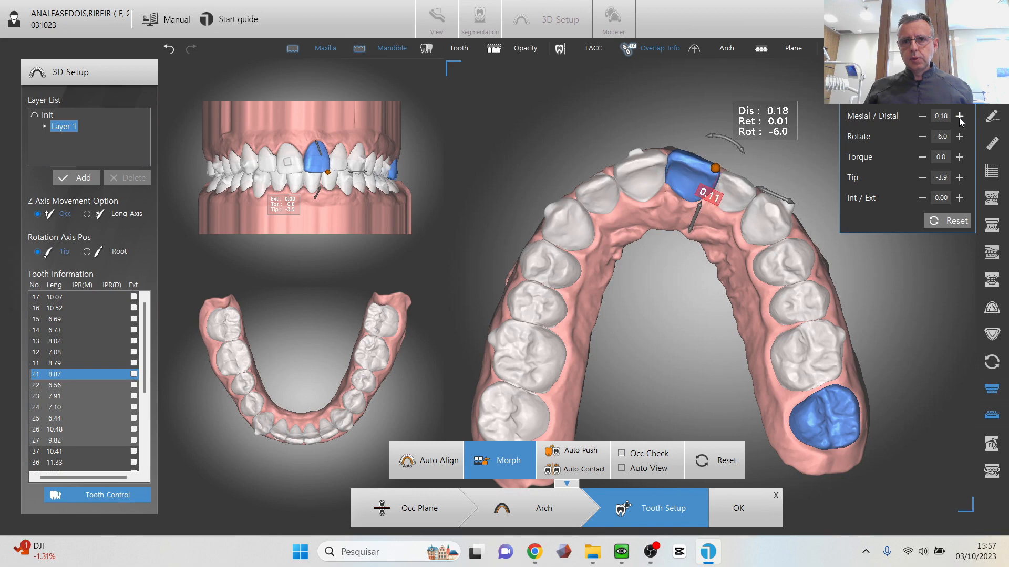
left_click(919, 115)
left_click(641, 99)
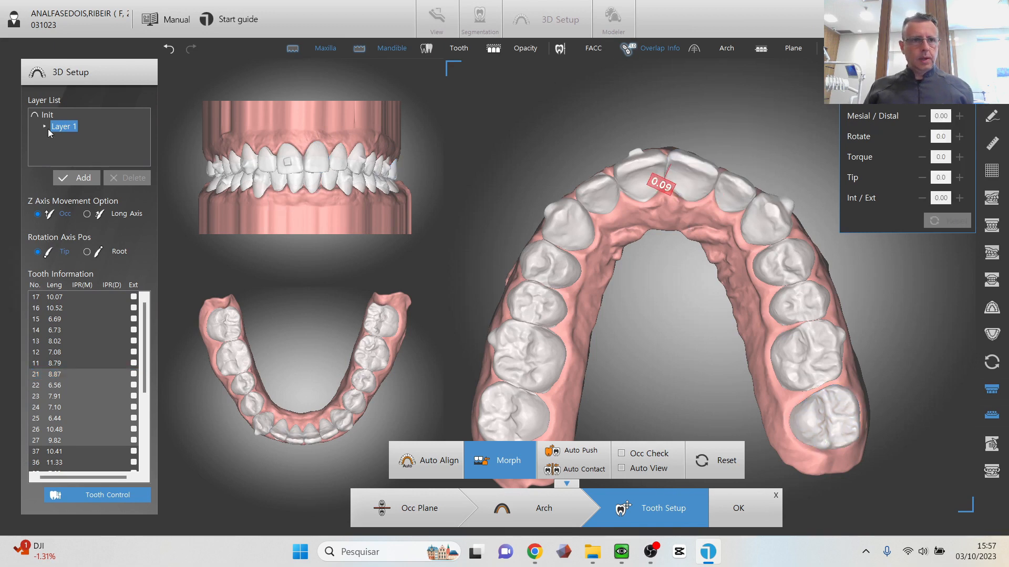
Compare the incisor positions of the Init state and Layer 1 in the maxillary occlusal view
left_click(48, 114)
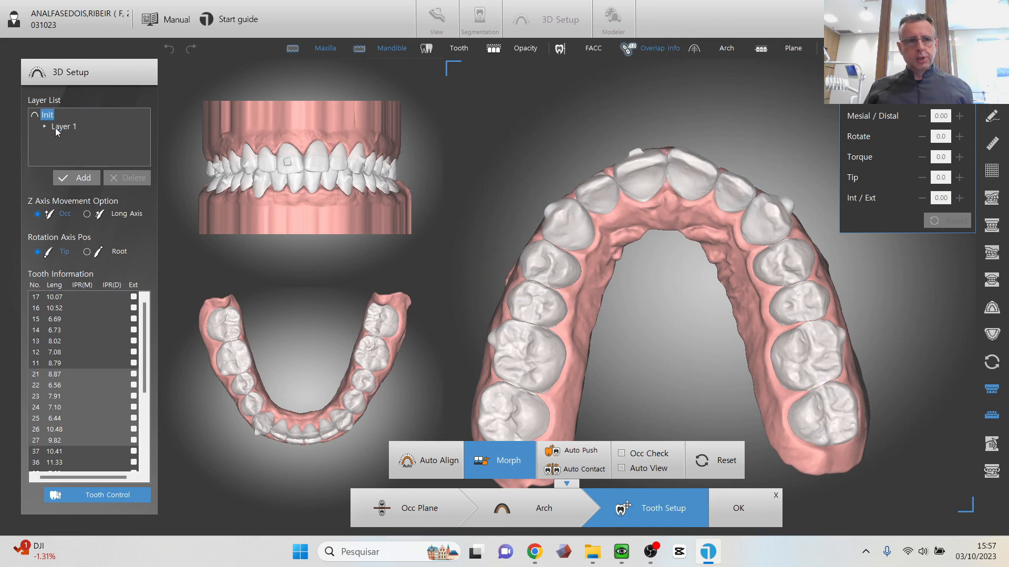
left_click(63, 126)
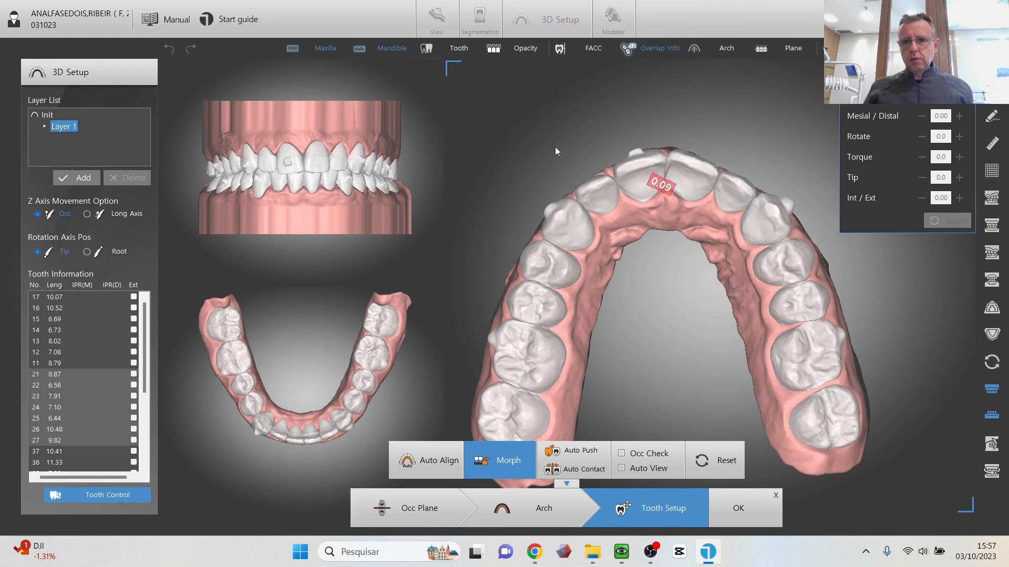
right_click_drag(556, 147, 587, 128)
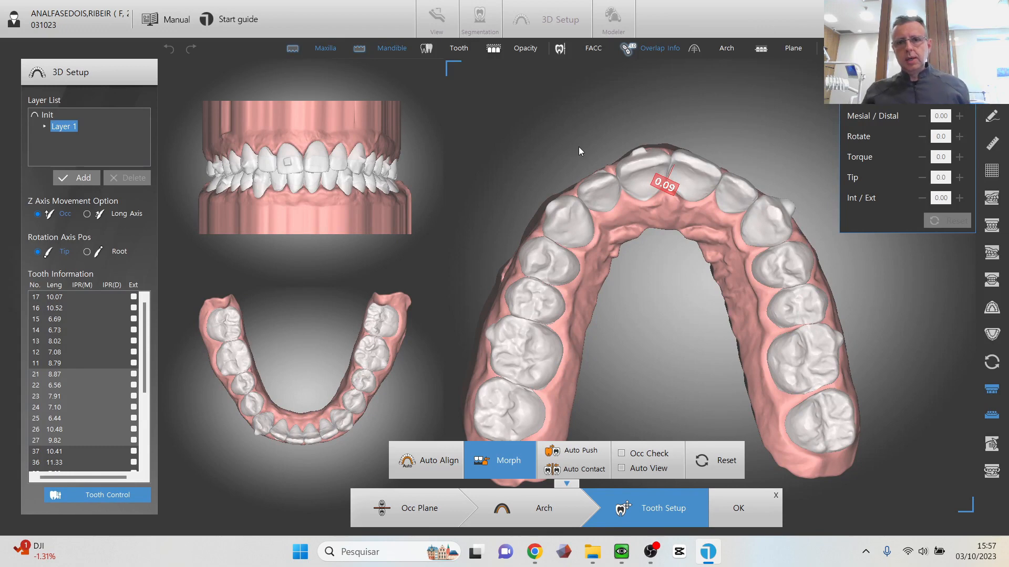
Working from the front view, set the tip of tooth 11 to -3.0 and its intrusion/extrusion to -0.29
left_click(337, 207)
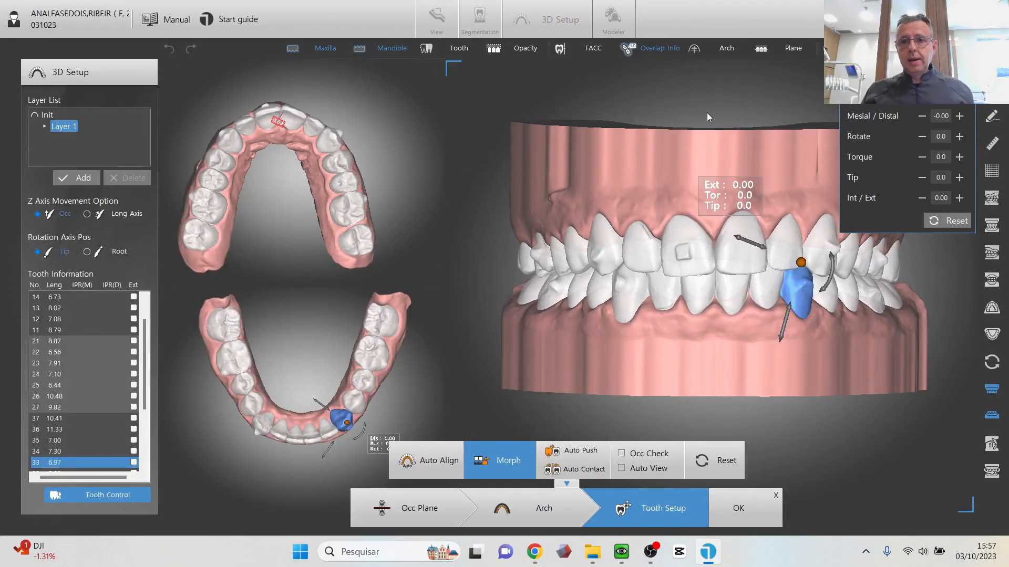
middle_click_drag(707, 113, 646, 86)
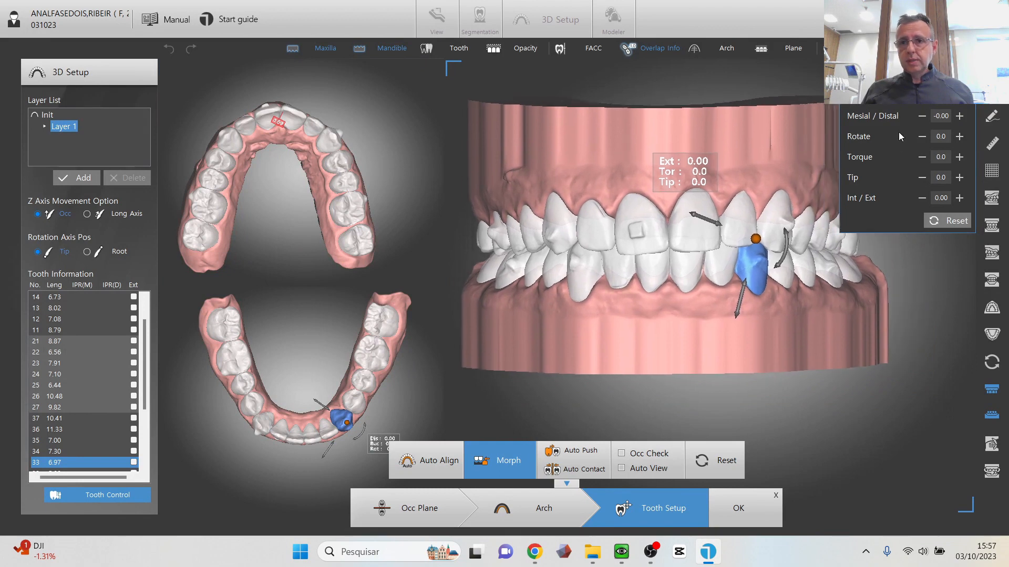
left_click(655, 96)
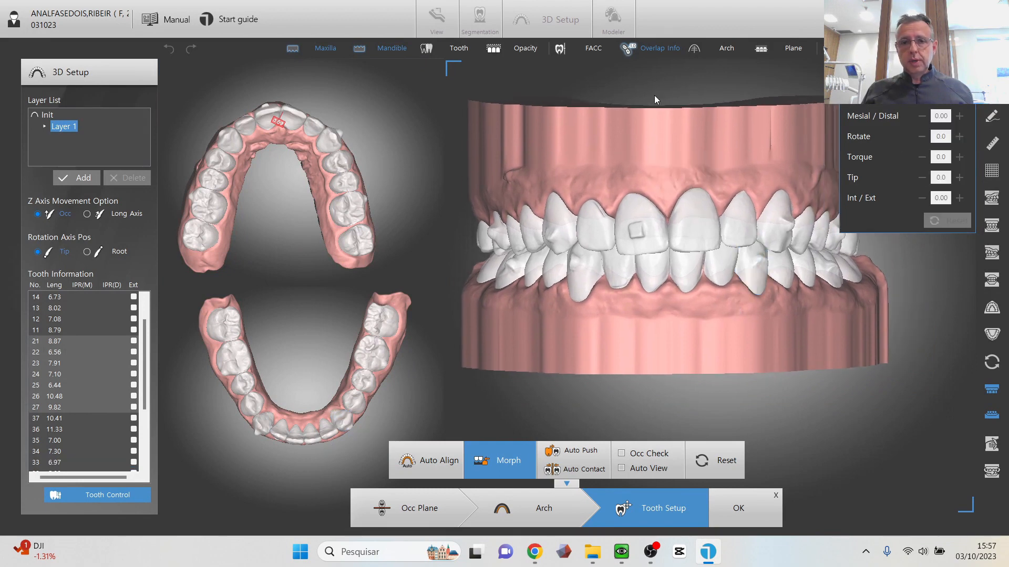
left_click(632, 235)
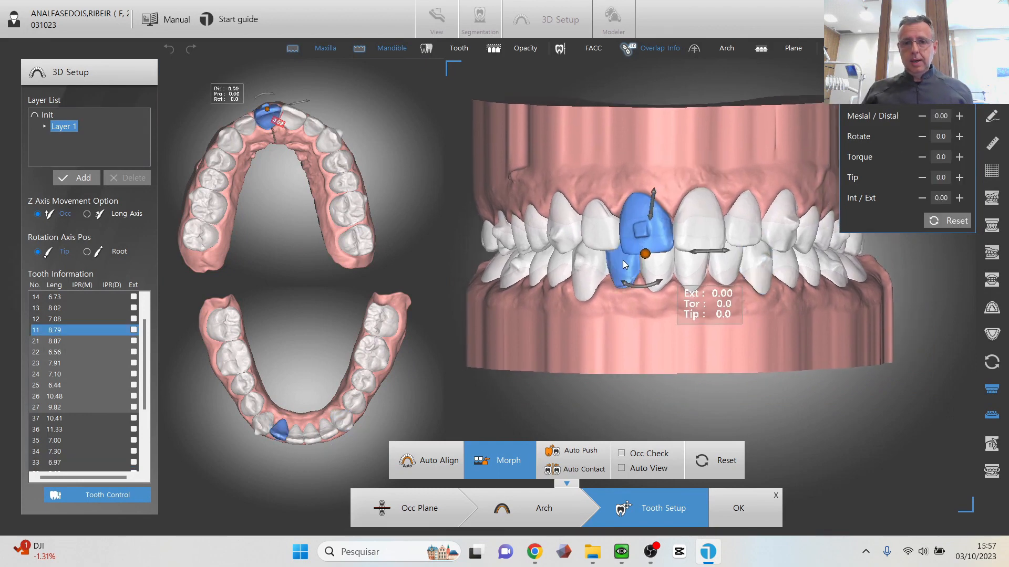
middle_click_drag(634, 158, 641, 150)
middle_click_drag(797, 170, 762, 154)
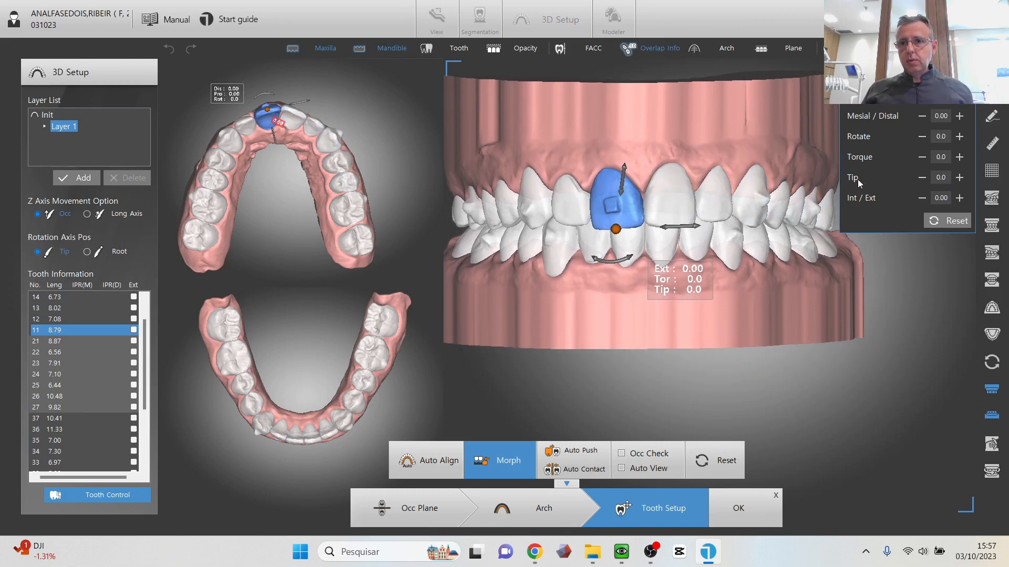
left_click(960, 178)
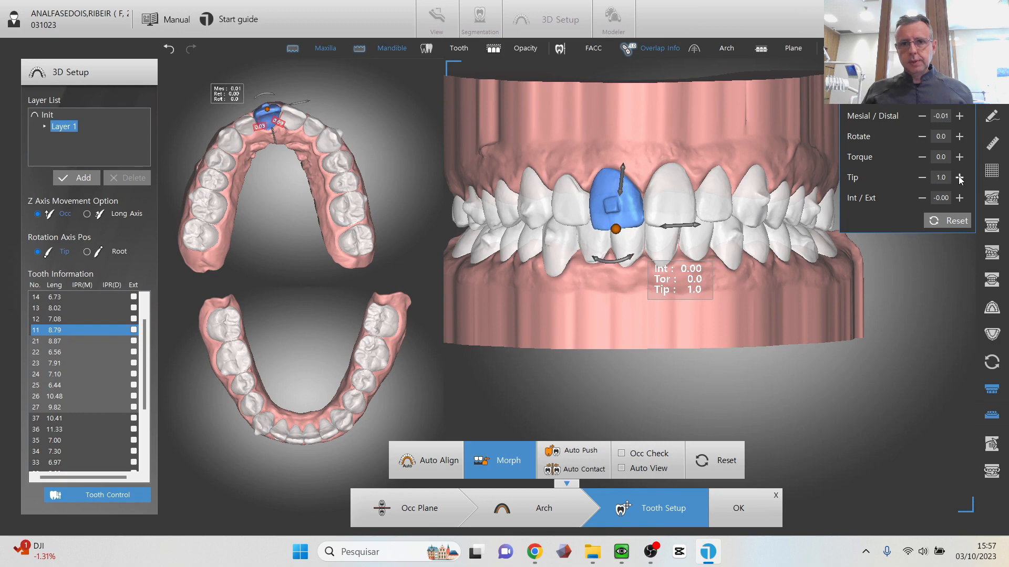
left_click(922, 178)
left_click(922, 178)
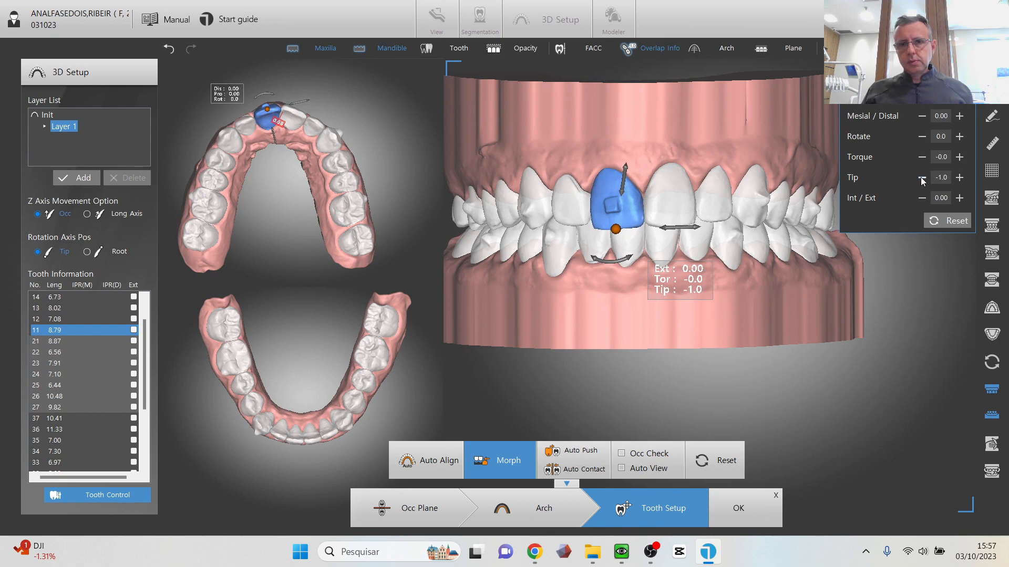
left_click(922, 178)
left_click(922, 178)
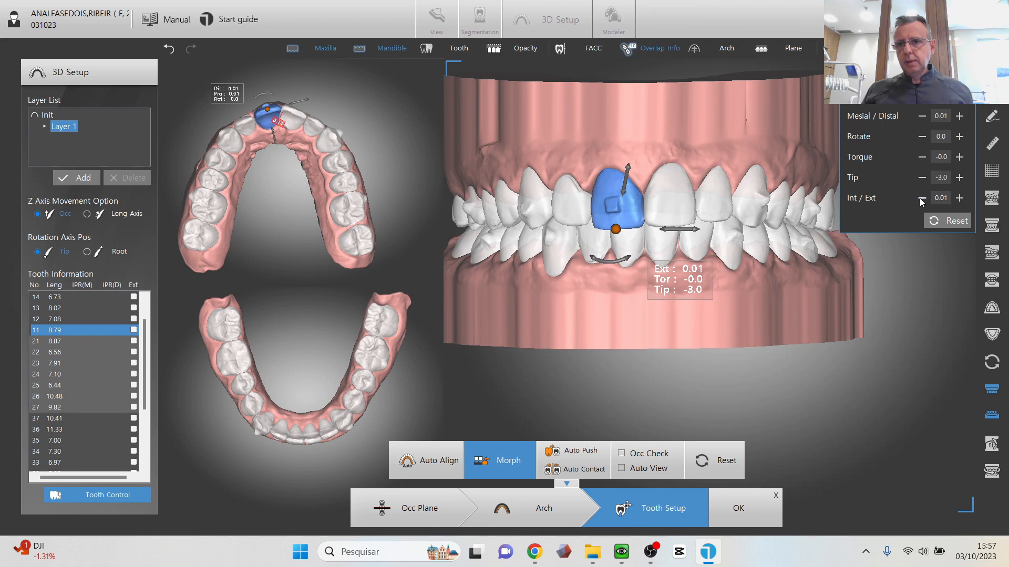
left_click(922, 198)
left_click(922, 199)
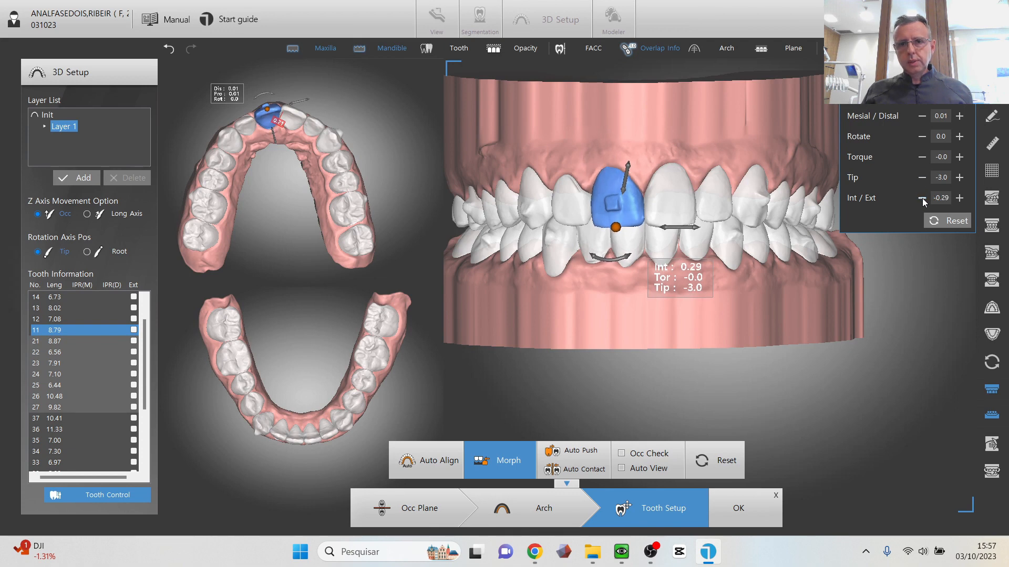
Try a mesial/distal movement of -0.08 on tooth 11, set it back to 0.01 and compare with the Init state
left_click(679, 108)
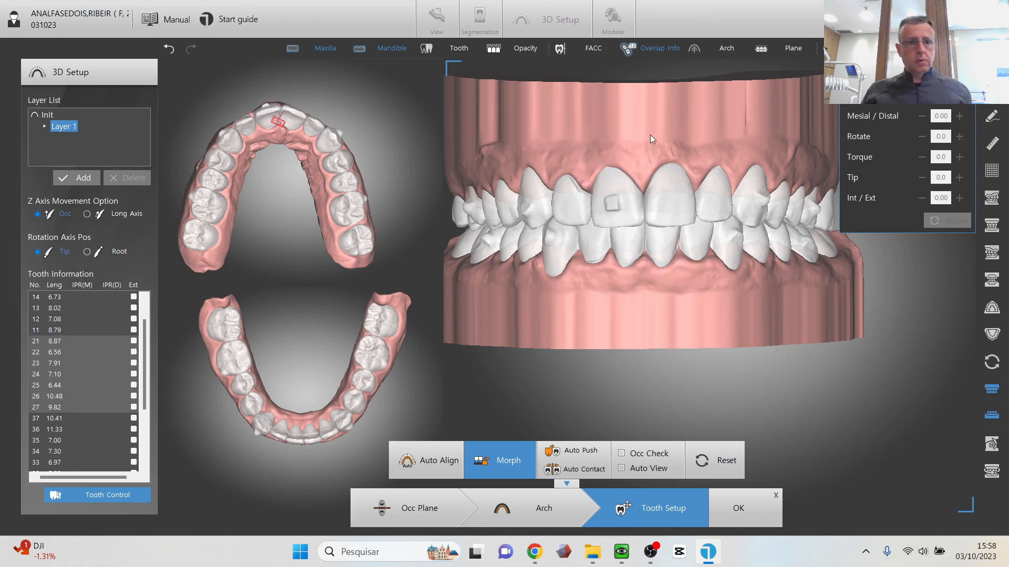
left_click(618, 206)
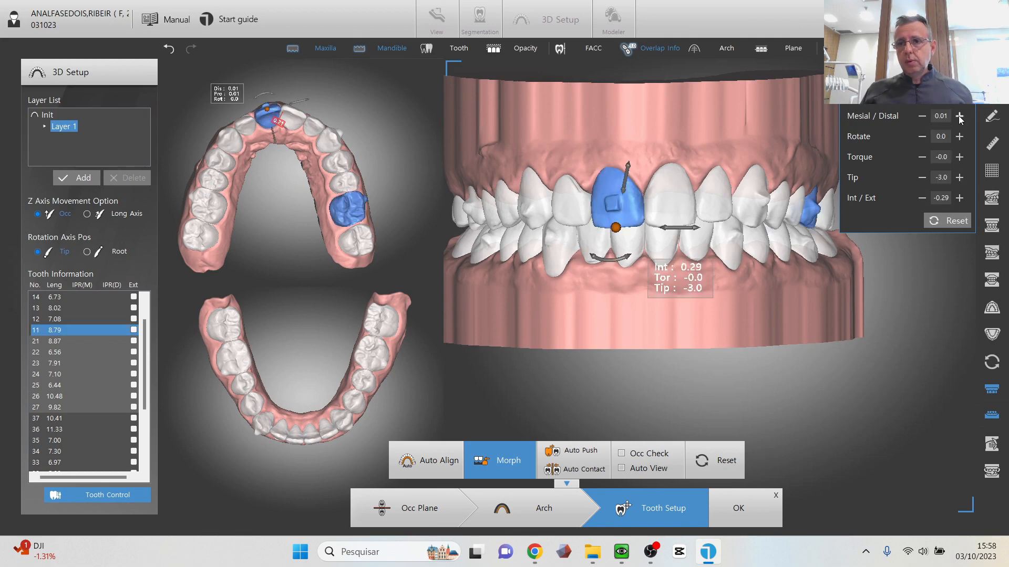
left_click(922, 116)
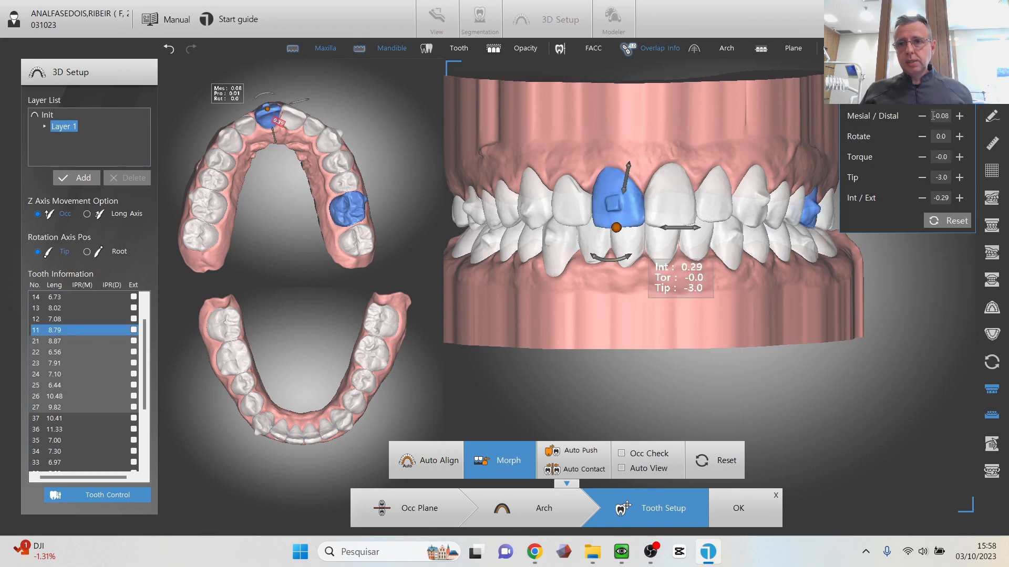
left_click(960, 116)
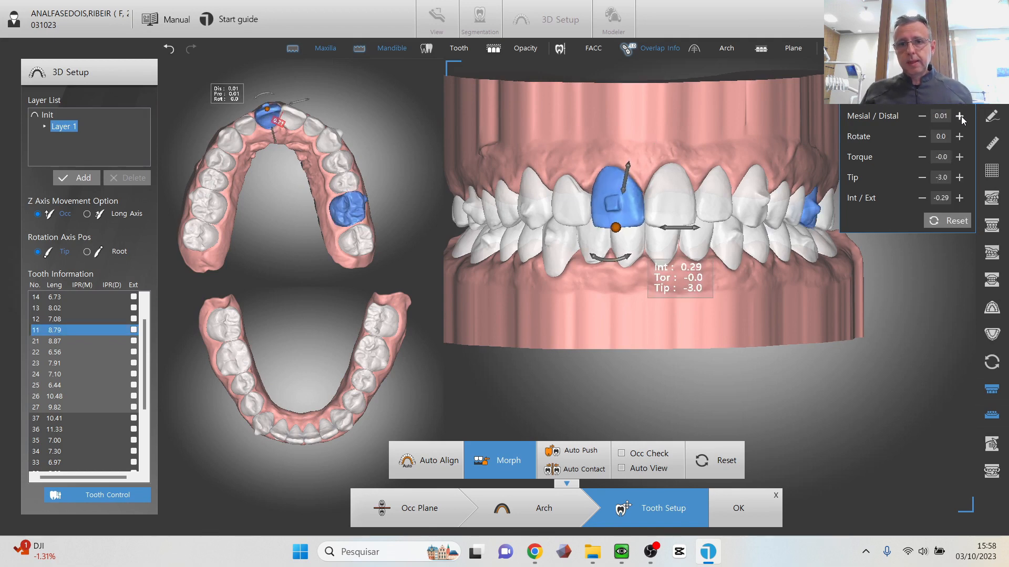
left_click(673, 117)
left_click(48, 115)
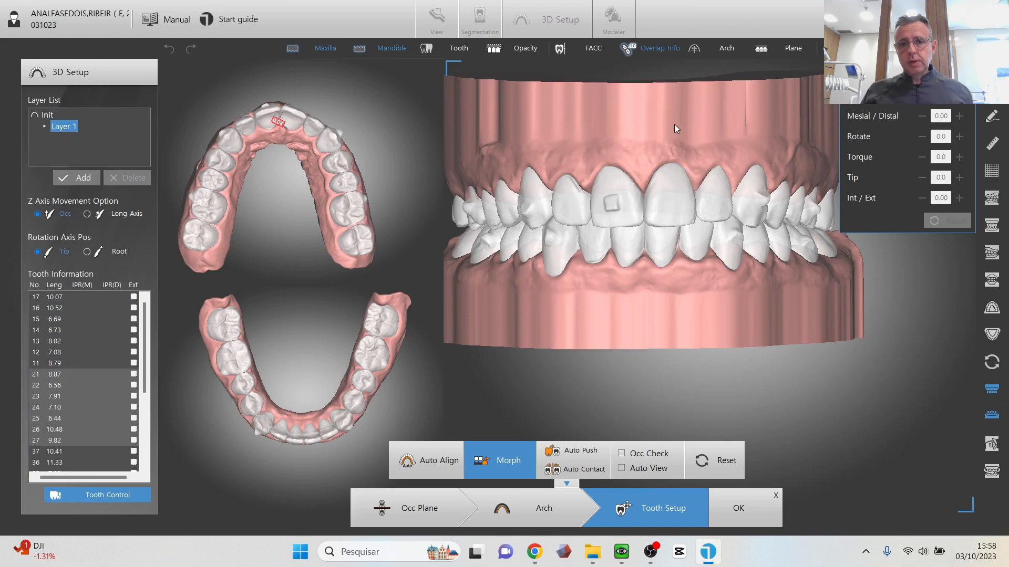
Select upper molar 16 in the lateral view and accept the current tooth setup
right_click_drag(673, 124, 688, 66)
right_click_drag(602, 296, 775, 322)
left_click(529, 212)
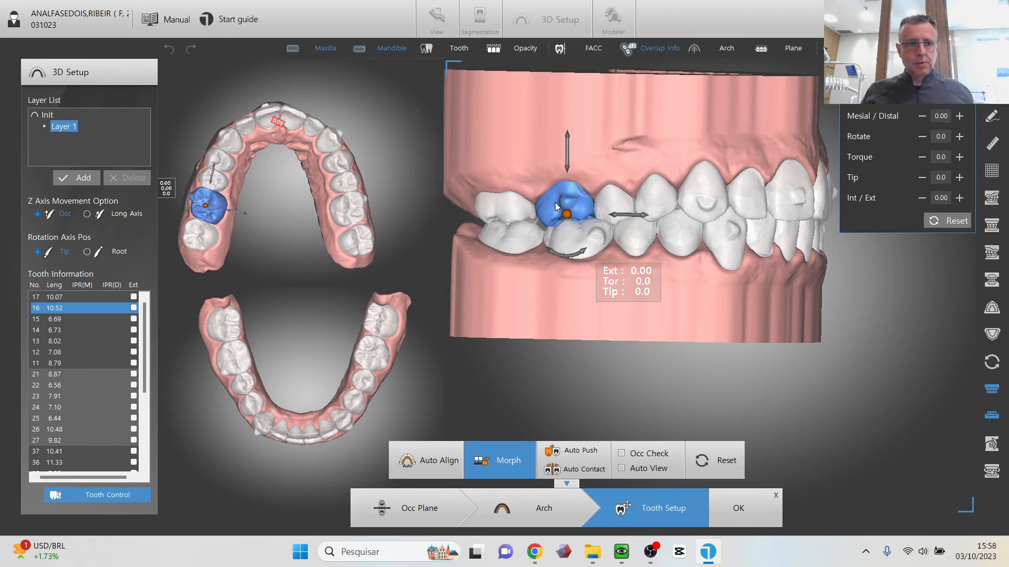
left_click(738, 508)
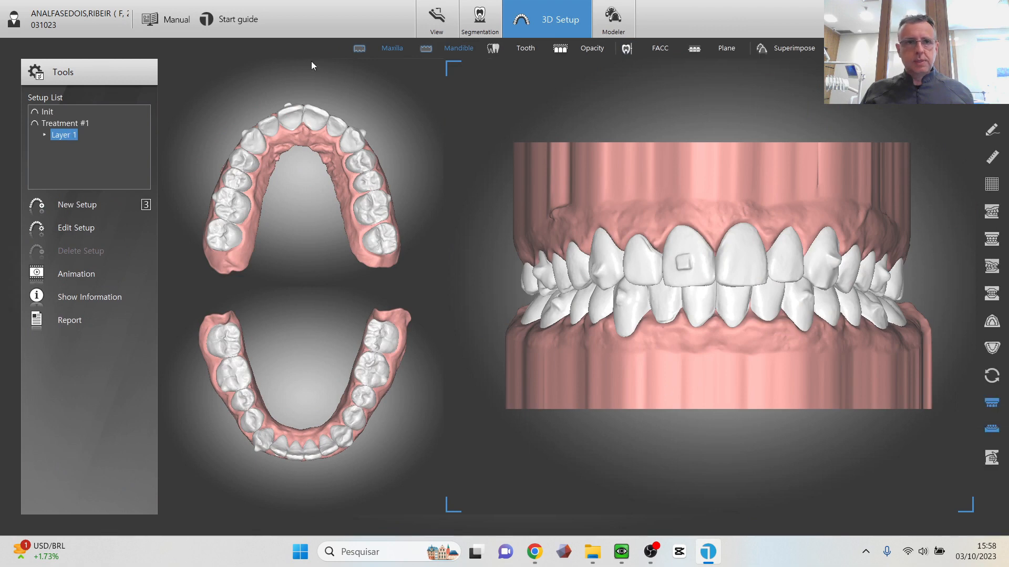
Use the segmentation's Tooth Axis tool to shift the axis of tooth 16 to its distal side and accept it
left_click(486, 8)
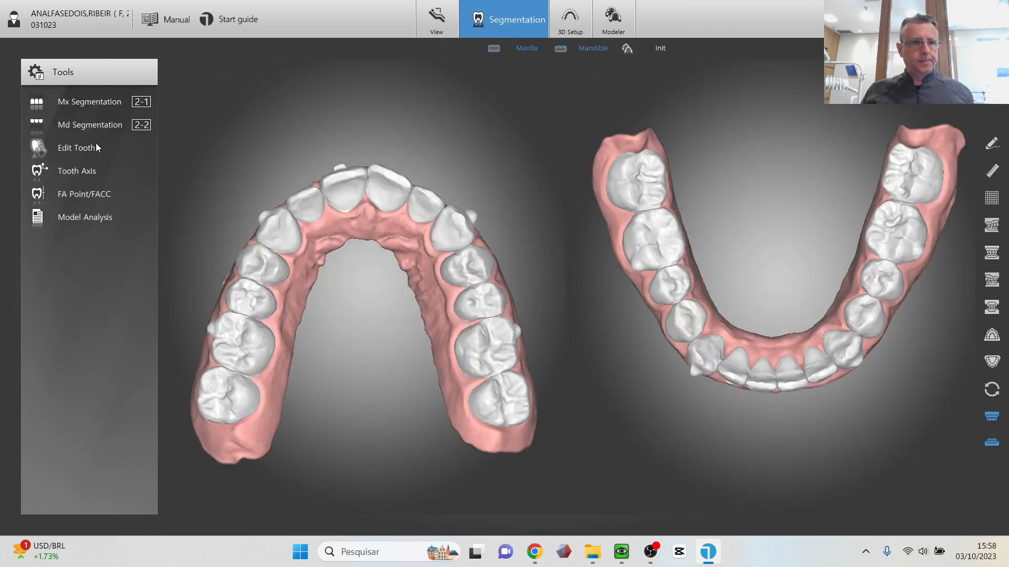
left_click(85, 173)
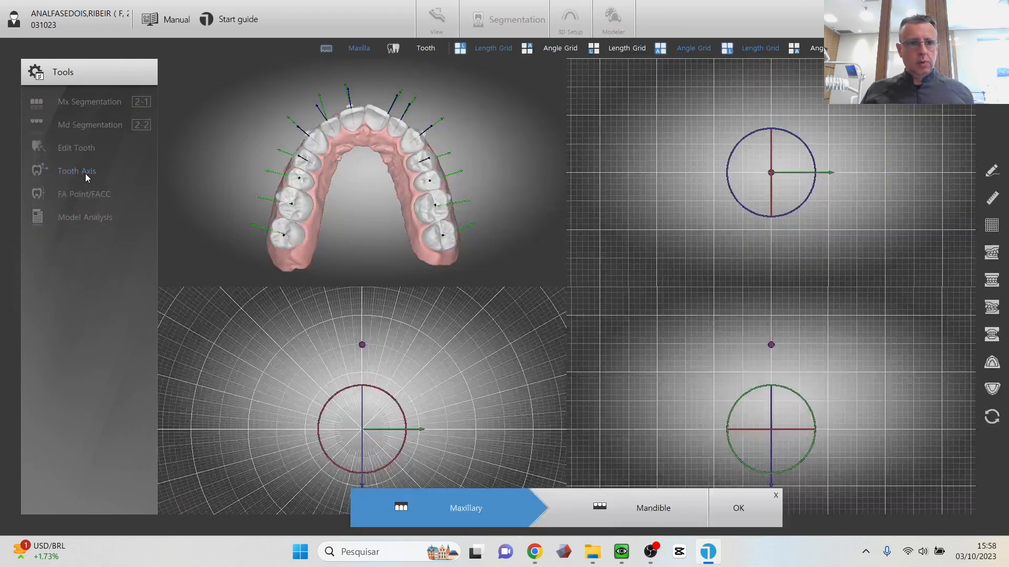
left_click(292, 205)
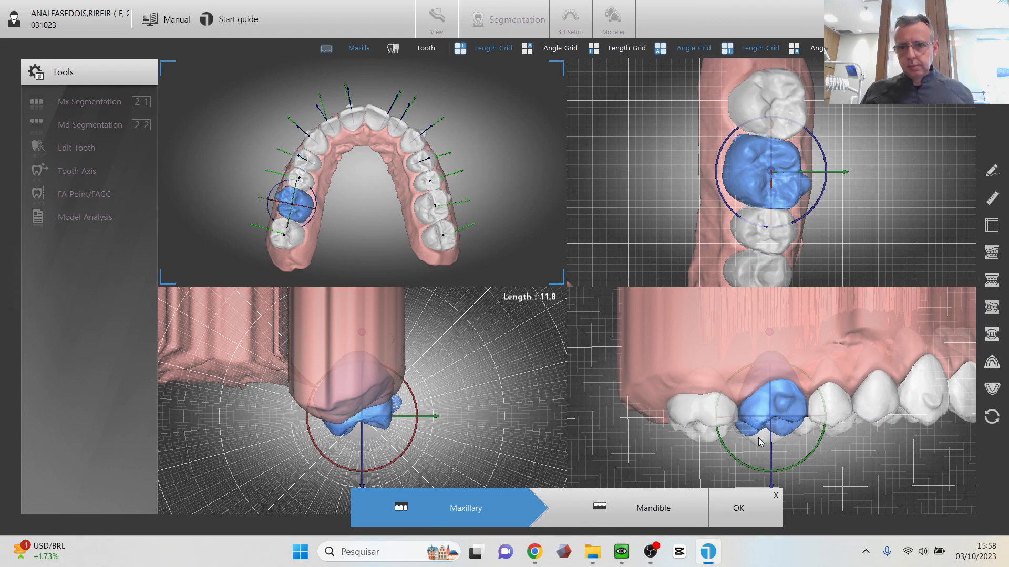
left_click_drag(742, 421, 720, 417)
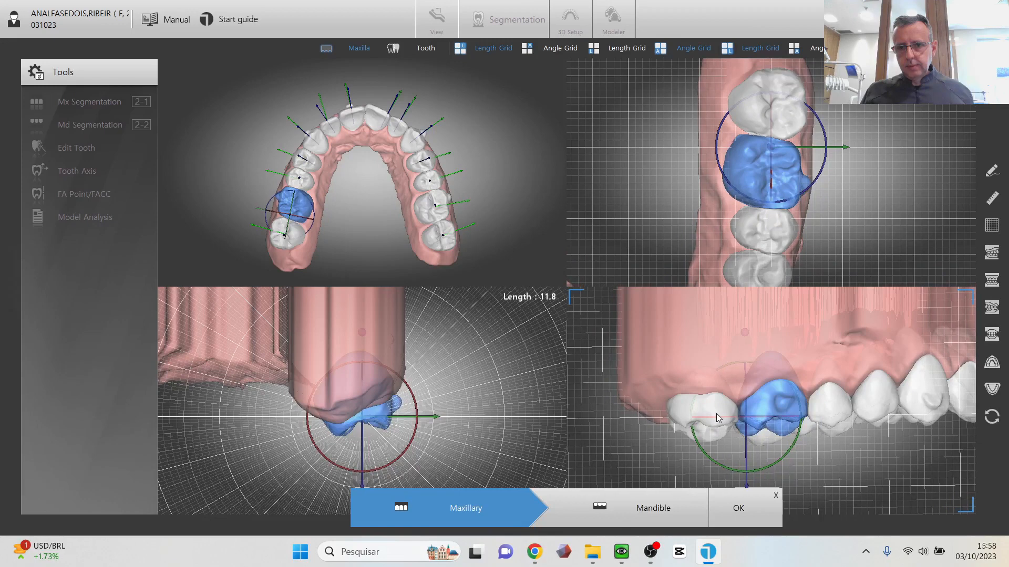
left_click(734, 515)
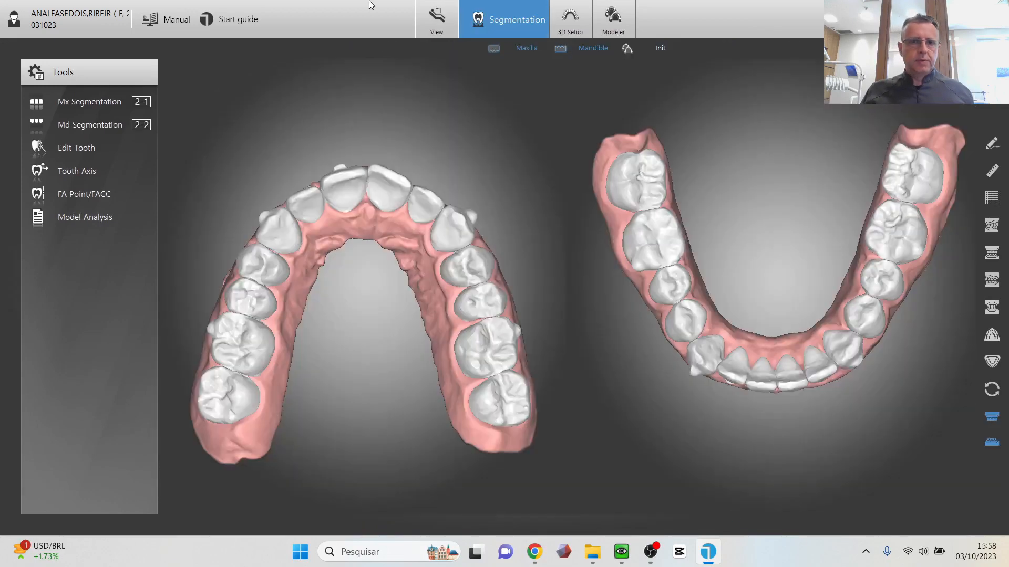
Reopen Layer 1 of the 3D treatment setup for editing and select tooth 16
left_click(570, 19)
left_click(65, 227)
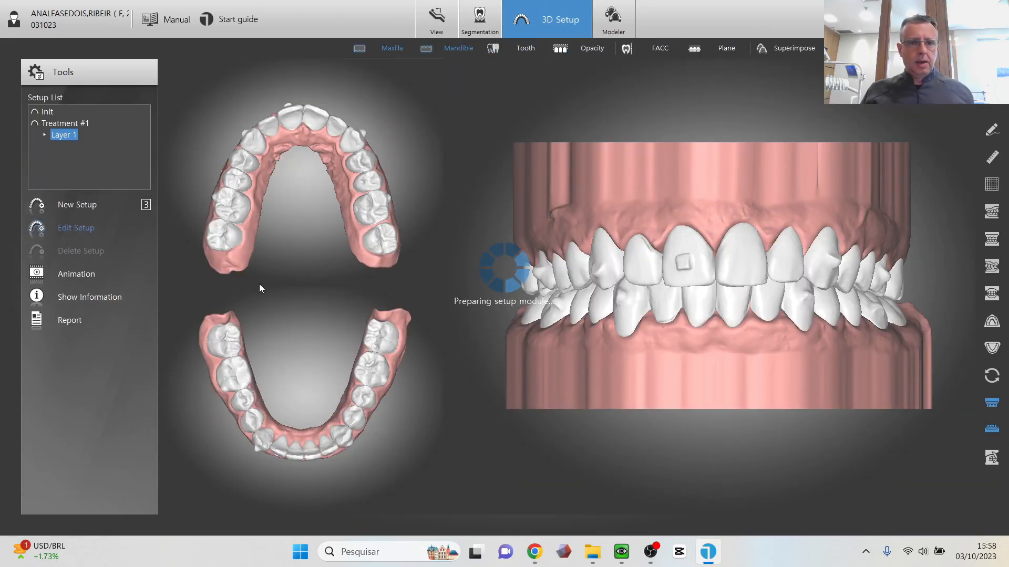
right_click_drag(591, 273, 623, 256)
left_click(561, 285)
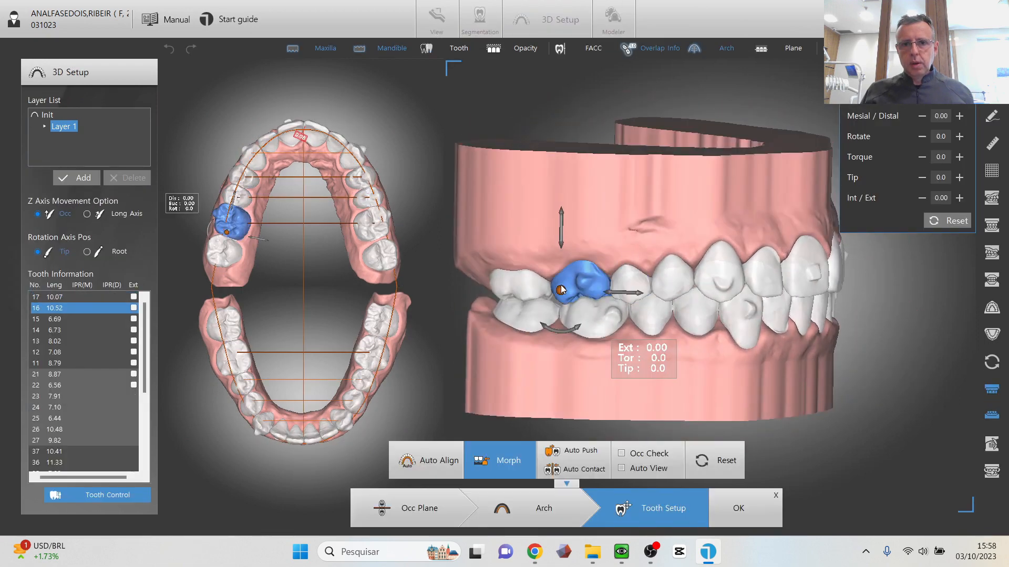
Set the tip of tooth 16 to -2.0 and its intrusion/extrusion to -0.18
right_click_drag(679, 193, 697, 181)
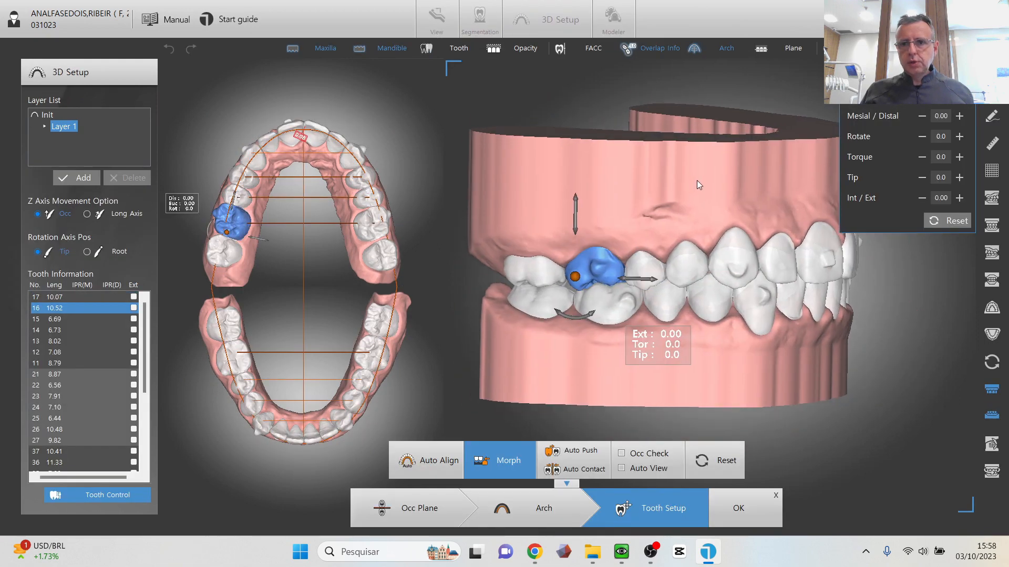
left_click(959, 177)
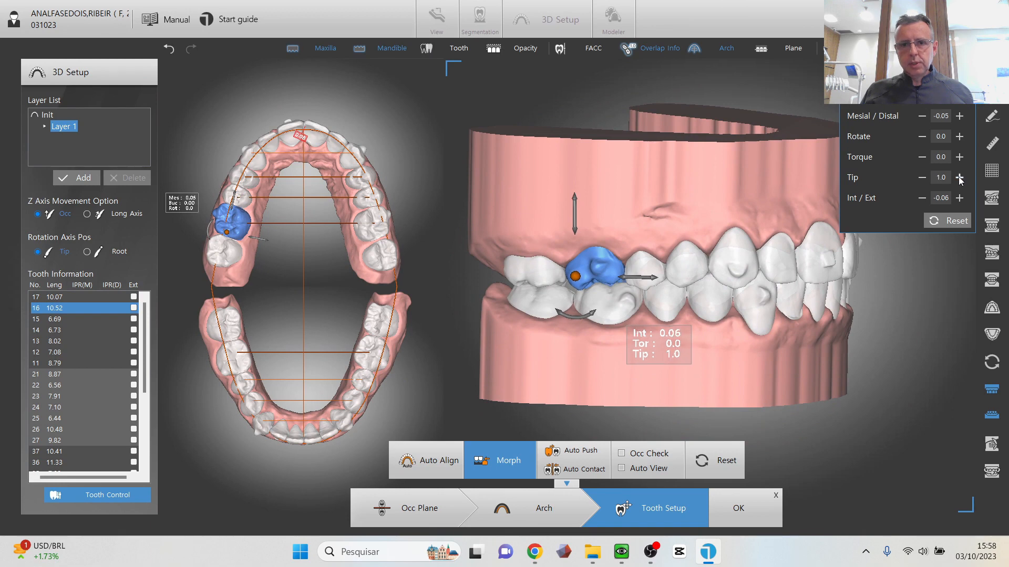
left_click(922, 177)
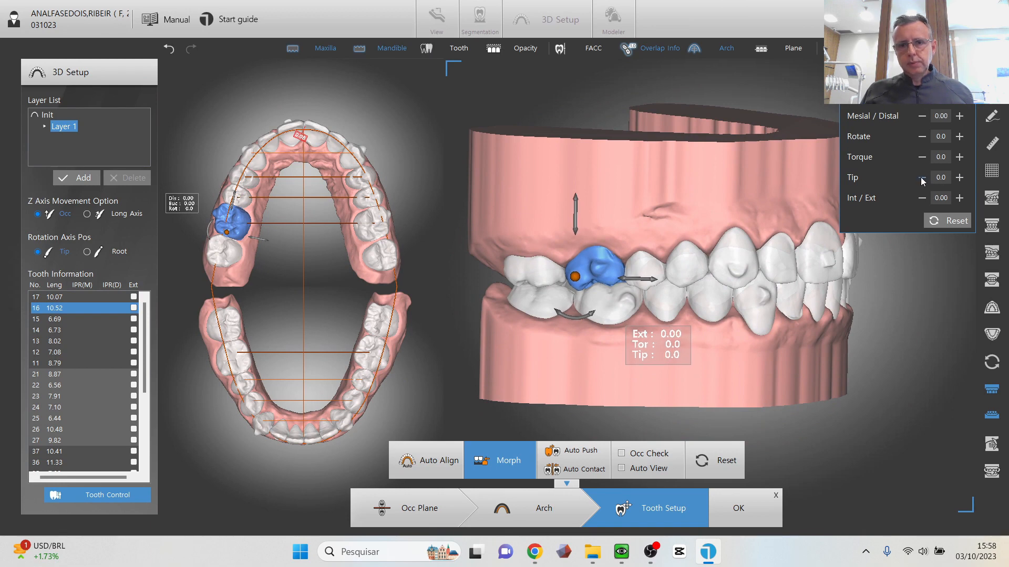
left_click(922, 178)
left_click(922, 178)
left_click(919, 198)
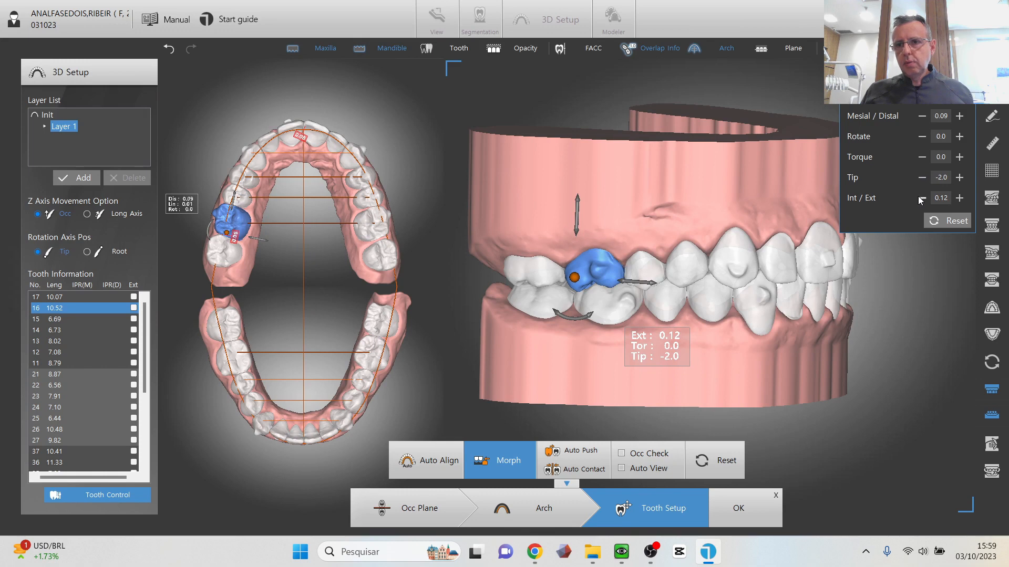
left_click(921, 198)
left_click(920, 198)
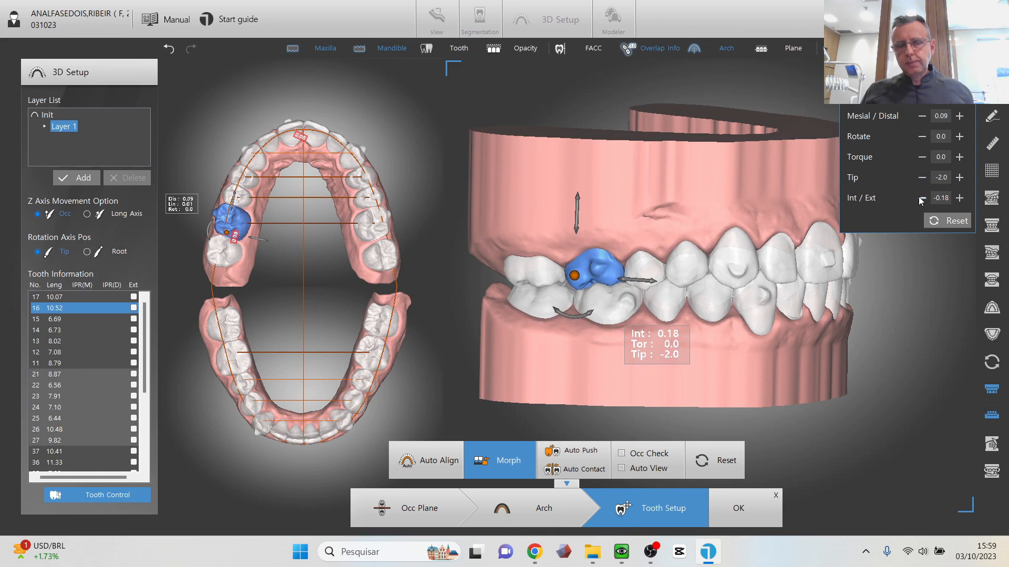
Compare tooth 16 between the Init state and Layer 1 in the lateral view
left_click(47, 115)
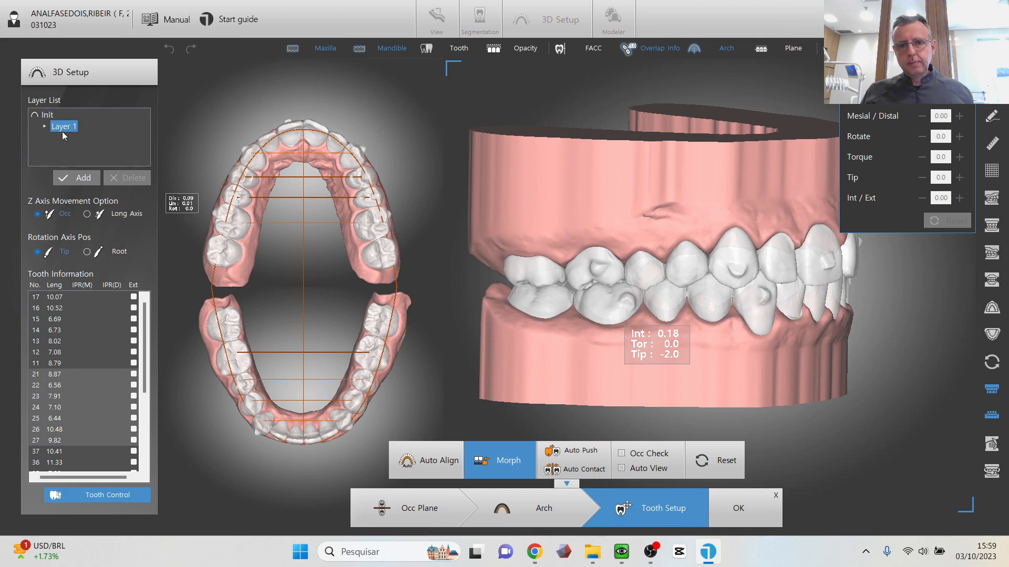
left_click(46, 115)
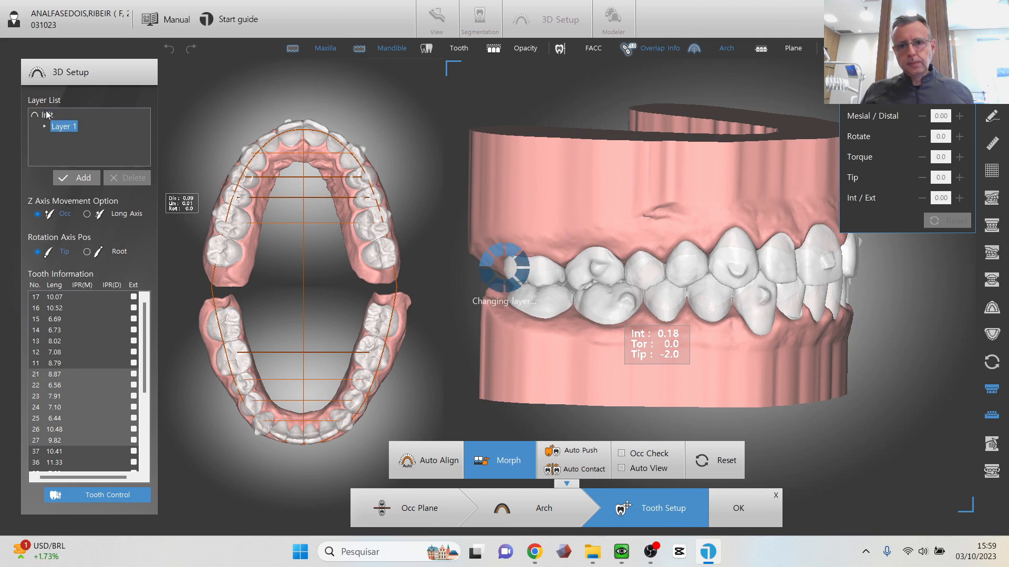
left_click(62, 128)
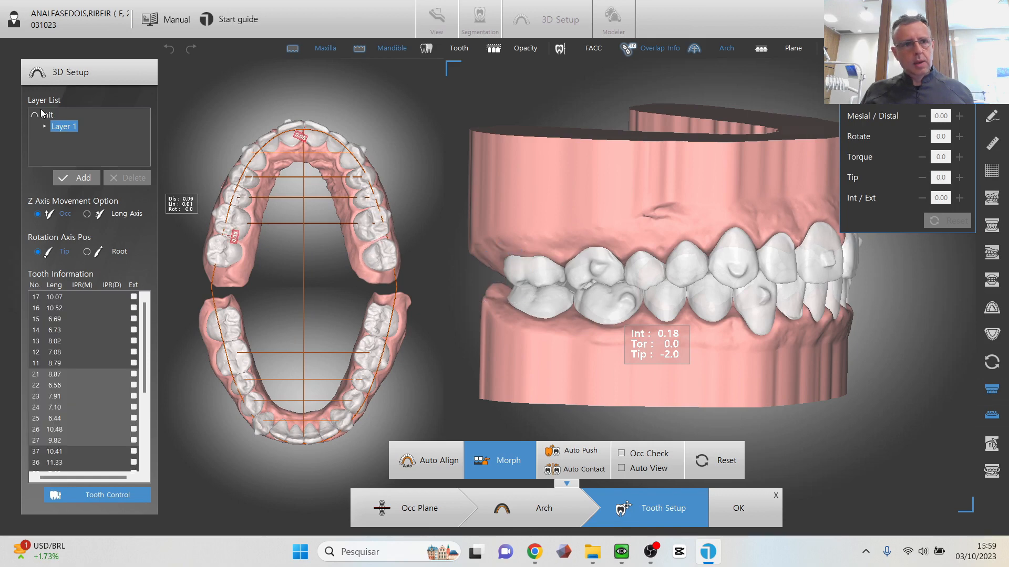
left_click(41, 114)
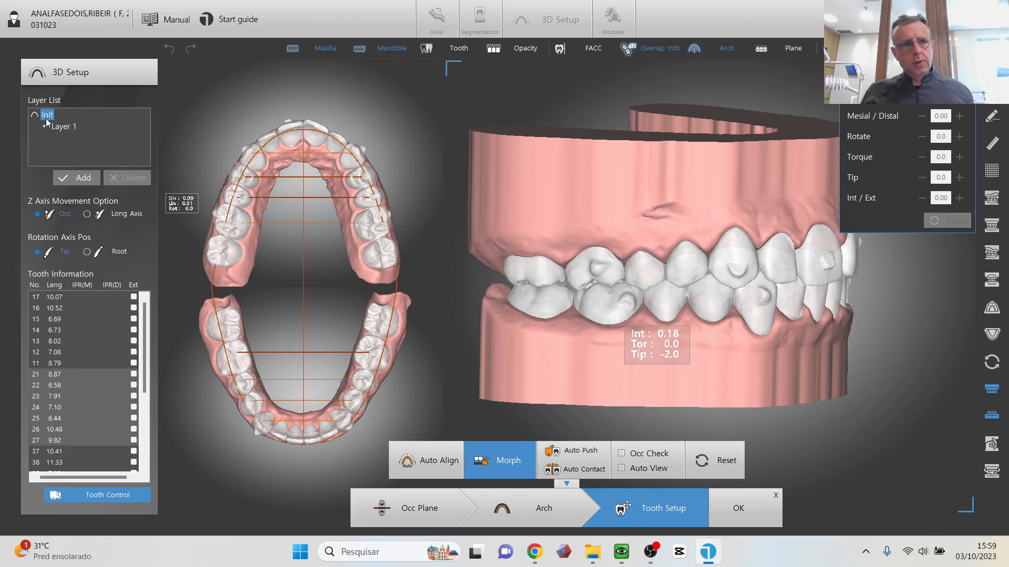
left_click(54, 129)
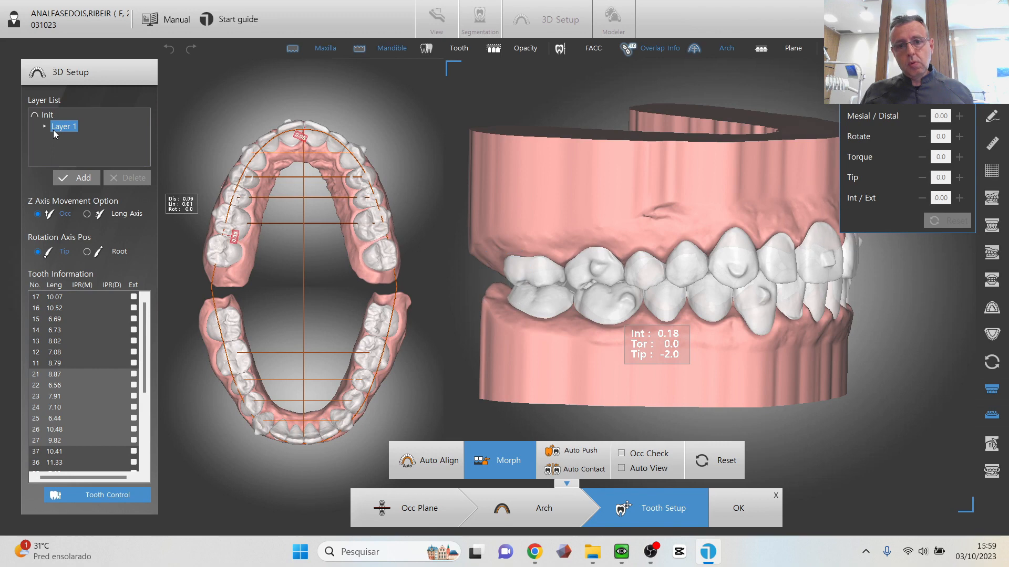
Move lower molar 46 buccally by 0.30
right_click_drag(764, 213, 595, 359)
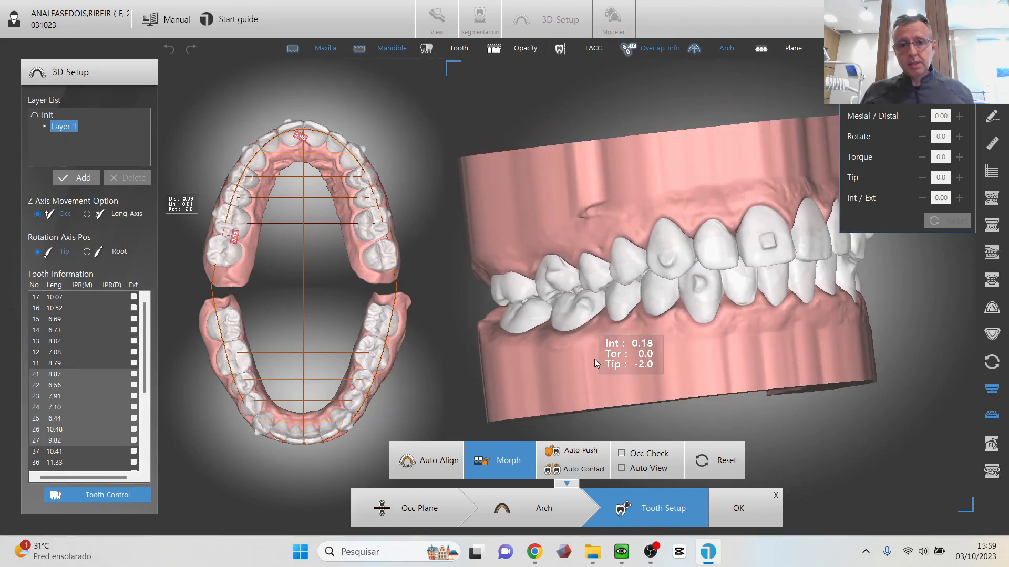
left_click(573, 321)
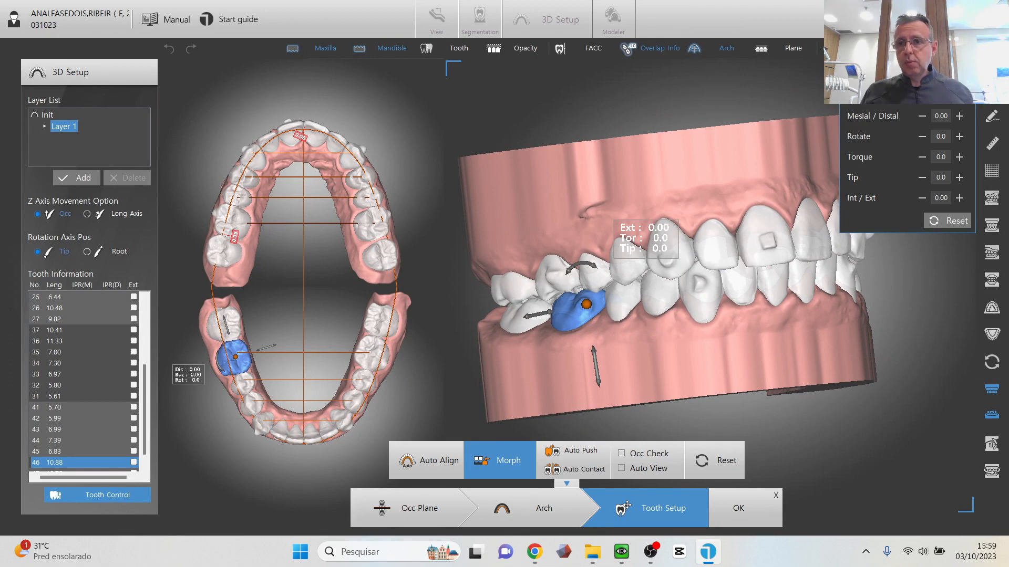
left_click(962, 96)
left_click(962, 95)
left_click(962, 95)
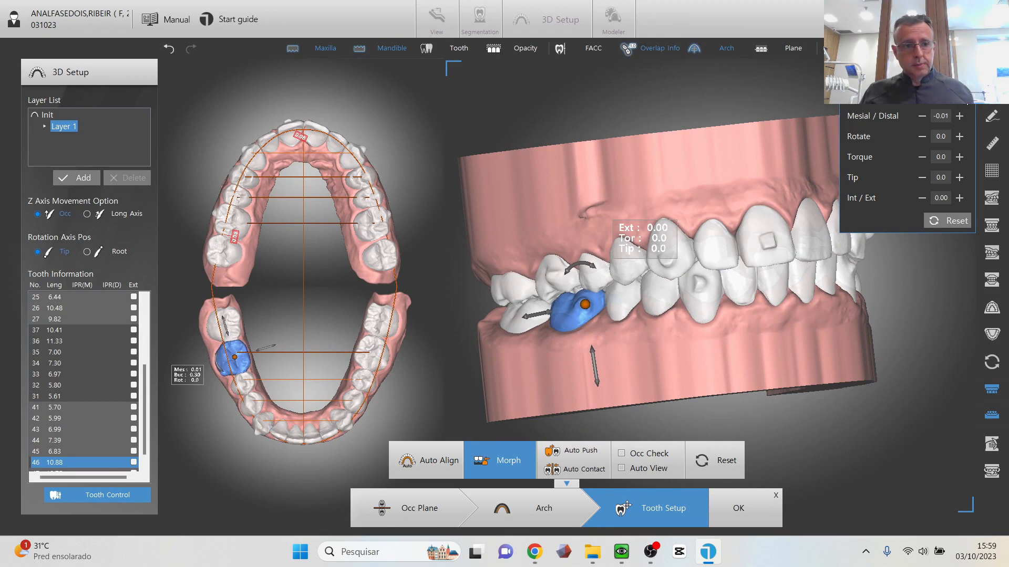
Turn to the opposite side of the arches and move lower molar 36 buccally by 0.40
right_click_drag(738, 178, 588, 163)
middle_click_drag(588, 163, 585, 167)
left_click(790, 239)
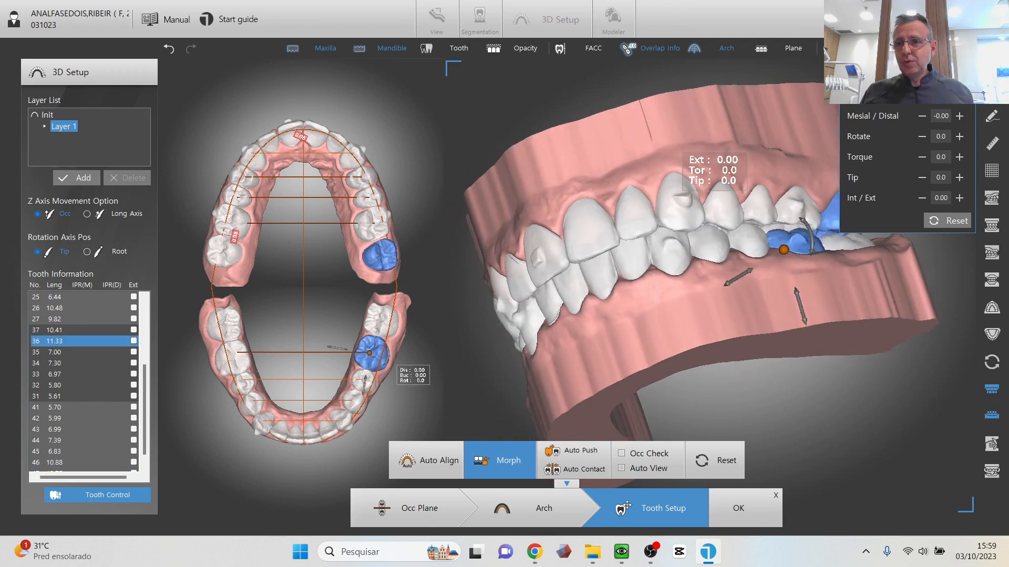
left_click(960, 95)
left_click(960, 95)
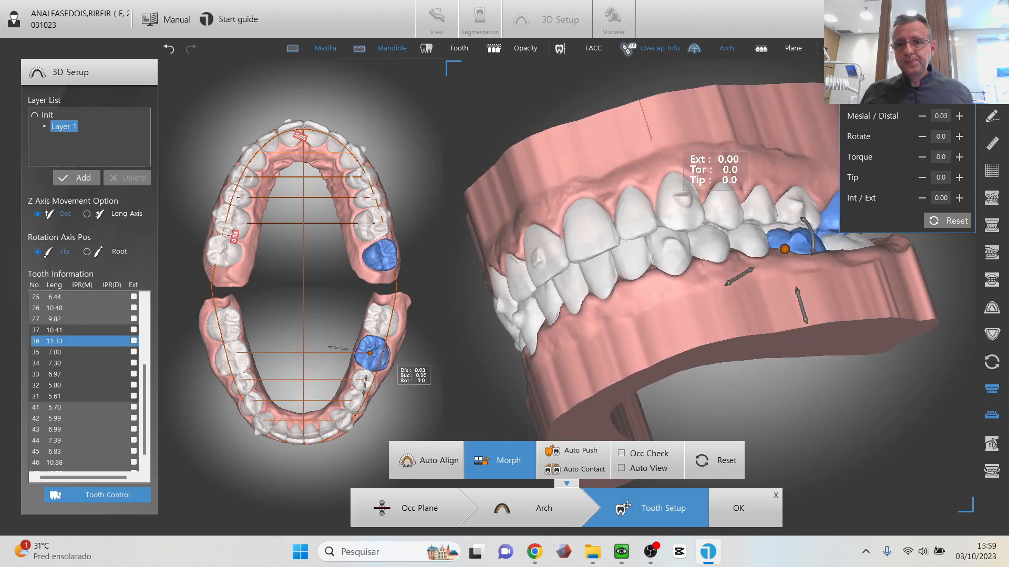
left_click(960, 95)
left_click(960, 95)
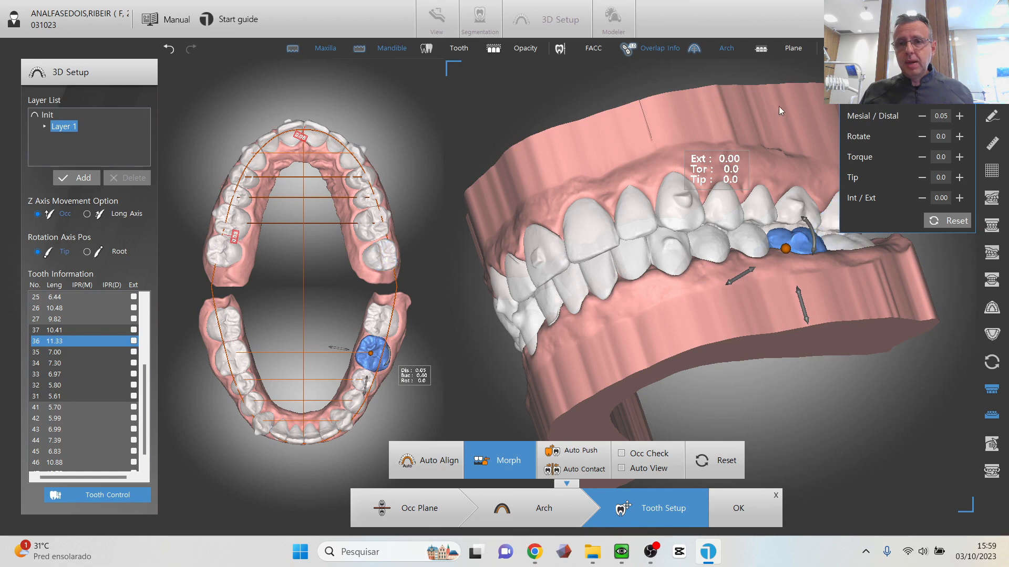
Compare the Init state with Layer 1 in the front view to review the lower molar movements
middle_click_drag(738, 109, 659, 111)
right_click_drag(658, 112, 604, 117)
middle_click_drag(604, 116, 692, 90)
right_click_drag(692, 91, 610, 110)
middle_click_drag(610, 111, 619, 92)
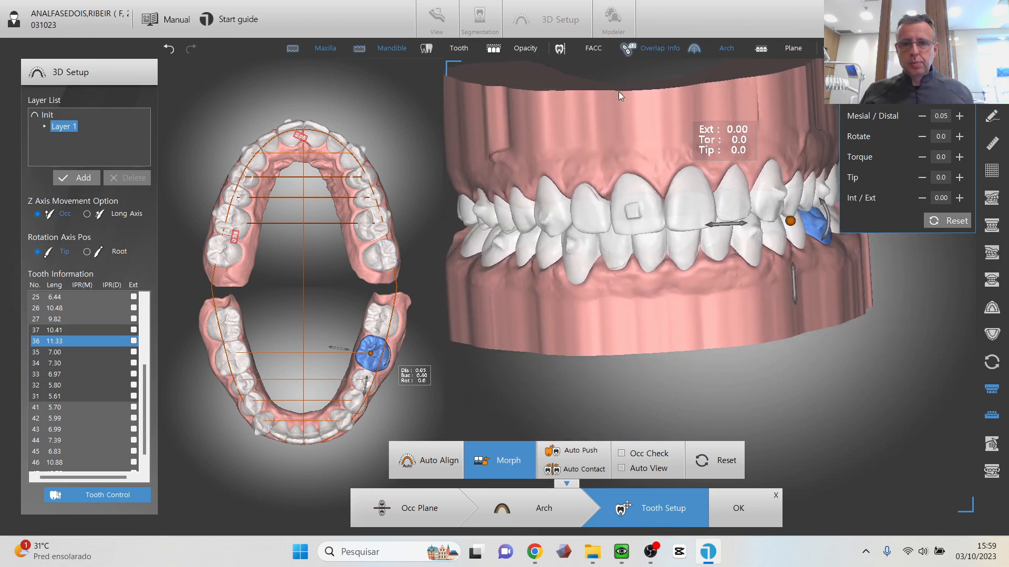
left_click(45, 115)
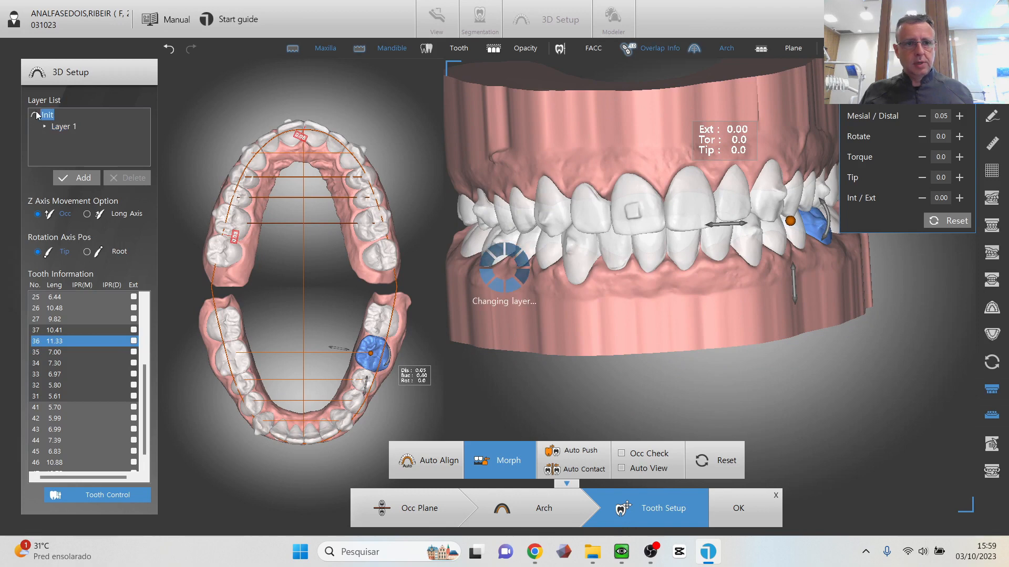
left_click(53, 126)
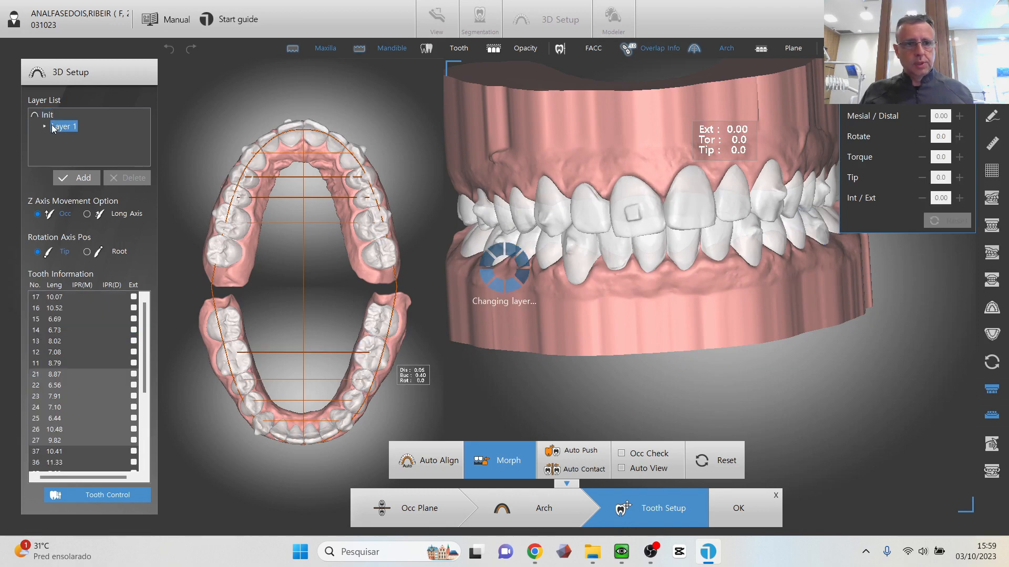
Turn to the side view and set the mesial/distal movement of upper molar 16 to 0.00
left_click(219, 251)
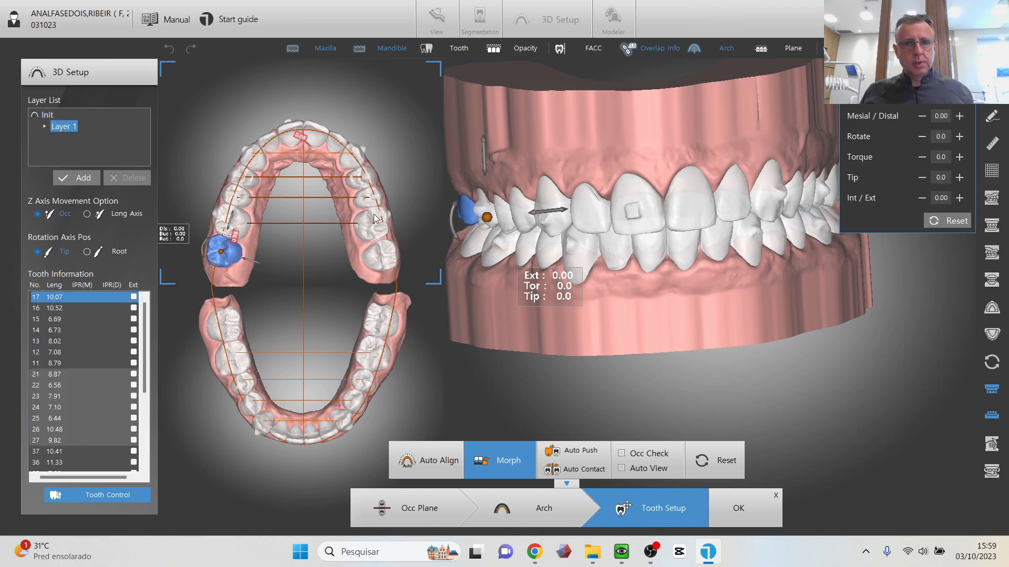
scroll(463, 145, "up", 1)
right_click_drag(463, 145, 677, 163)
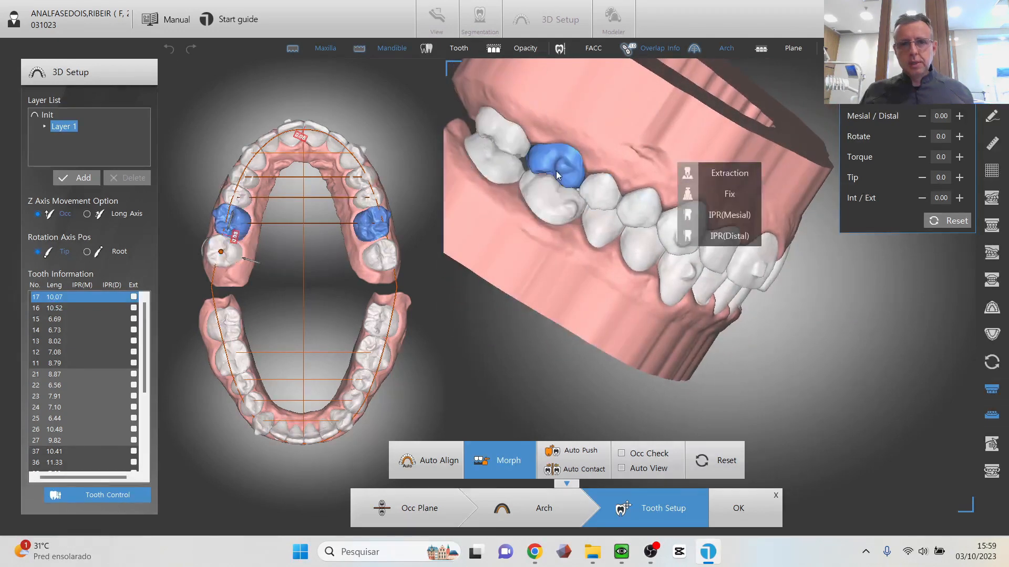
left_click(556, 172)
middle_click_drag(682, 134, 672, 125)
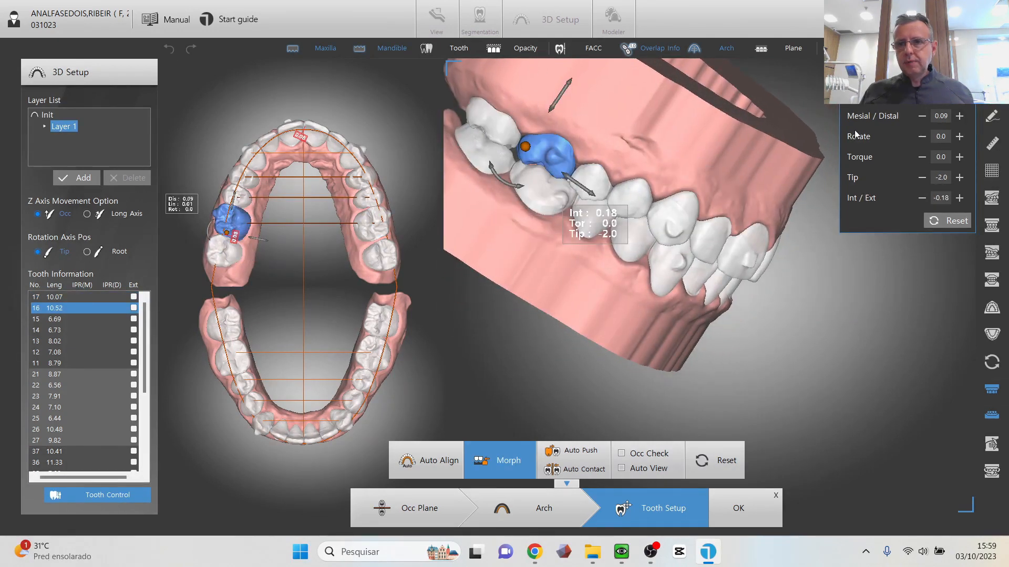
left_click(921, 113)
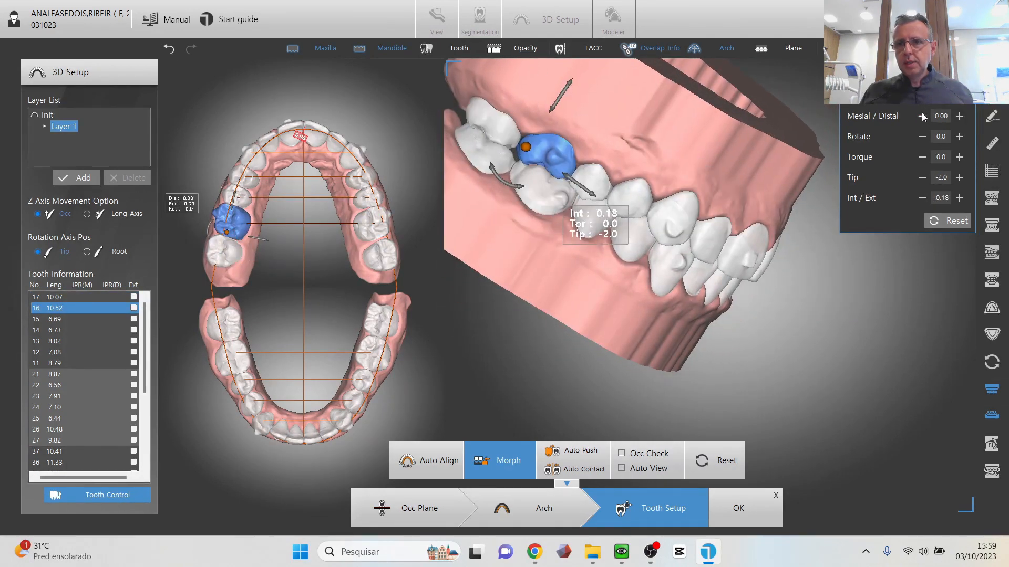
Compare upper molar 16 between Init and Layer 1, and set its tip to -3.0 in Layer 1
left_click(37, 113)
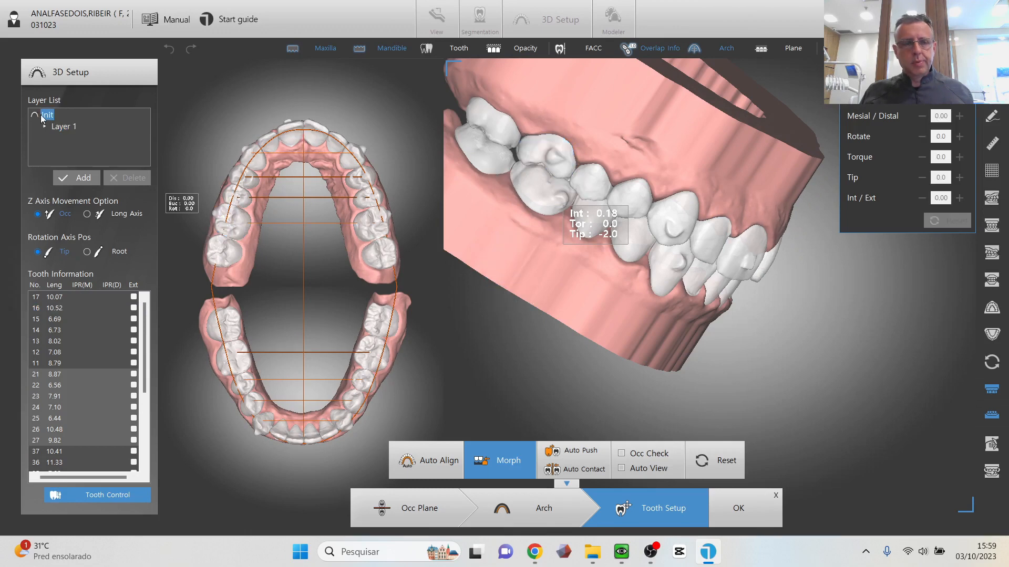
left_click(52, 125)
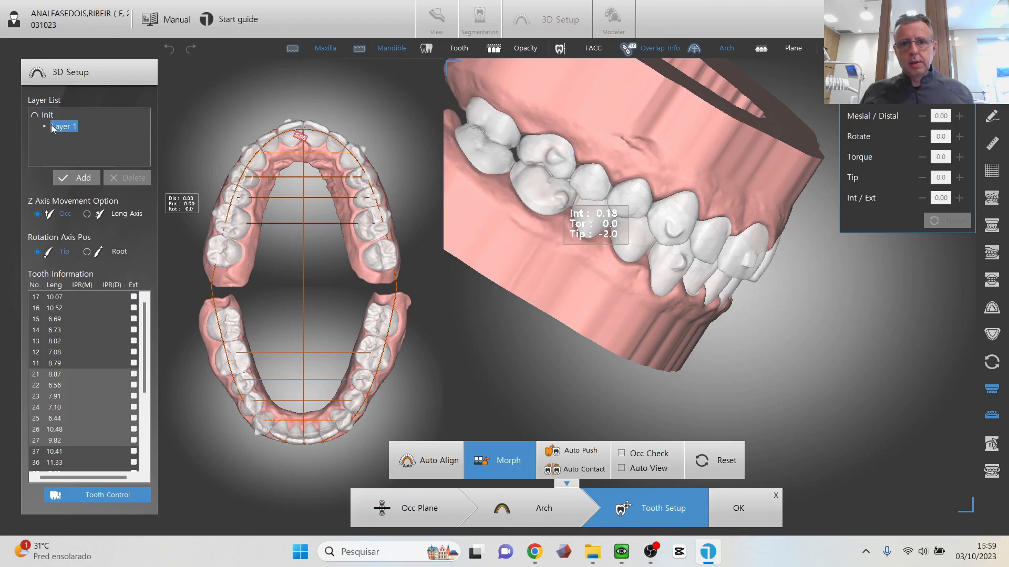
left_click(541, 156)
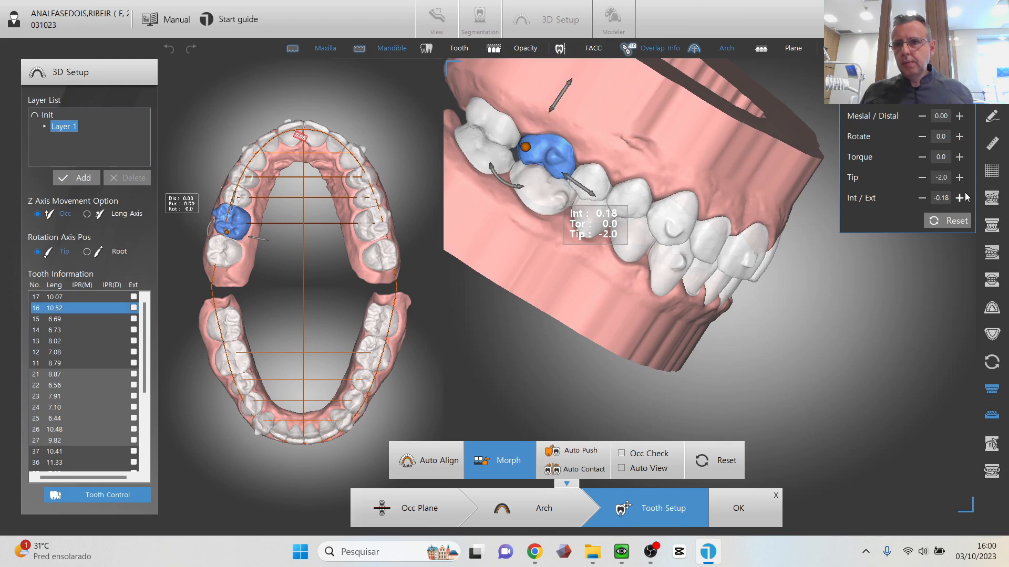
left_click(921, 177)
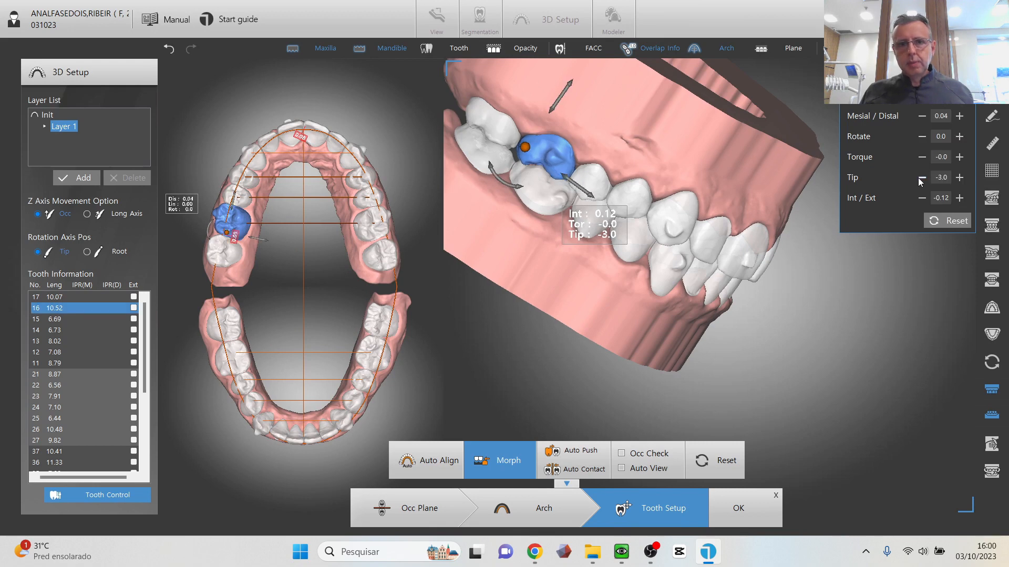
Compare the Init state with Layer 1 in lateral views of both sides to review the molar relationship
left_click(768, 159)
right_click_drag(777, 147, 758, 131)
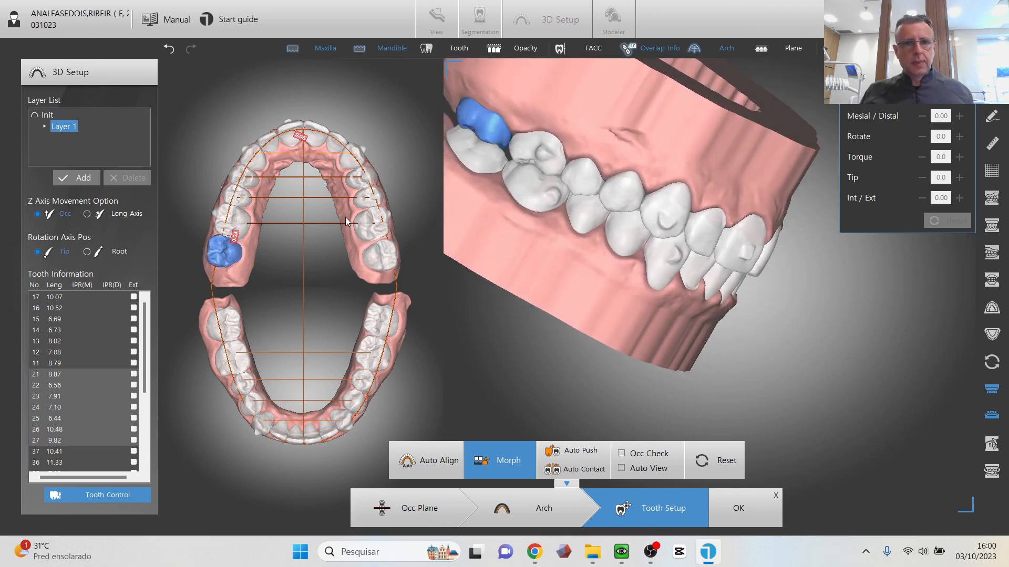
right_click_drag(481, 131, 597, 332)
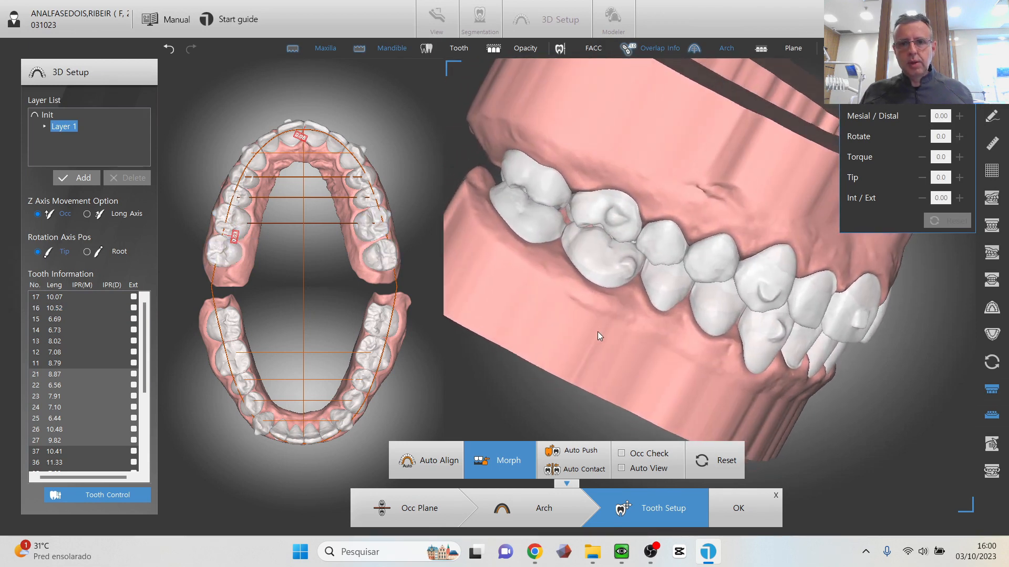
right_click_drag(674, 209, 777, 169)
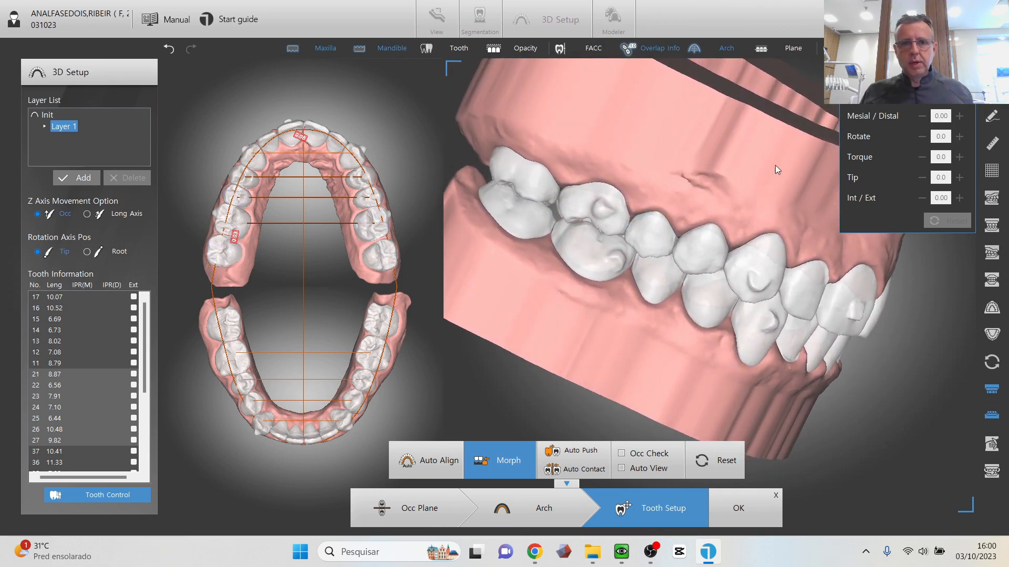
left_click(44, 116)
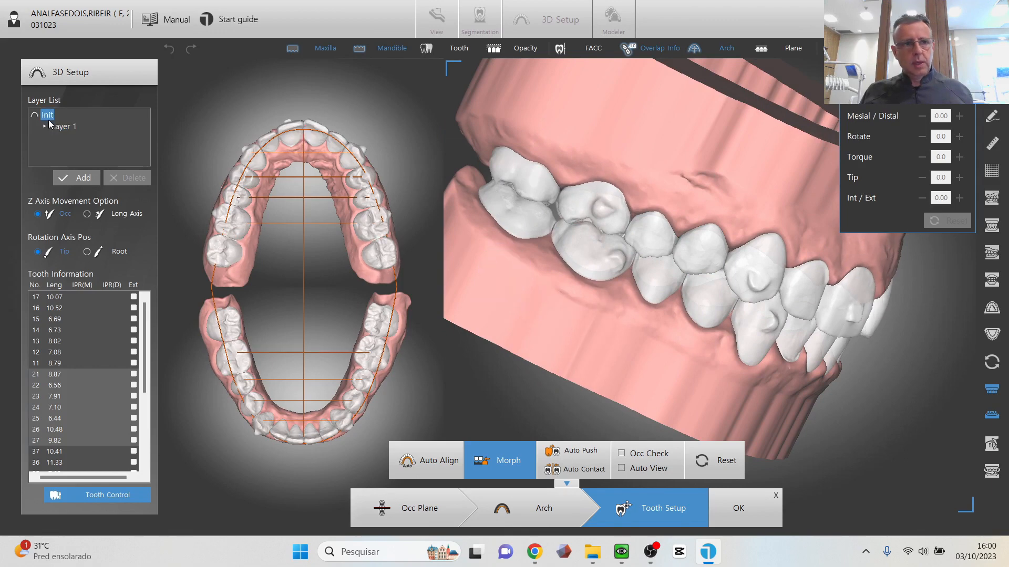
left_click(59, 127)
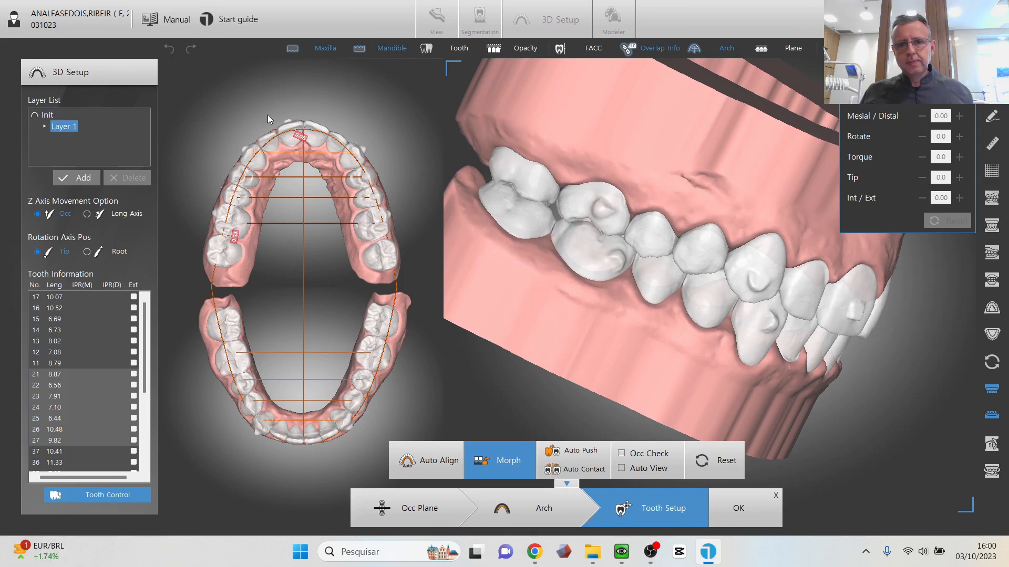
right_click_drag(747, 157, 588, 168)
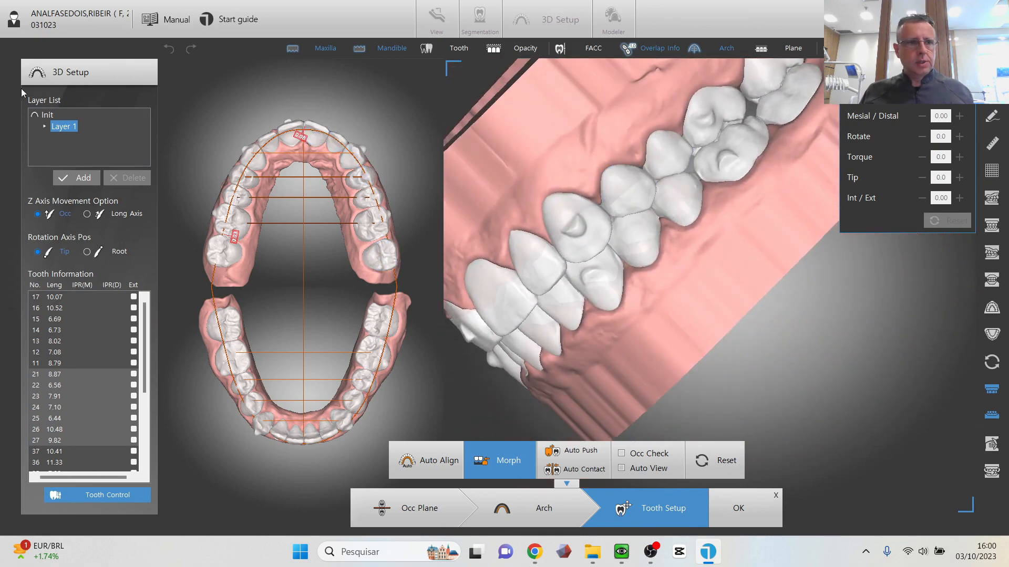
left_click(48, 115)
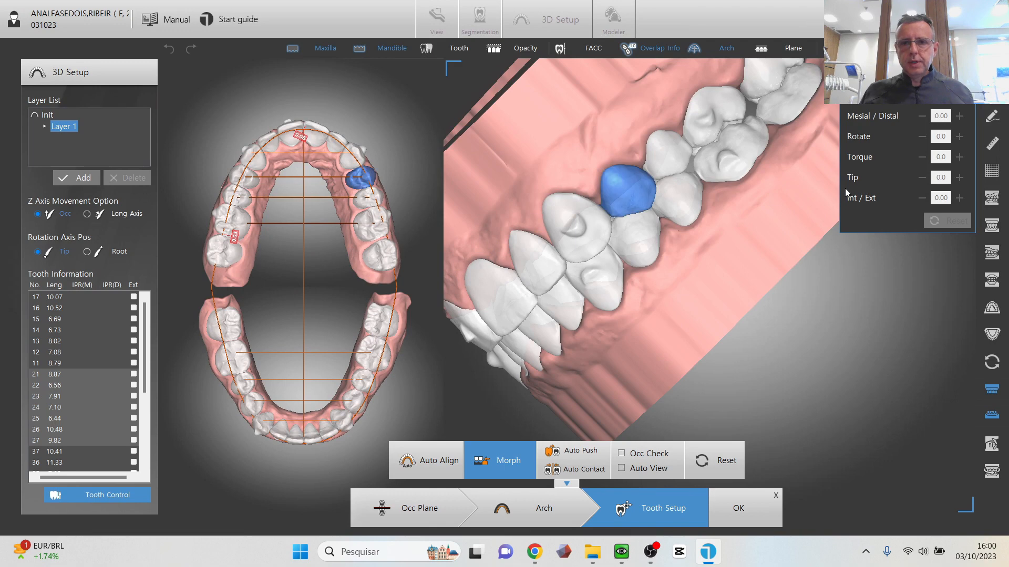
Move the lower molars mesially, setting Mesial/Distal to -0.15 for tooth 36 and -0.20 for tooth 37
left_click(757, 167)
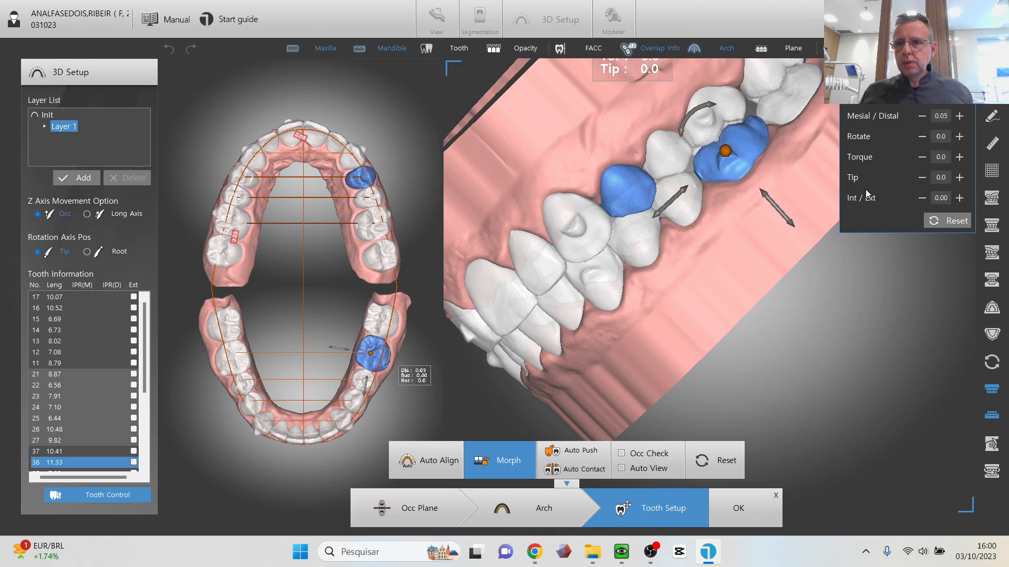
left_click(922, 115)
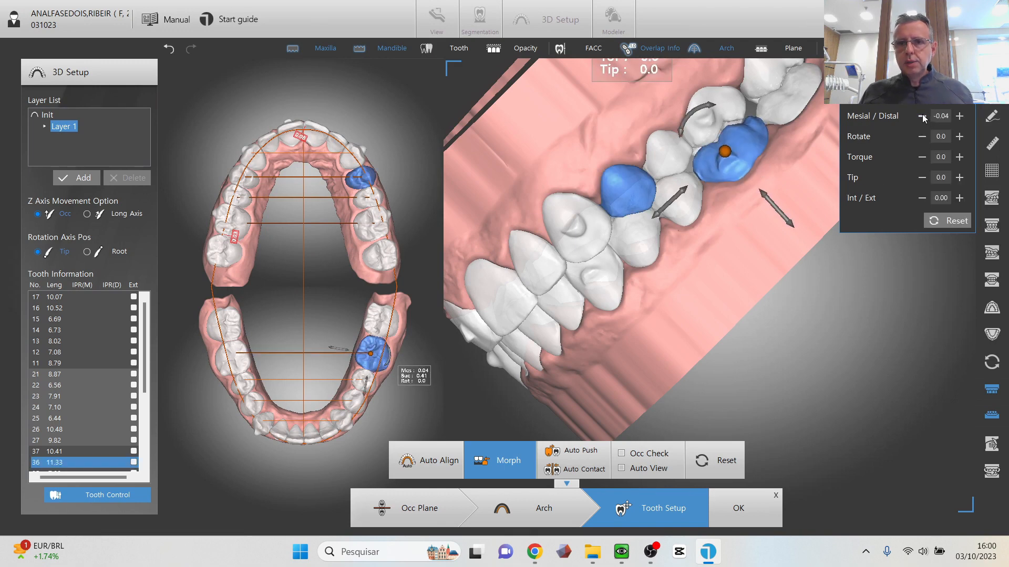
left_click(922, 115)
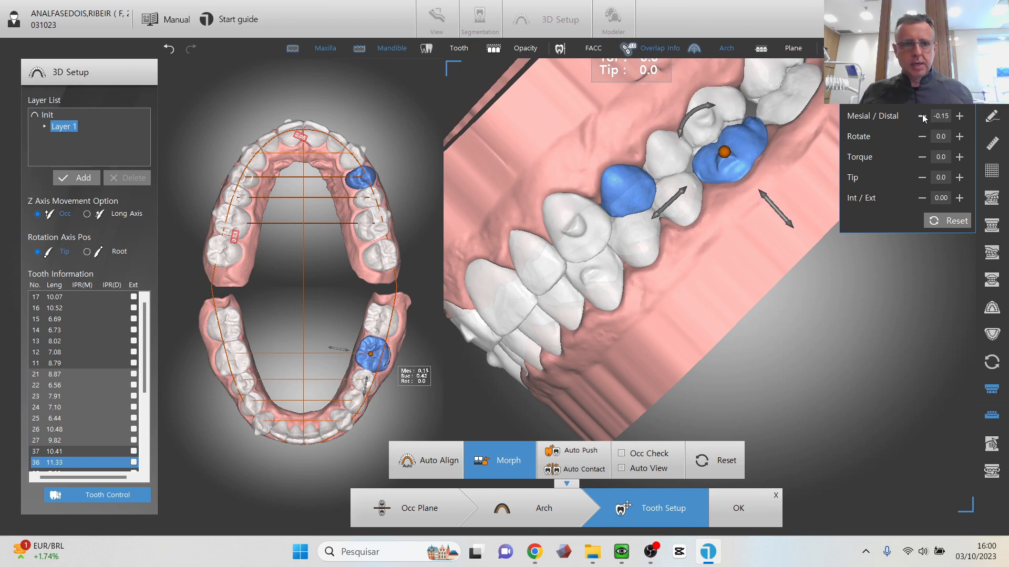
left_click(774, 108)
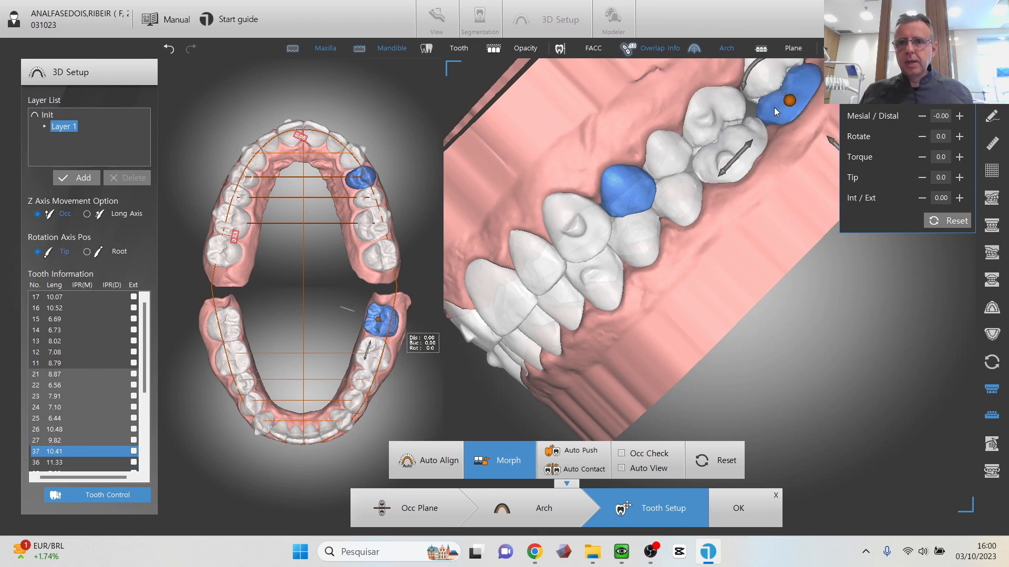
left_click(922, 116)
left_click(922, 116)
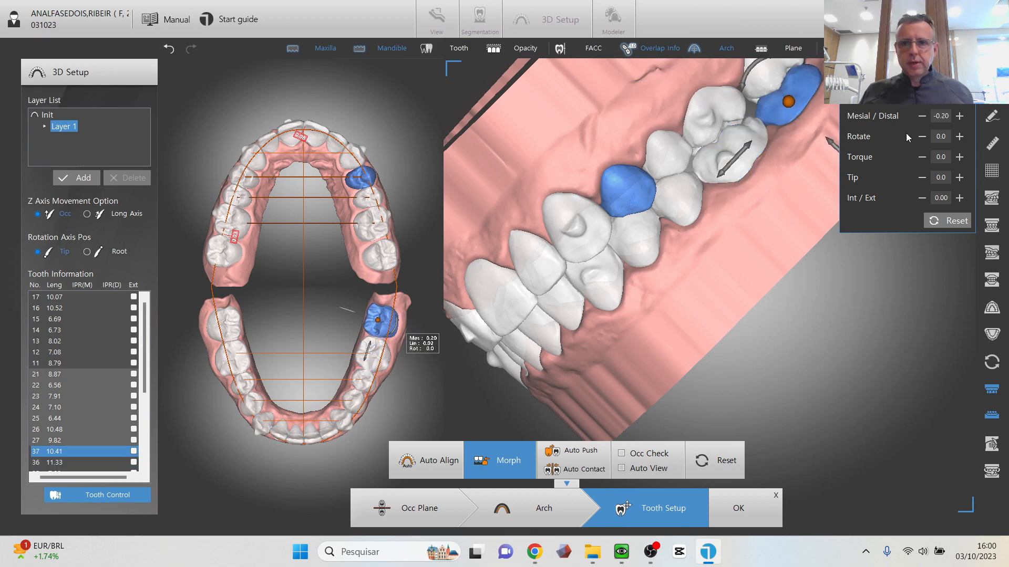
Turn to the front view and intrude lower lateral incisor 42 by 0.20
right_click_drag(742, 279, 547, 169)
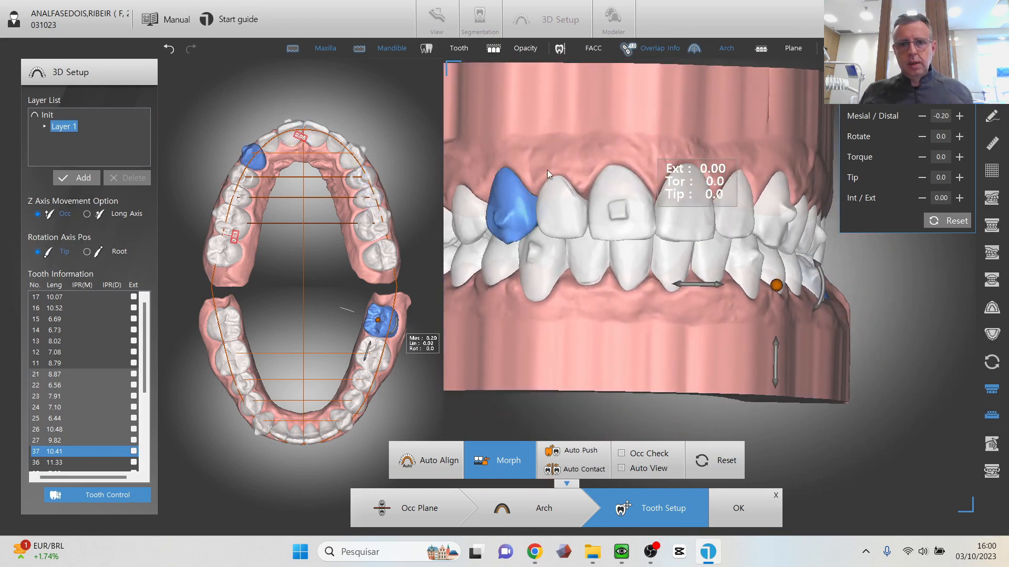
right_click_drag(569, 118, 551, 191)
left_click(573, 254)
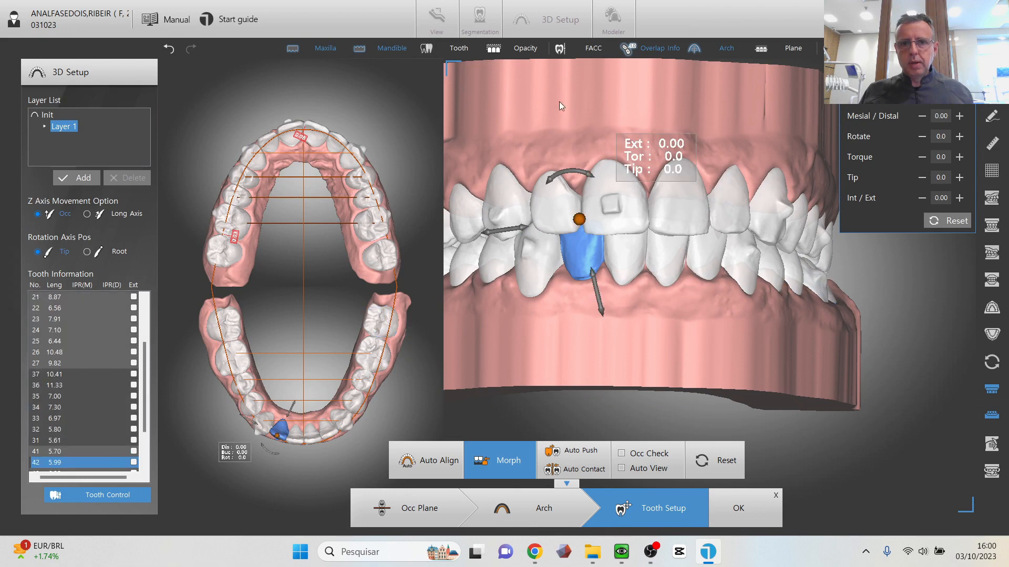
right_click_drag(559, 102, 613, 81)
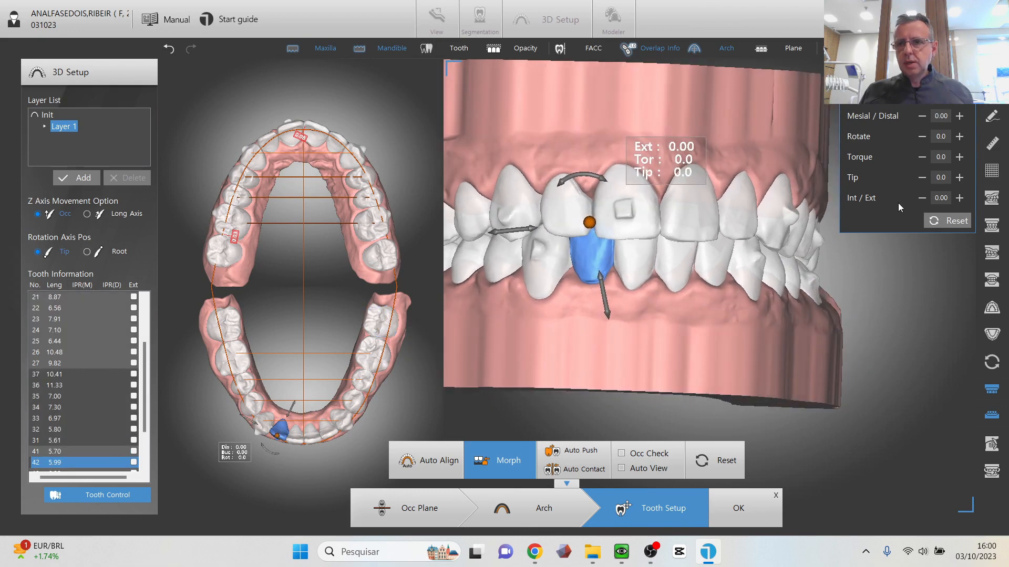
left_click(923, 198)
left_click(923, 198)
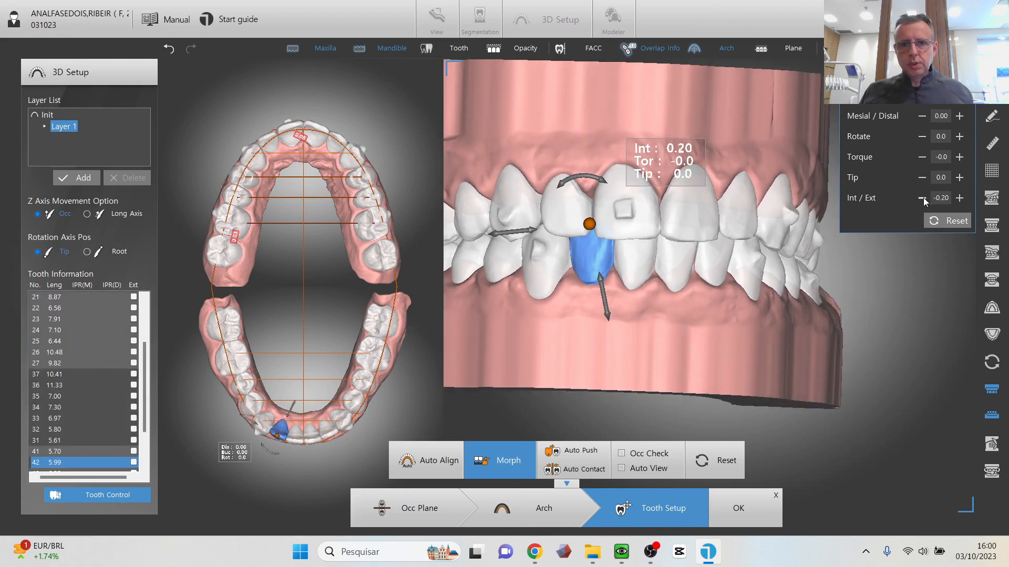
Intrude lower central incisors 41 and 31 by 0.20 each
left_click(620, 255)
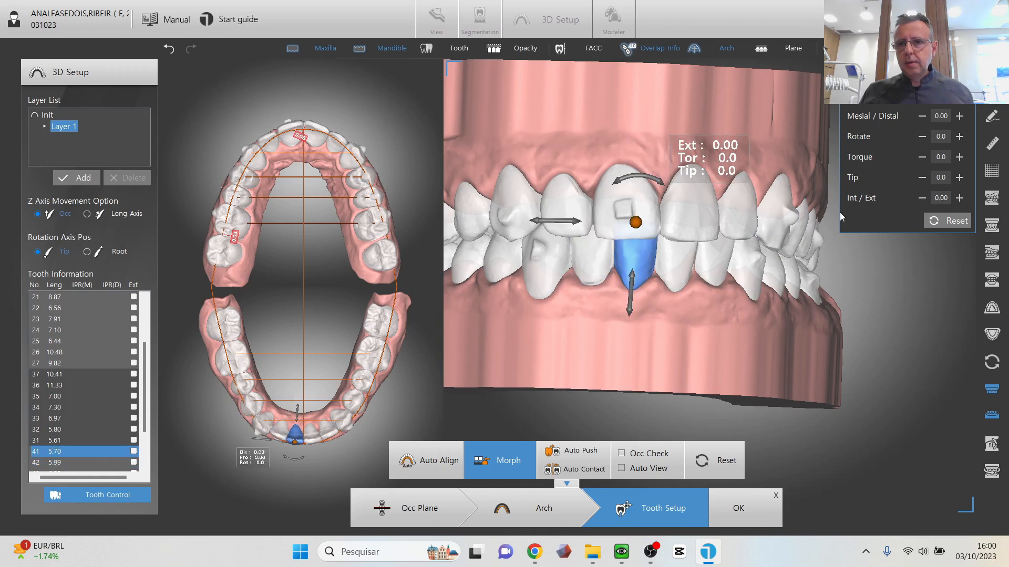
left_click(923, 198)
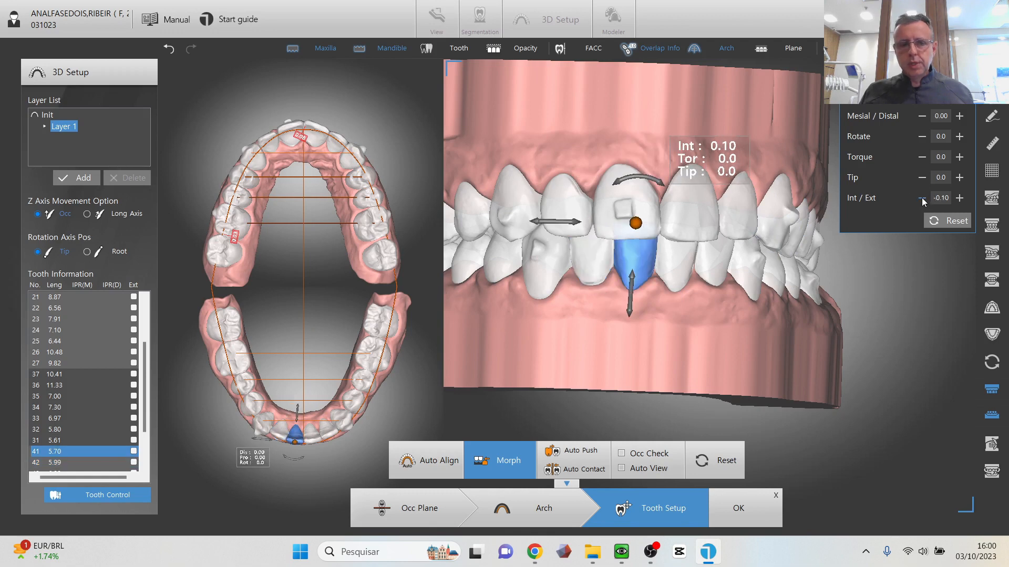
left_click(922, 198)
left_click(673, 263)
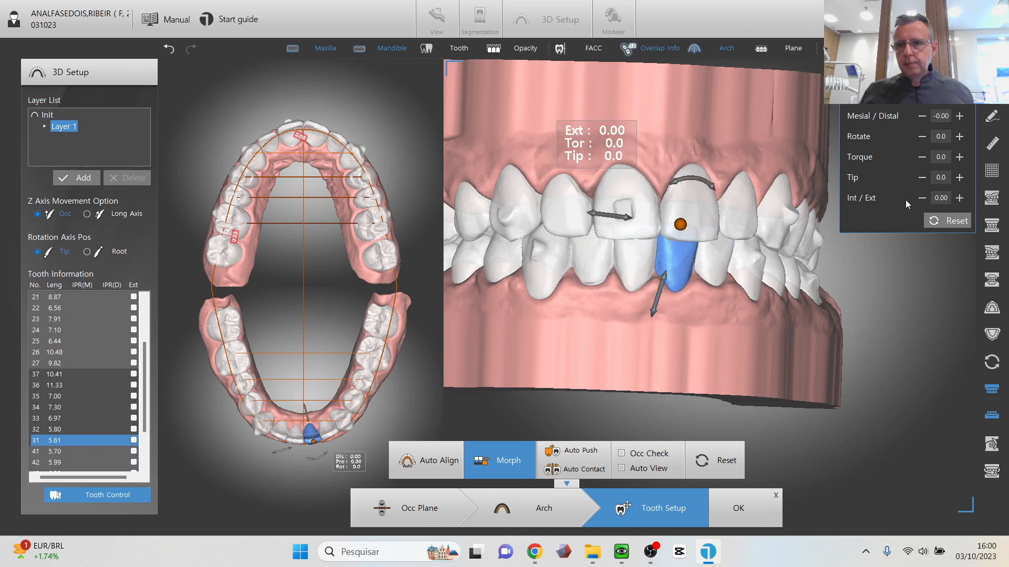
left_click(922, 198)
left_click(922, 198)
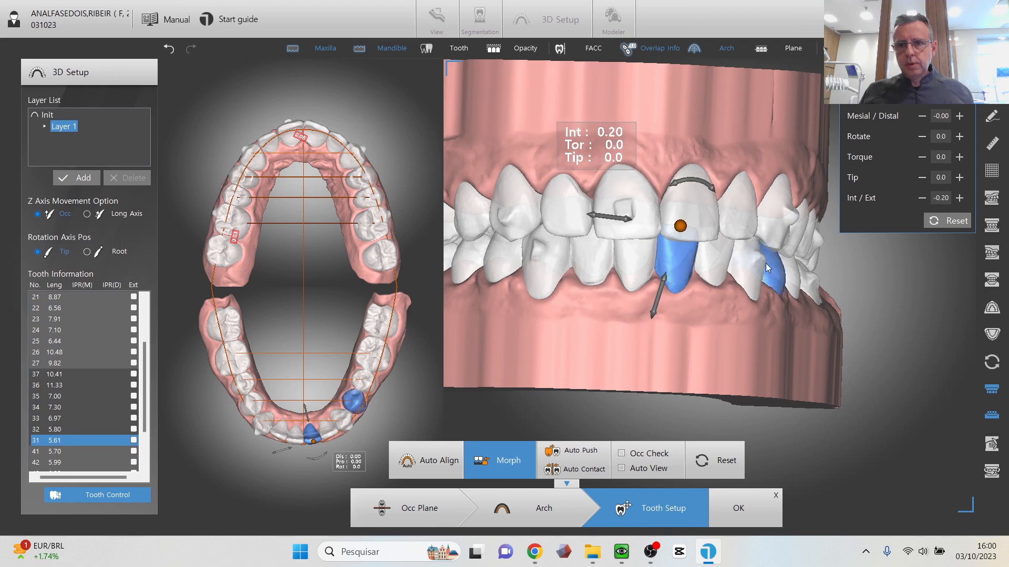
Intrude lower lateral incisor 32 by 0.20
left_click(699, 263)
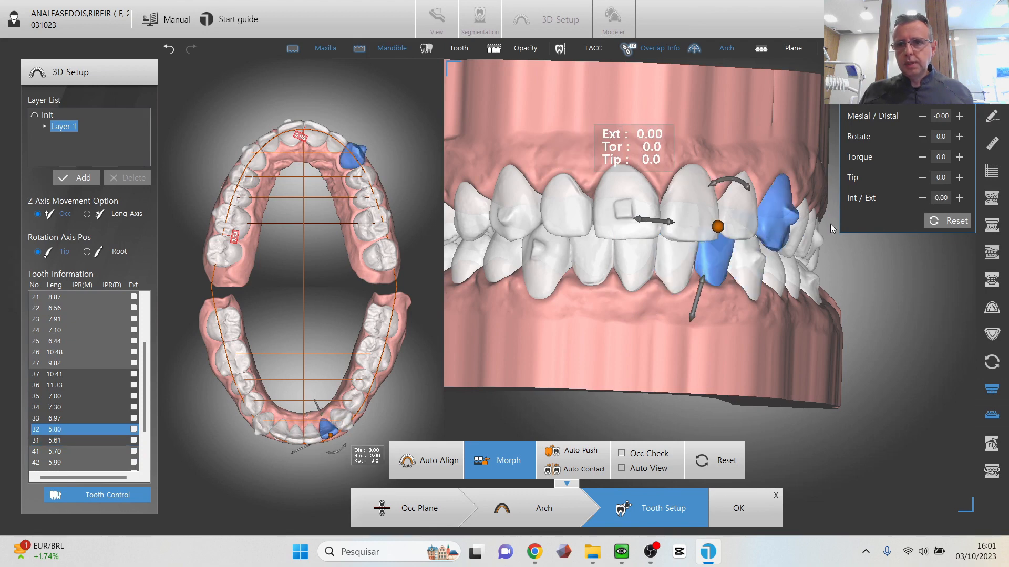
left_click(920, 198)
left_click(921, 198)
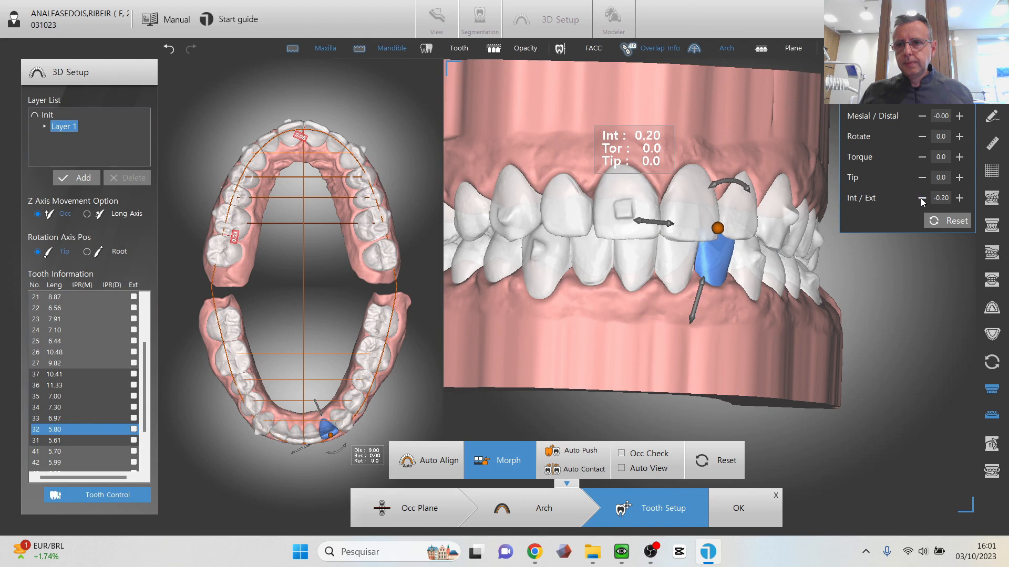
left_click(568, 182)
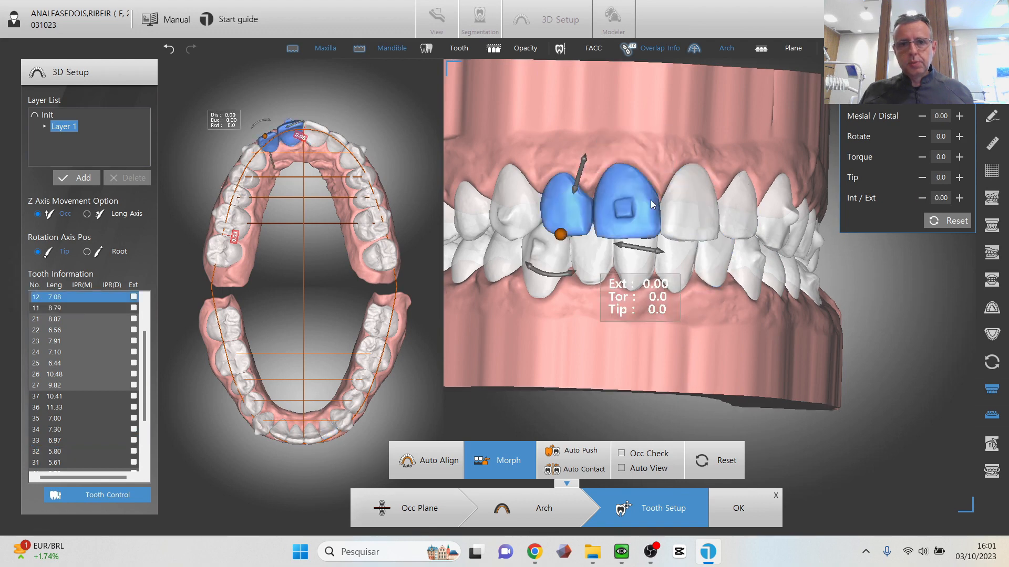
left_click(919, 95)
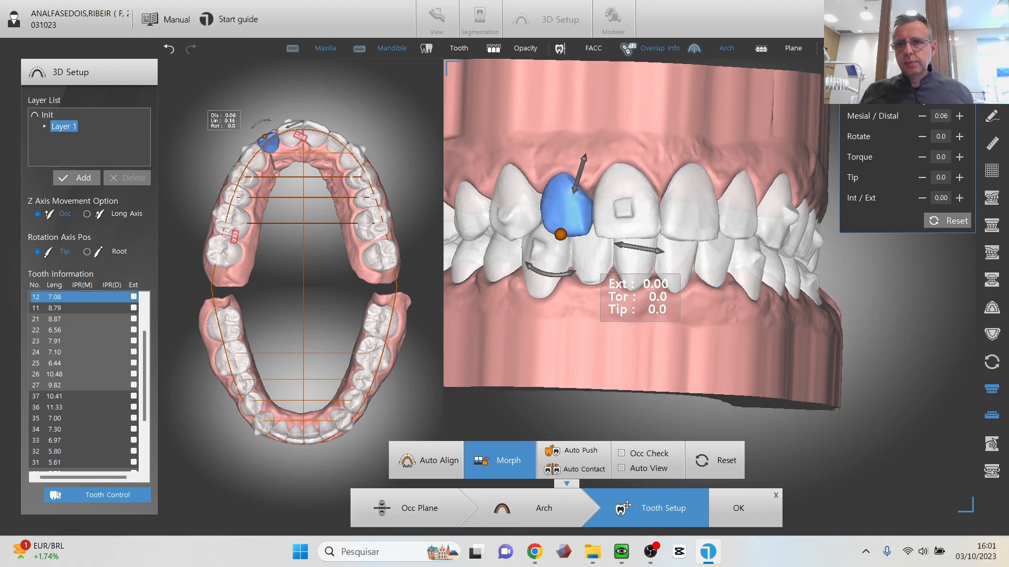
left_click(169, 49)
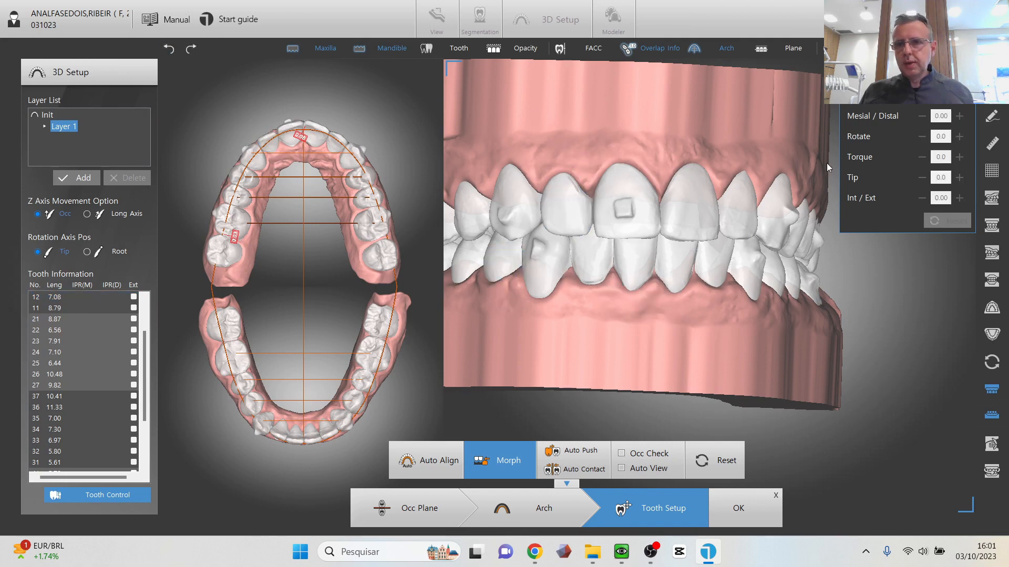
Intrude upper lateral incisor 12 by 0.20
left_click(547, 196)
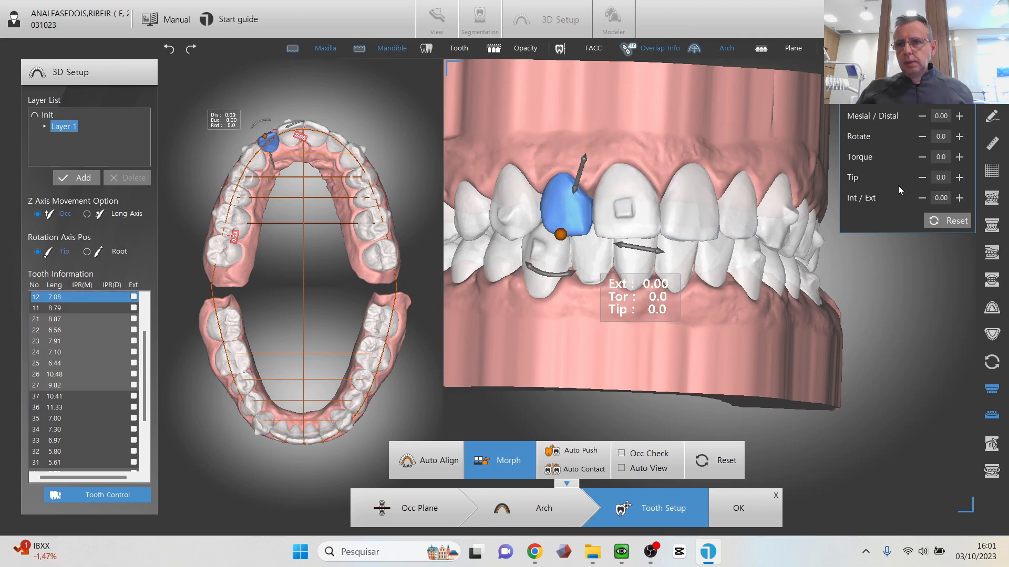
left_click(922, 198)
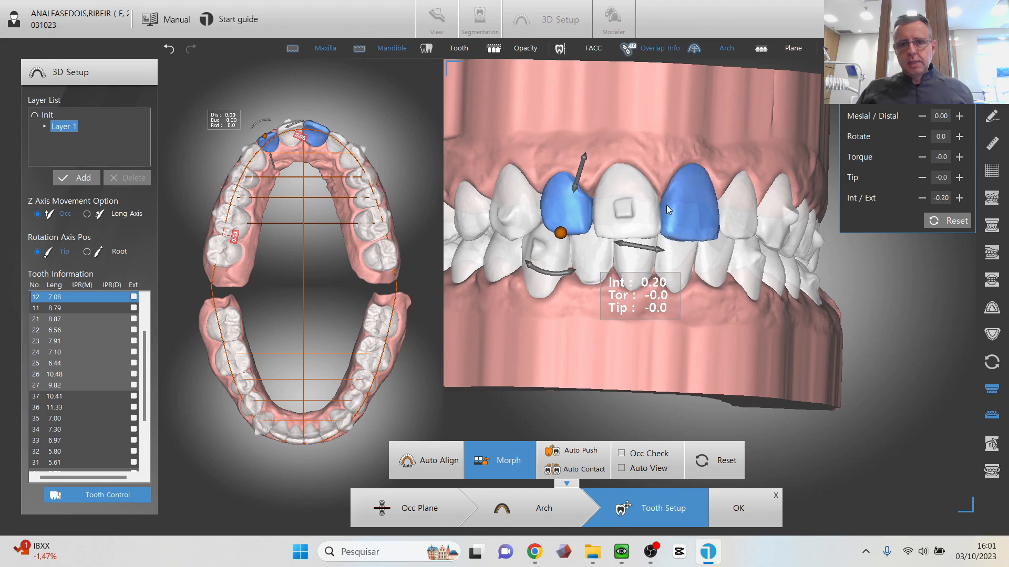
Bring the intrusion of upper central incisor 11 to 0.39 and intrude the neighbouring central incisor 21
left_click(630, 208)
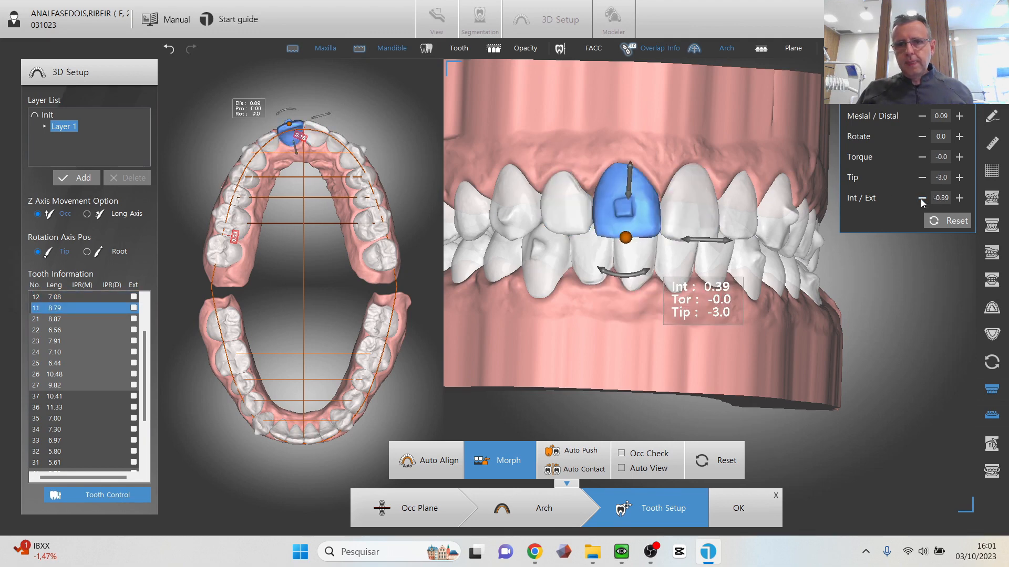
left_click(701, 208)
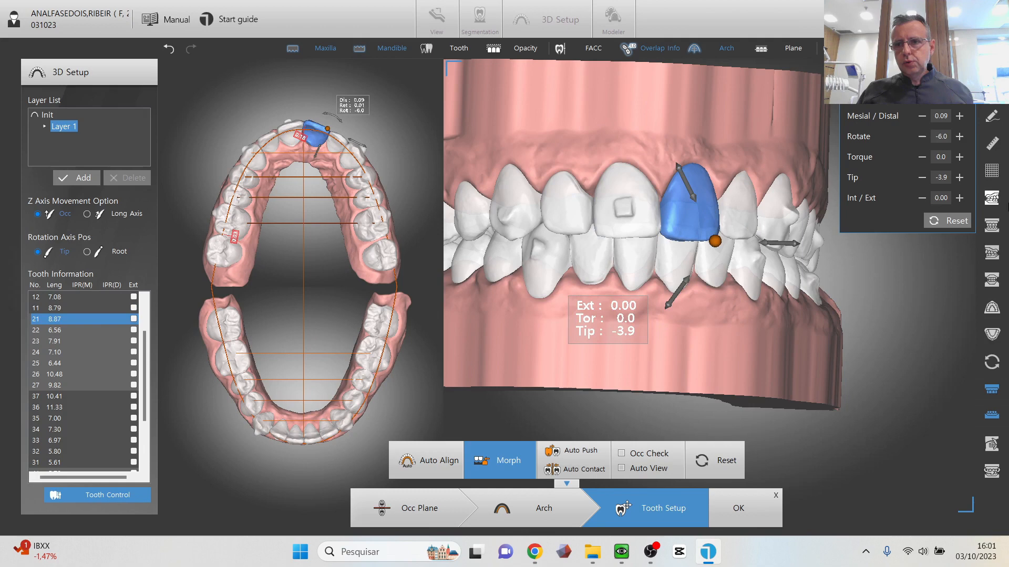
left_click(922, 199)
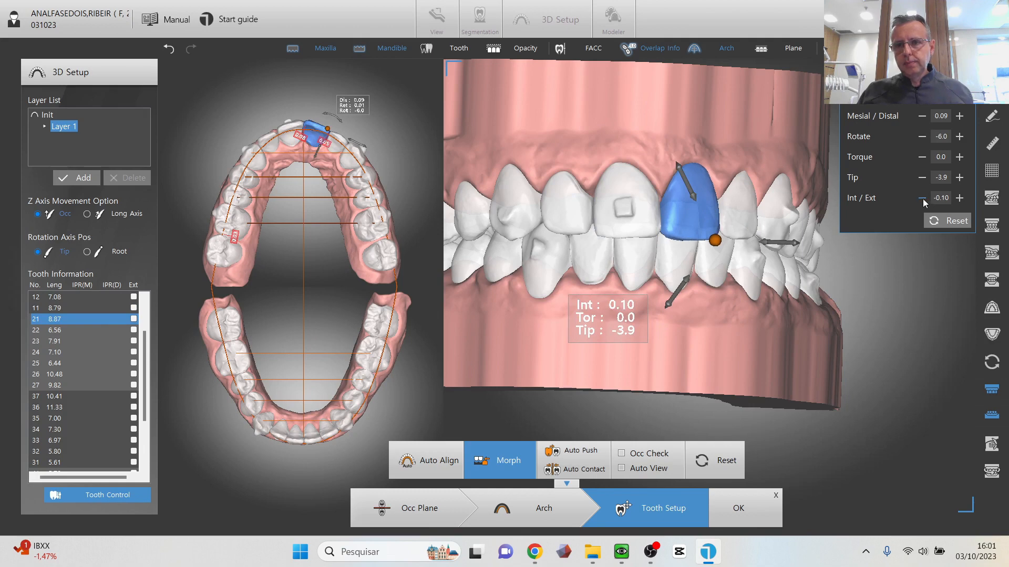
left_click(923, 198)
Intrude upper lateral incisor 22, matching the other upper incisors, and deselect the tooth
left_click(696, 182)
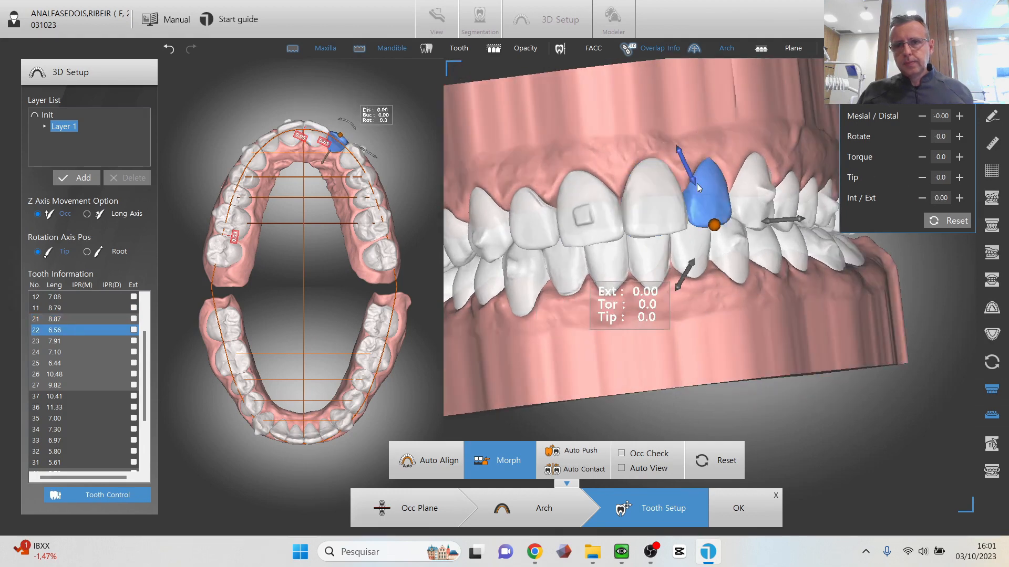
left_click(922, 199)
left_click(919, 197)
left_click_drag(616, 100, 648, 108)
middle_click_drag(647, 108, 646, 91)
left_click_drag(624, 312, 601, 318)
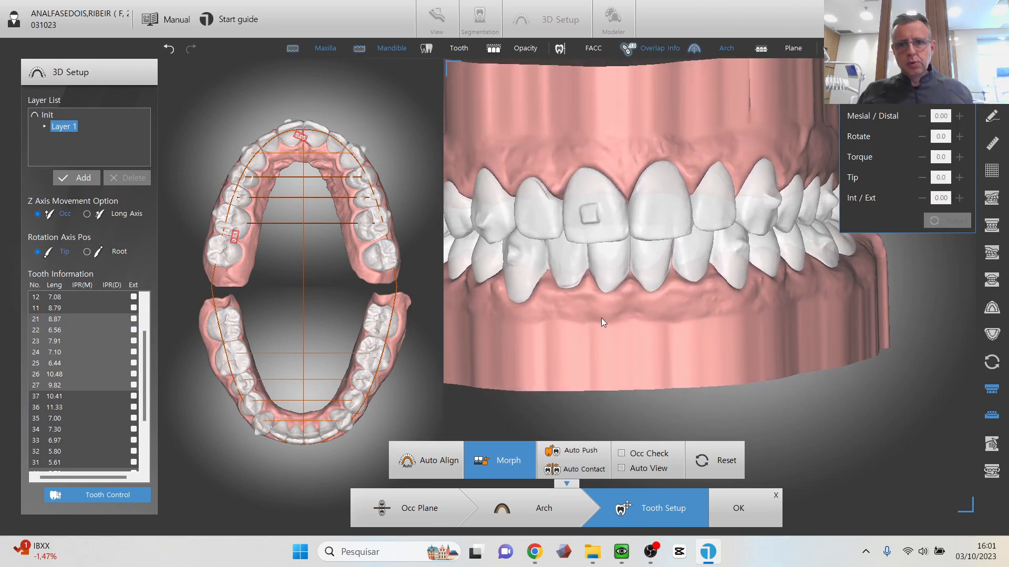
Compare the initial layer with Layer 1 and examine the incisor relationship and bite from the front and slightly angled views
double_click(41, 115)
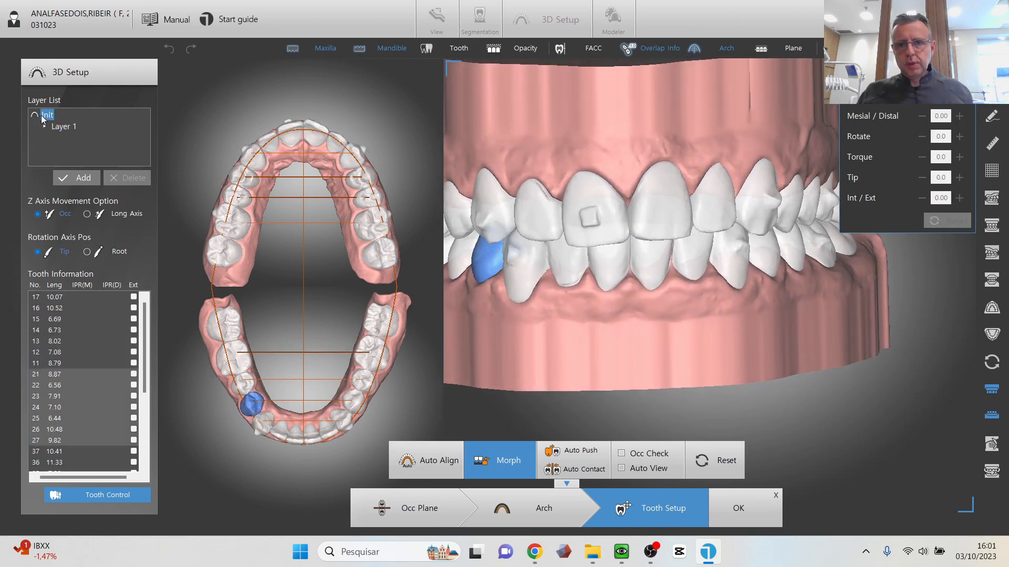
double_click(58, 127)
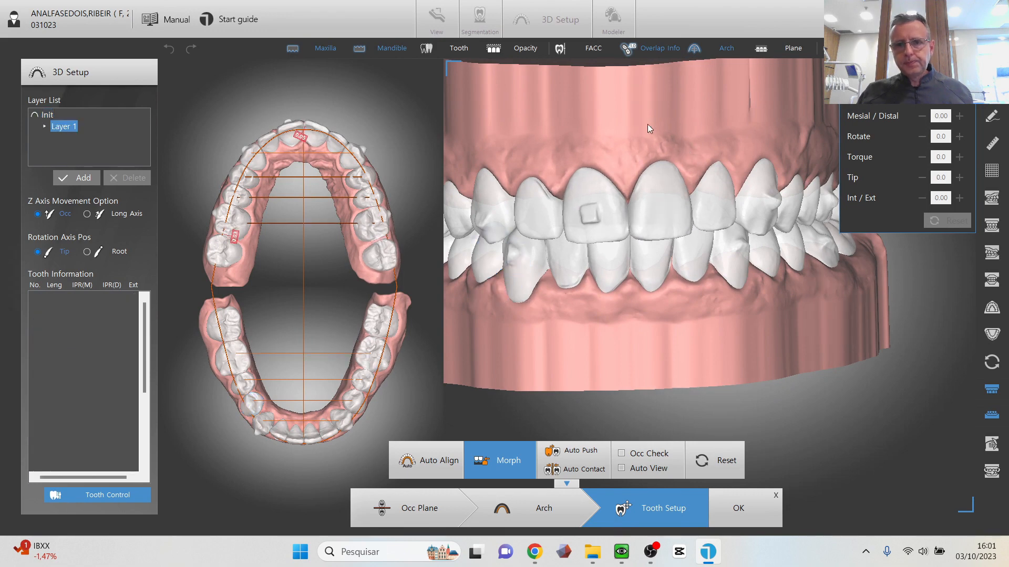
left_click_drag(647, 124, 669, 106)
right_click_drag(772, 339, 775, 378)
right_click_drag(729, 218, 708, 164)
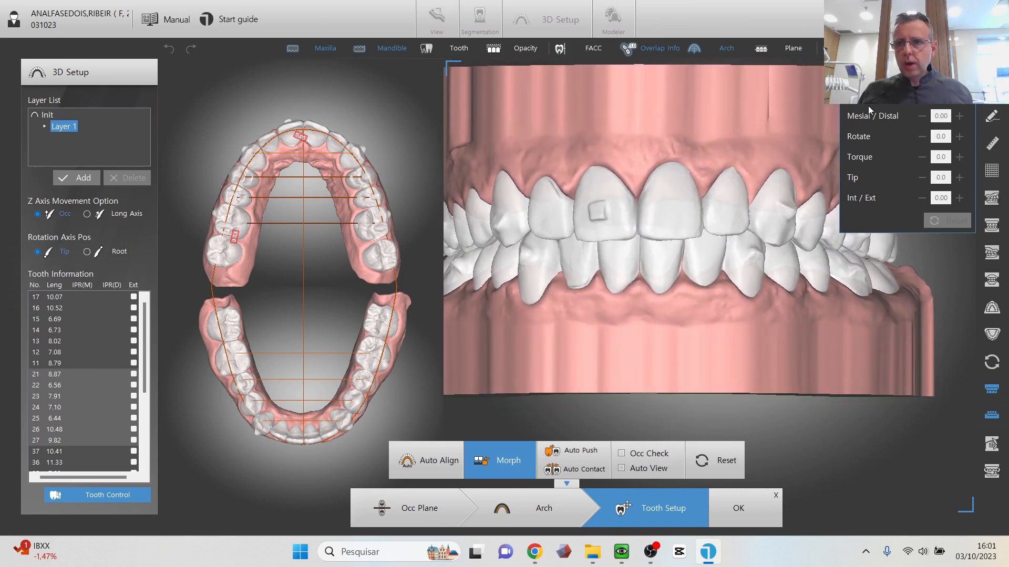
right_click_drag(748, 138, 666, 151)
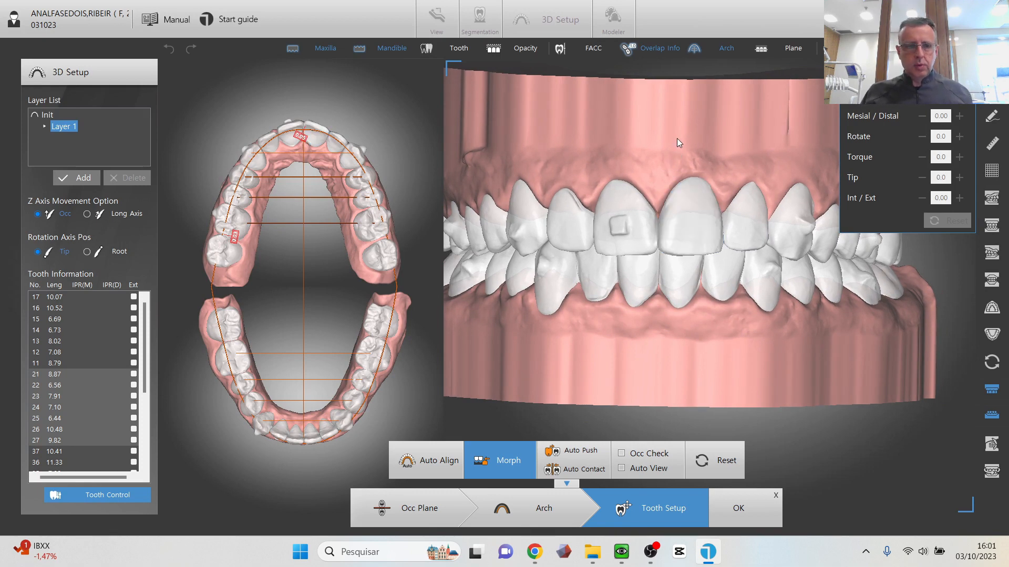
right_click_drag(864, 378, 846, 369)
scroll(803, 344, "down", 3)
right_click_drag(655, 335, 670, 322)
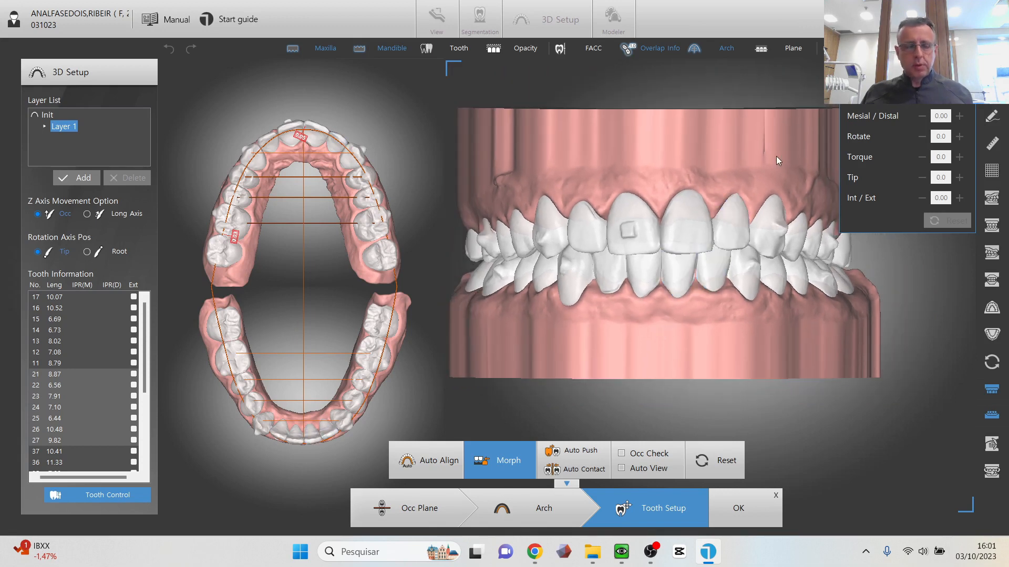
right_click_drag(759, 122, 750, 135)
right_click_drag(641, 370, 671, 360)
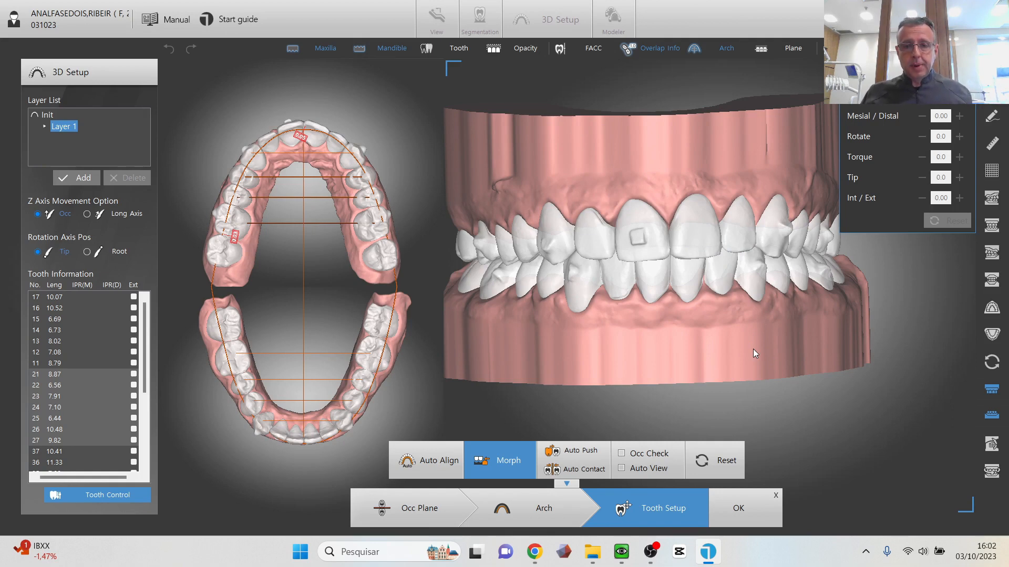
right_click_drag(753, 348, 746, 315)
right_click_drag(620, 316, 632, 267)
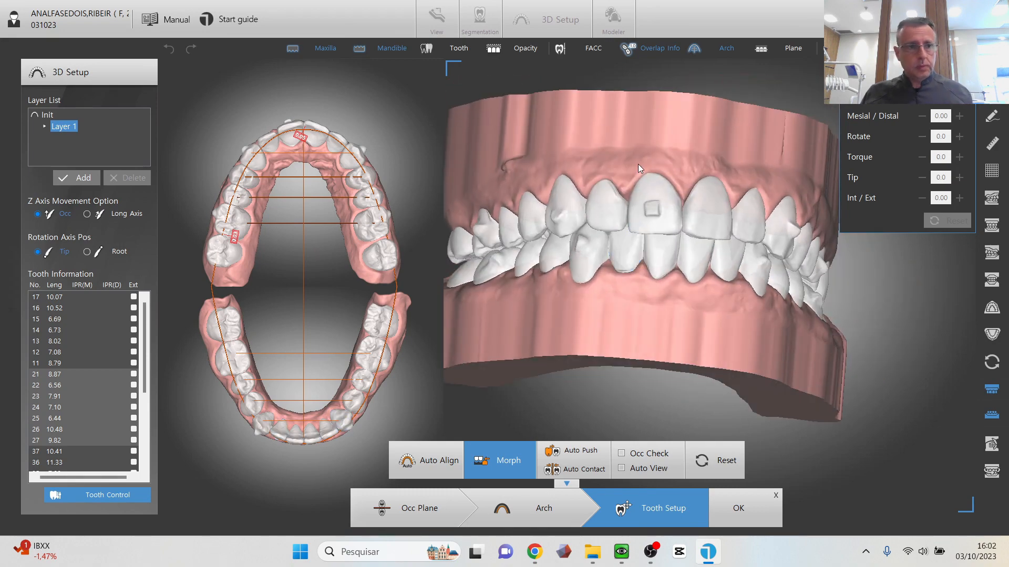
right_click_drag(638, 164, 608, 198)
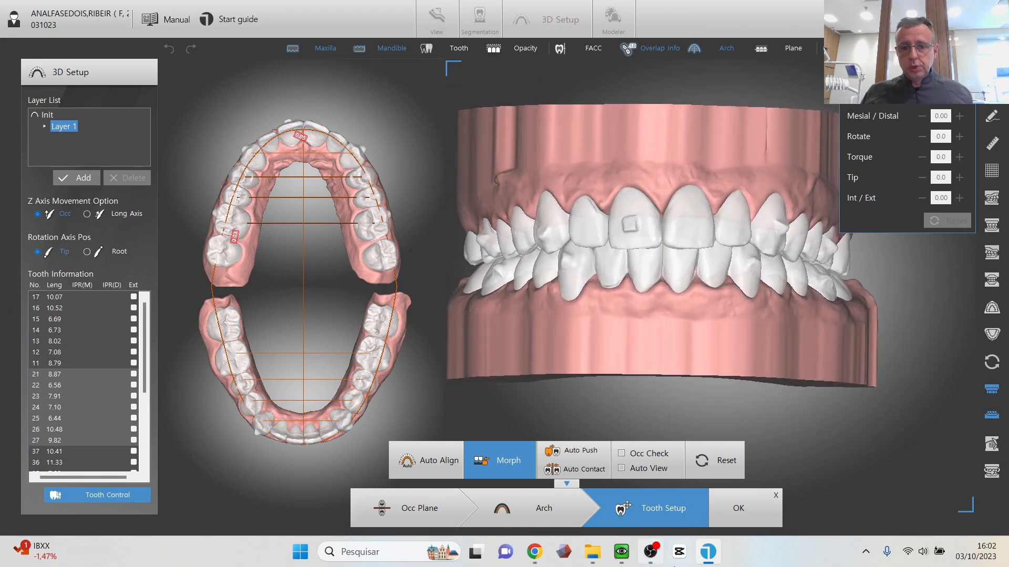
Accept the tooth setup and create the treatment steps in Modeler, using 4 steps for the maxilla and 4 for the mandible
left_click(752, 513)
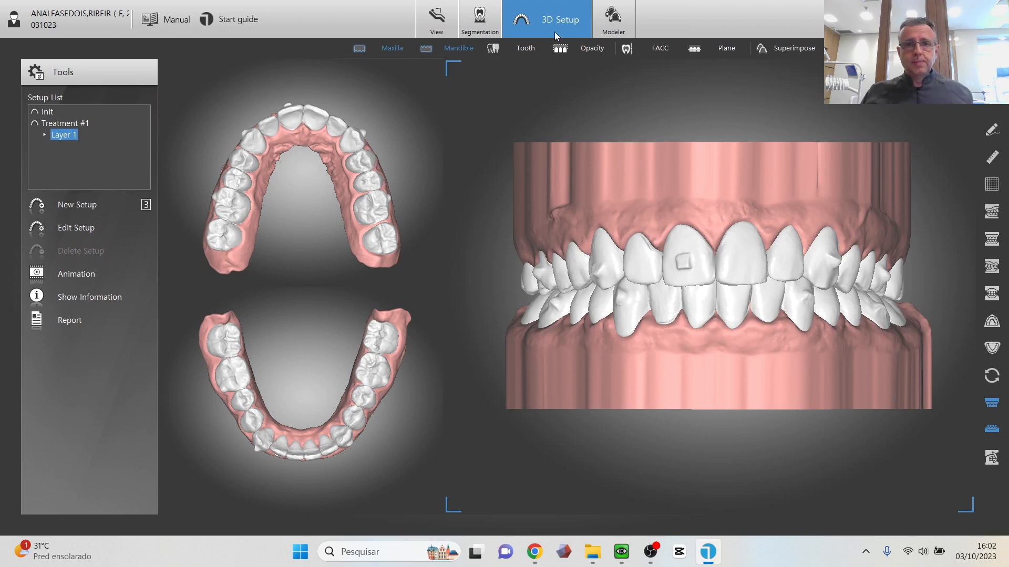
left_click(625, 23)
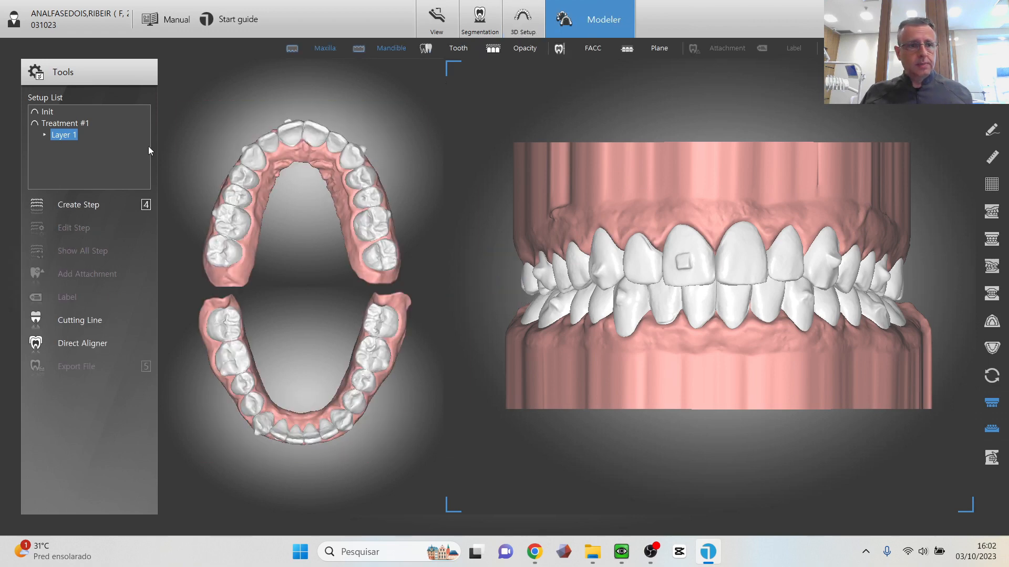
left_click(87, 205)
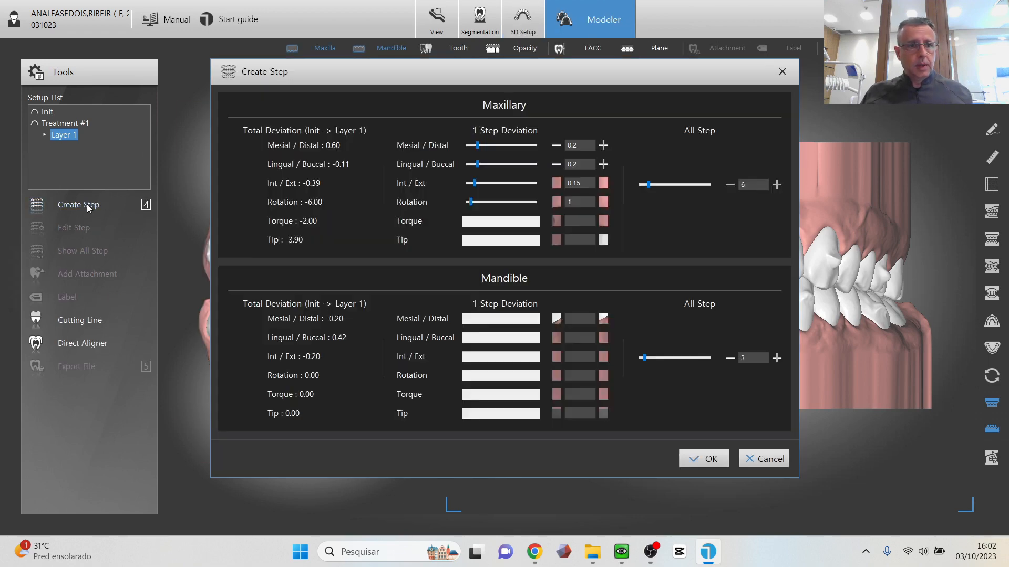
left_click(729, 185)
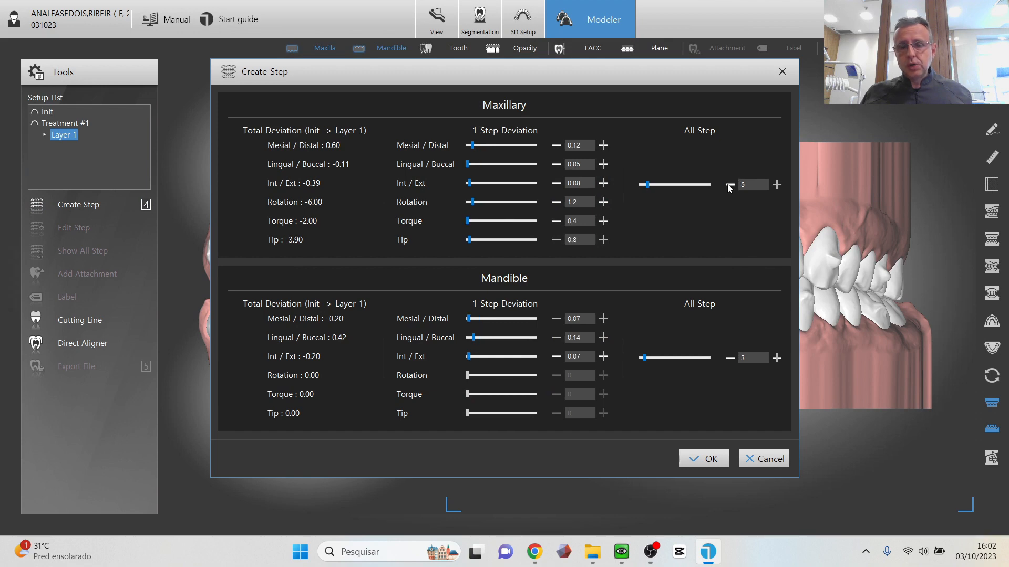
left_click(729, 185)
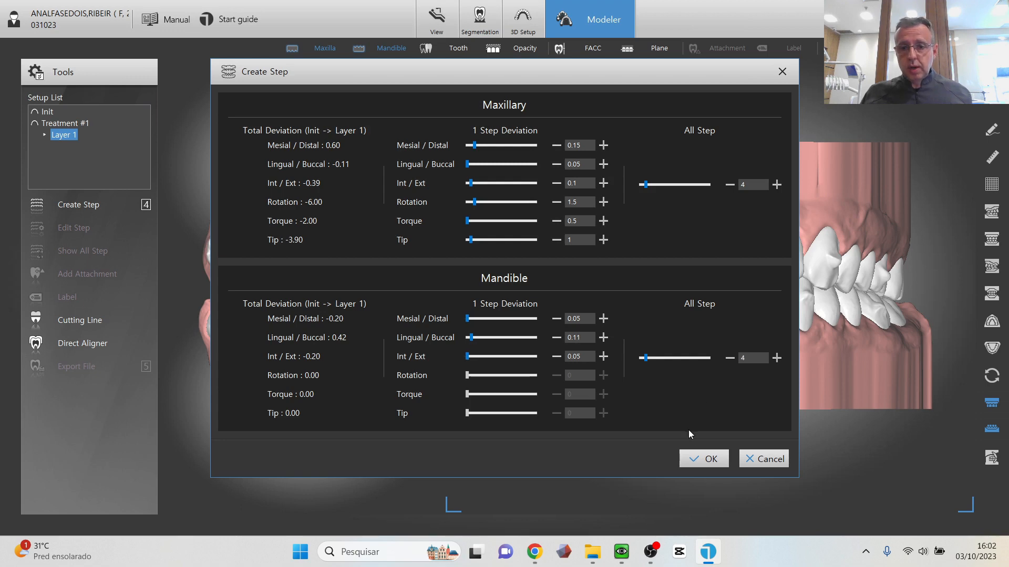
left_click(699, 463)
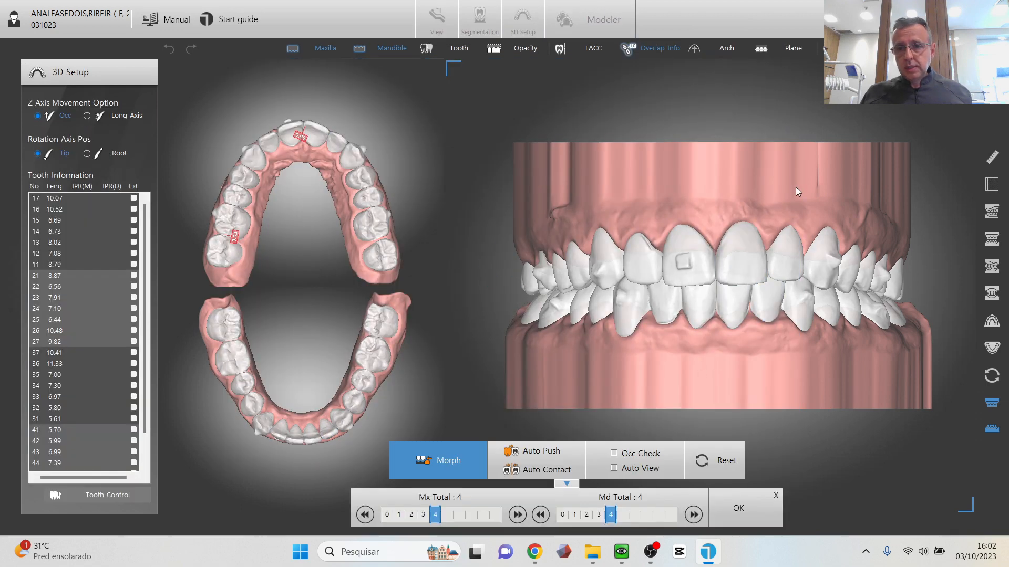
right_click_drag(796, 187, 749, 208)
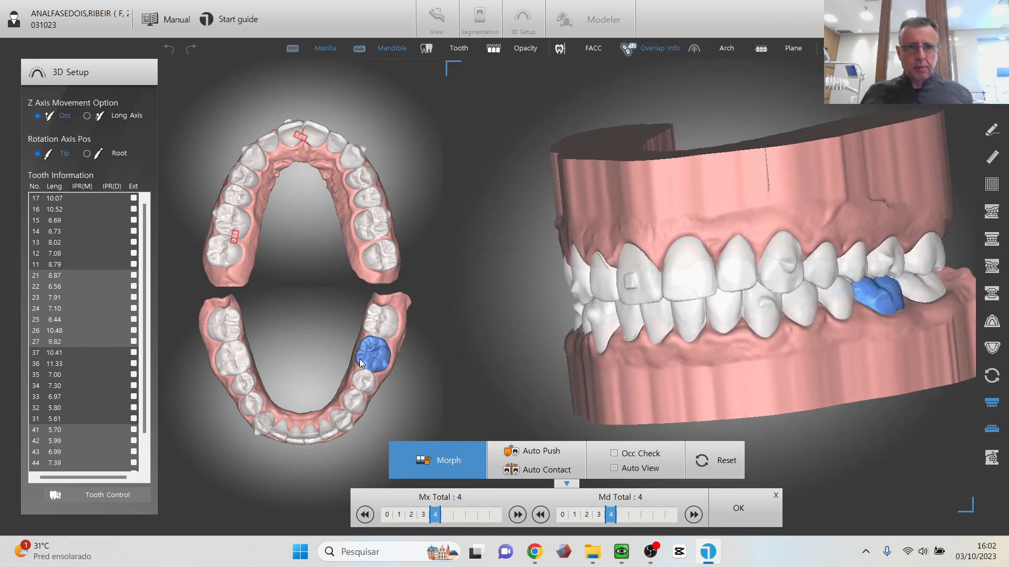
left_click(738, 508)
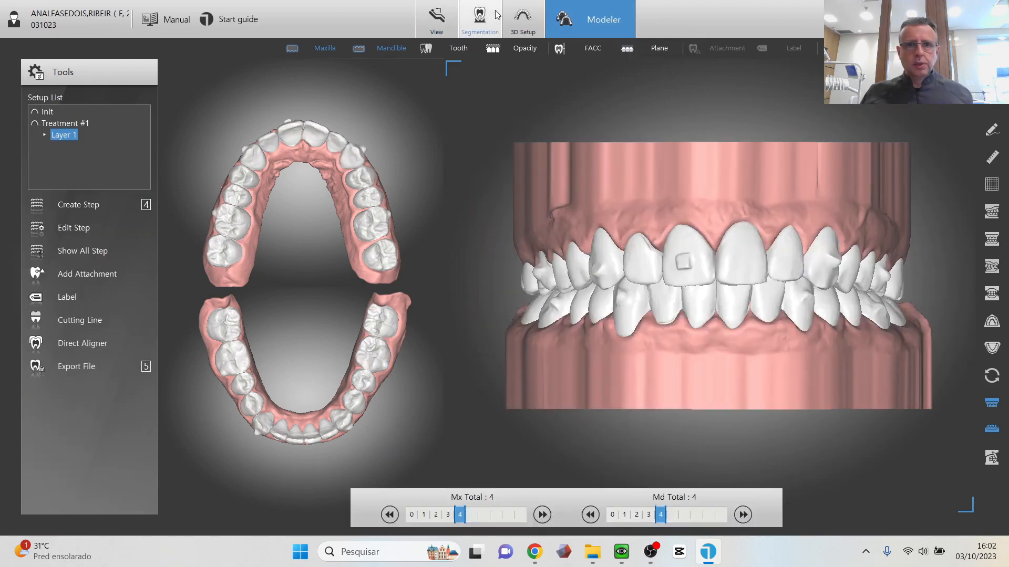
Reopen Layer 1 of Treatment #1 for editing in 3D Setup, keeping the existing aligner information
left_click(523, 20)
left_click(86, 232)
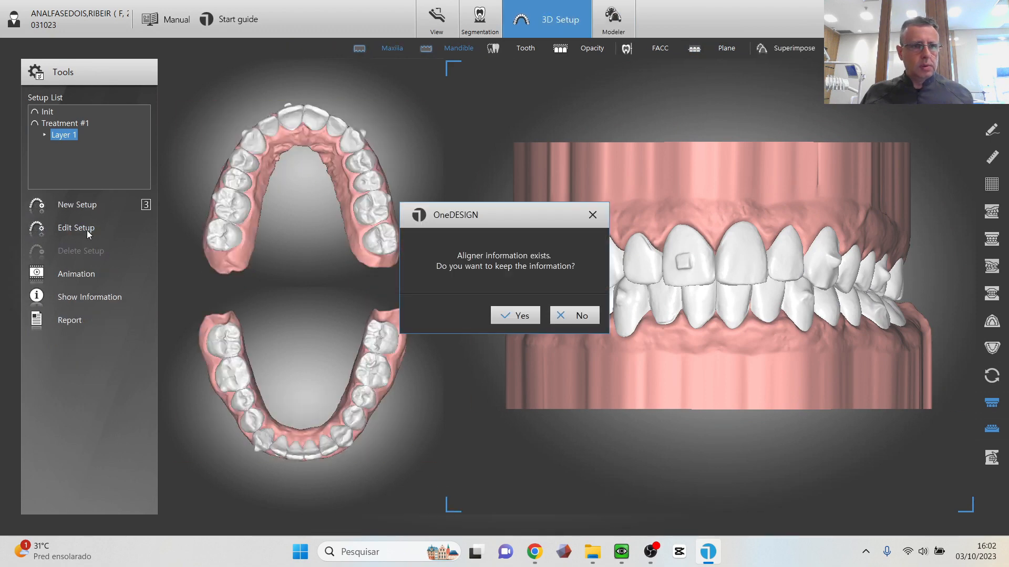
left_click(494, 317)
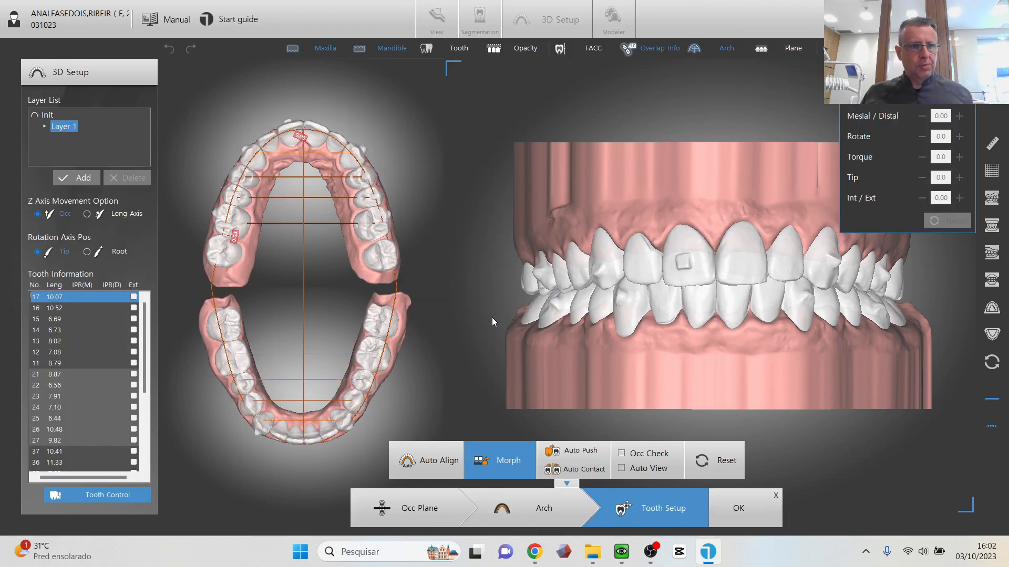
Move lower molar 36 further buccally to a total of 0.72
right_click_drag(633, 121, 613, 107)
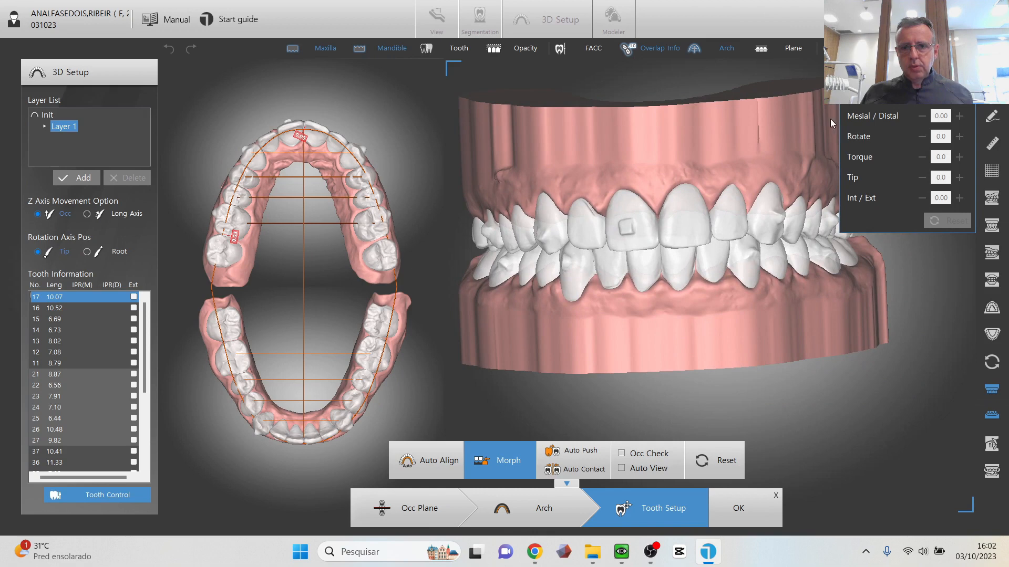
left_click(828, 253)
left_click(957, 98)
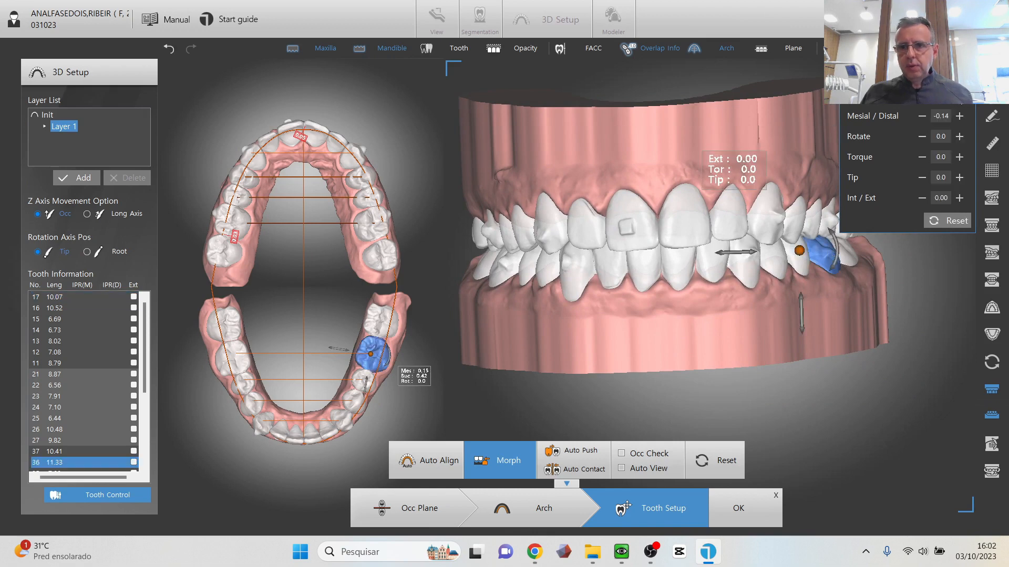
left_click(957, 98)
left_click(957, 97)
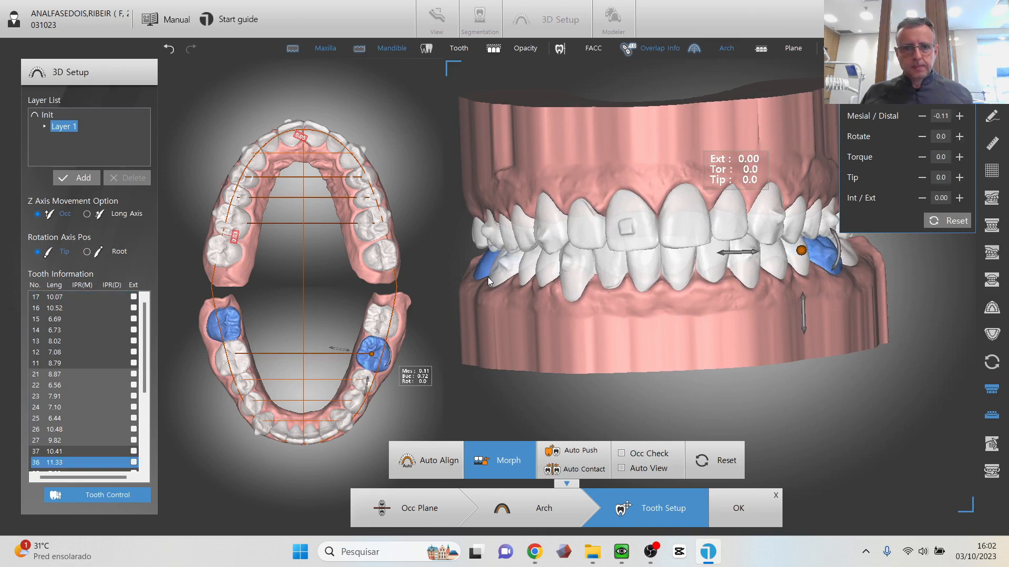
Move lower molar 46 buccally to a total of 0.40 and shift the adjacent premolar 45 buccally
left_click(487, 276)
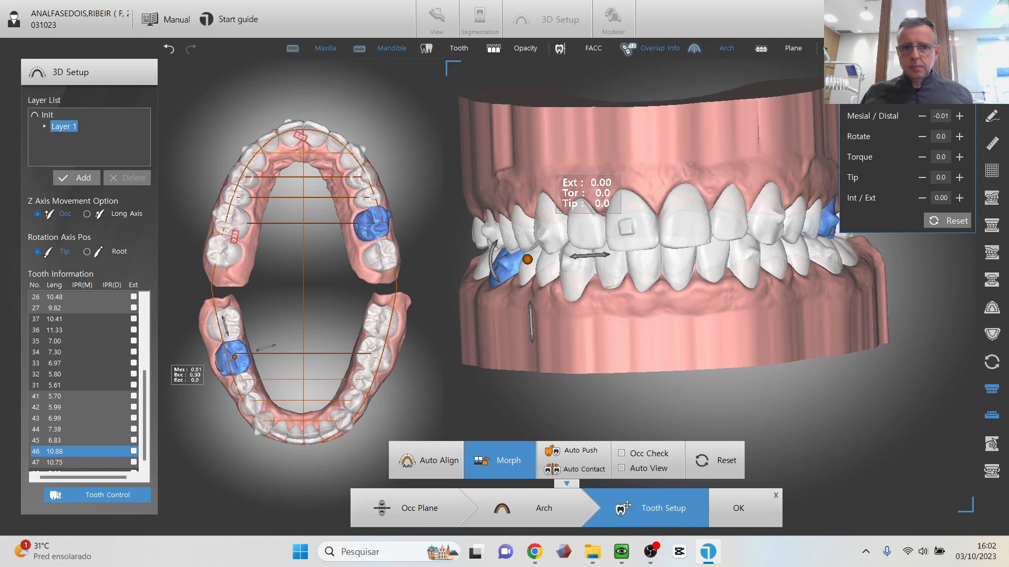
left_click(965, 95)
right_click_drag(499, 282, 540, 254)
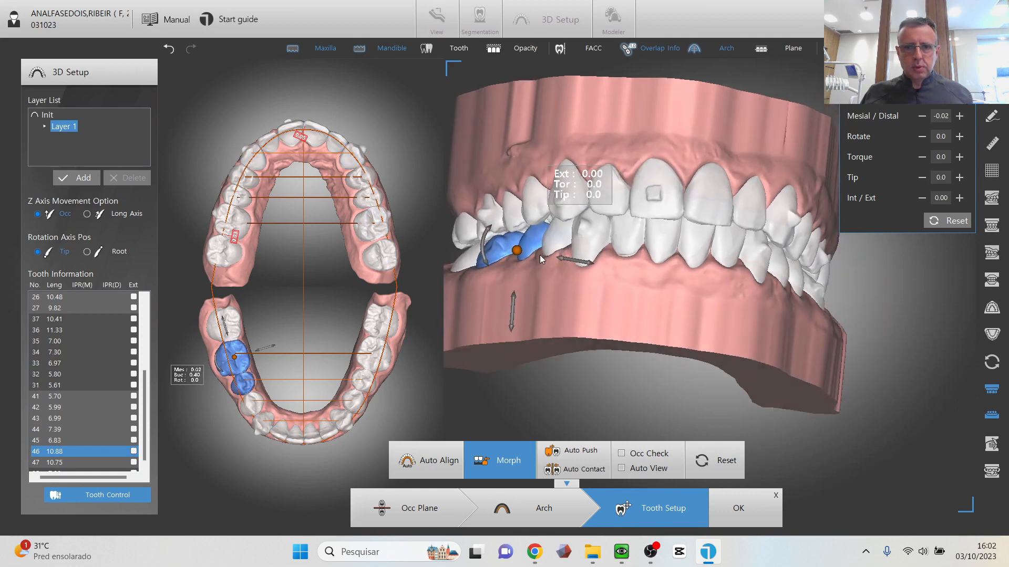
left_click(529, 237)
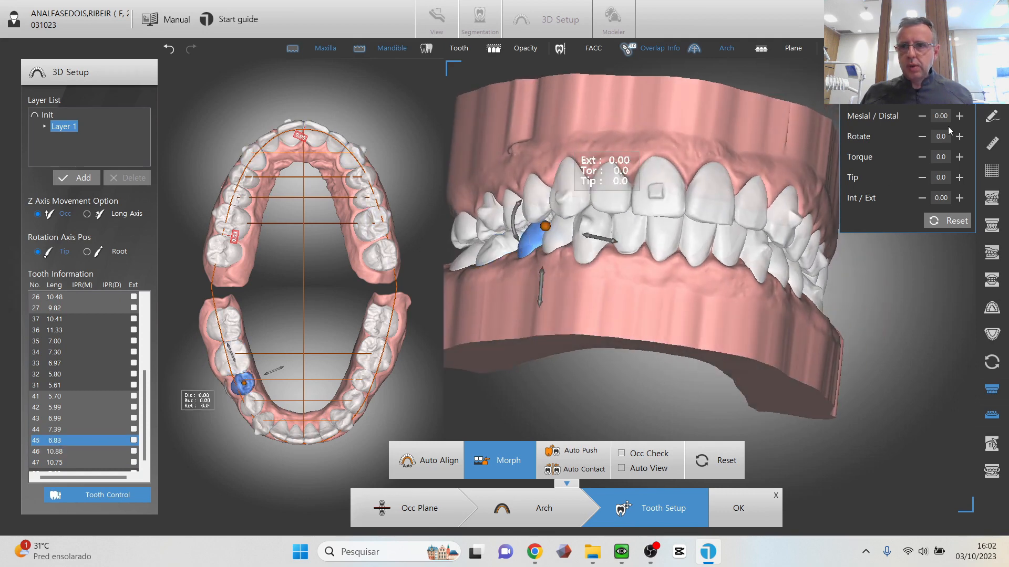
left_click(965, 104)
Move lower second premolar 35 buccally by 0.20
right_click_drag(791, 120, 705, 238)
left_click(702, 243)
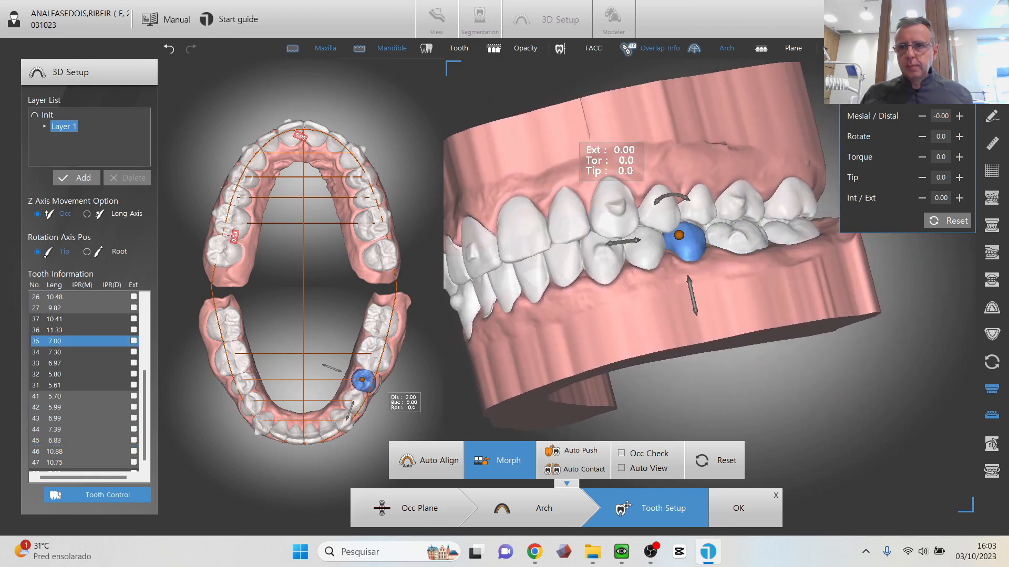
left_click(959, 97)
left_click(960, 97)
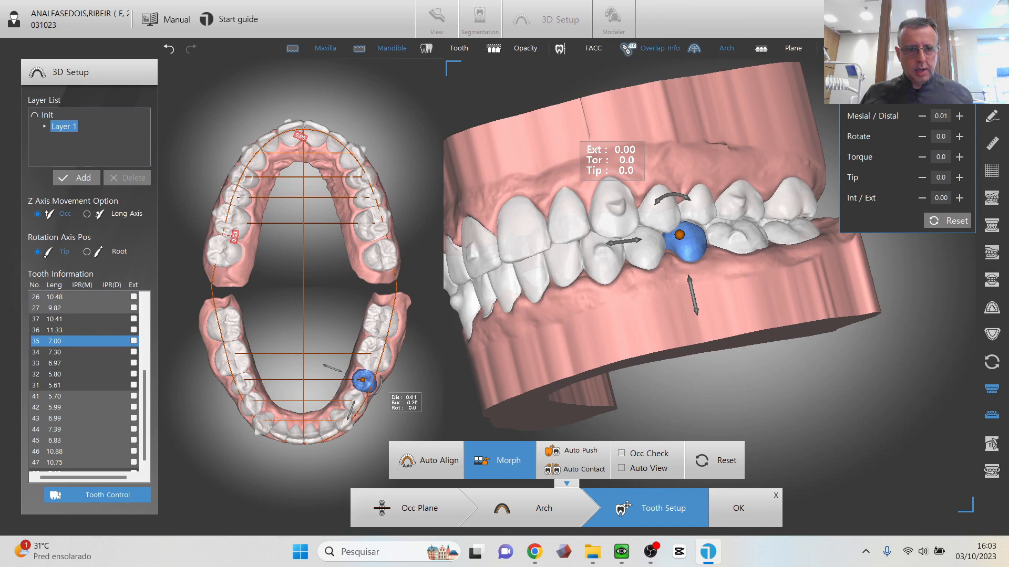
Move lower second molar 37 buccally to a total of 0.18
left_click(789, 237)
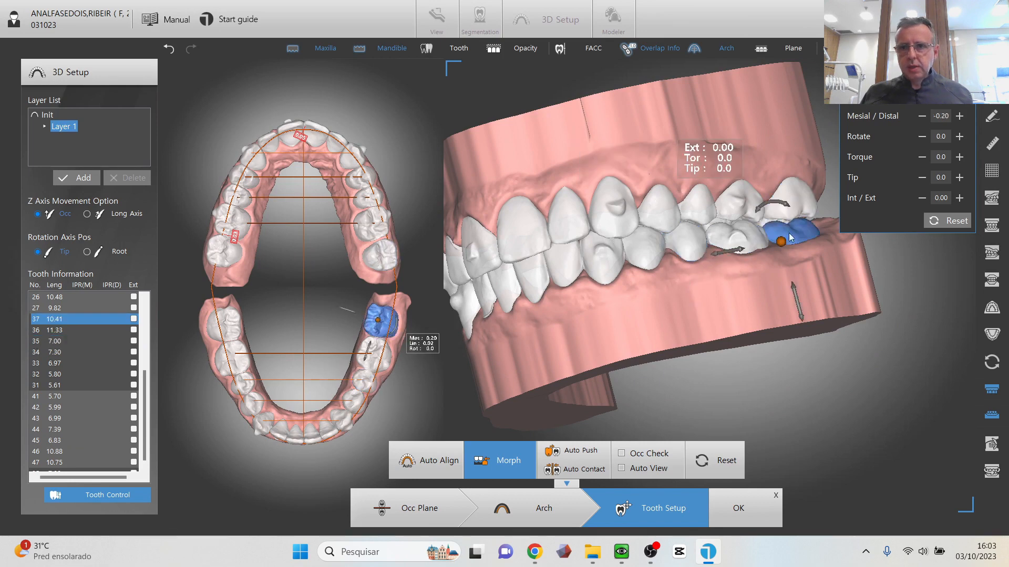
left_click(959, 103)
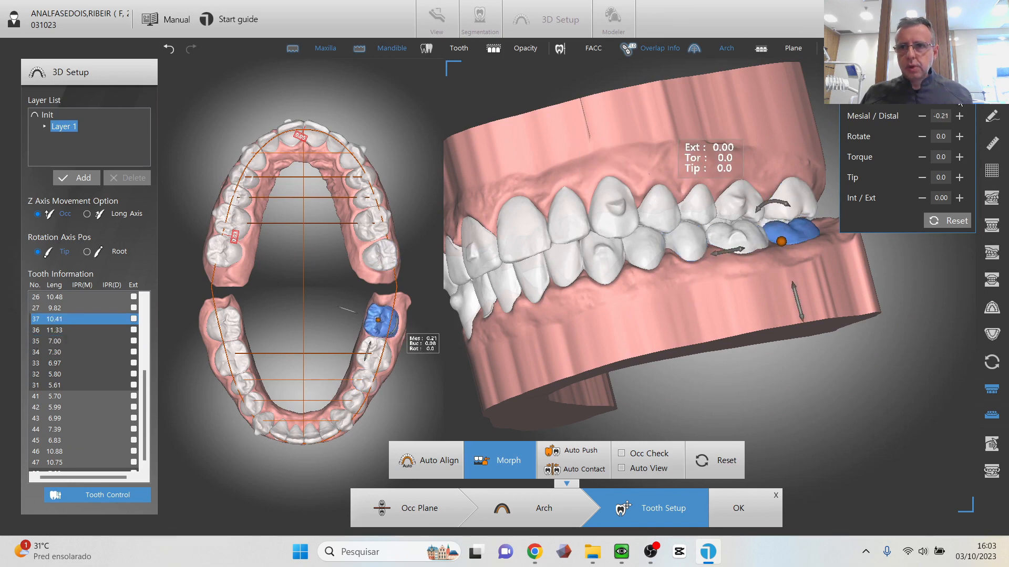
left_click(959, 103)
Compare the initial arrangement with Layer 1 from several angles and accept the tooth setup
right_click_drag(713, 307, 585, 359)
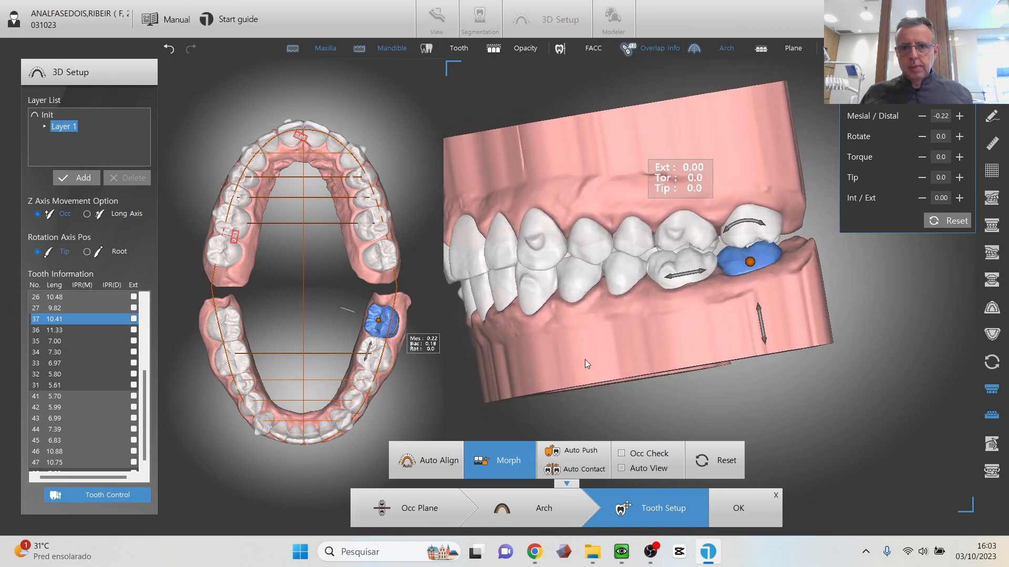
left_click(45, 119)
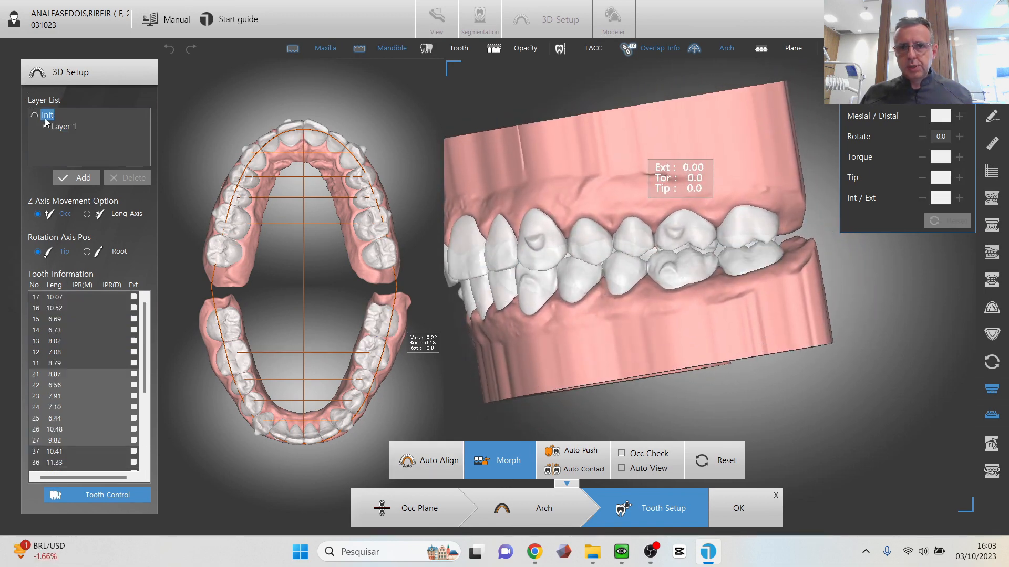
left_click(59, 128)
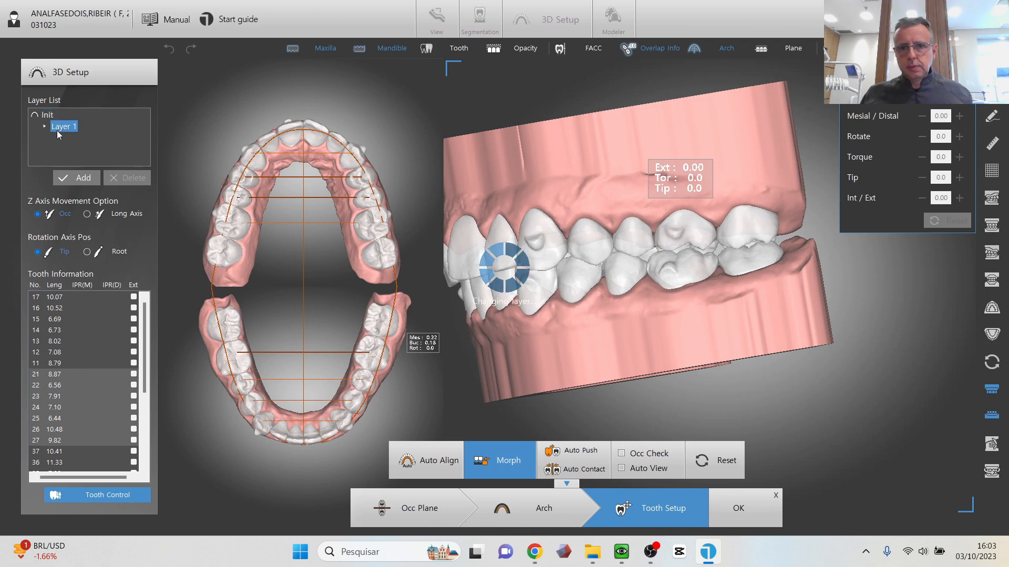
left_click(501, 252)
right_click_drag(614, 86, 714, 172)
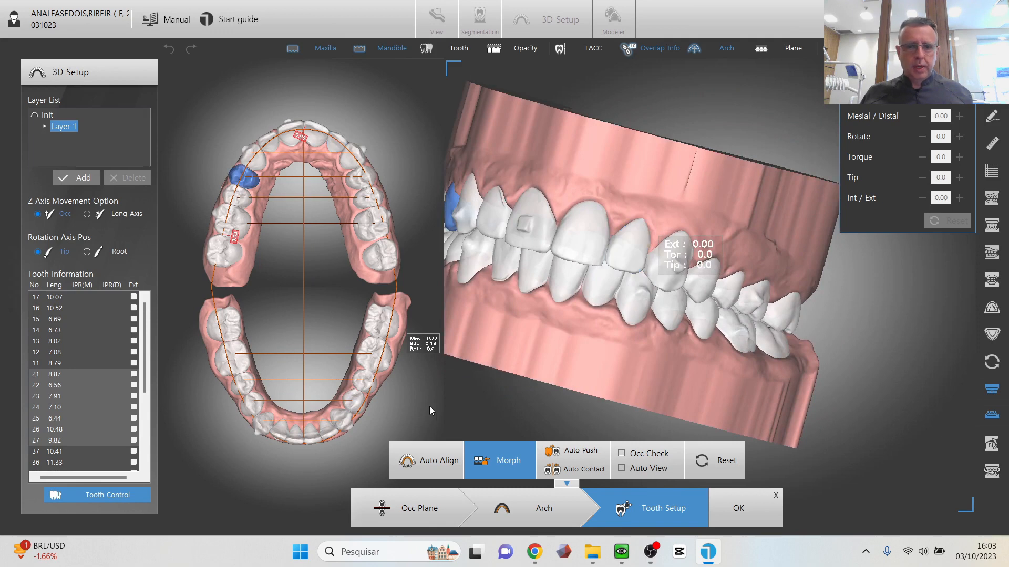
left_click(768, 515)
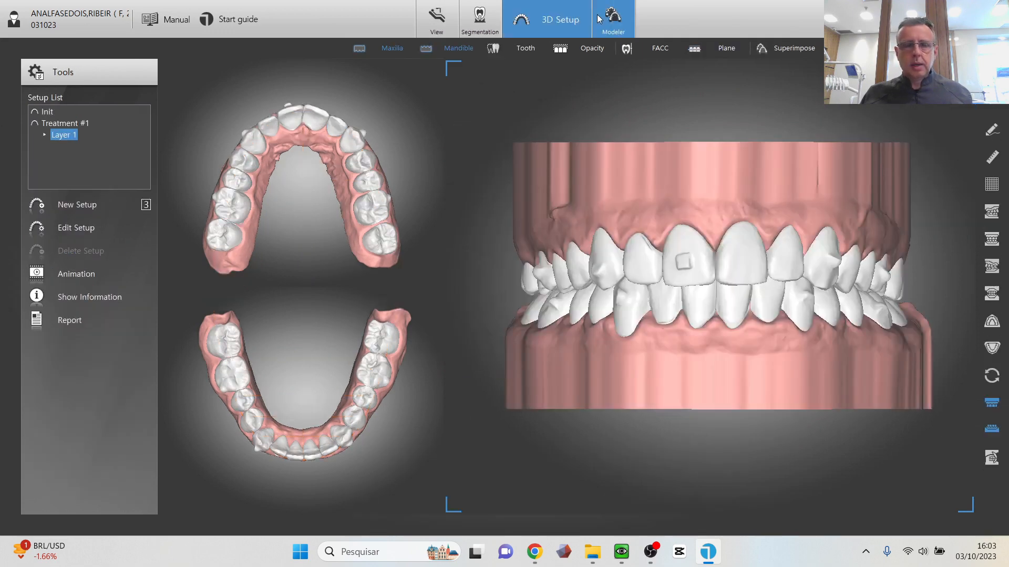
Recreate the aligner steps in the Modeler, replacing the previous aligner information, with 4 maxillary and 4 mandibular steps
left_click(613, 18)
left_click(76, 205)
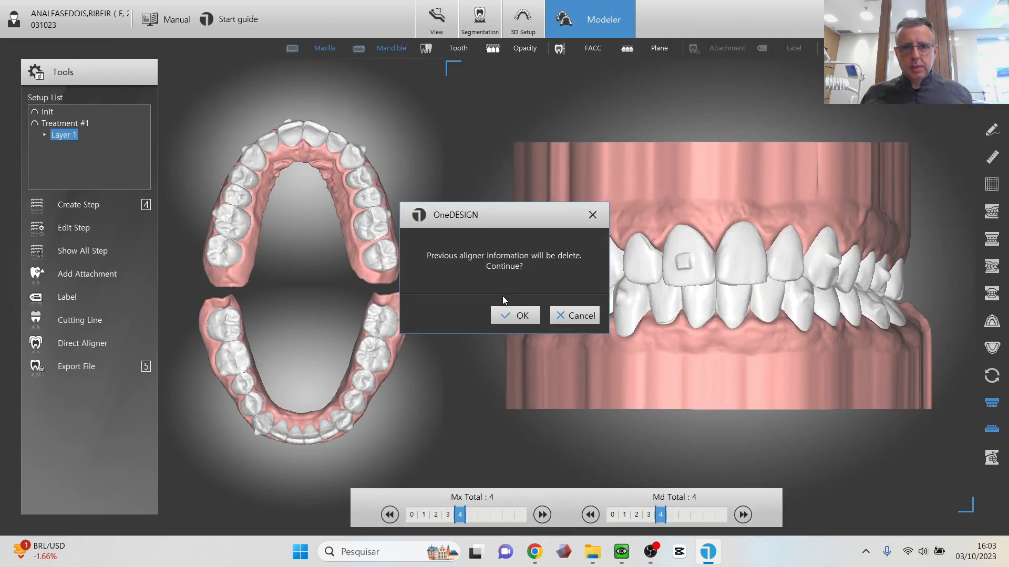
left_click(514, 315)
left_click(729, 184)
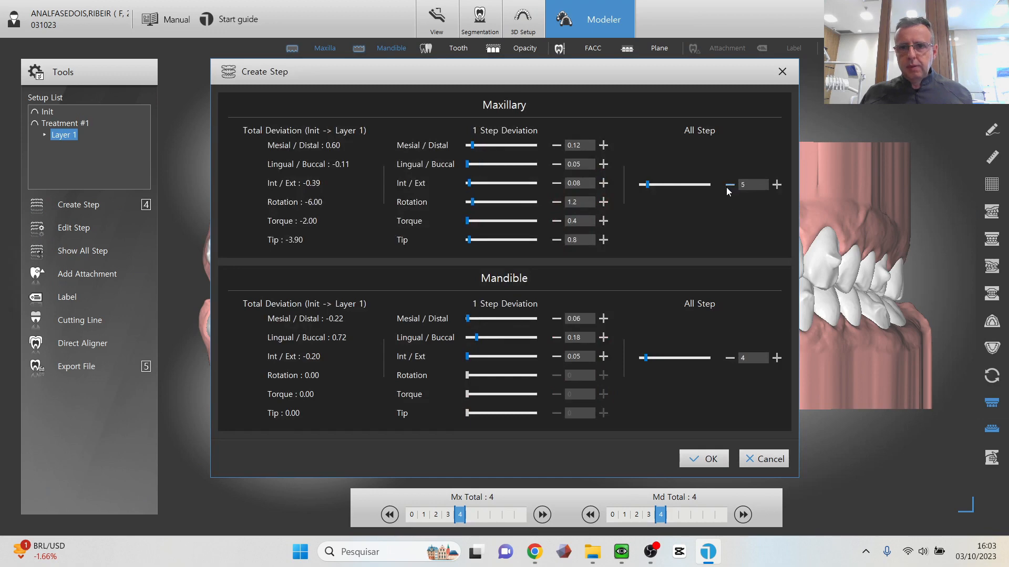
left_click(728, 185)
left_click(705, 460)
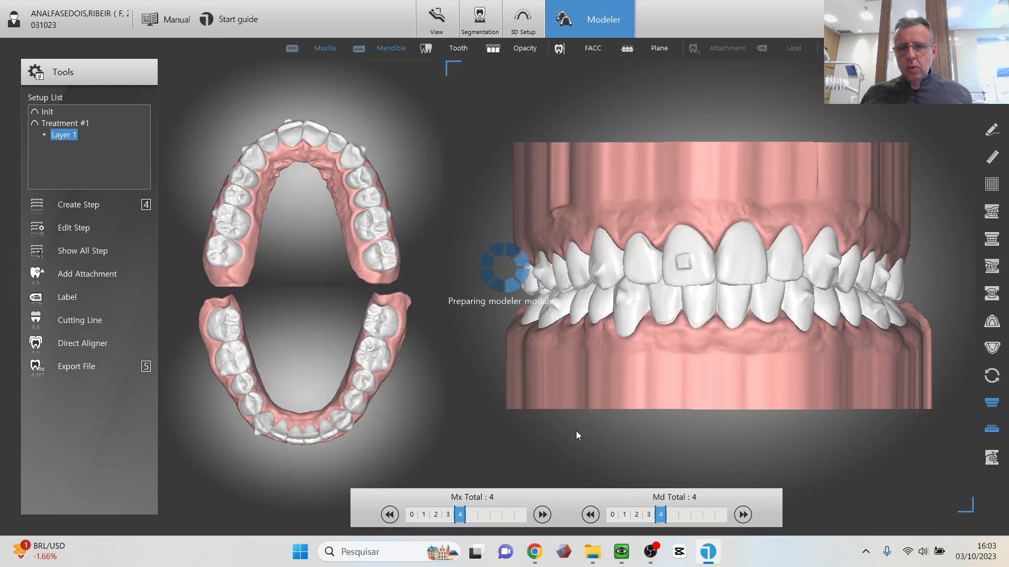
right_click_drag(731, 227, 755, 218)
right_click_drag(607, 231, 618, 262)
left_click(733, 509)
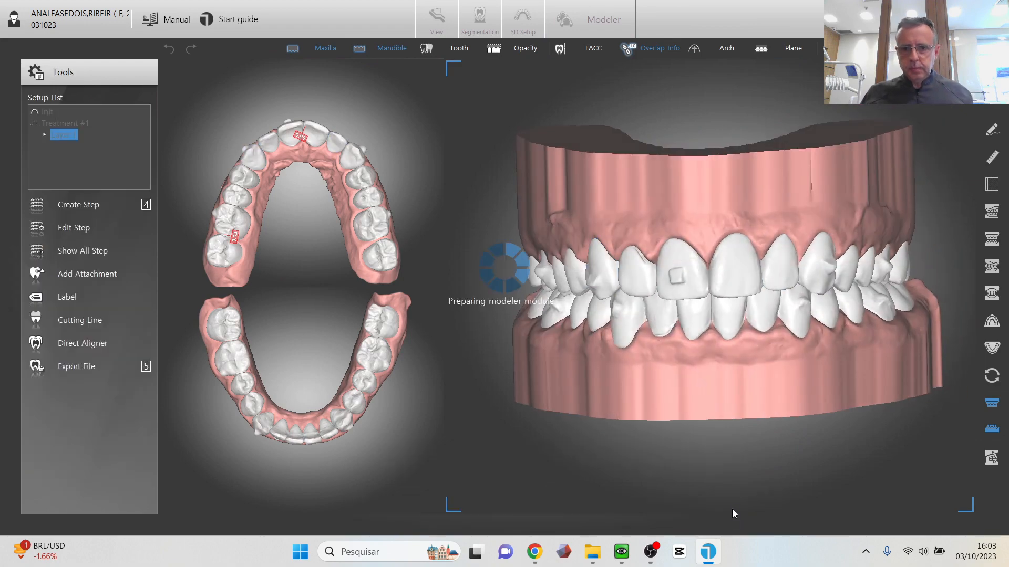
Add 3 mm hook attachments to the upper left canine 23 and the lower left second molar 37
right_click_drag(785, 244, 709, 248)
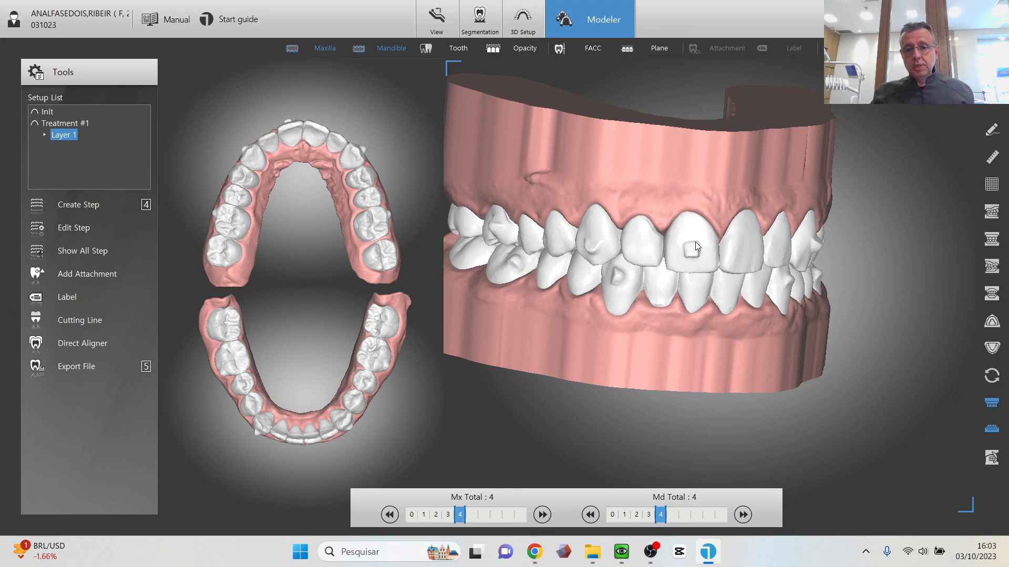
right_click_drag(777, 187, 597, 325)
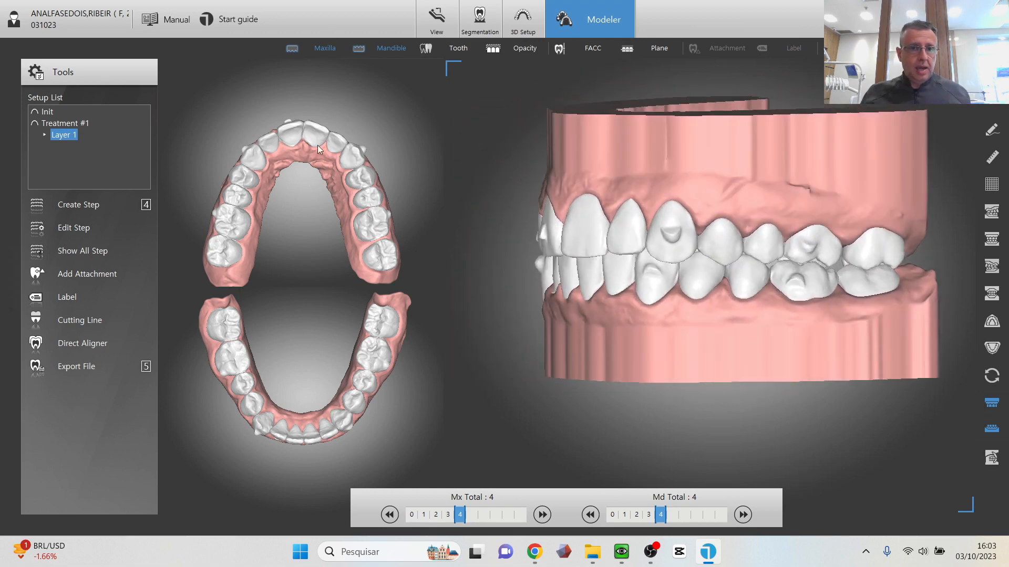
left_click(88, 275)
right_click_drag(317, 294, 198, 286)
scroll(78, 315, "down", 5)
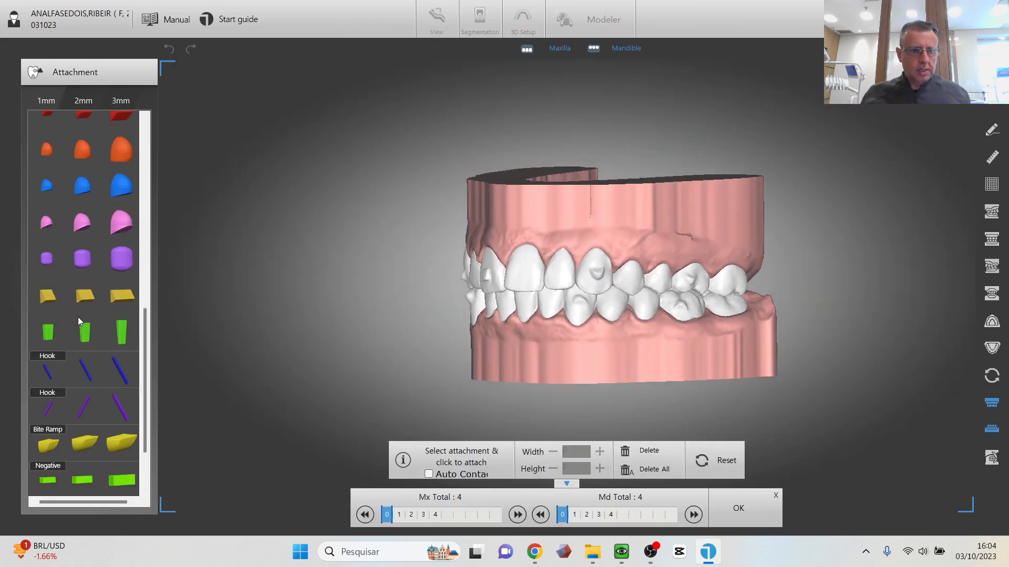
left_click(122, 406)
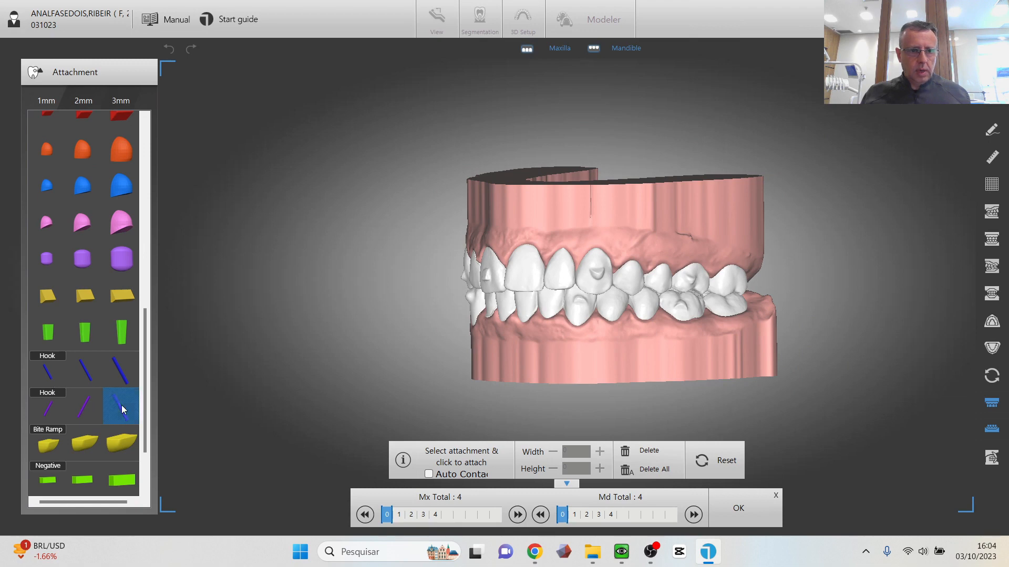
left_click(578, 250)
right_click_drag(579, 250, 521, 215)
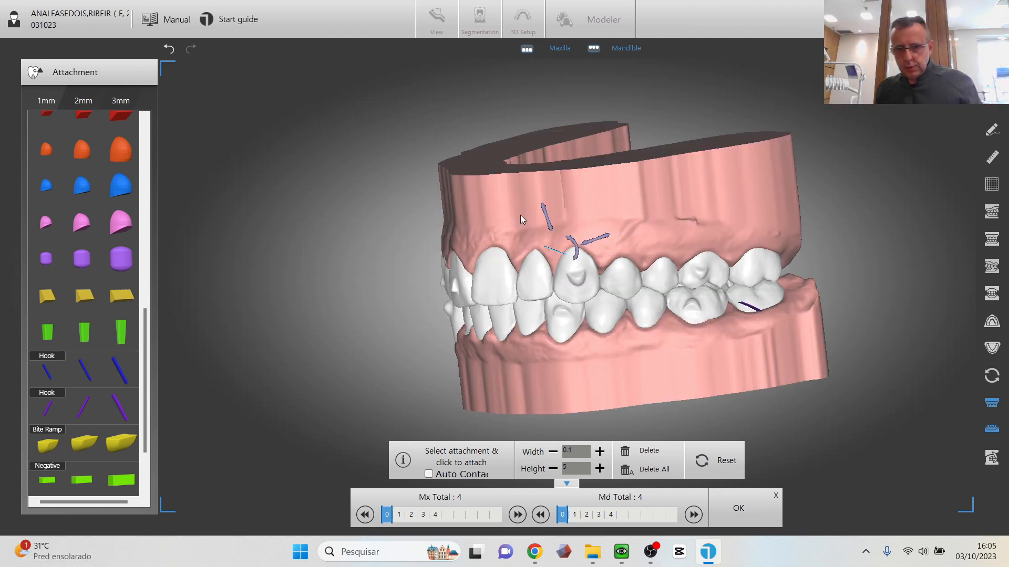
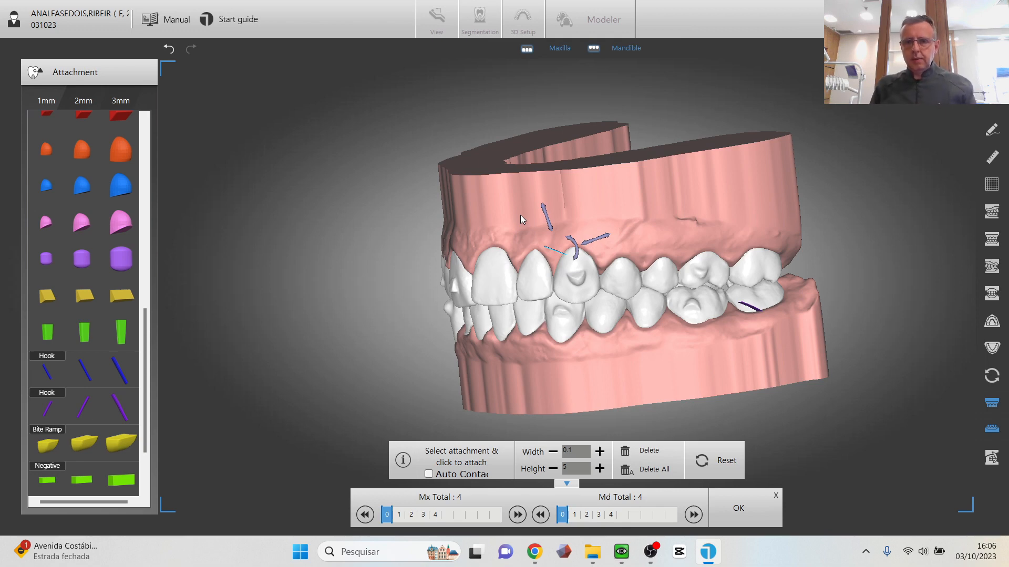
right_click_drag(509, 197, 577, 205)
scroll(511, 171, "up", 2)
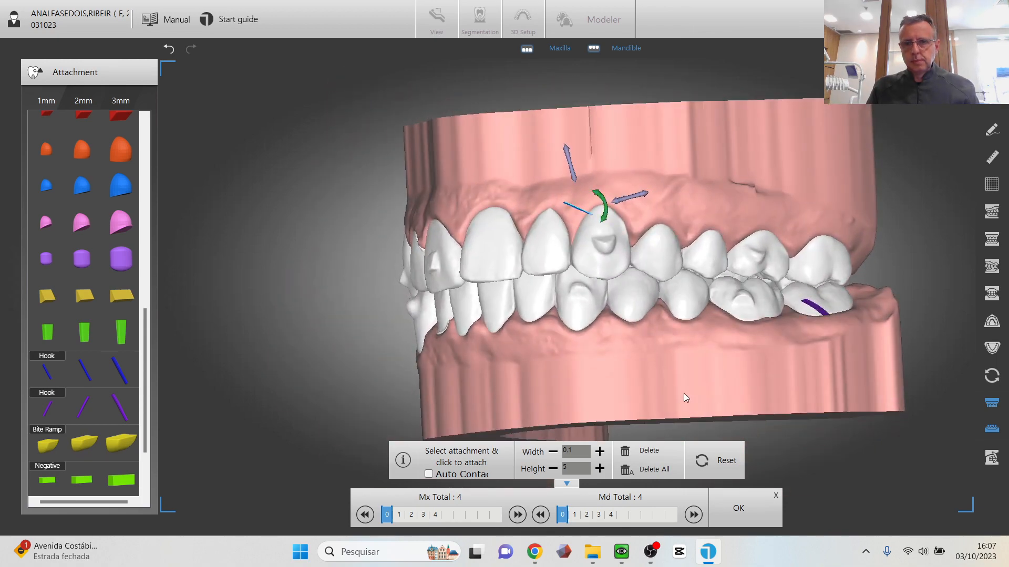
right_click_drag(683, 393, 811, 317)
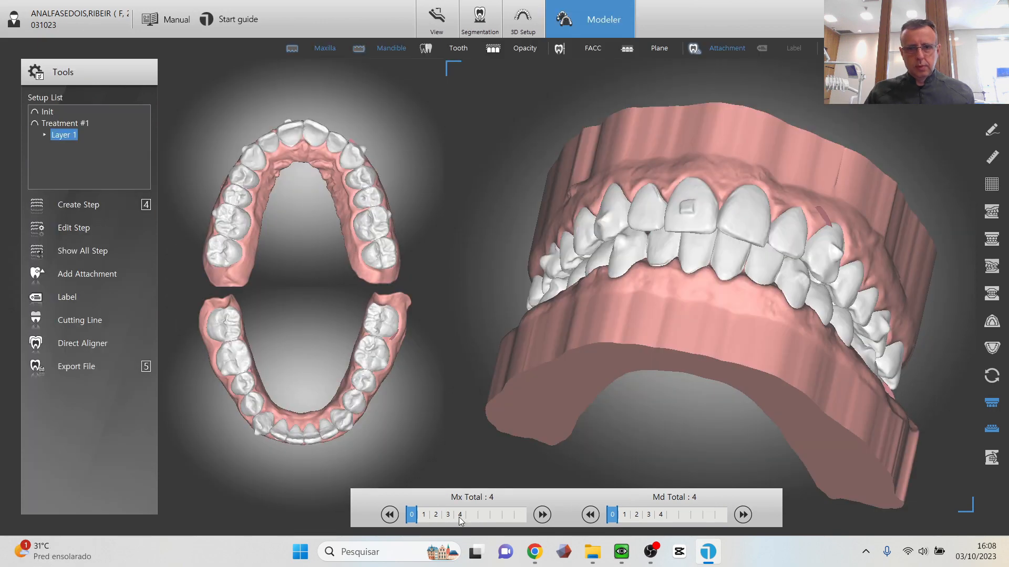
Compare the maxillary tooth positions at steps 0, 4 and 1
left_click(461, 517)
left_click(412, 517)
left_click(461, 517)
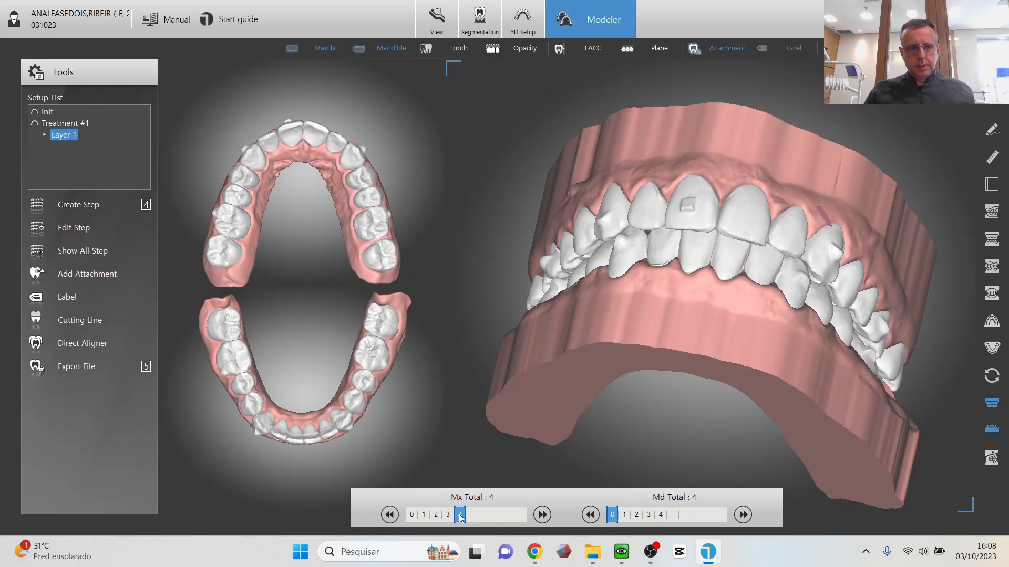
left_click(423, 518)
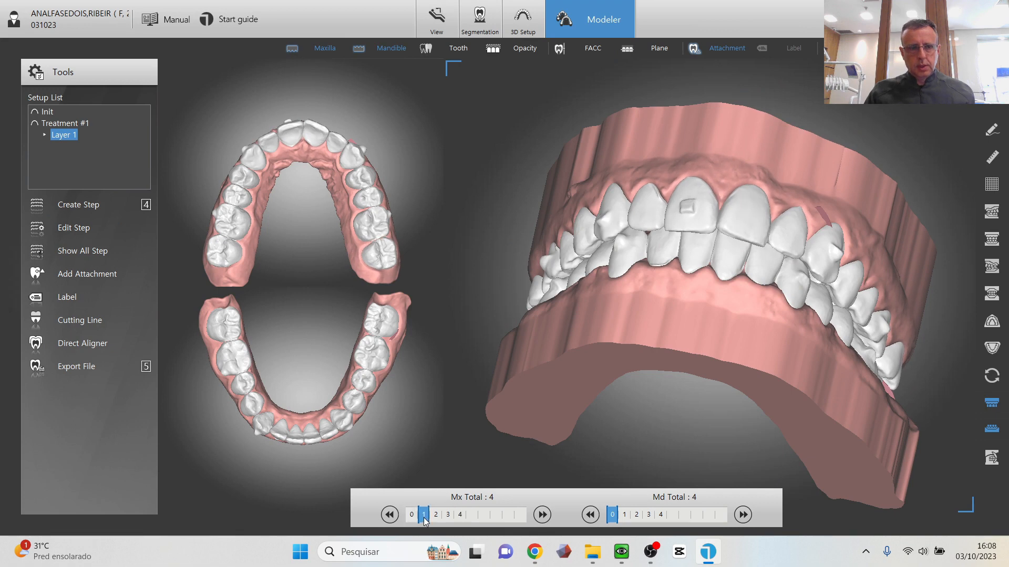
right_click_drag(739, 204, 741, 205)
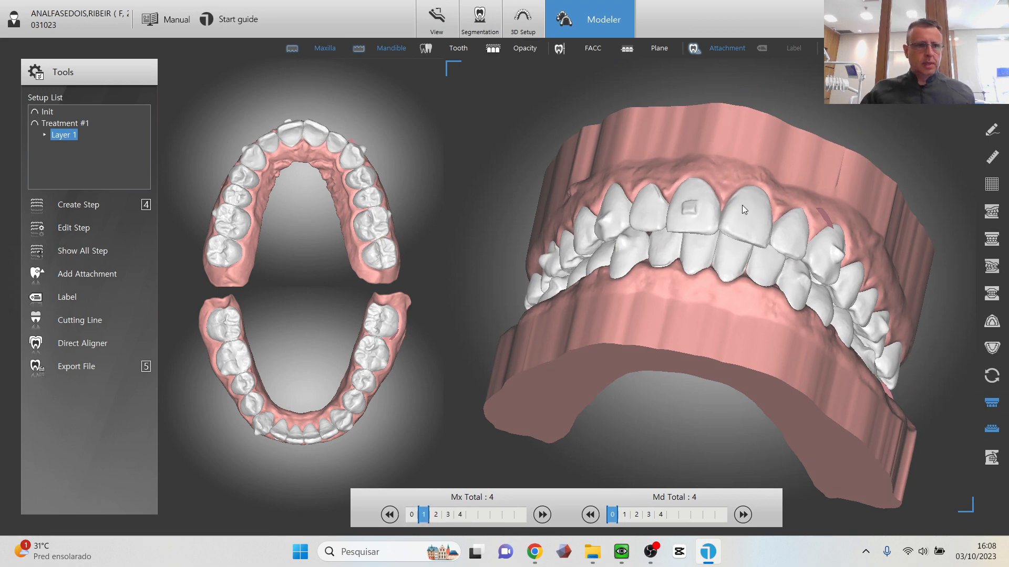
Reopen the tooth setup keeping the aligner information, and set the rotation of upper central incisor 21 to -8.0
left_click(519, 26)
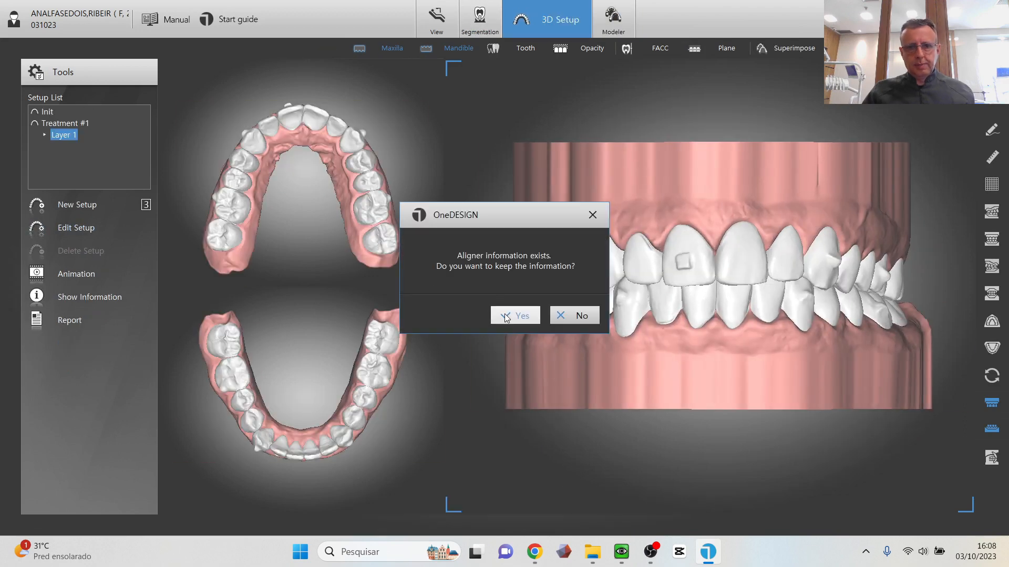
left_click(506, 317)
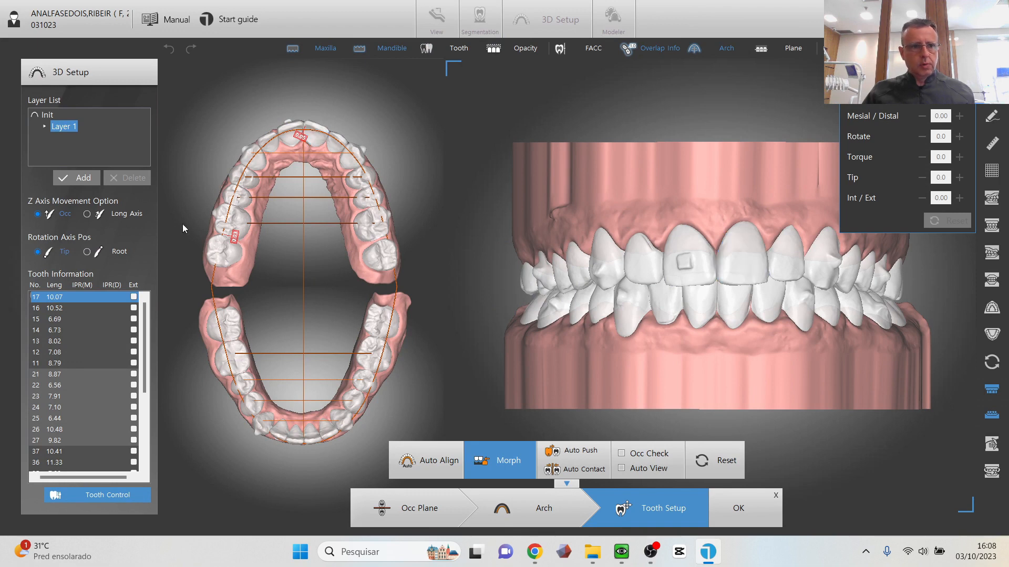
left_click(737, 266)
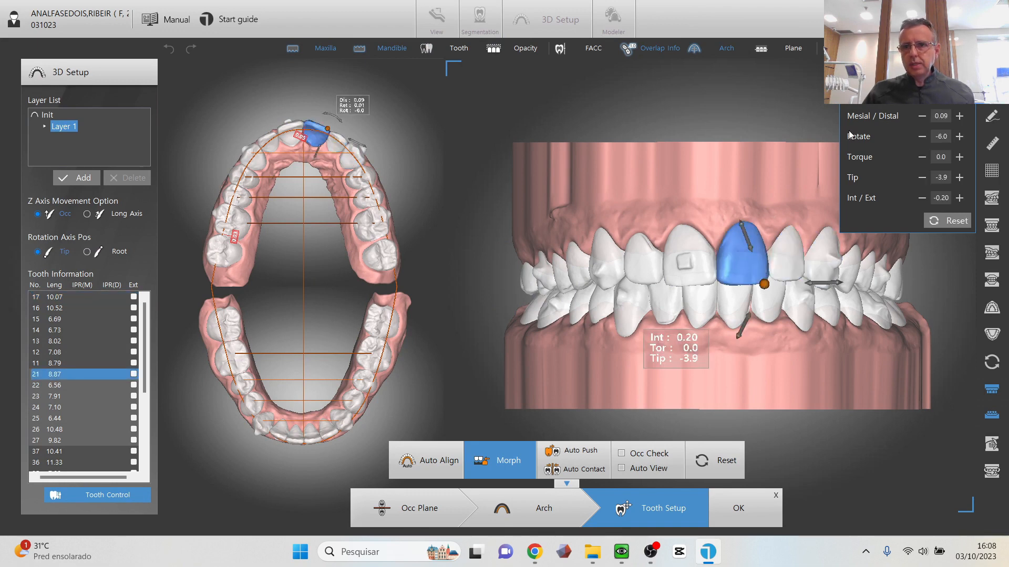
left_click(919, 134)
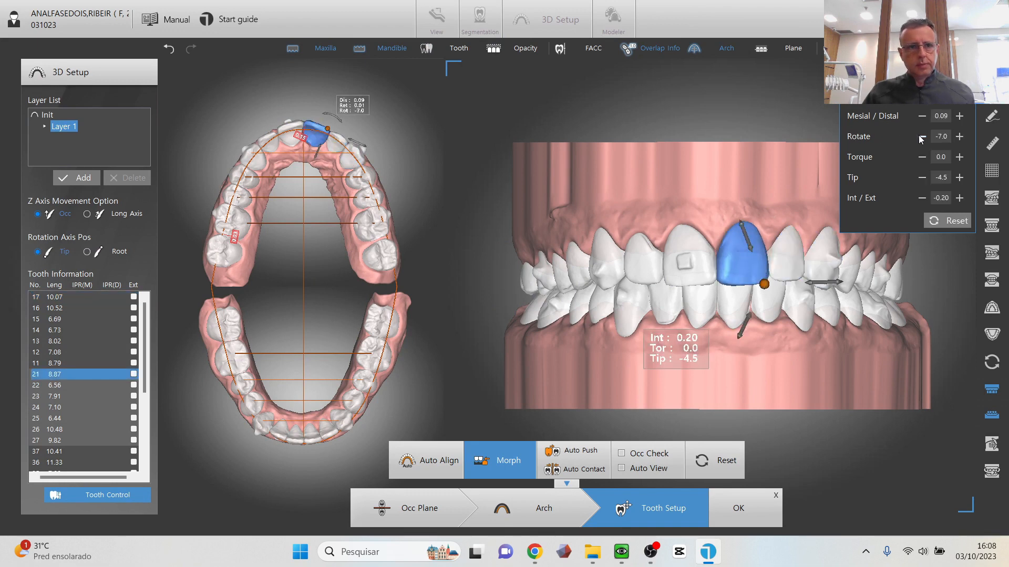
left_click(922, 136)
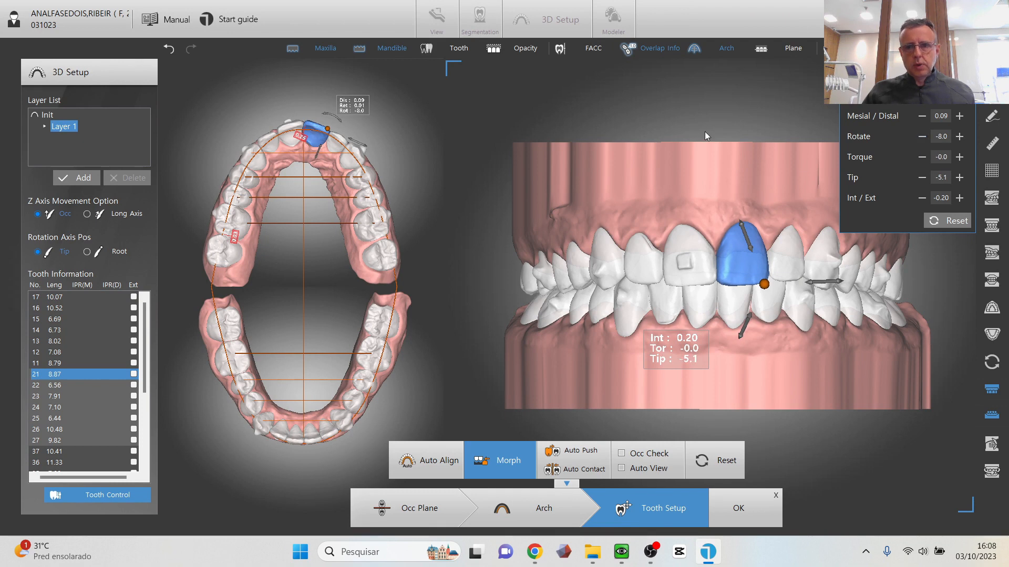
left_click_drag(705, 132, 675, 119)
left_click(738, 508)
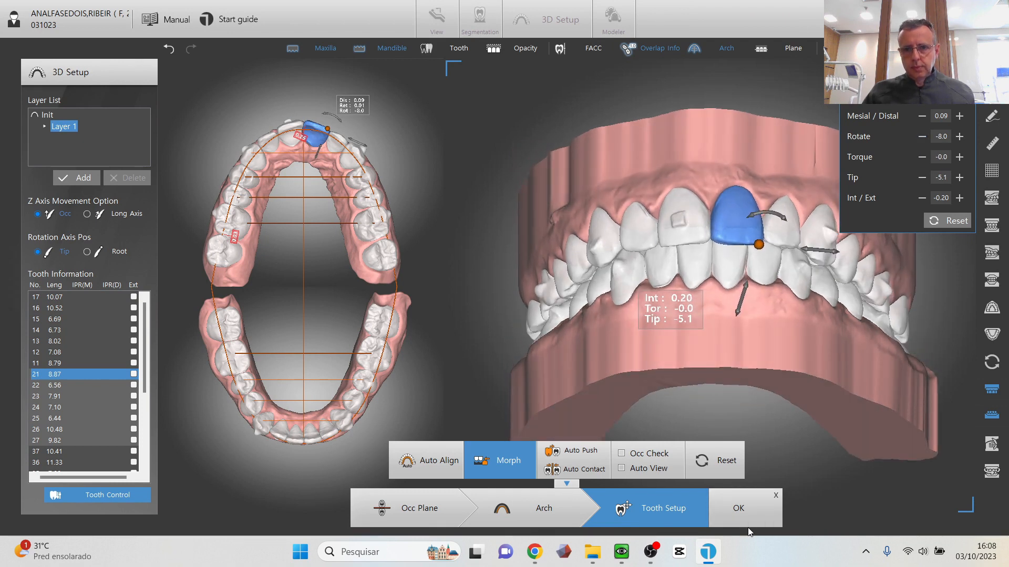
Recreate the aligner steps from the revised setup with 4 maxillary and 4 mandibular steps
left_click(612, 20)
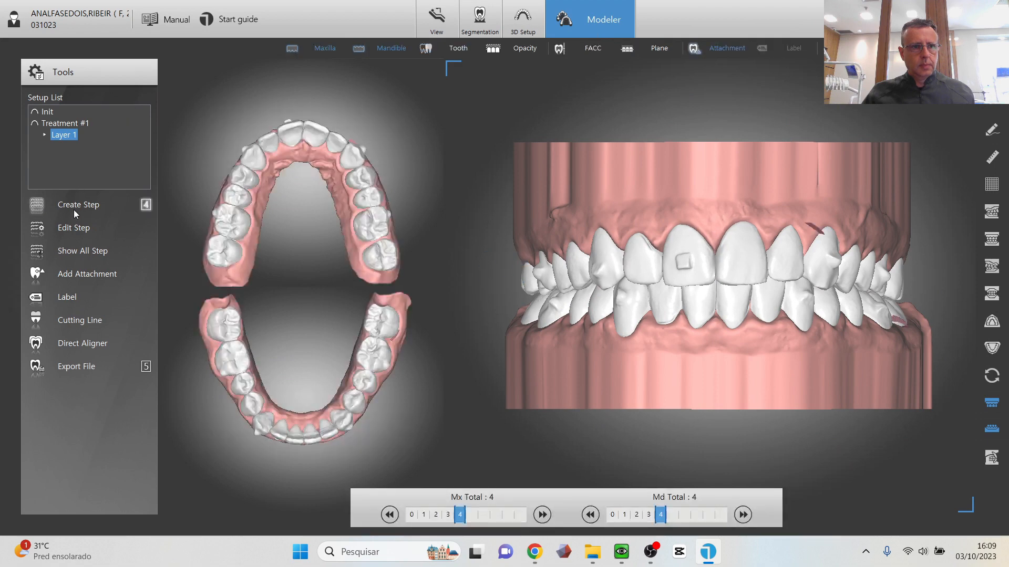
left_click(74, 206)
left_click(520, 316)
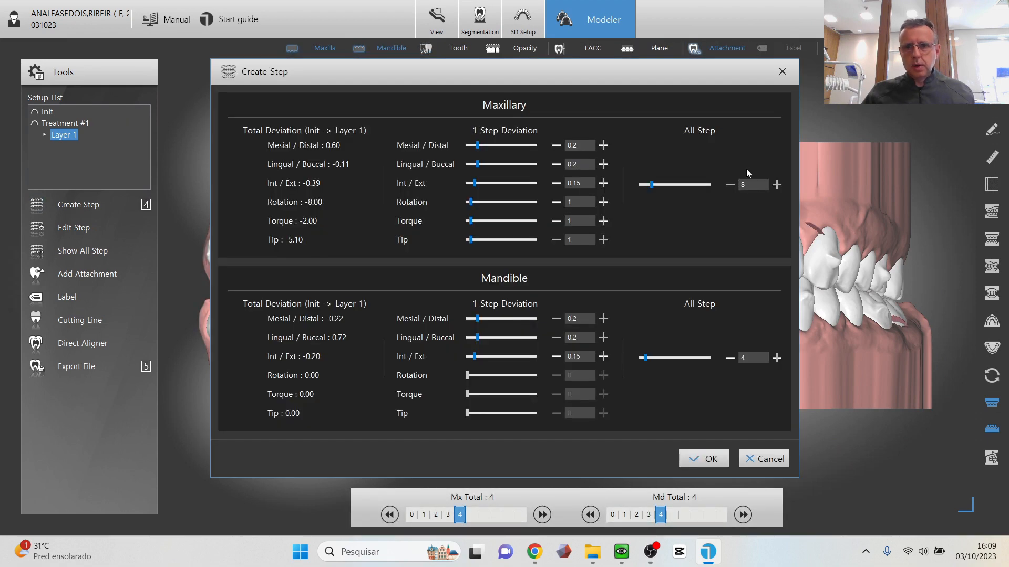
left_click(730, 185)
left_click(729, 185)
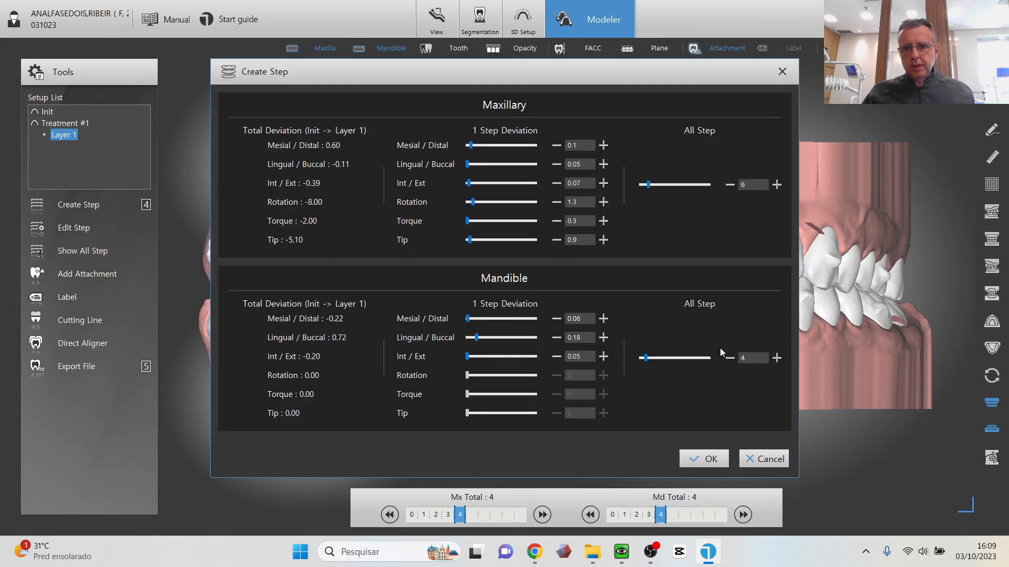
left_click(730, 189)
left_click(728, 185)
left_click(709, 459)
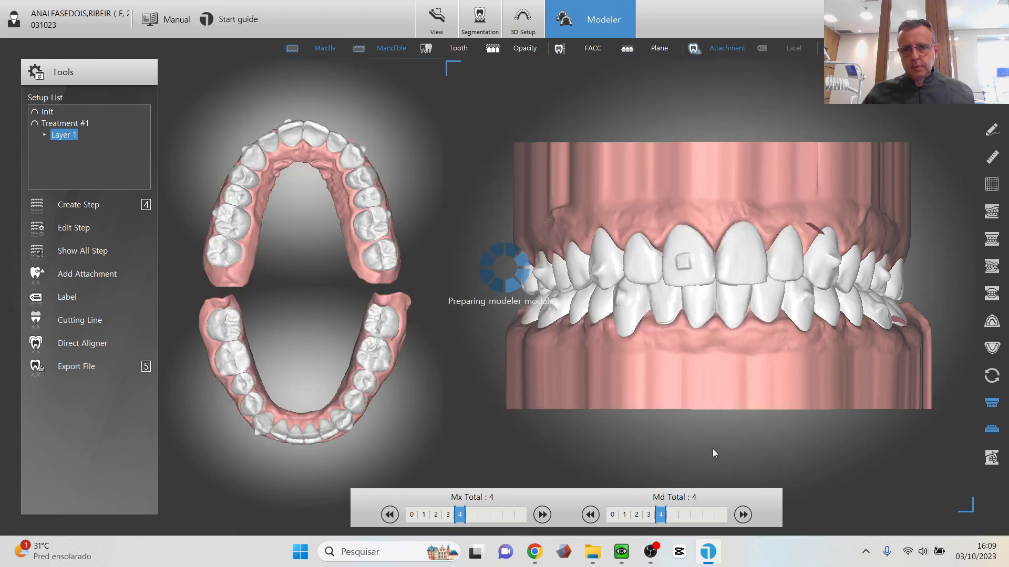
Check maxillary steps 1, 2 and 4 of the new sequence and accept the steps
right_click_drag(705, 440, 756, 281)
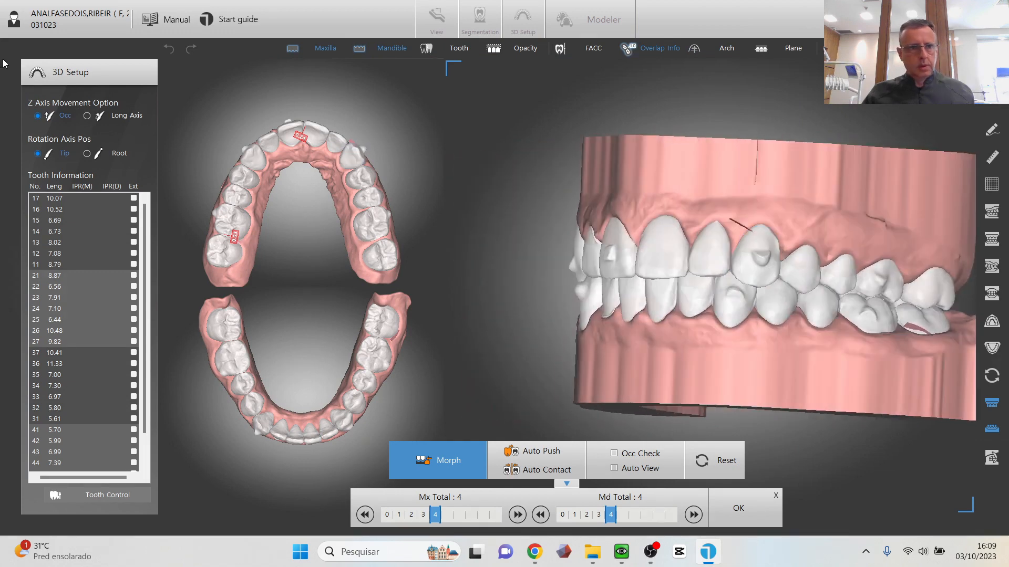
left_click(398, 515)
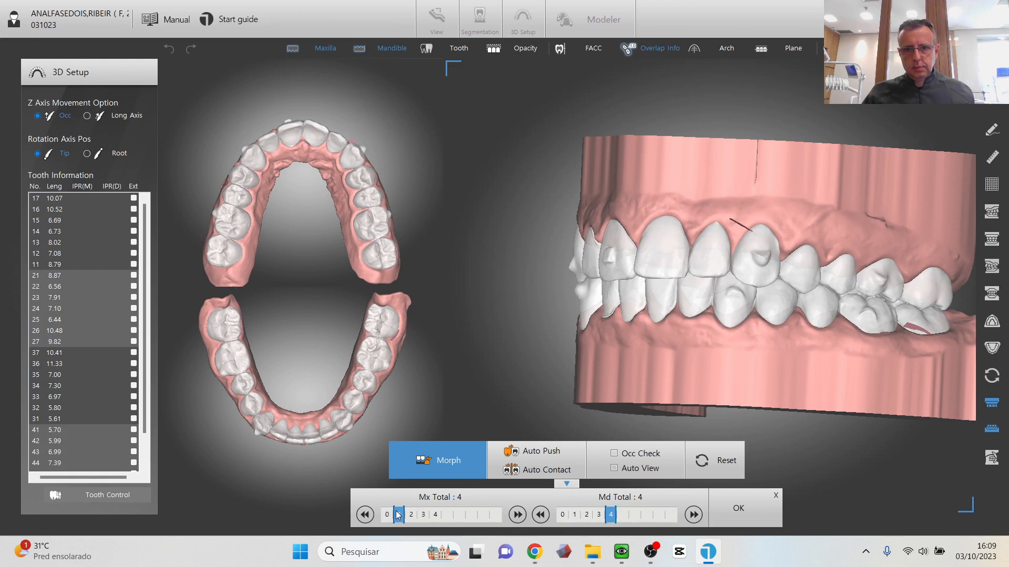
left_click(410, 515)
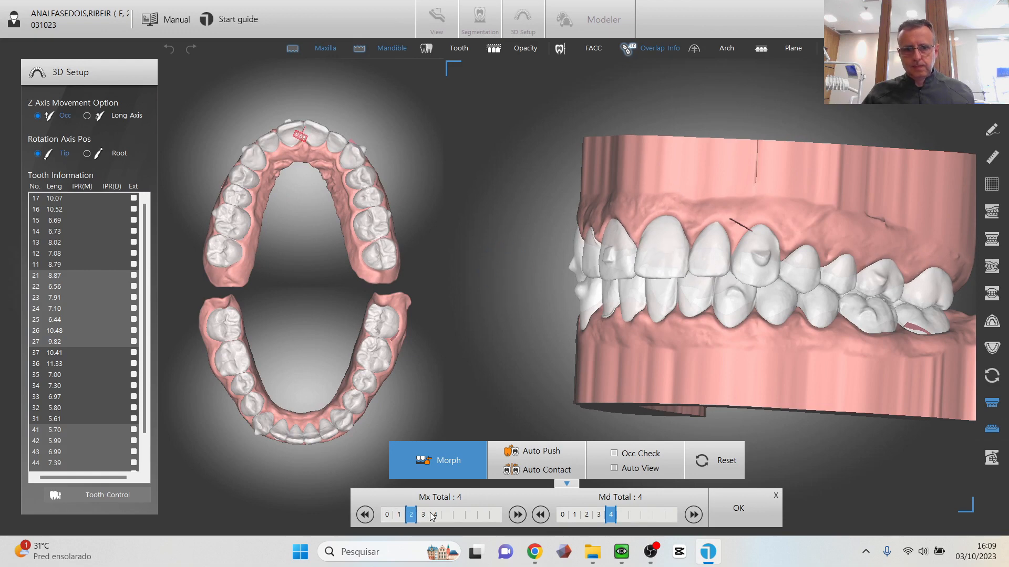
left_click(434, 515)
right_click_drag(507, 354, 652, 376)
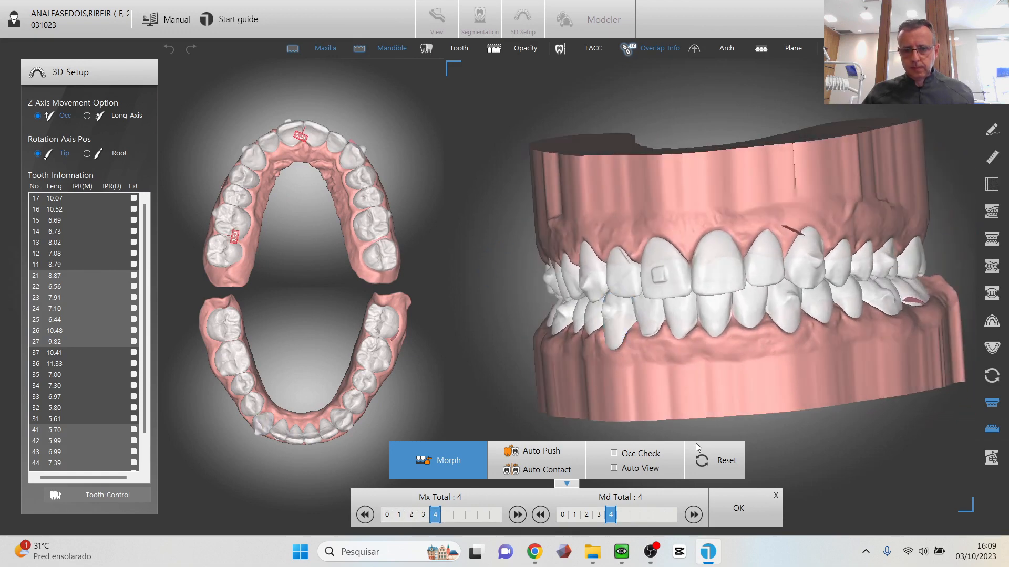
left_click(743, 510)
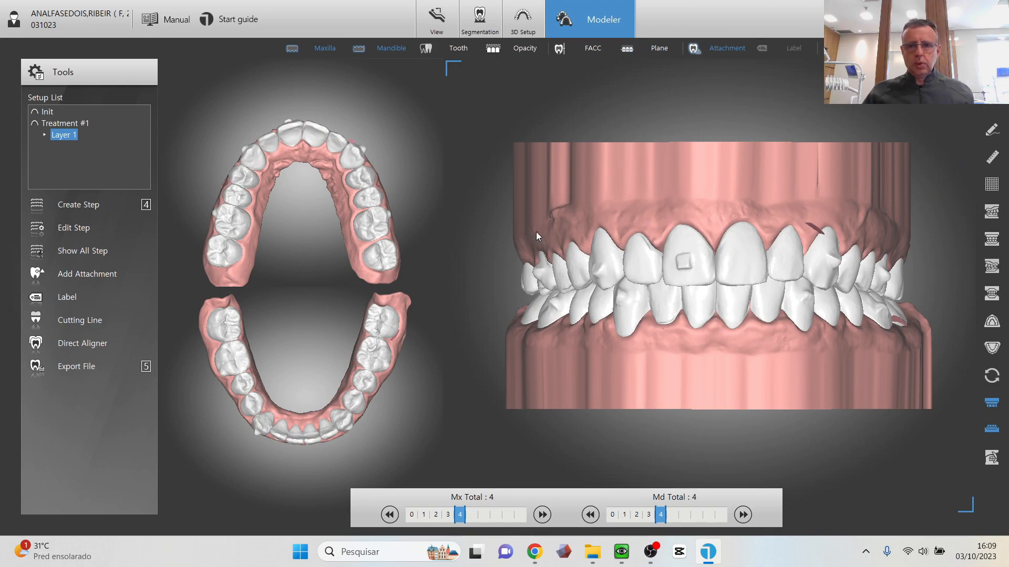
Inspect the occlusion from both sides and compare the Init setup with Layer 1 of Treatment #1
right_click_drag(536, 232, 815, 261)
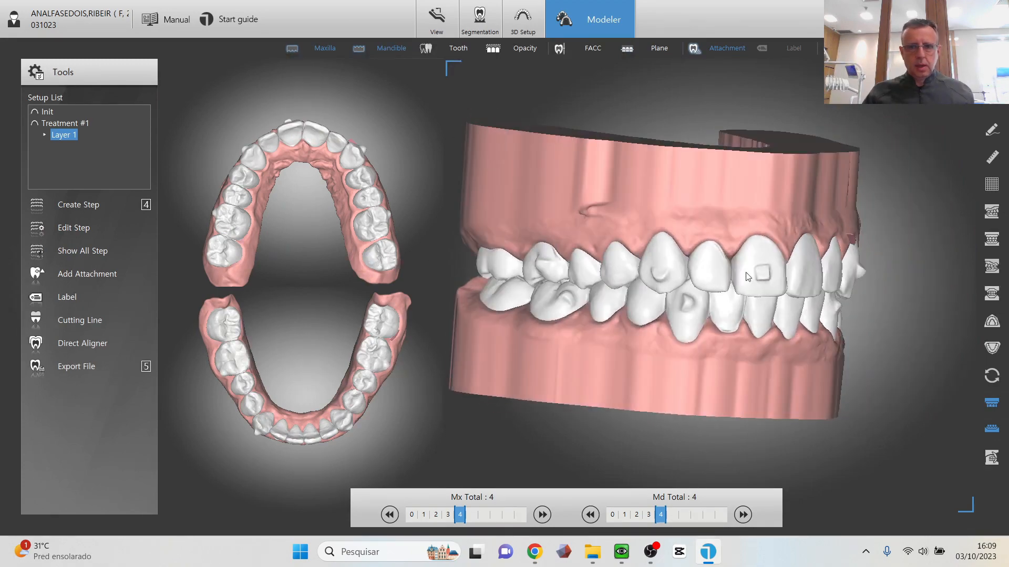
right_click_drag(746, 276, 795, 270)
right_click_drag(531, 268, 777, 378)
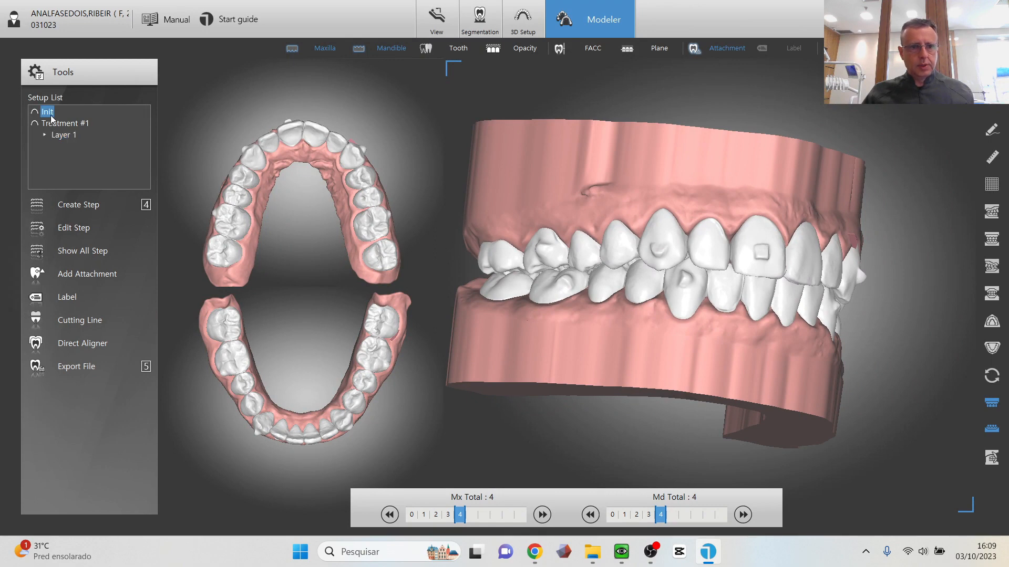
left_click(58, 137)
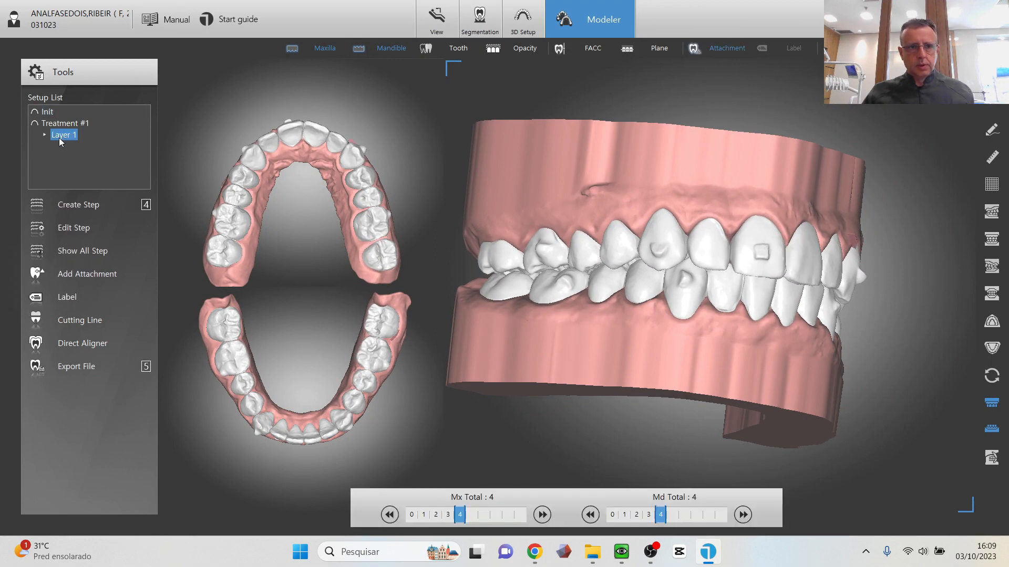
left_click(42, 111)
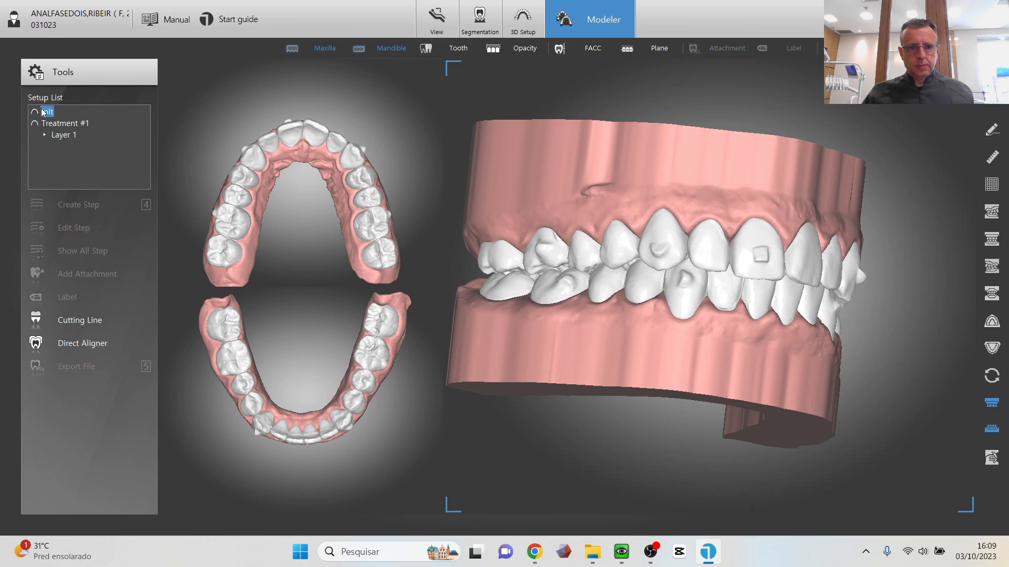
left_click(59, 138)
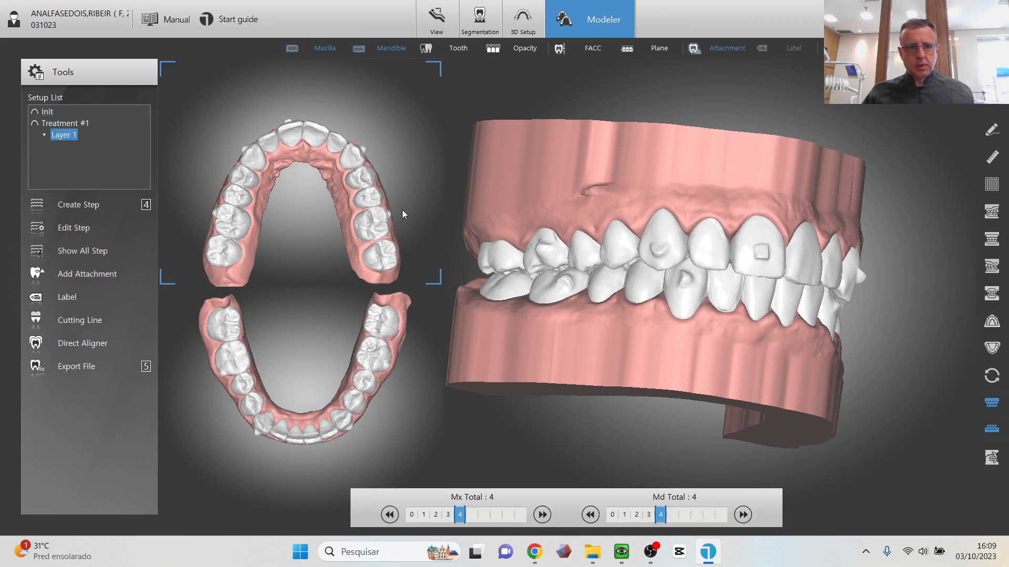
left_click_drag(401, 209, 315, 226)
left_click_drag(930, 215, 742, 273)
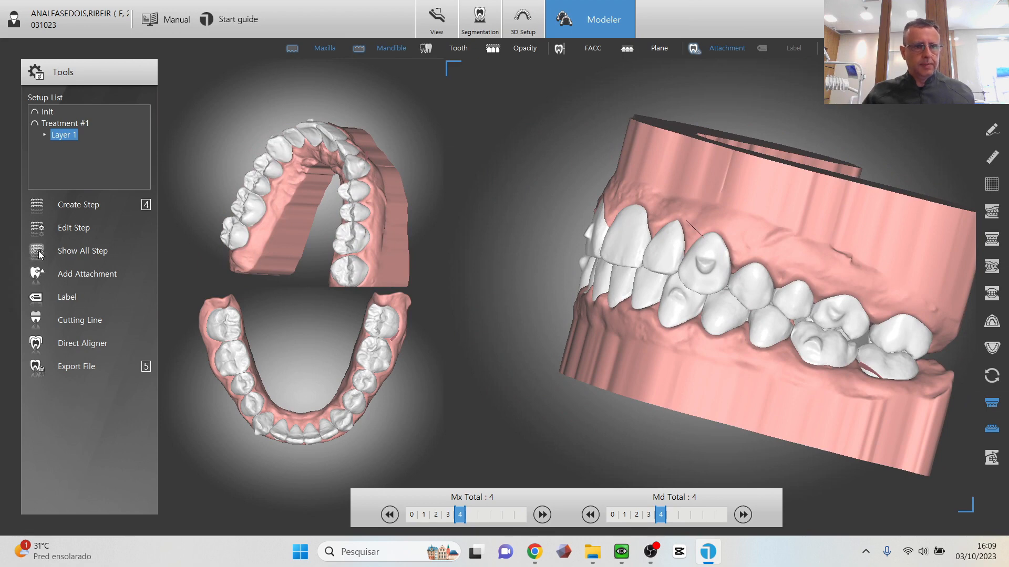
Add a step number label to the maxillary right second premolar and rotate it into reading orientation
left_click(65, 299)
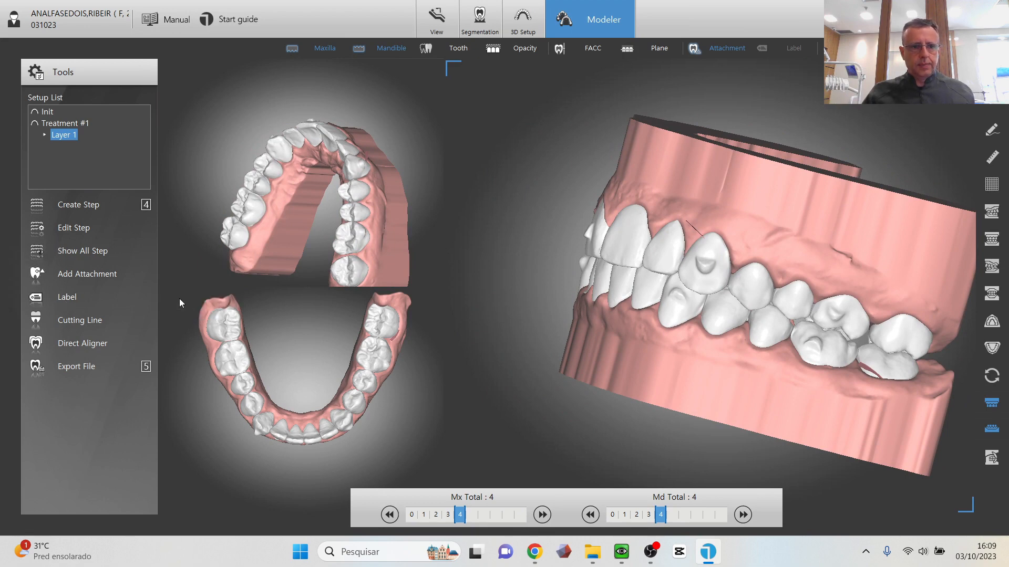
left_click(178, 295)
left_click_drag(180, 269, 427, 293)
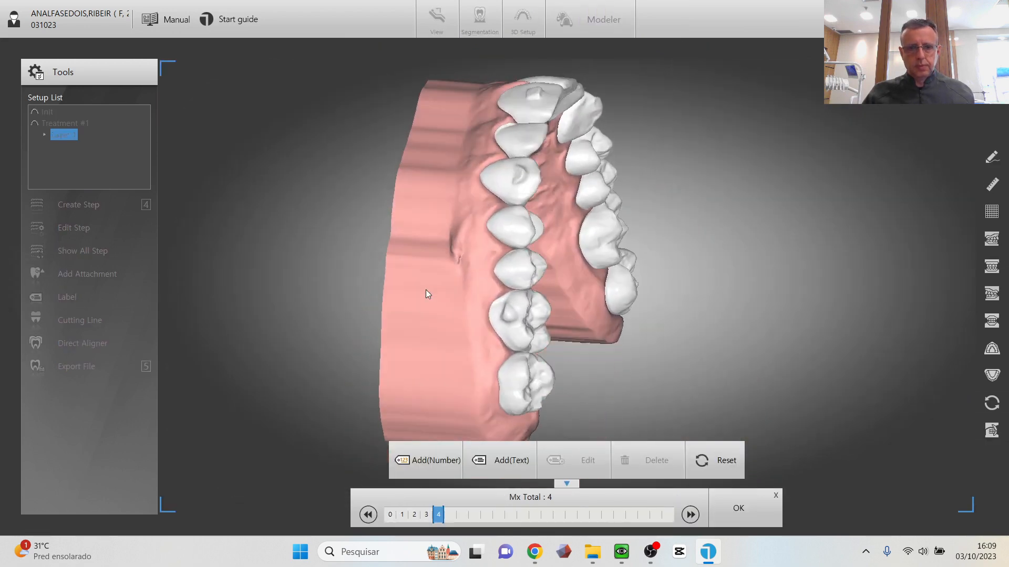
left_click(426, 460)
left_click(494, 315)
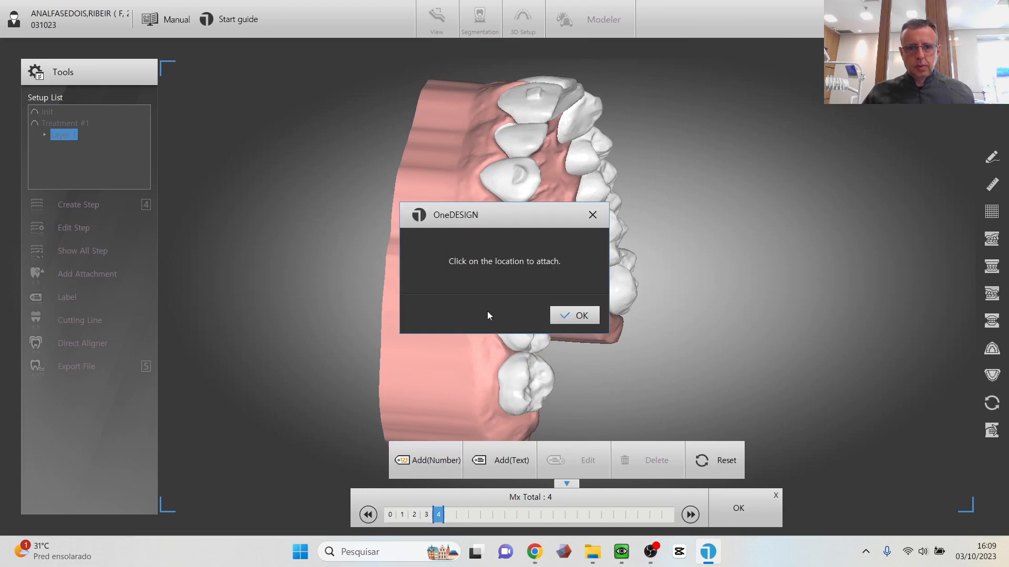
left_click(565, 316)
left_click(513, 268)
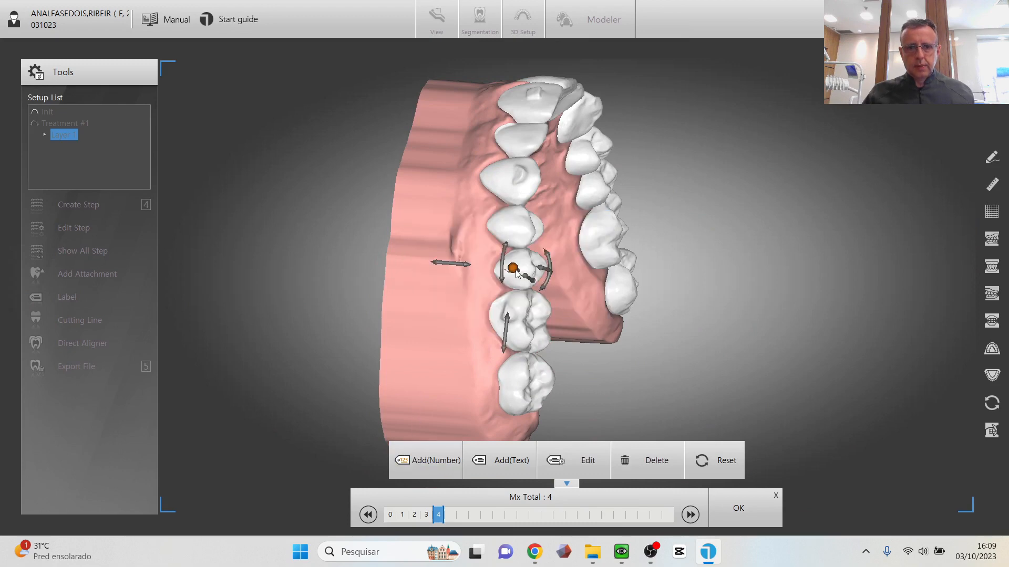
left_click_drag(471, 282, 468, 261)
Create a text label with the patient's identifier and place it on the maxillary model's buccal side below the numbered premolar's gum line
left_click(497, 459)
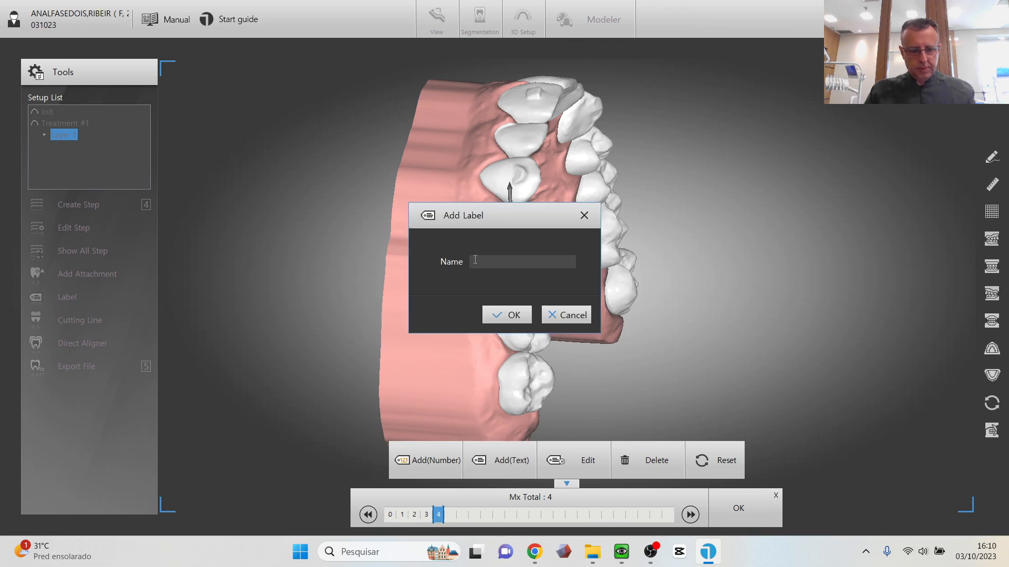
type("alau")
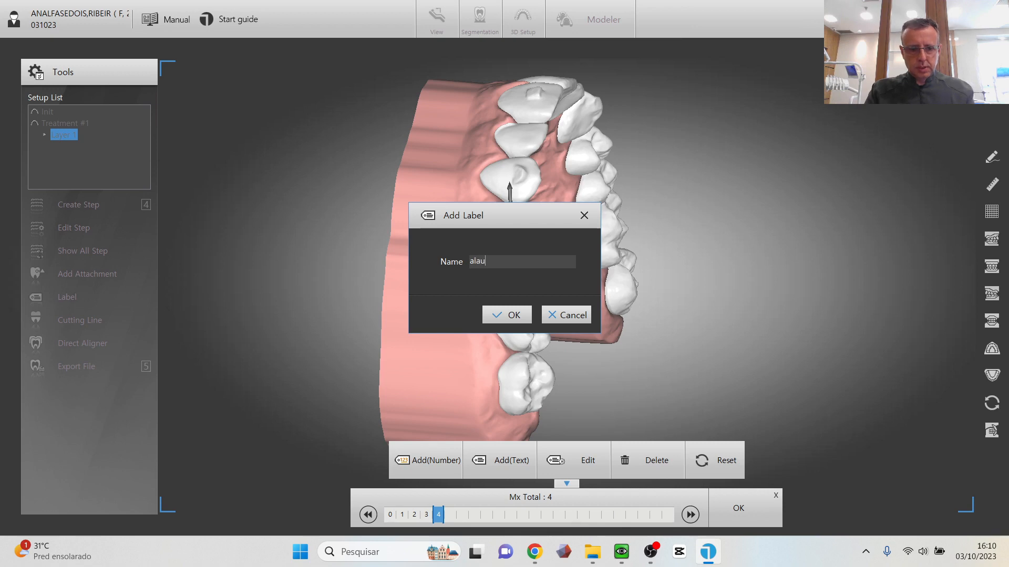
type("ra")
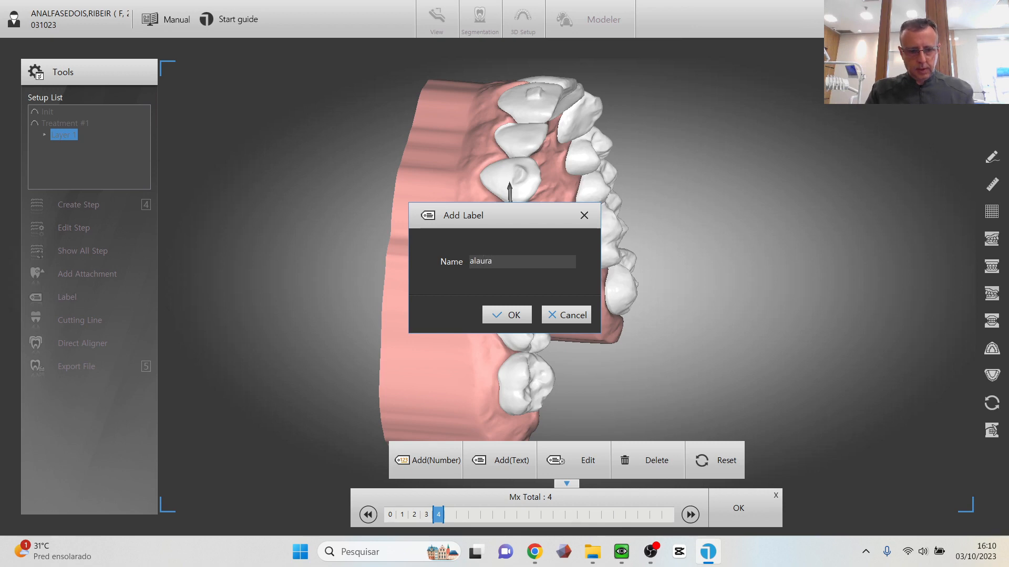
type("f2")
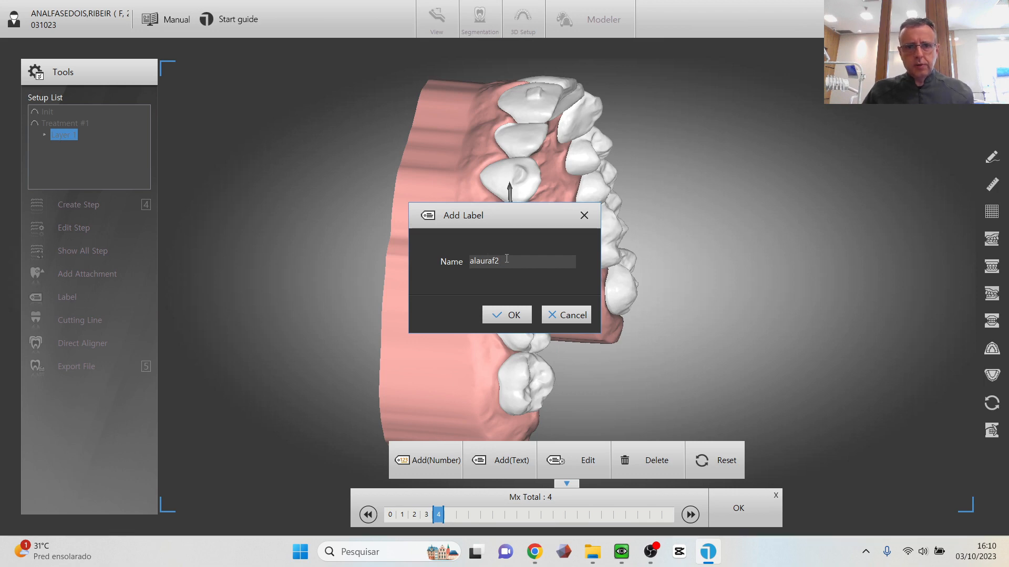
left_click_drag(500, 261, 452, 261)
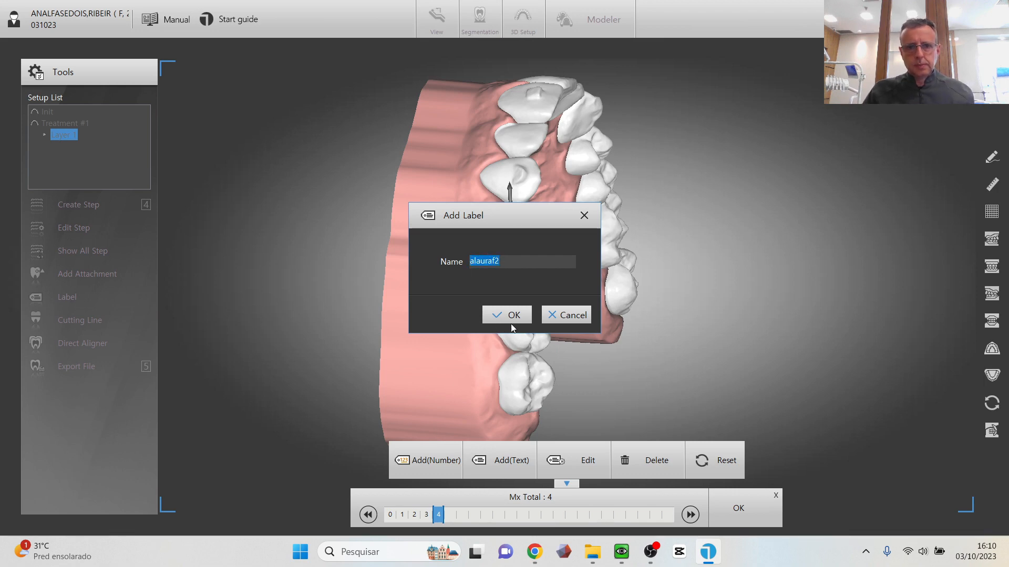
left_click(511, 318)
left_click(564, 311)
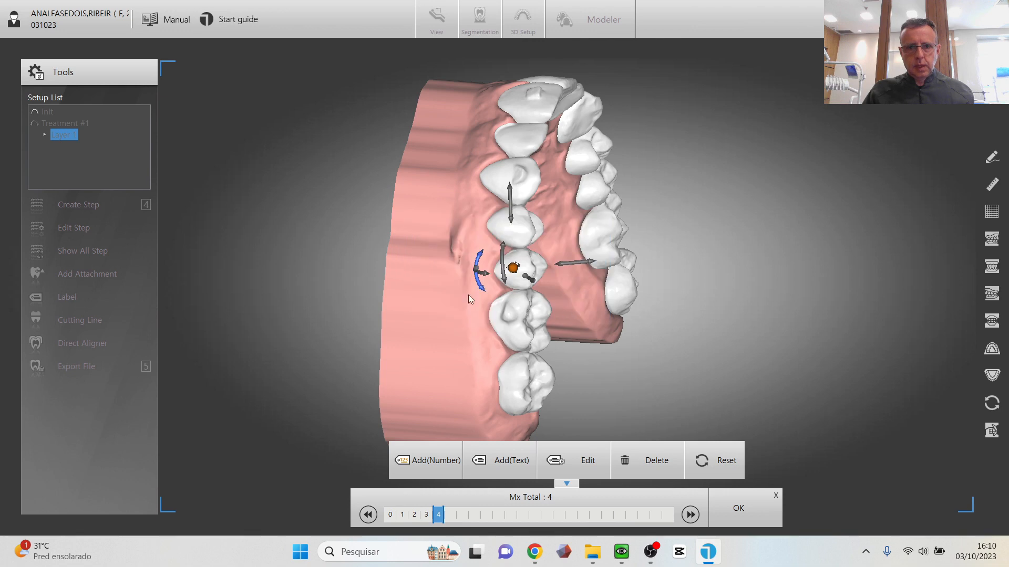
right_click_drag(412, 296, 471, 267)
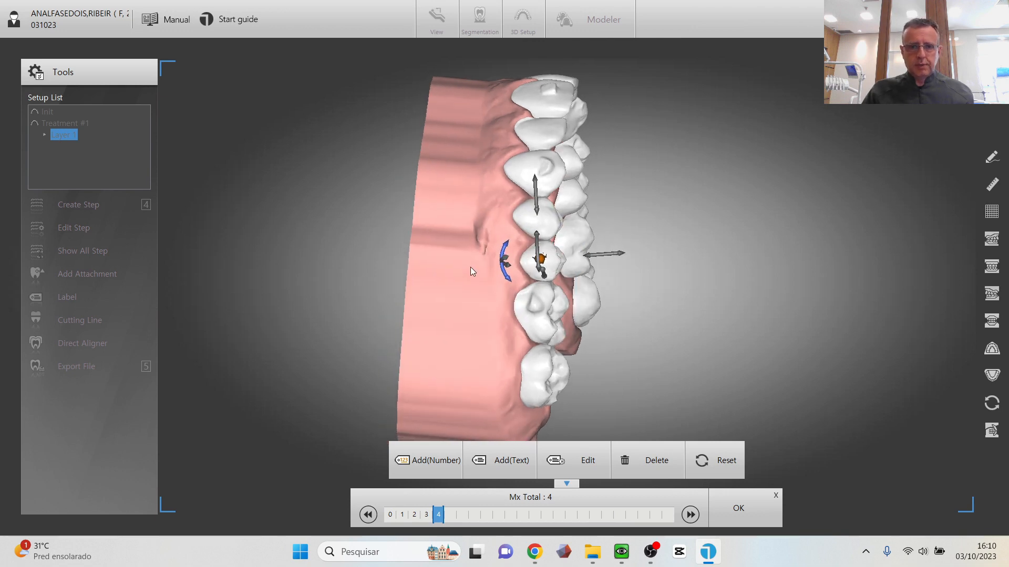
left_click(414, 297)
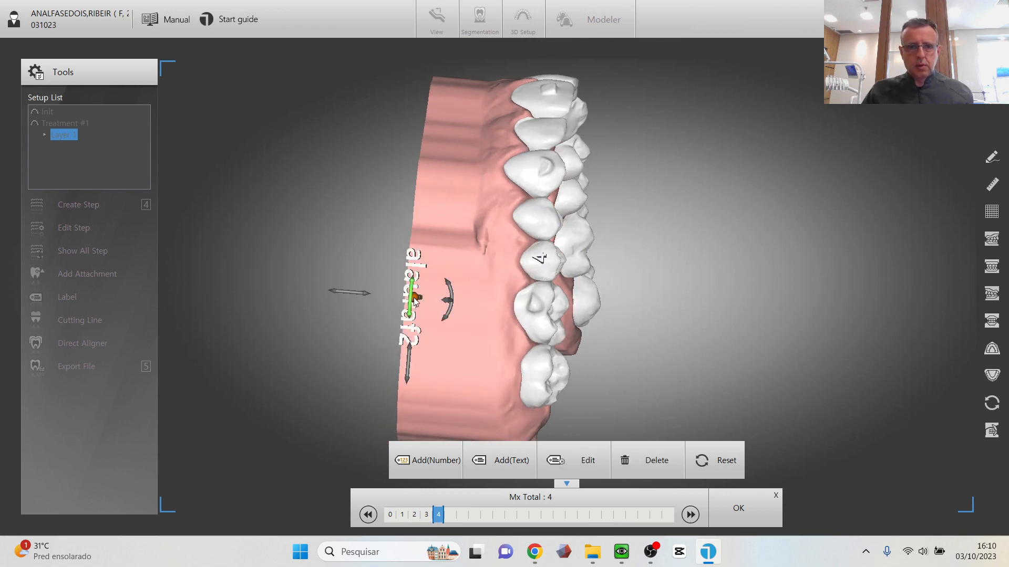
Turn the patient label around to the opposite reading direction and move it closer to the premolar and molar gum margin
left_click_drag(365, 293, 374, 298)
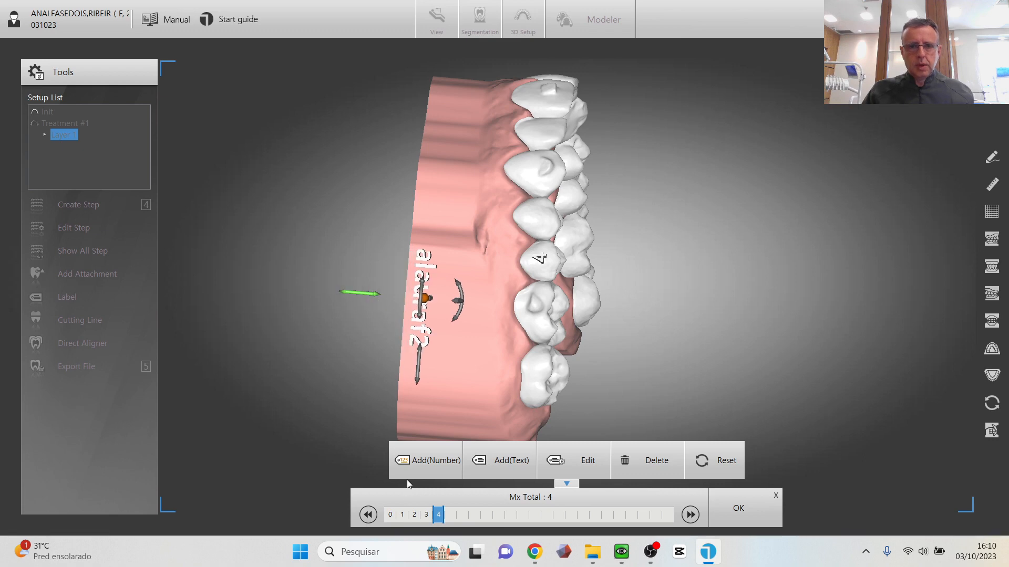
right_click_drag(457, 178, 468, 151)
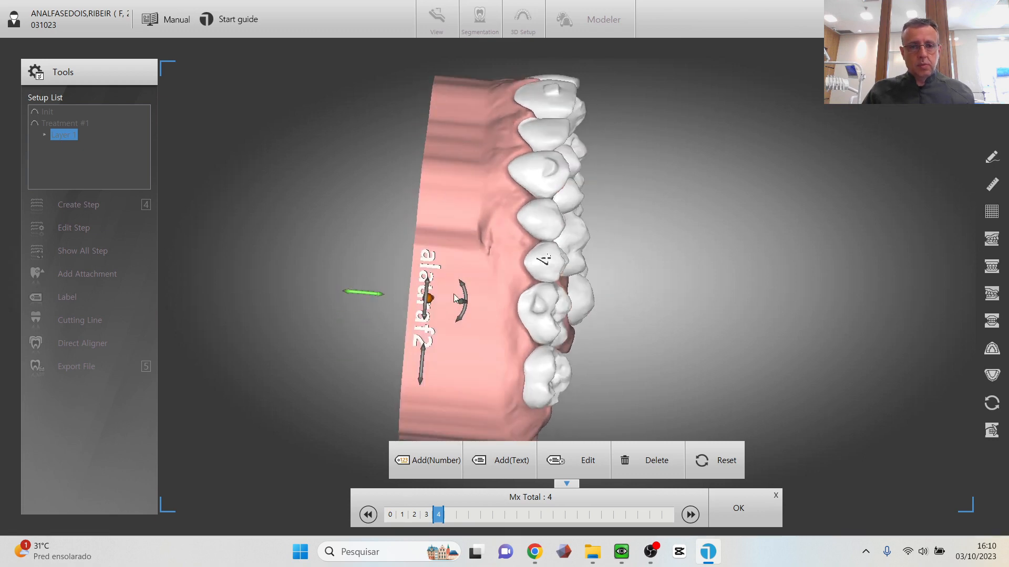
left_click_drag(464, 290, 335, 321)
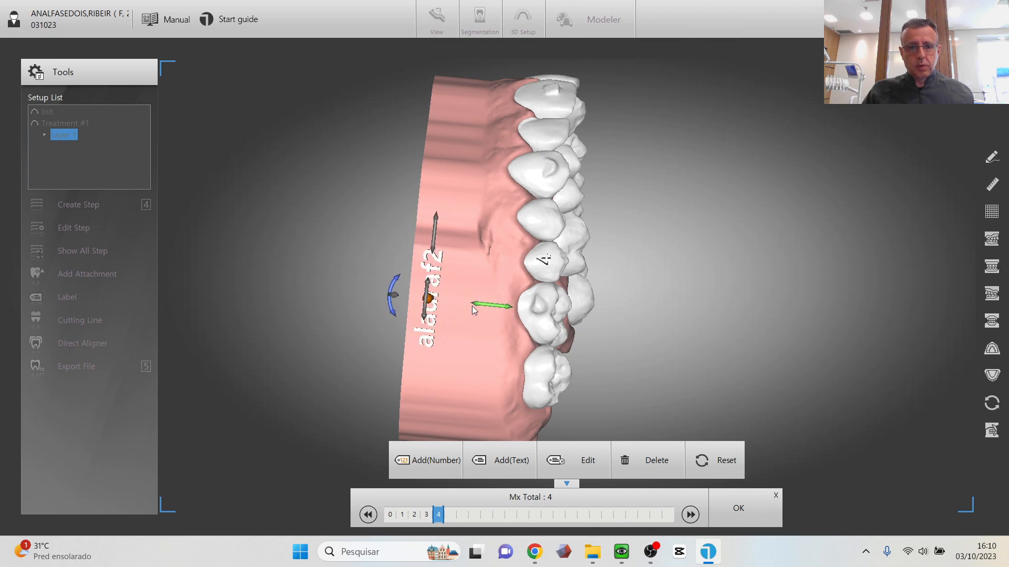
left_click_drag(472, 306, 547, 310)
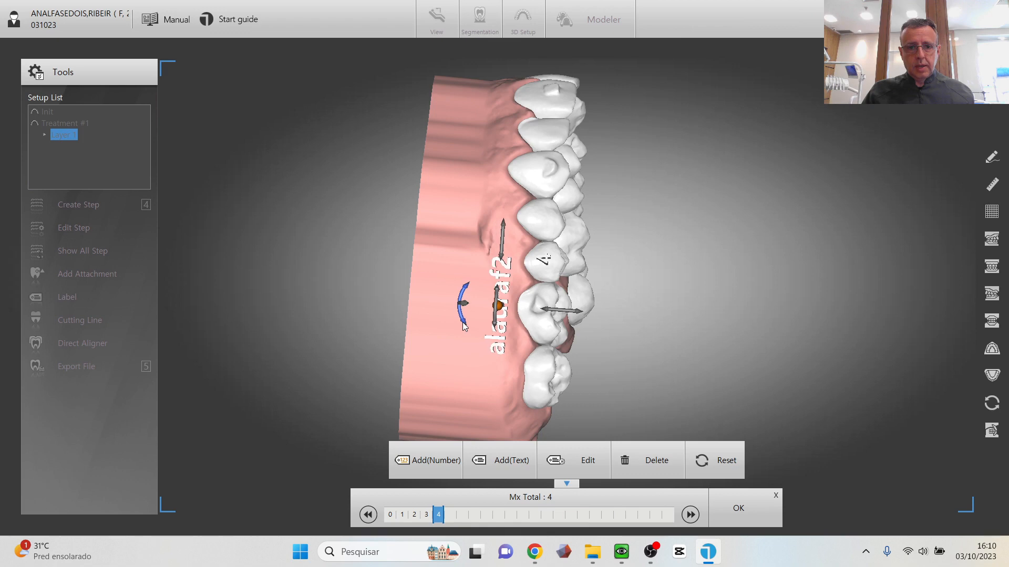
left_click_drag(503, 238, 503, 212)
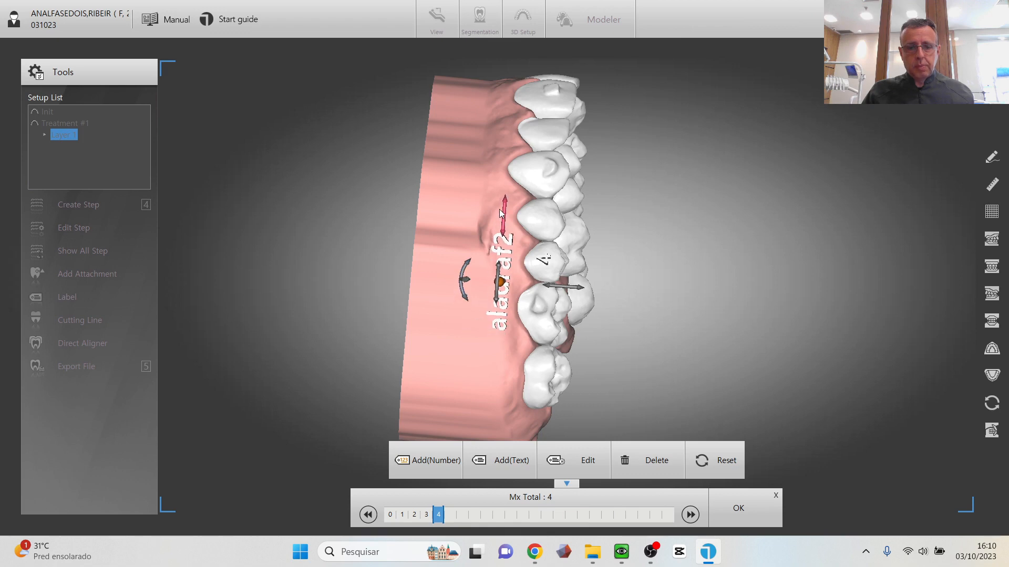
Fine-tune the patient label's angle against the buccal gum surface and accept the maxillary labels
right_click_drag(501, 213, 249, 266)
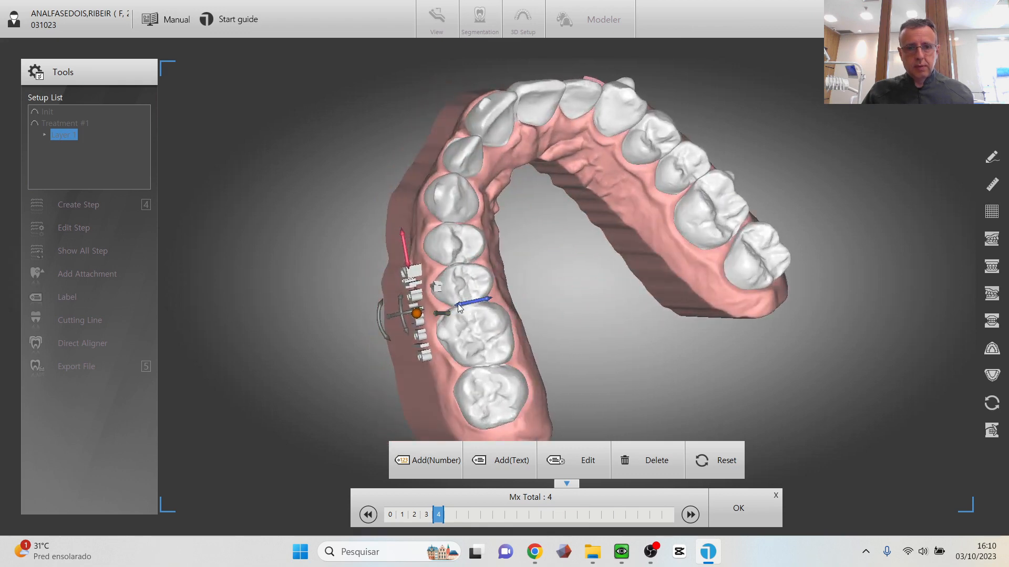
scroll(344, 337, "up", 2)
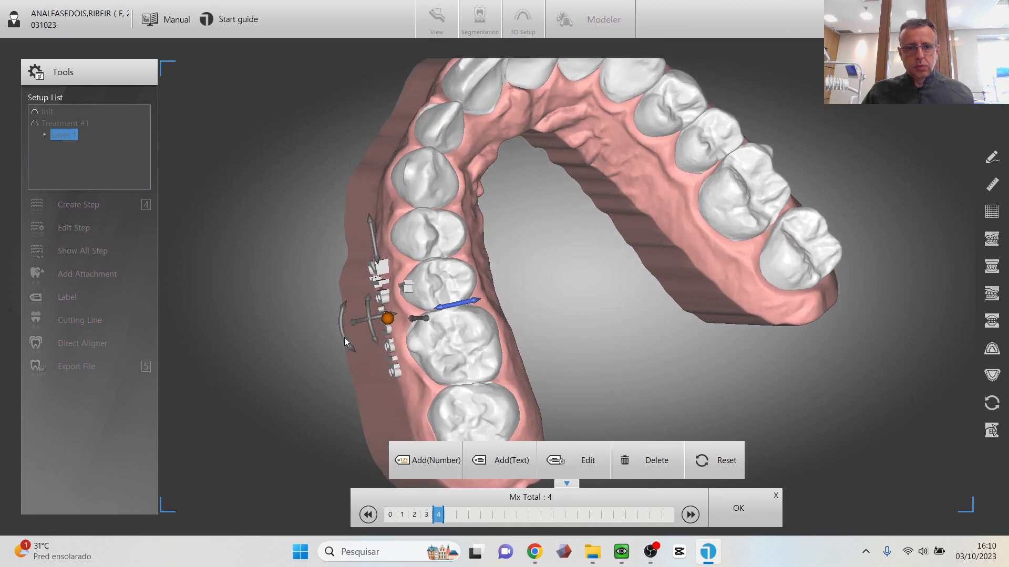
scroll(344, 338, "up", 1)
left_click_drag(331, 336, 329, 334)
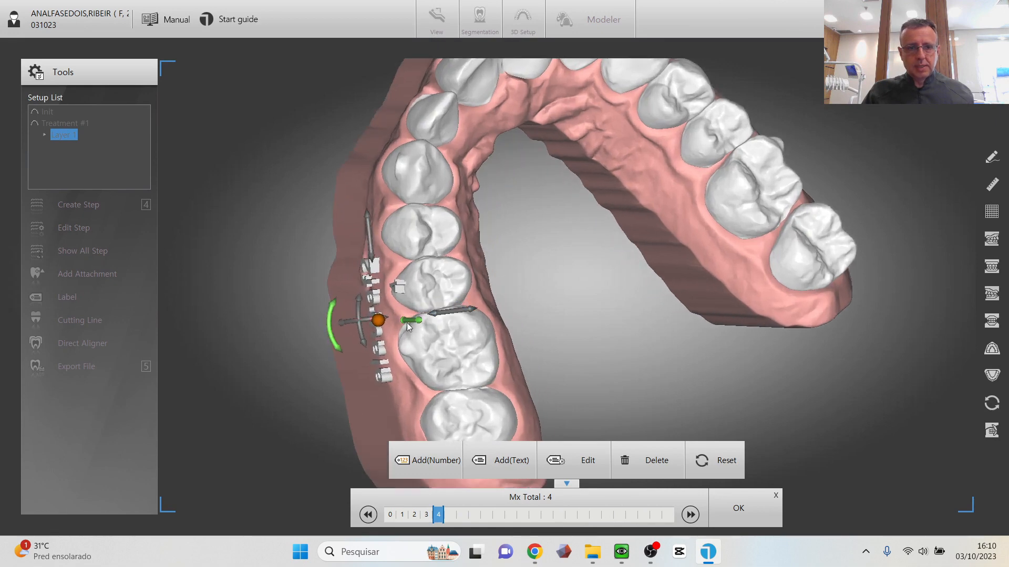
middle_click_drag(434, 313, 602, 238)
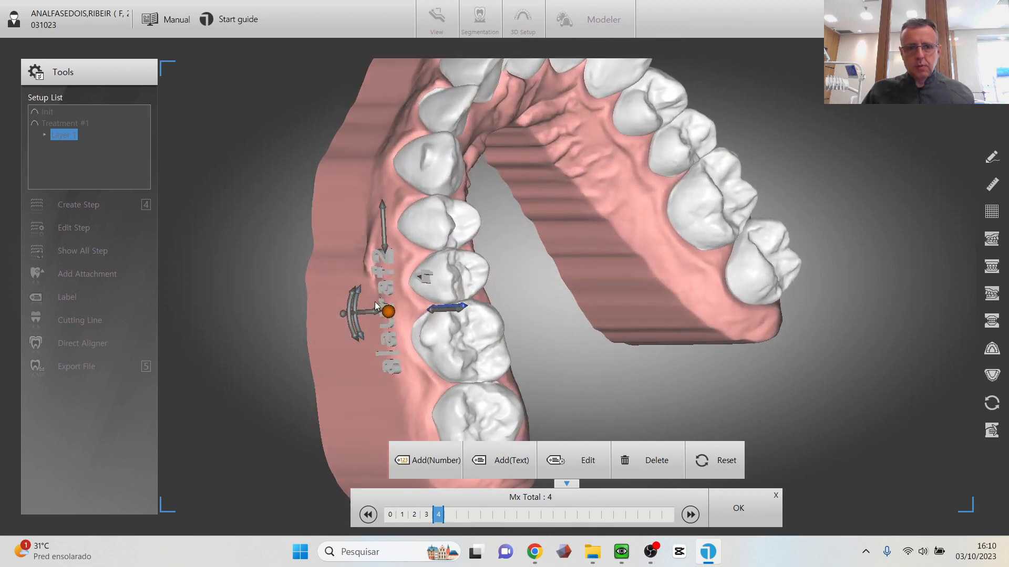
middle_click_drag(528, 270, 731, 291)
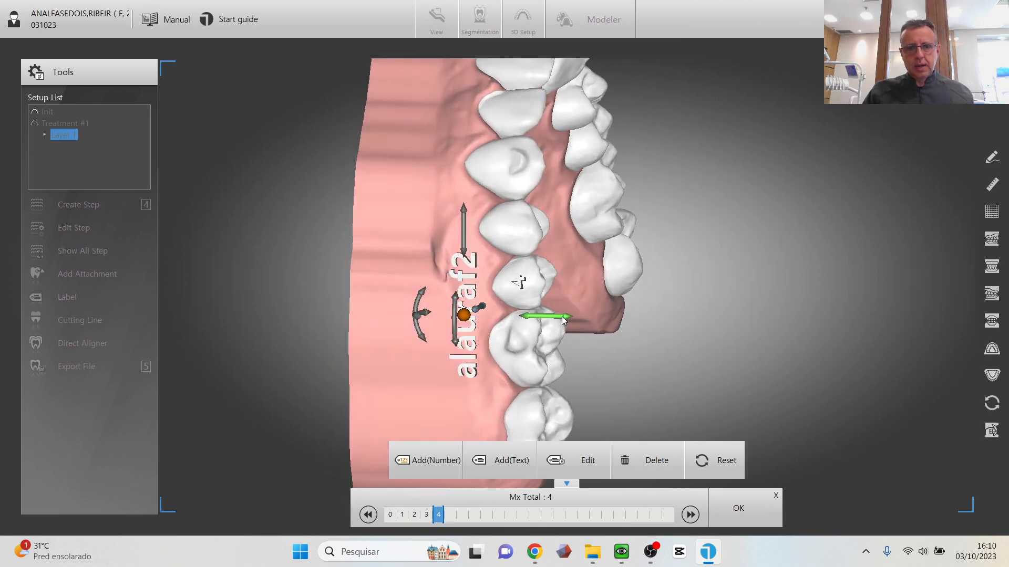
middle_click_drag(743, 314, 686, 380)
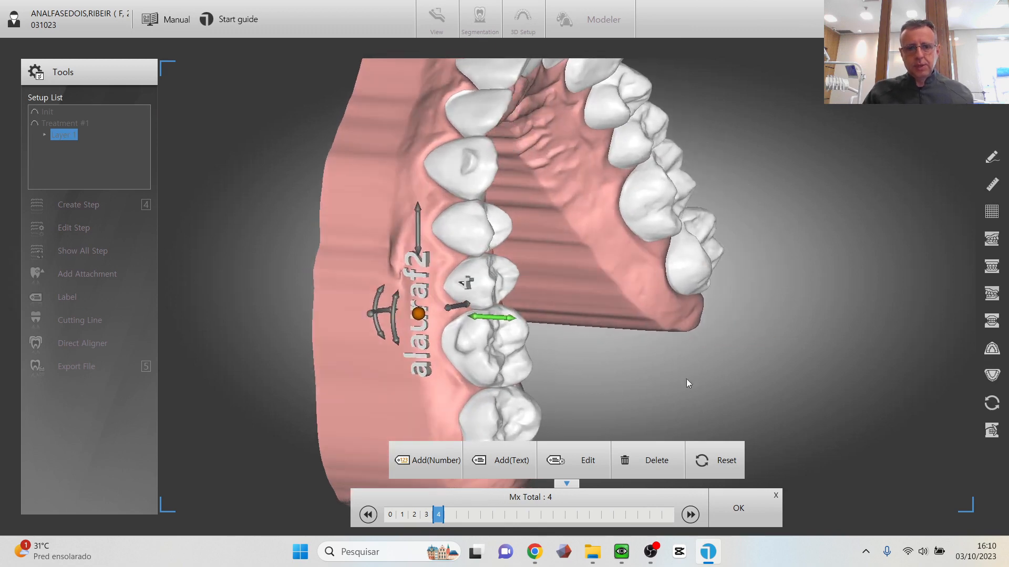
left_click(740, 505)
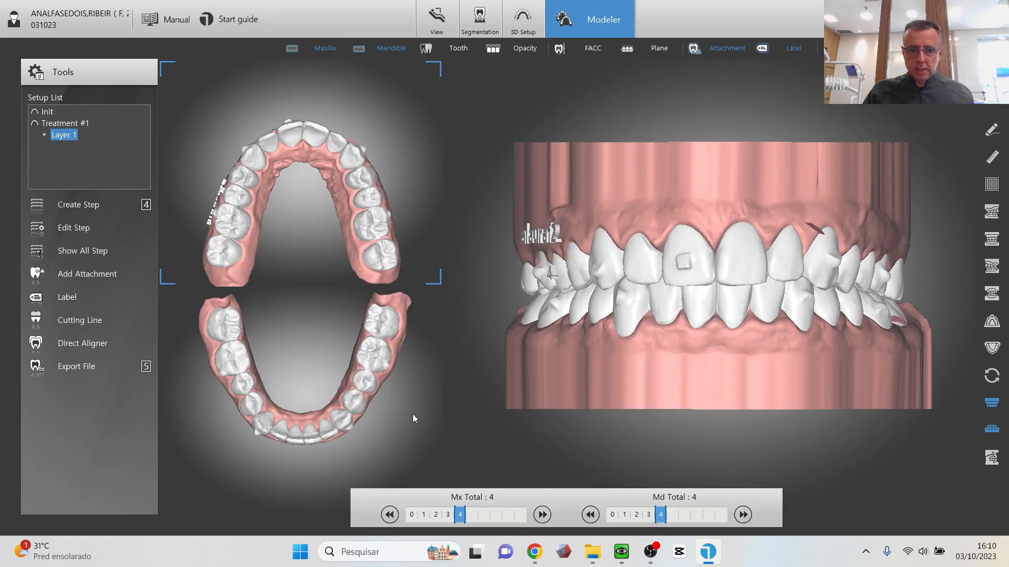
Reopen the maxillary labels and copy the existing patient label's text, leaving the label unchanged
left_click(61, 297)
left_click(179, 298)
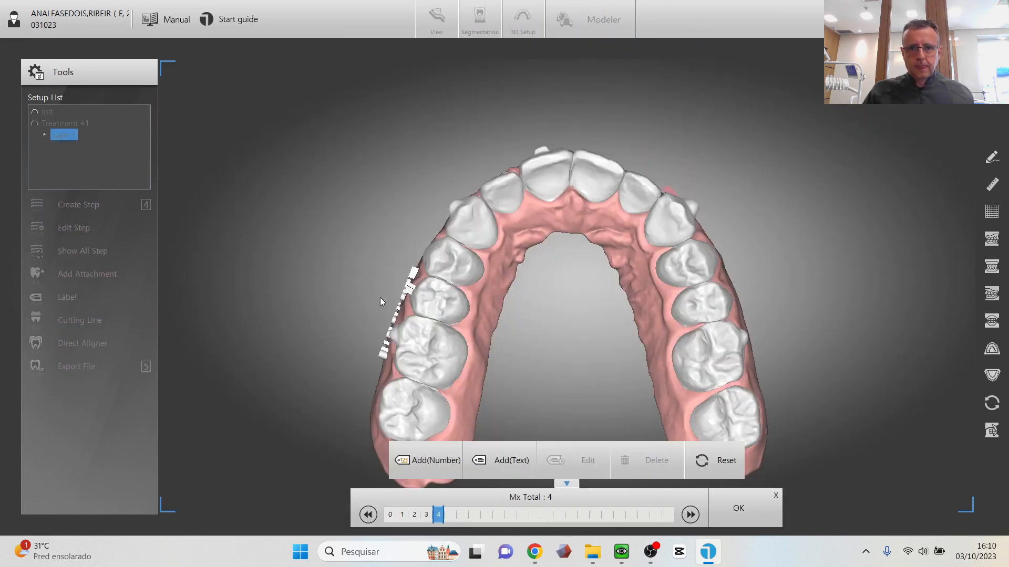
left_click(479, 463)
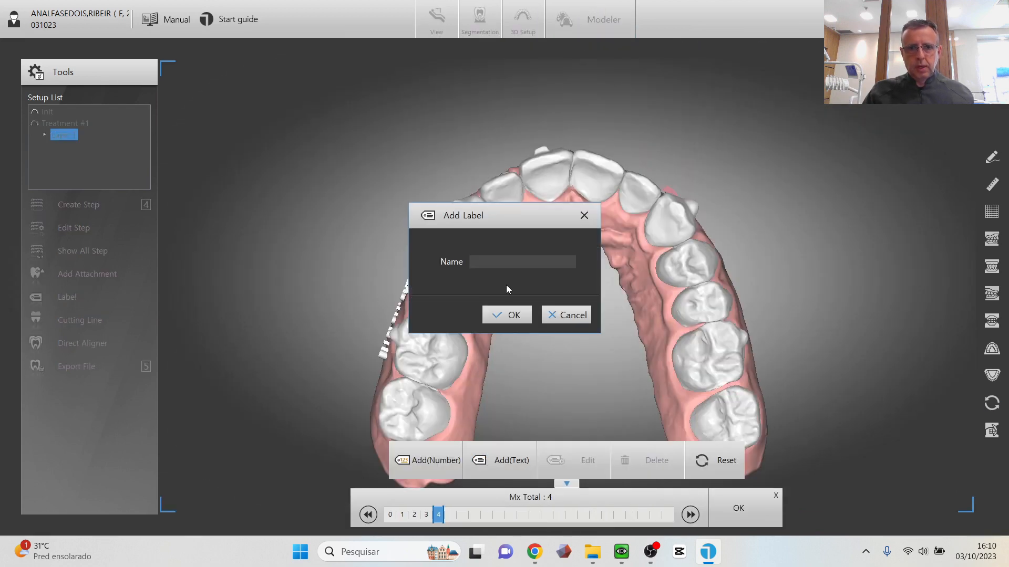
left_click(558, 315)
left_click(401, 320)
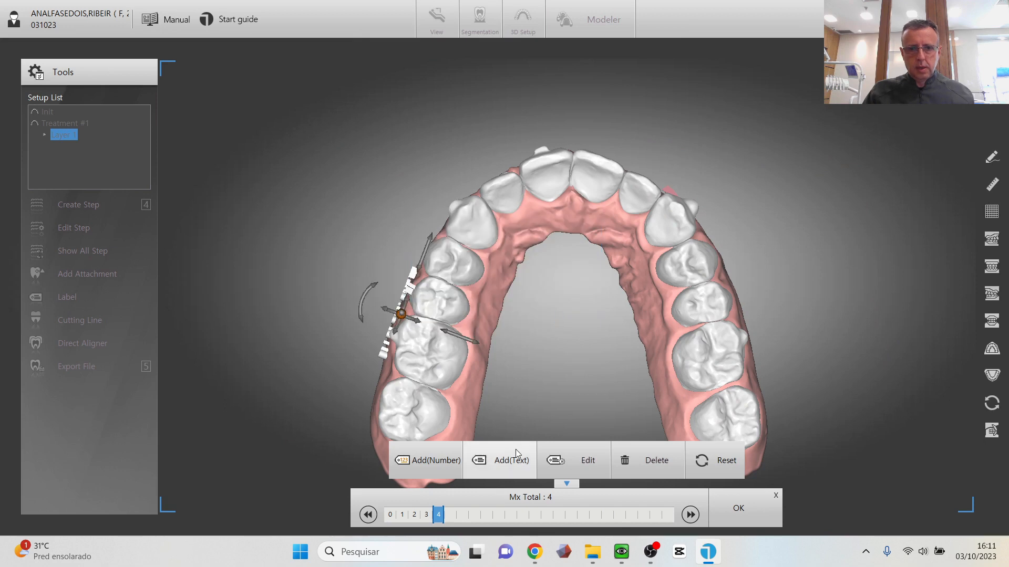
left_click(541, 459)
left_click_drag(503, 262, 470, 262)
right_click(488, 255)
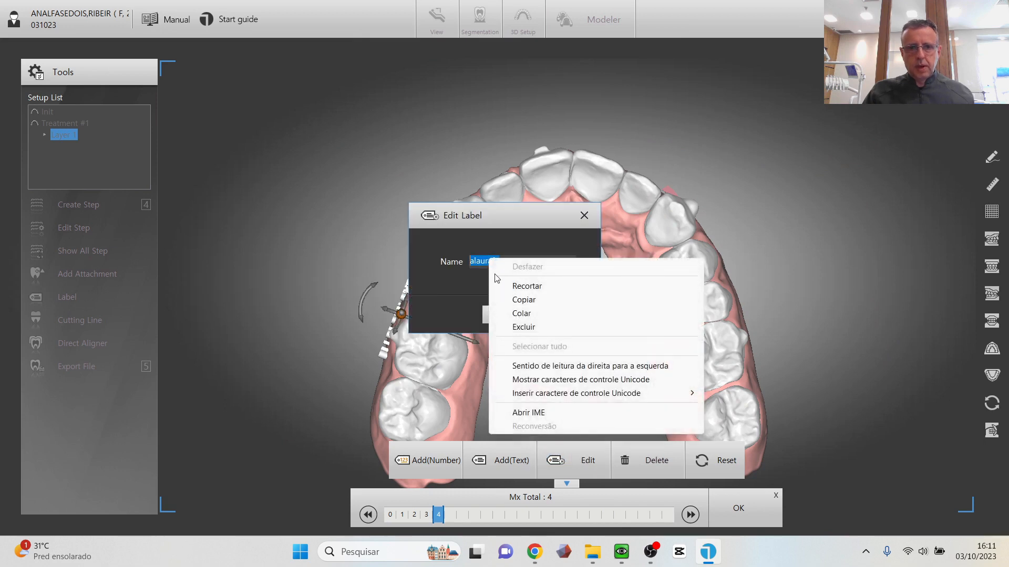
left_click(525, 299)
left_click(554, 317)
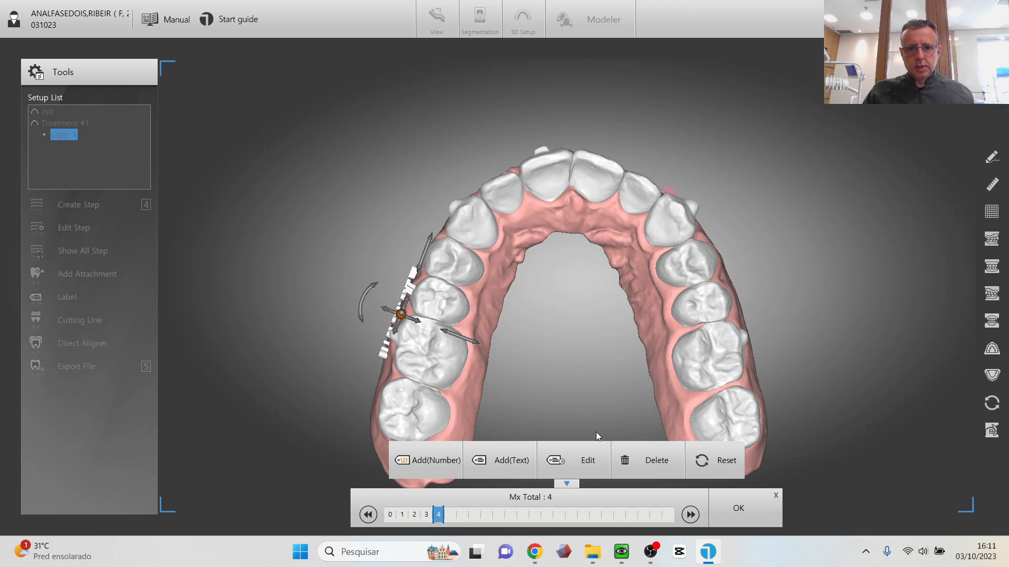
Close the maxillary labels, open the mandibular ones and place a step-number label on the lower first premolar's buccal surface
left_click(729, 516)
left_click(35, 298)
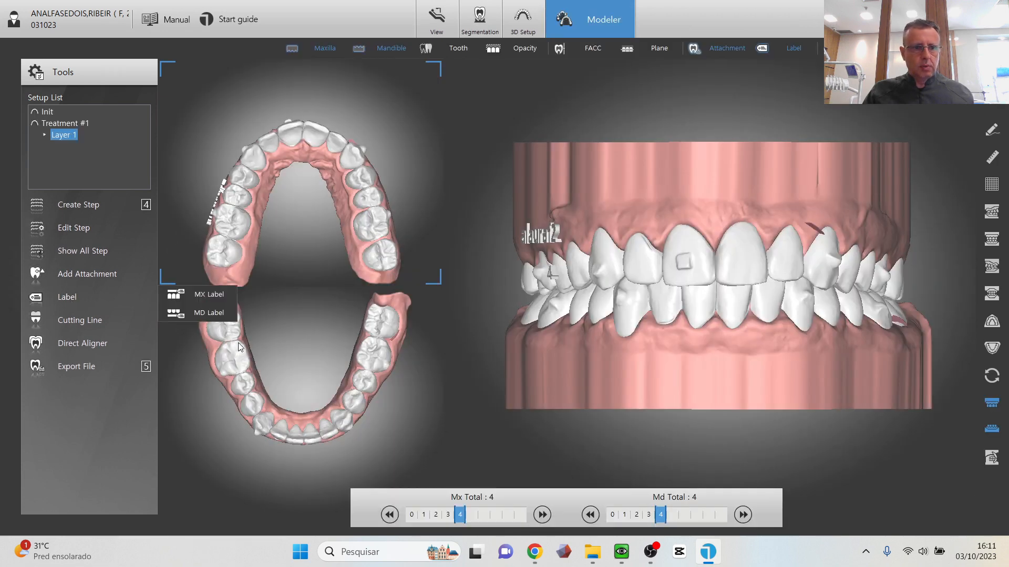
left_click(178, 313)
right_click_drag(433, 354, 583, 226)
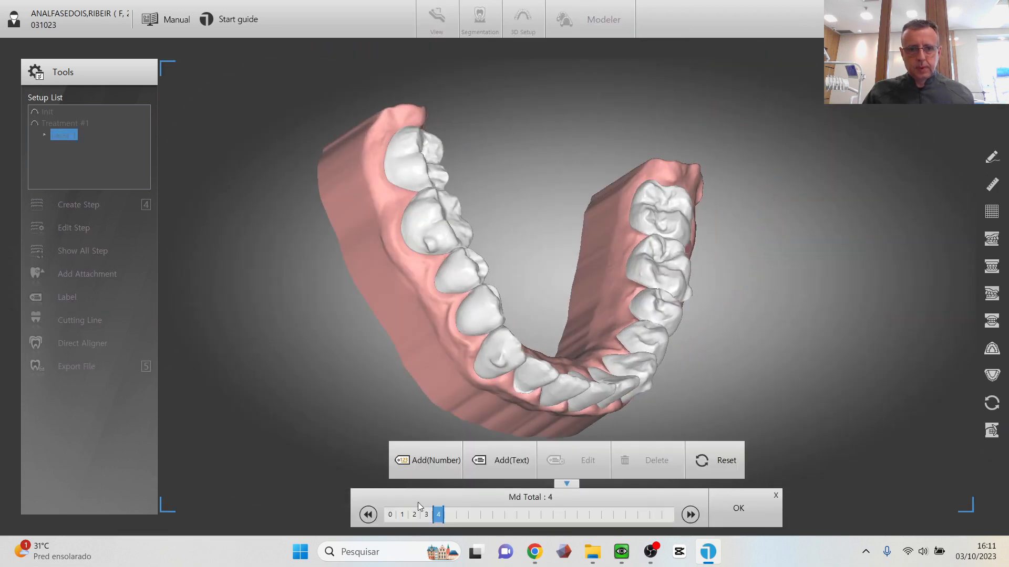
left_click(434, 461)
left_click(497, 317)
left_click(592, 314)
left_click(466, 315)
Create a text label from the copied patient identifier and place it on the mandibular buccal gum below the numbered premolar
right_click_drag(496, 326, 730, 240)
left_click(482, 465)
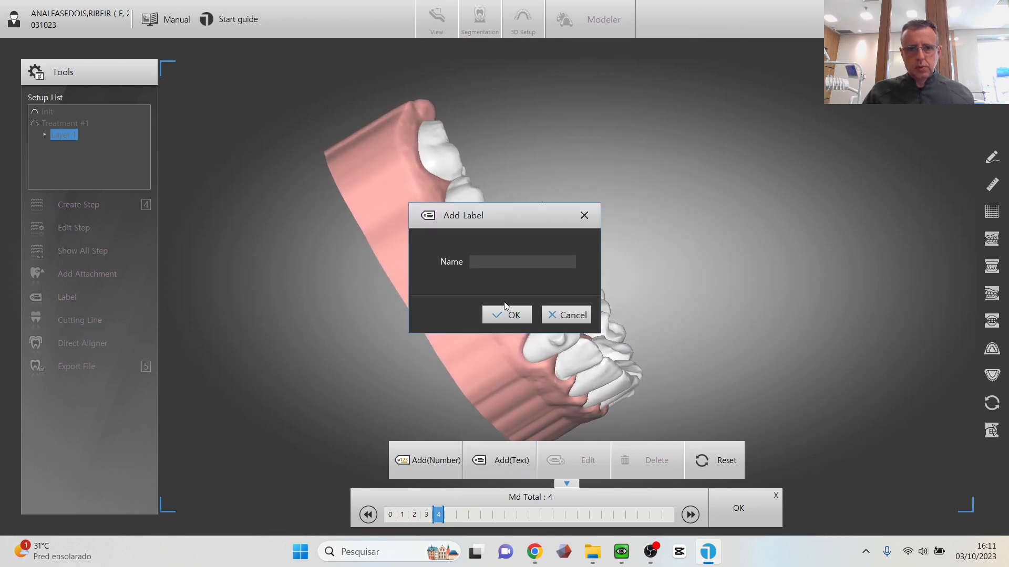
right_click(487, 263)
left_click(510, 322)
left_click(511, 323)
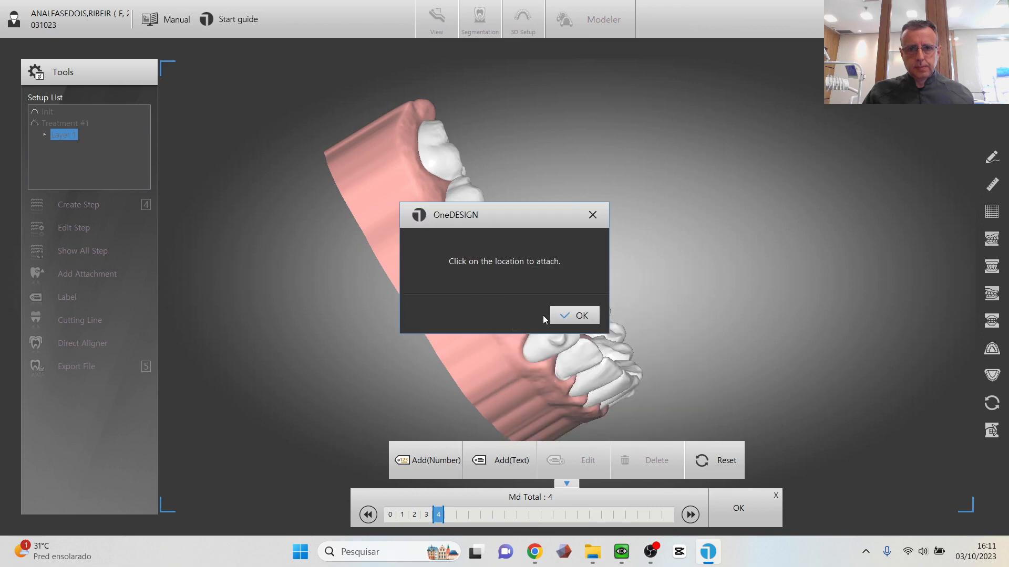
left_click(587, 315)
left_click(459, 266)
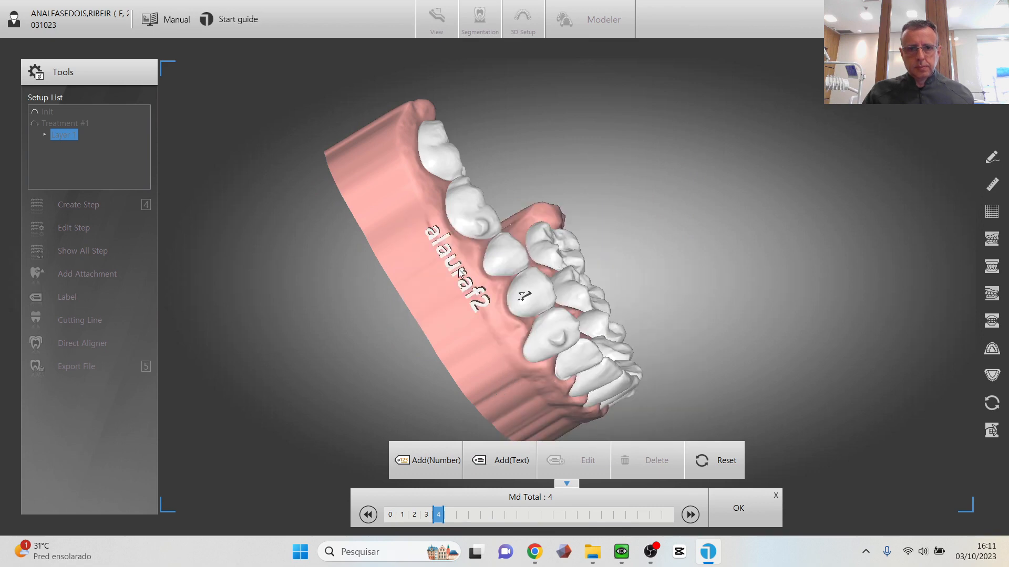
Fine-tune the patient label's depth and angle against the mandibular buccal gum surface and accept the mandibular labels
right_click_drag(597, 207, 306, 385)
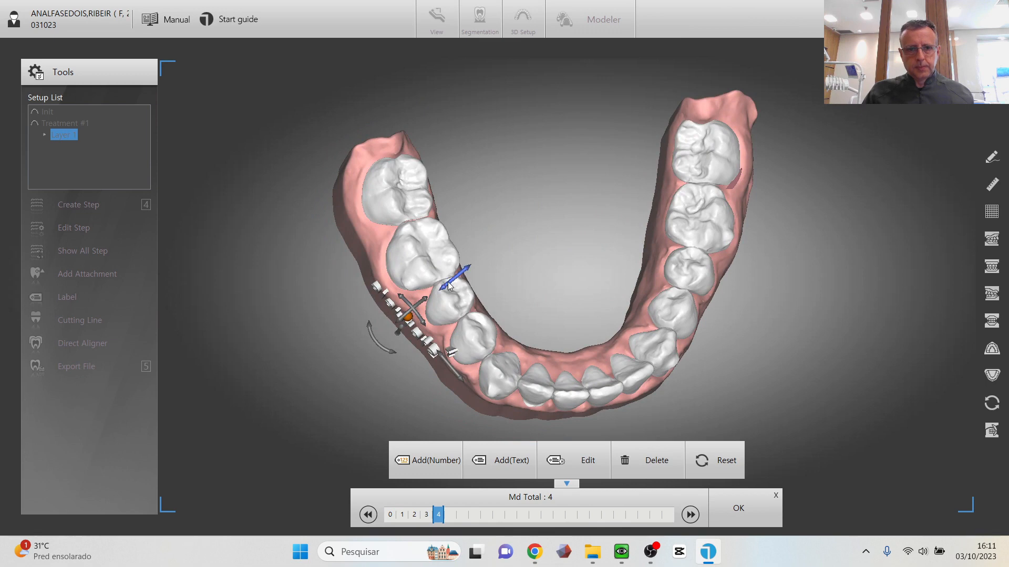
left_click_drag(448, 282, 450, 280)
left_click_drag(381, 342, 379, 343)
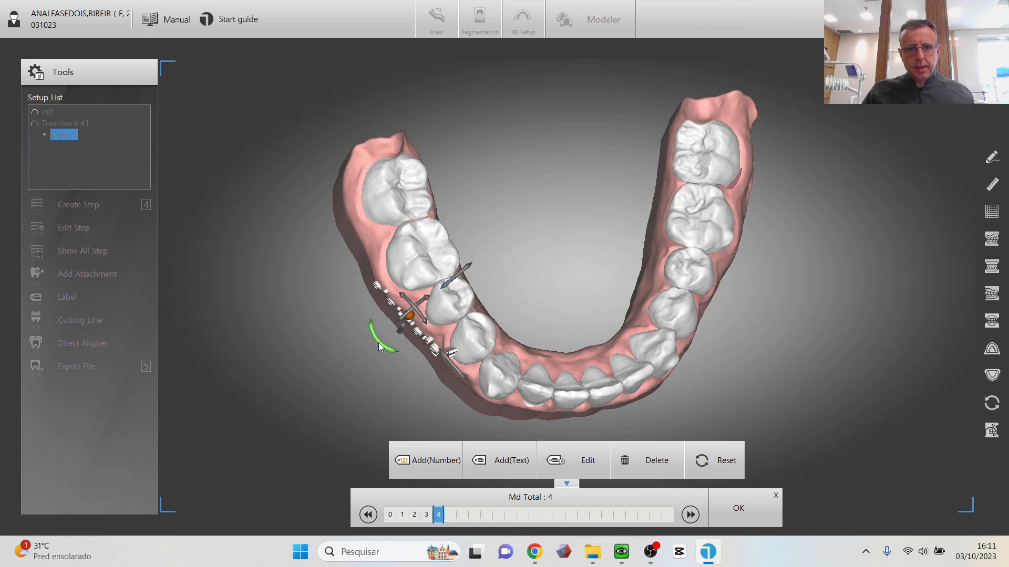
right_click_drag(275, 302, 481, 262)
right_click_drag(541, 213, 279, 326)
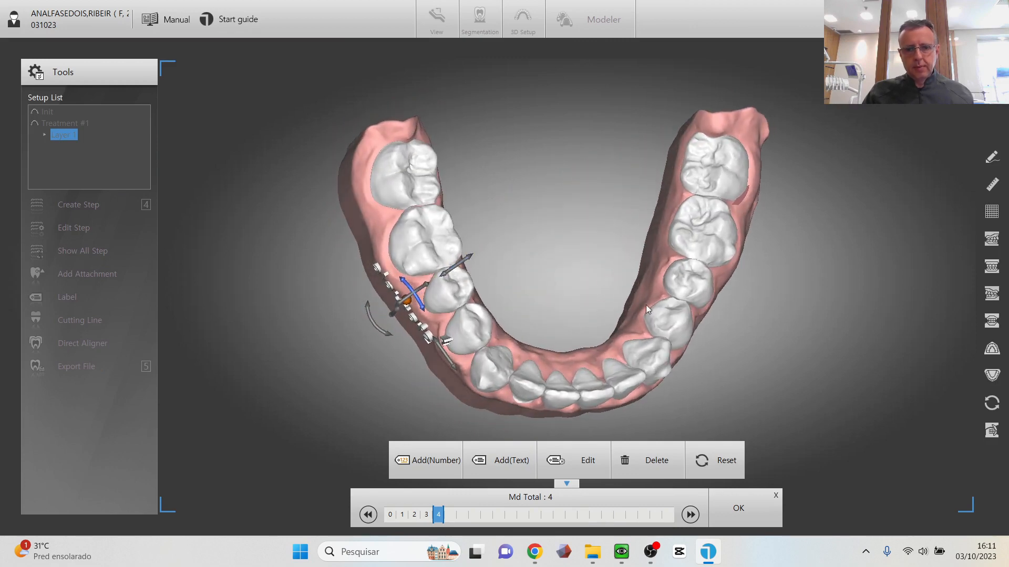
left_click(713, 502)
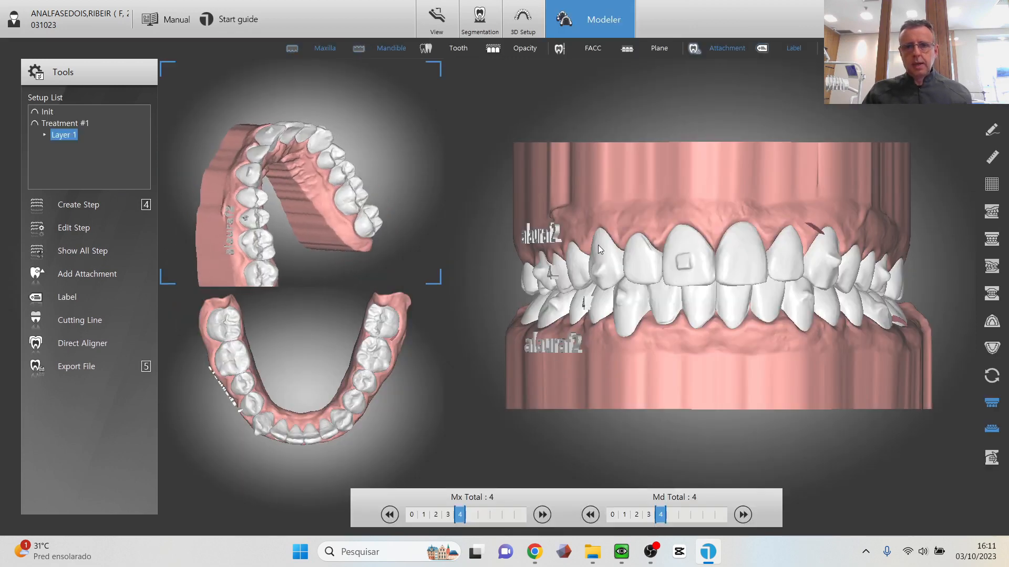
Check the labels on both arches and start a hollow model export with a 3 mm wall thickness
right_click_drag(601, 245, 770, 212)
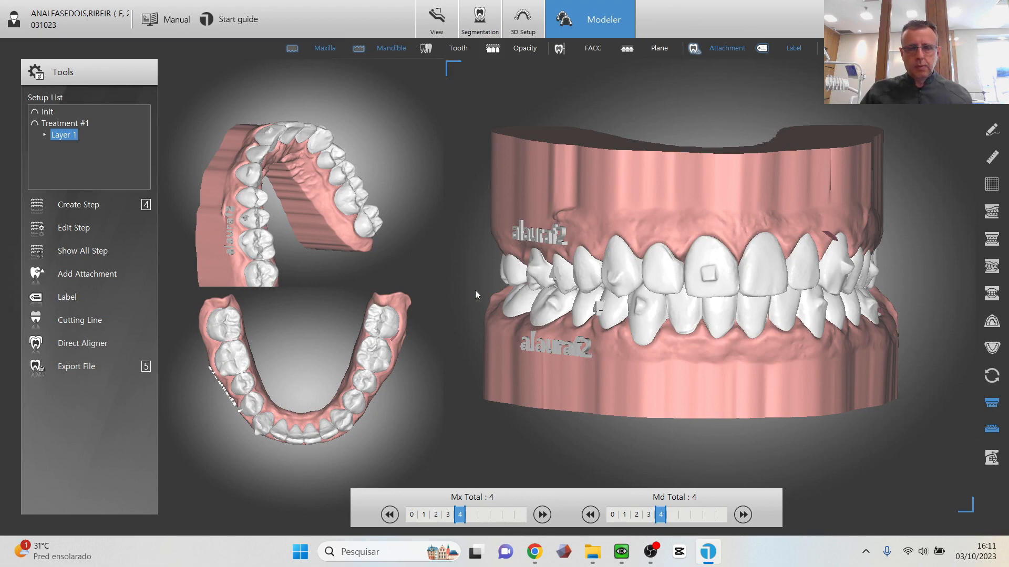
right_click_drag(475, 290, 885, 254)
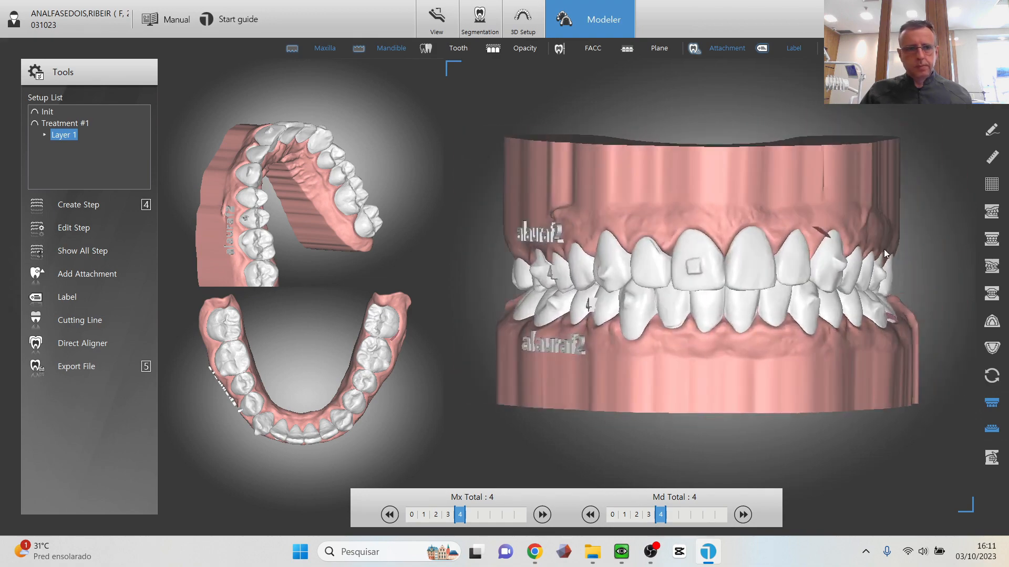
left_click(74, 370)
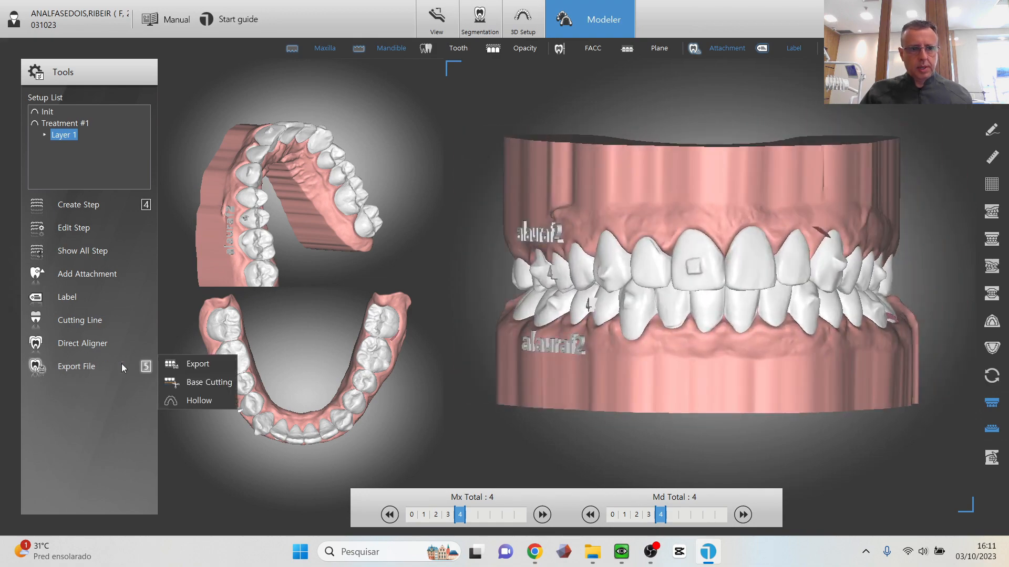
left_click(194, 401)
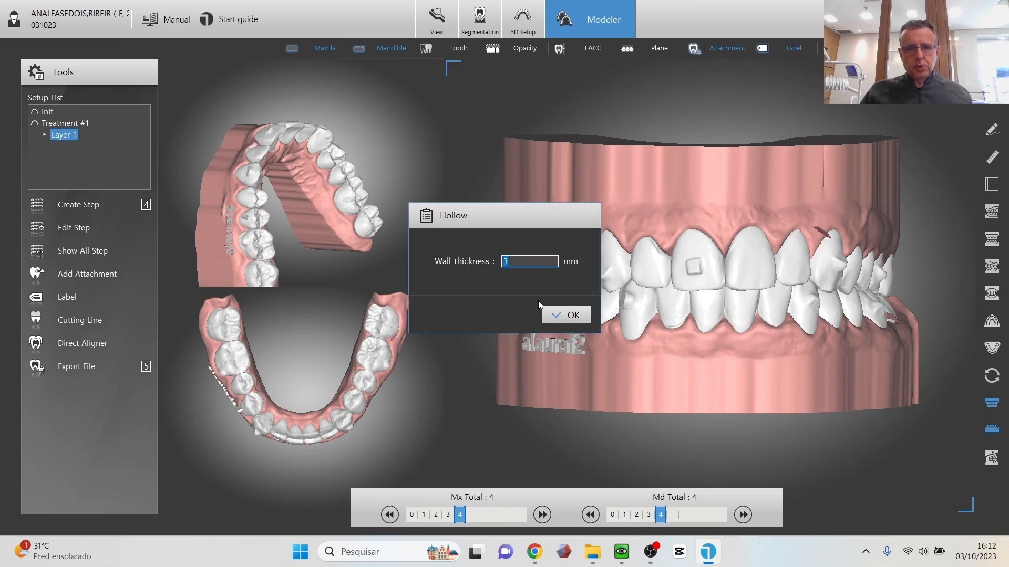
left_click(567, 315)
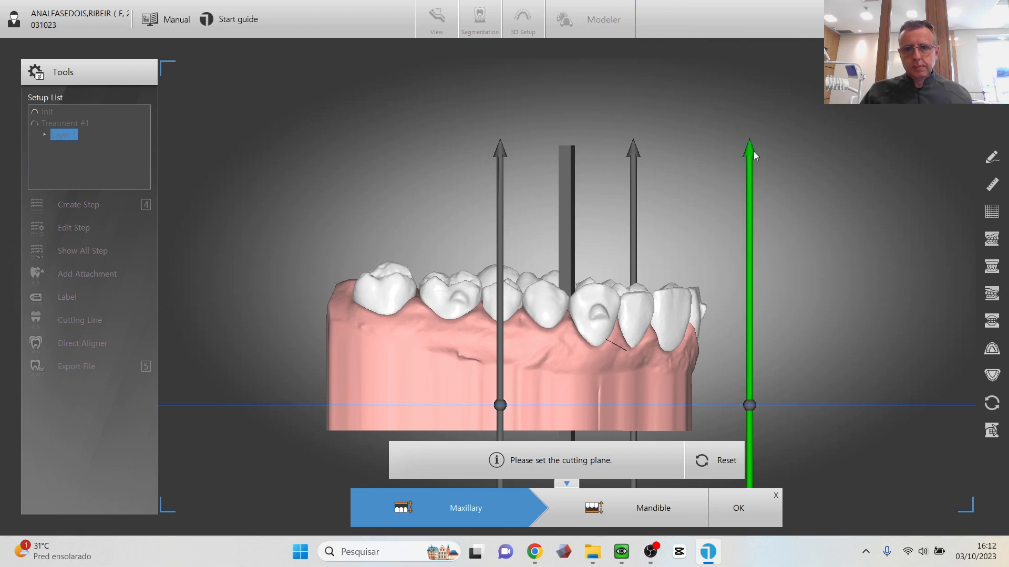
Raise the maxillary cutting plane close to the gum margin and tilt it to follow the arch, checking both sides and the label
left_click_drag(754, 151, 750, 170)
left_click_drag(569, 212, 566, 153)
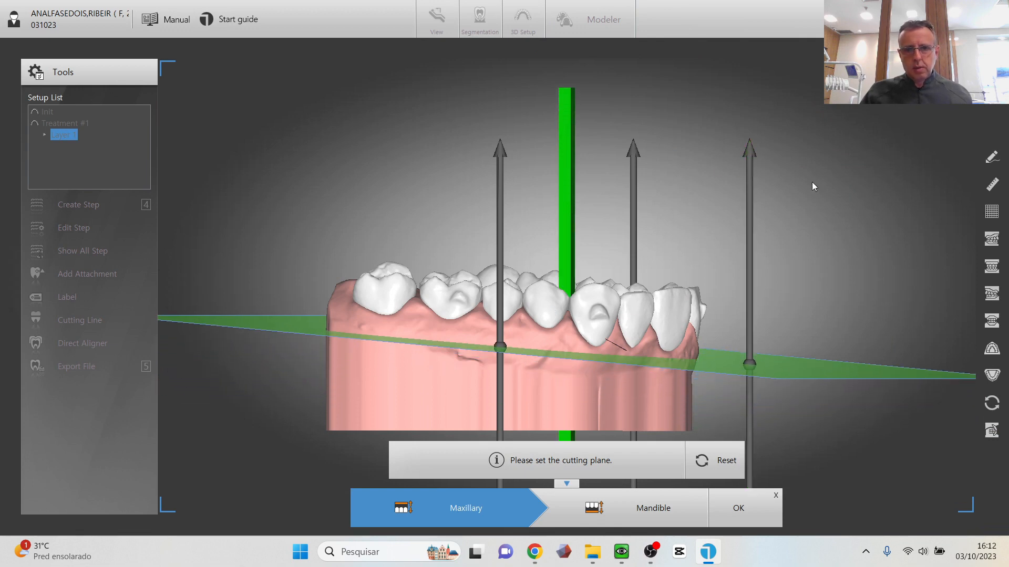
right_click_drag(812, 182, 480, 197)
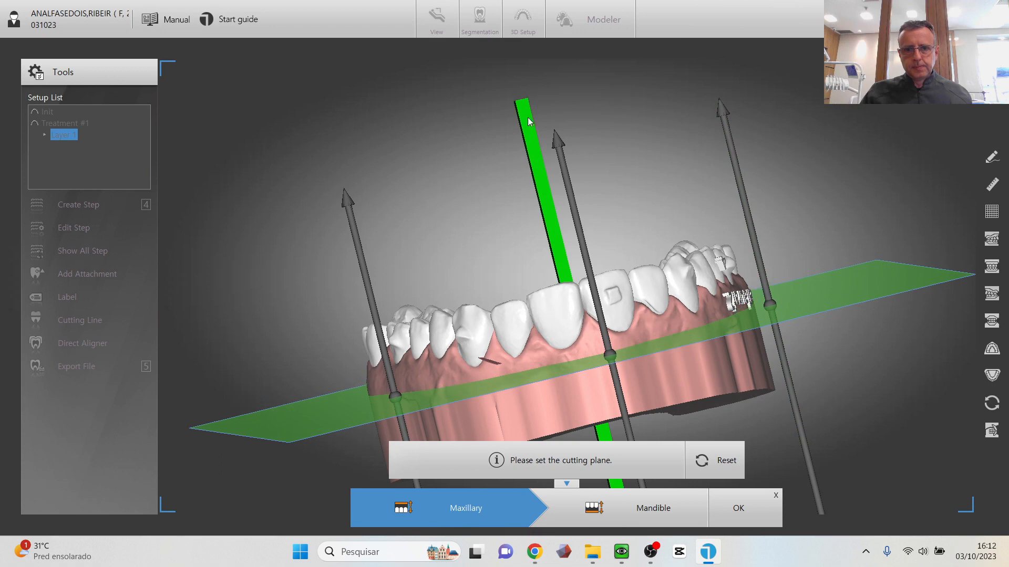
right_click_drag(528, 118, 604, 80)
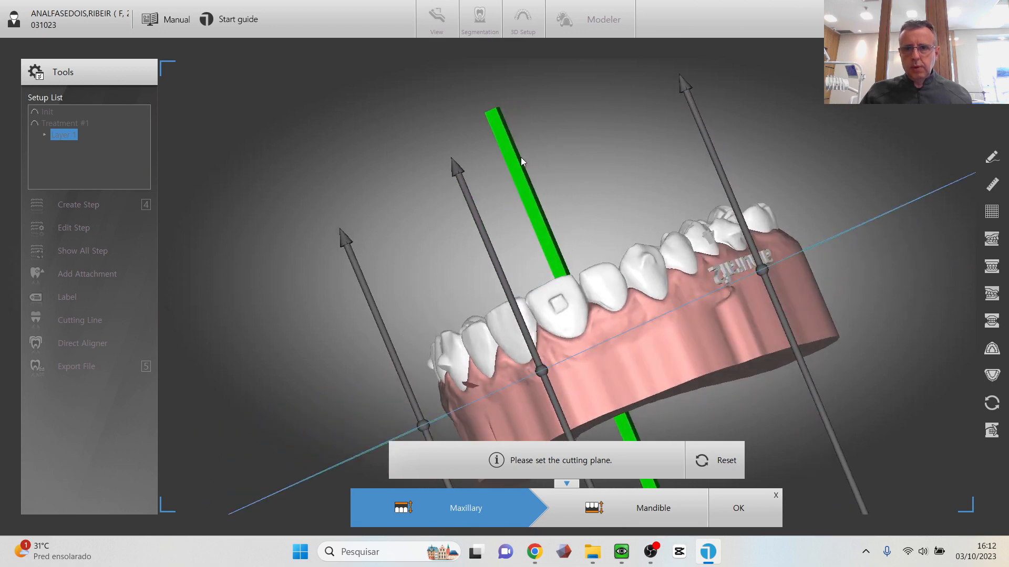
left_click_drag(516, 158, 514, 154)
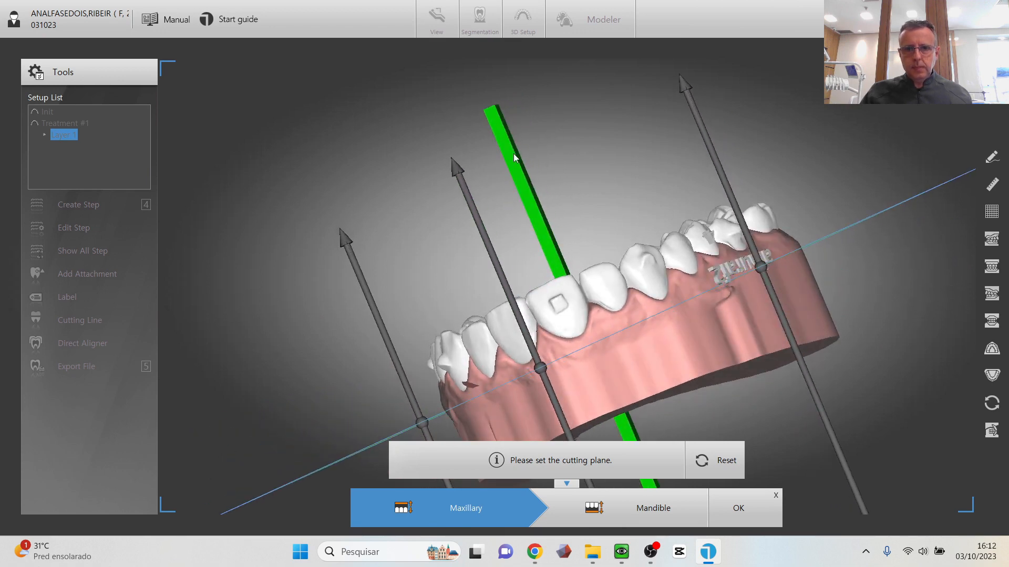
right_click_drag(514, 157, 642, 144)
left_click_drag(628, 140, 622, 135)
right_click_drag(622, 135, 715, 200)
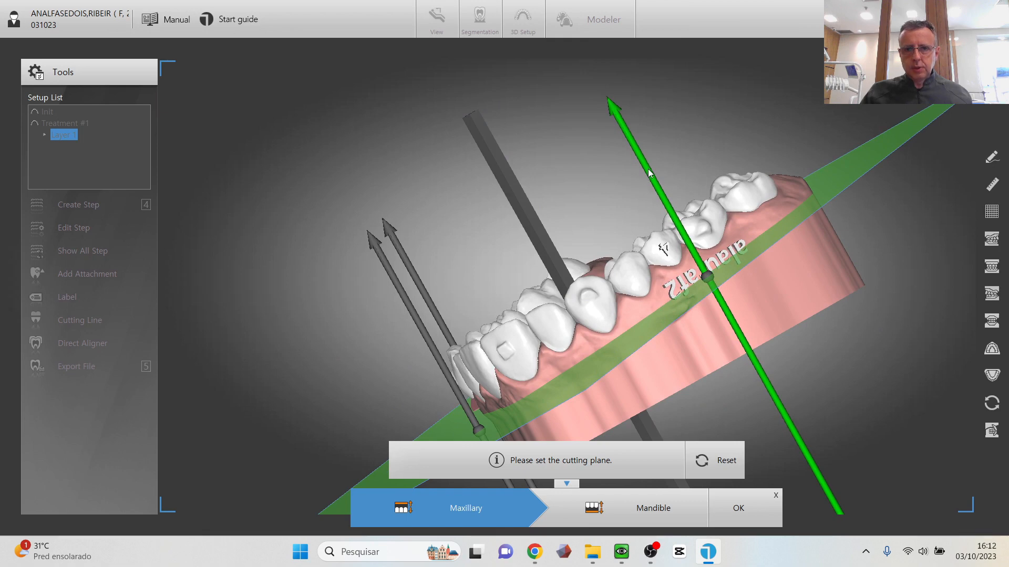
right_click_drag(267, 136, 856, 136)
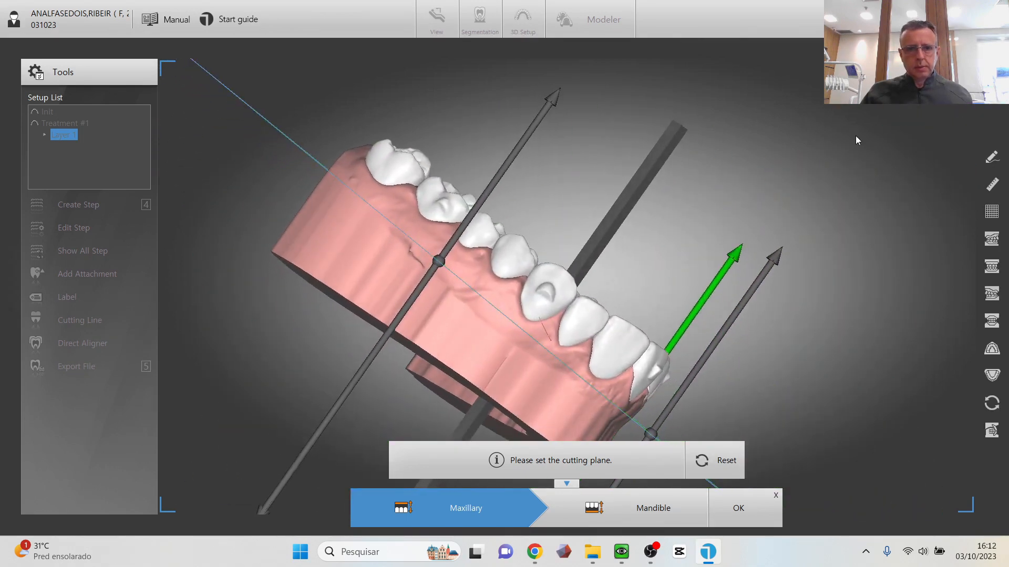
Raise the mandibular cutting plane towards the gum margin at the patient label's level and adjust its tilt
left_click(660, 518)
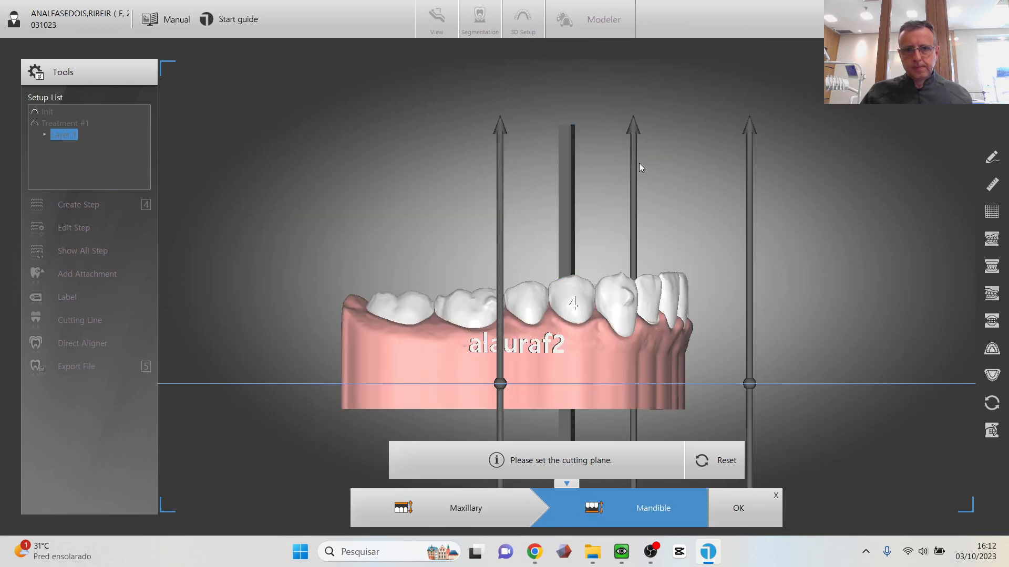
left_click_drag(636, 162, 580, 139)
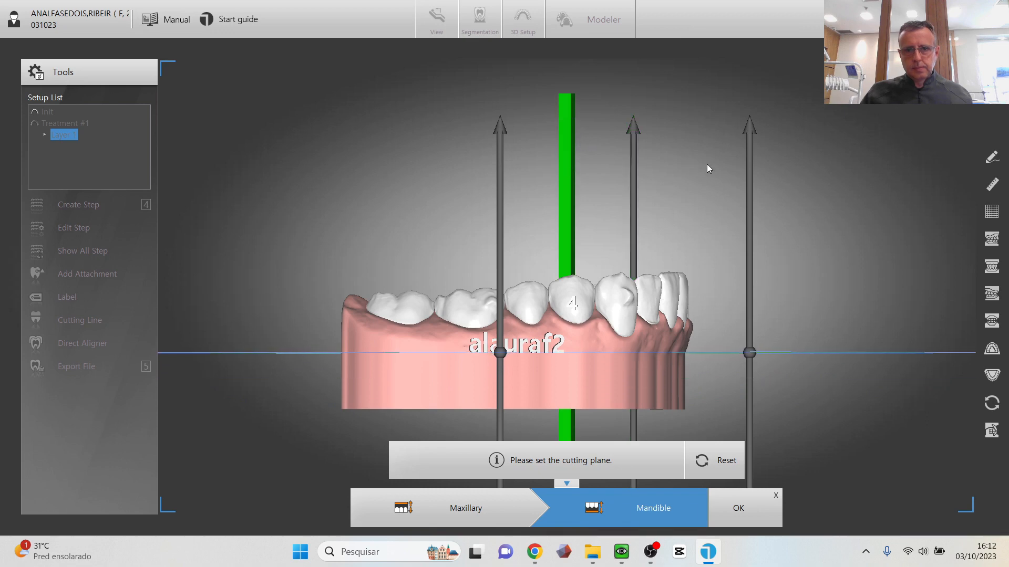
left_click_drag(749, 157, 749, 155)
right_click_drag(749, 155, 499, 236)
right_click_drag(720, 146, 689, 387)
Export the hollow models as STL into the patient's folder under 10- OUT 23, adding L1 to the export folder name
left_click(713, 507)
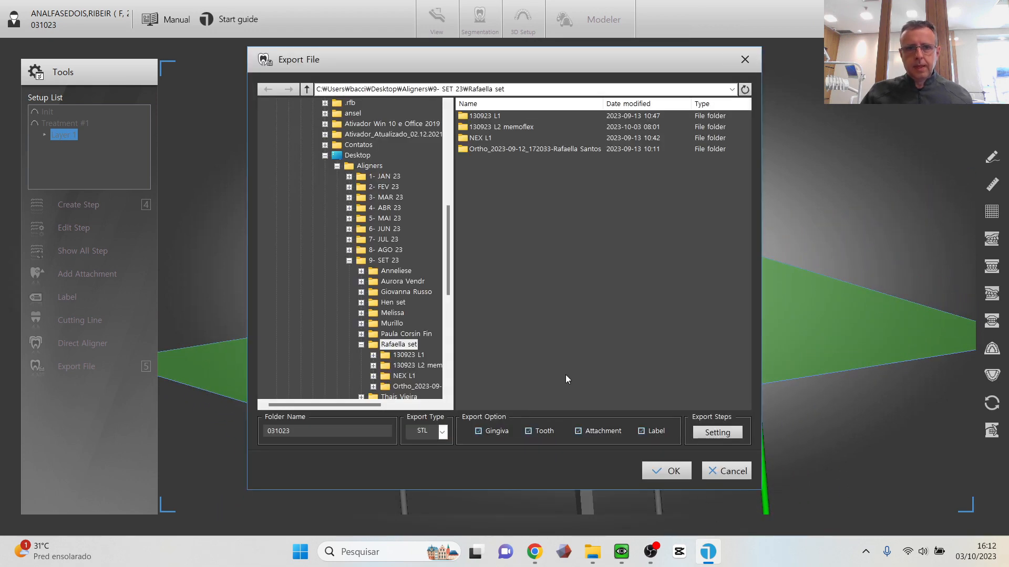
scroll(380, 272, "down", 3)
scroll(381, 272, "up", 1)
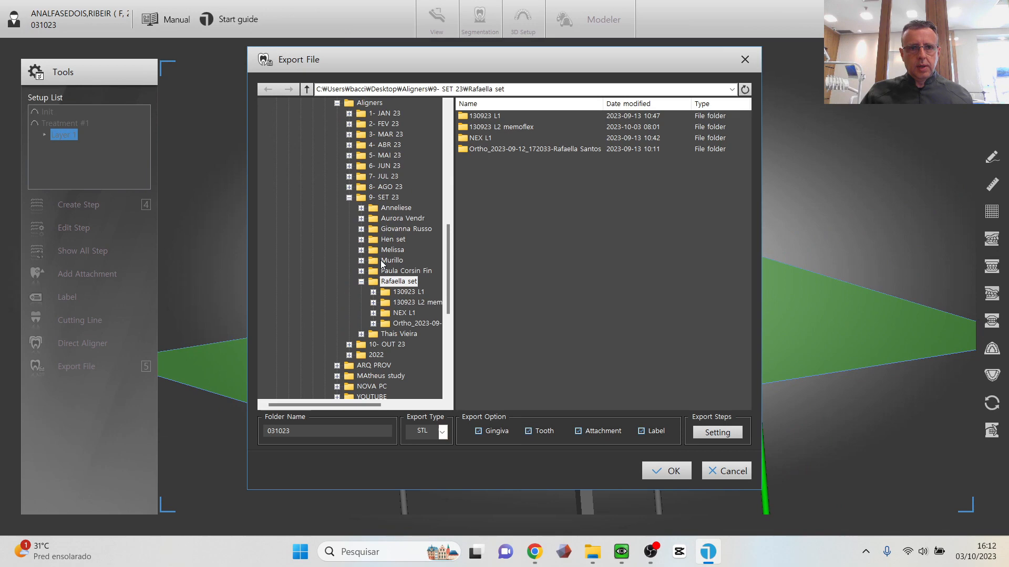
left_click(388, 199)
scroll(395, 310, "down", 2)
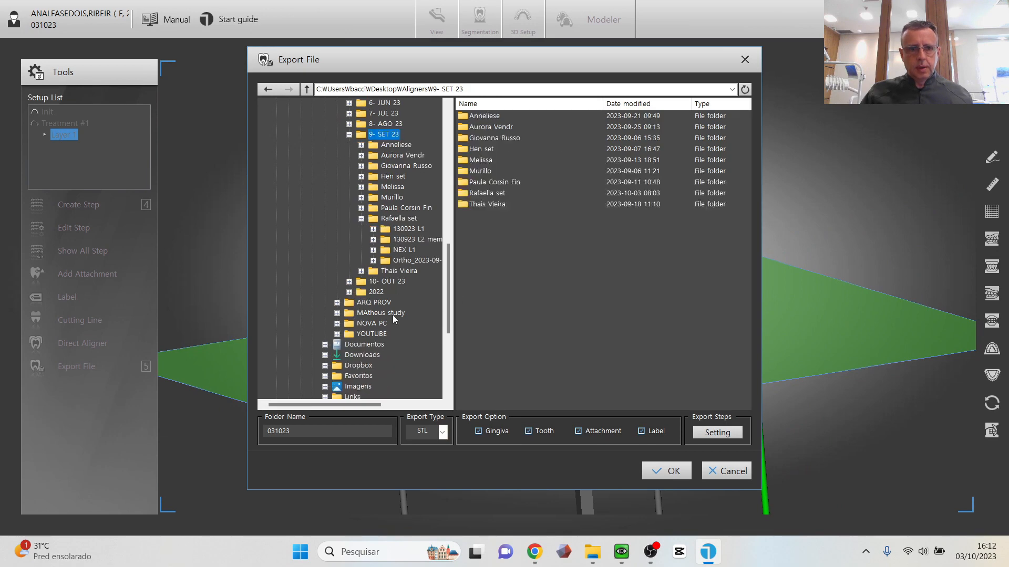
left_click(383, 279)
double_click(468, 118)
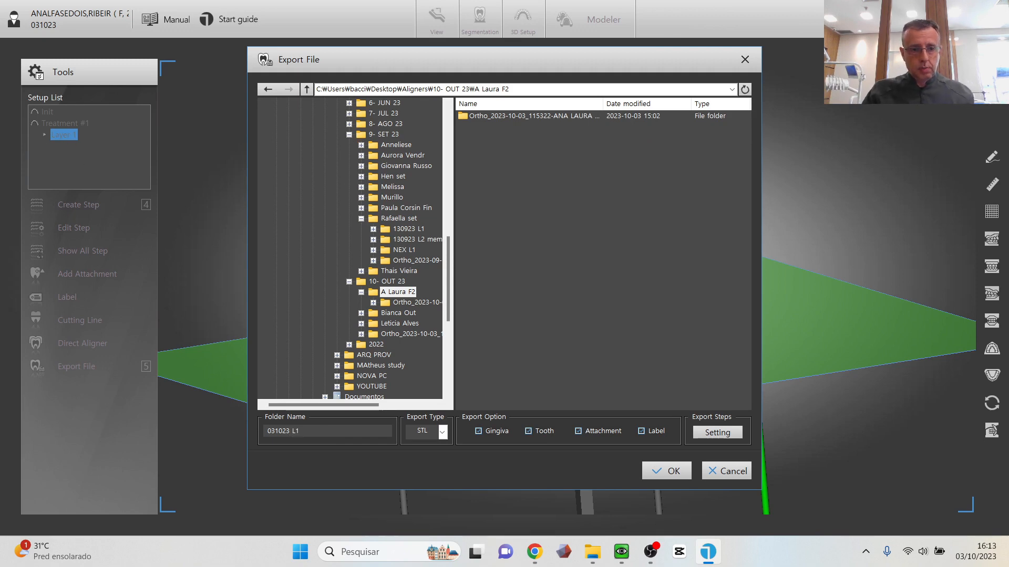
left_click(671, 473)
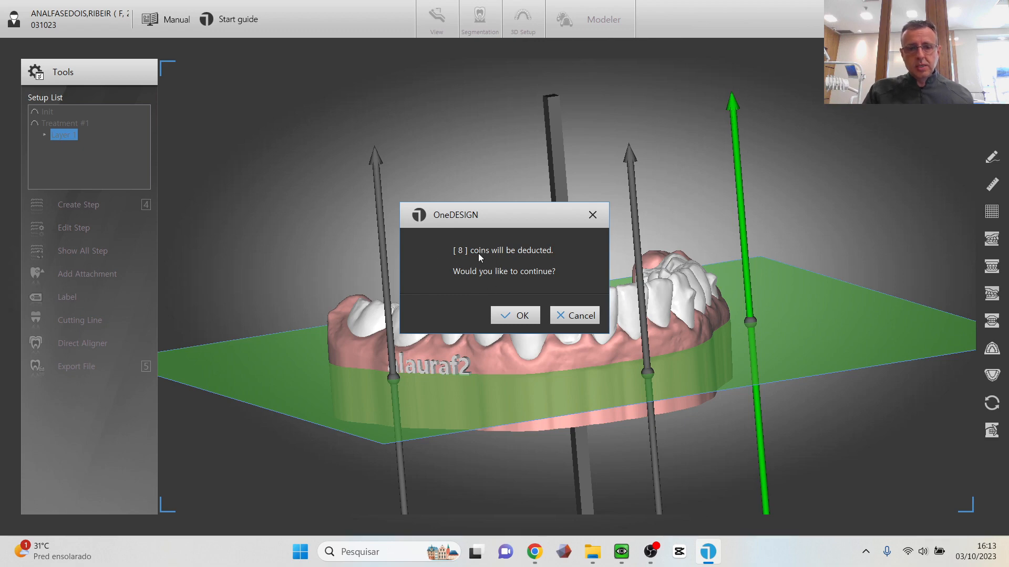
left_click(524, 318)
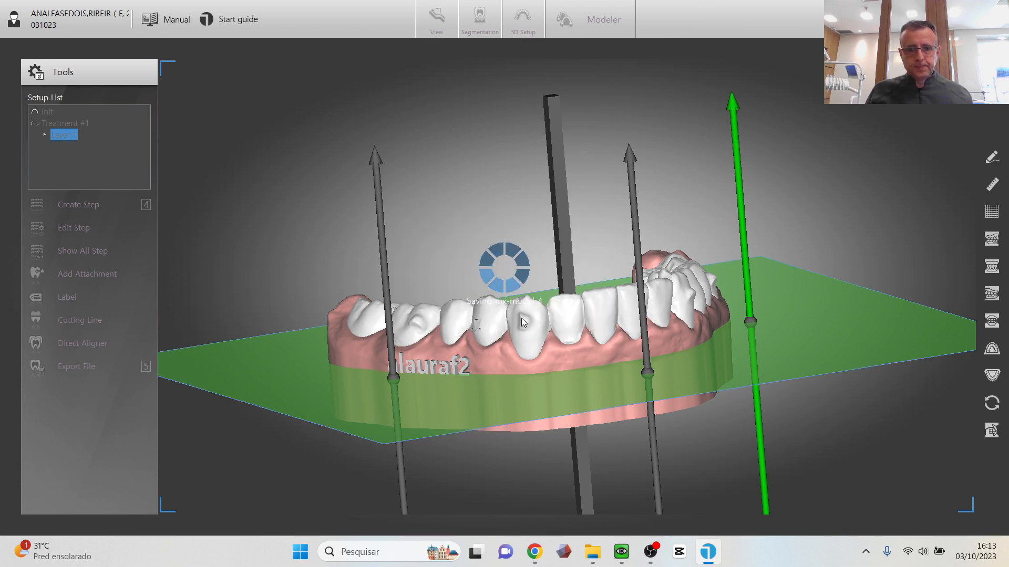
Switch to File Explorer and open the new L1 export folder in the patient's folder under Desktop, Aligners, 10- OUT 23
left_click(593, 552)
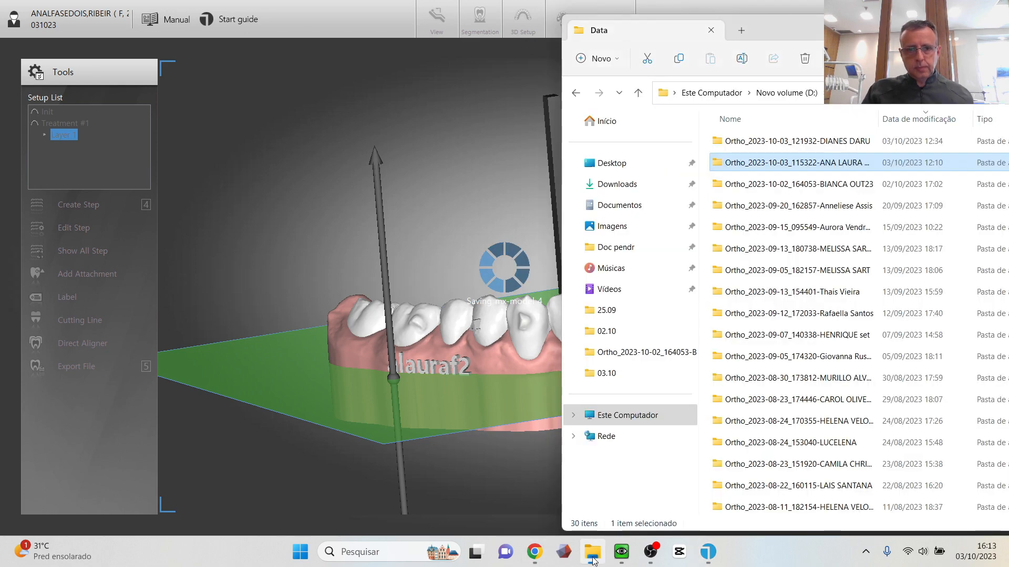
left_click(620, 165)
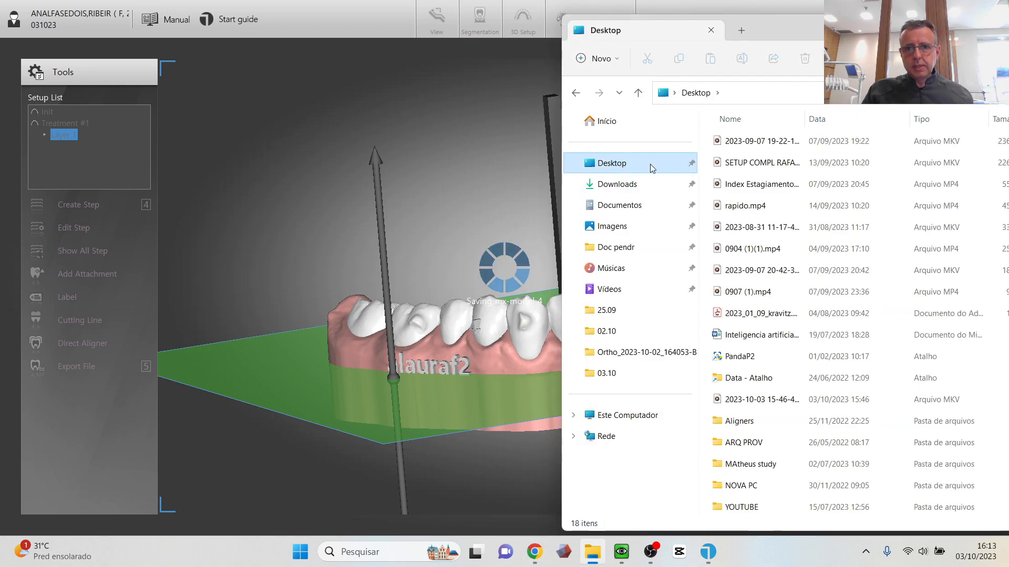
left_click_drag(772, 42, 686, 29)
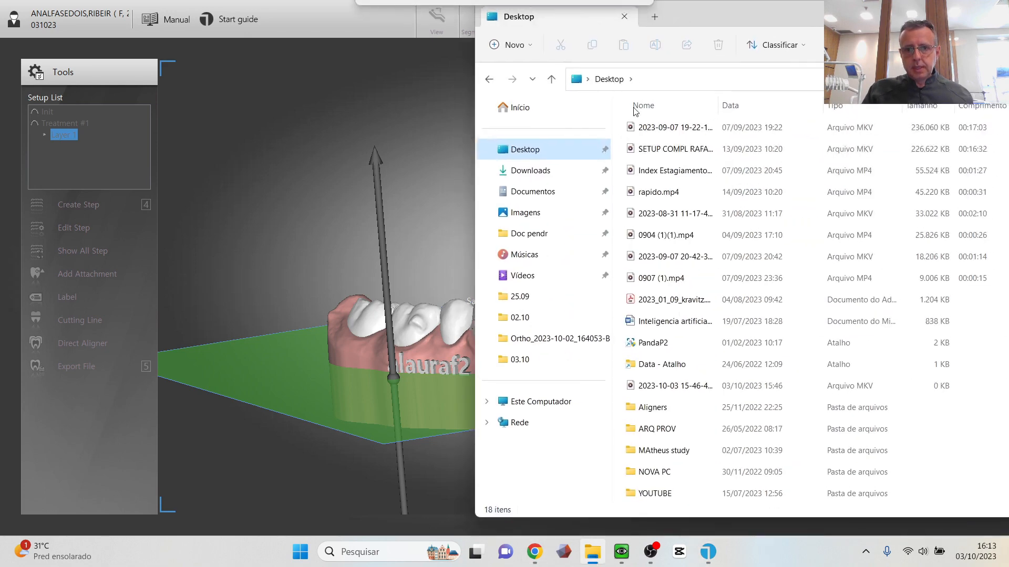
double_click(656, 407)
double_click(658, 320)
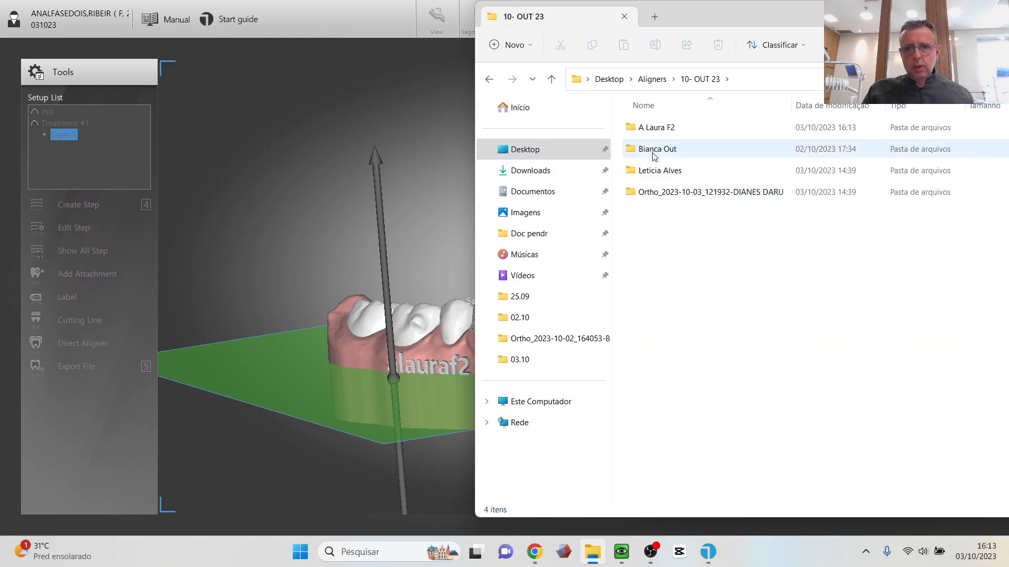
double_click(652, 128)
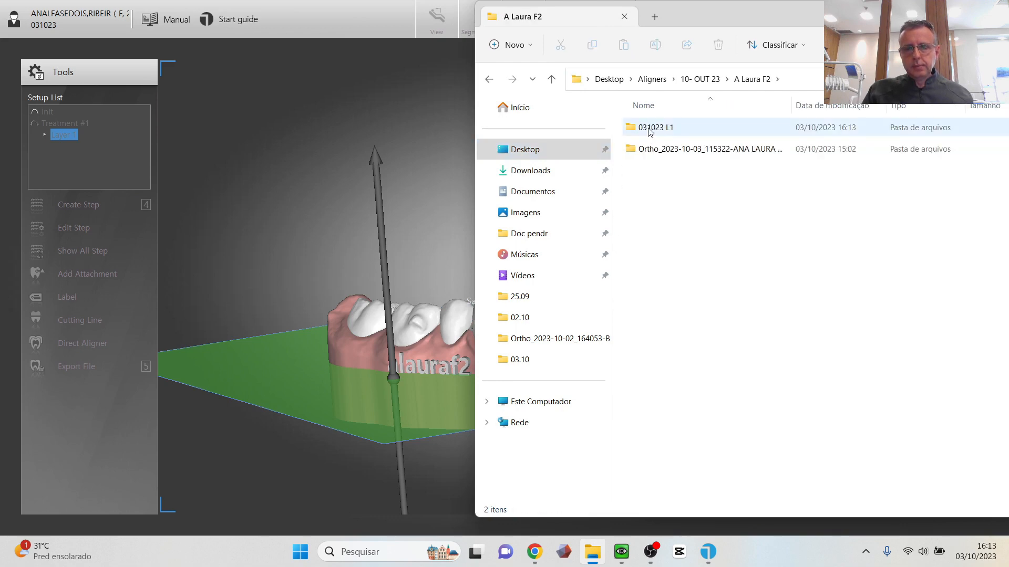
double_click(650, 130)
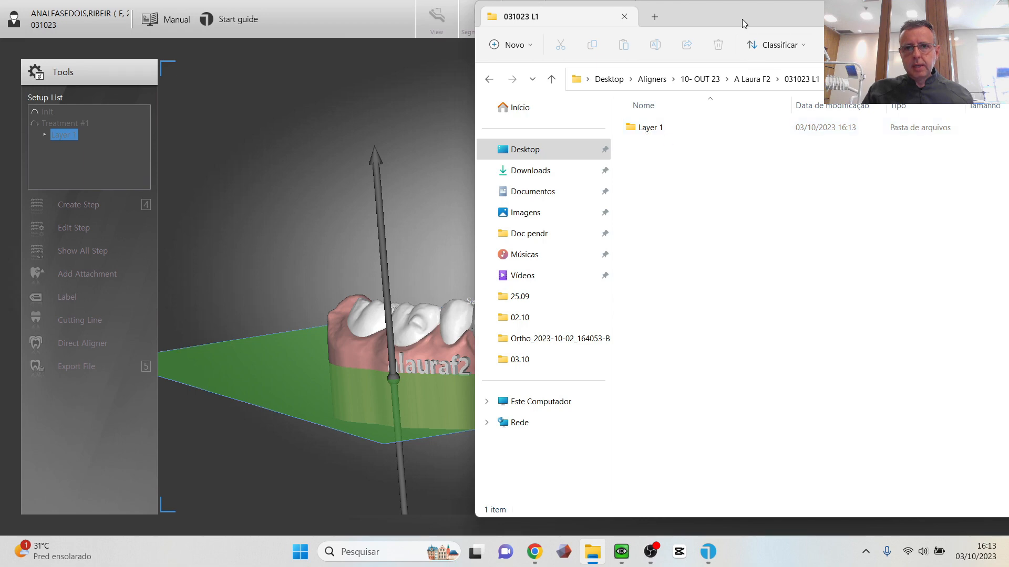
left_click_drag(745, 18, 715, 33)
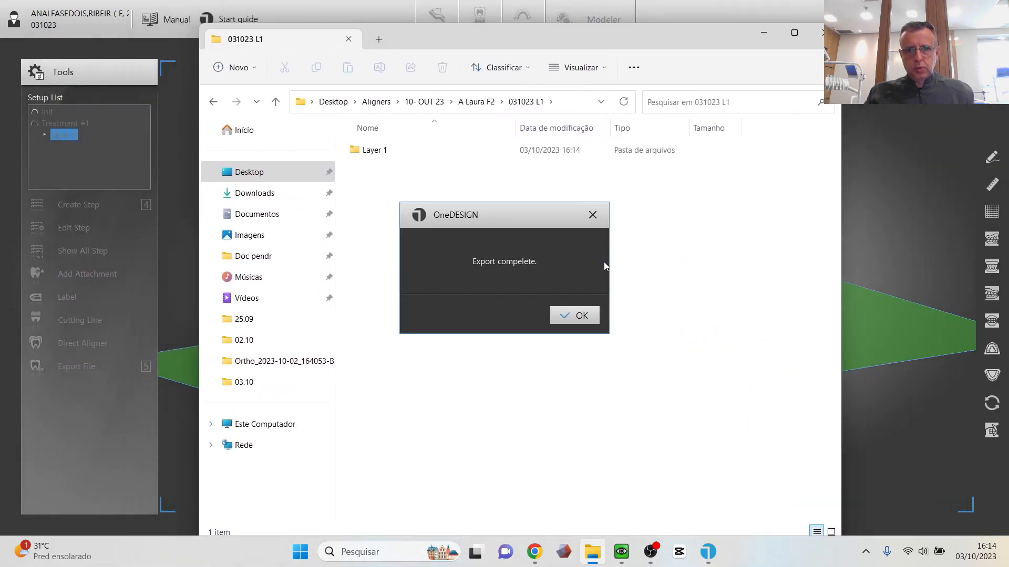
Close the finished export and switch to File Explorer to open the Layer 1 folder inside the L1 export folder
left_click(574, 317)
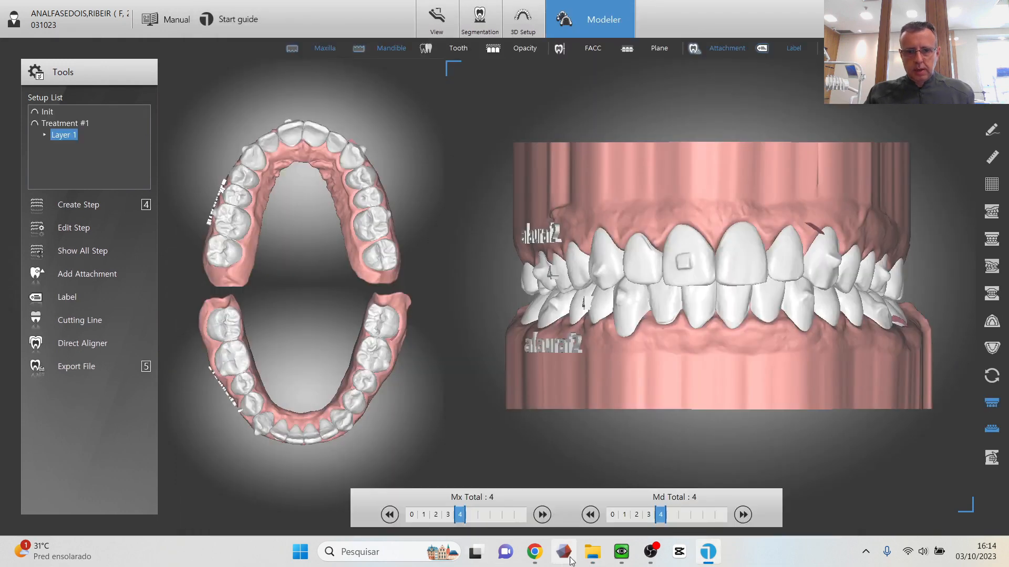
left_click(593, 551)
double_click(374, 150)
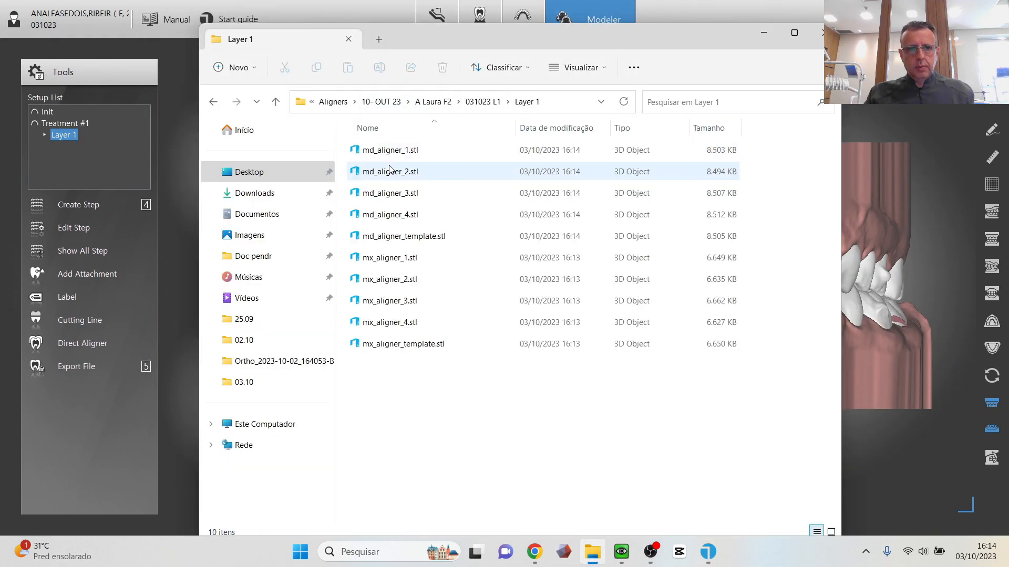
Delete the two template models, md_aligner_template.stl and mx_aligner_template.stl, from the Layer 1 folder
left_click(401, 238)
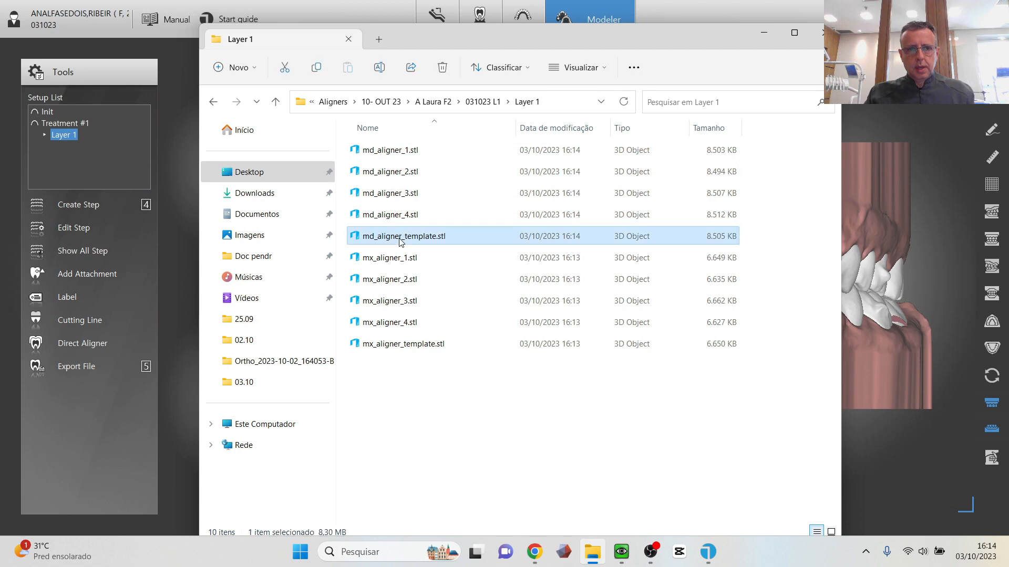
right_click(401, 240)
left_click(524, 255)
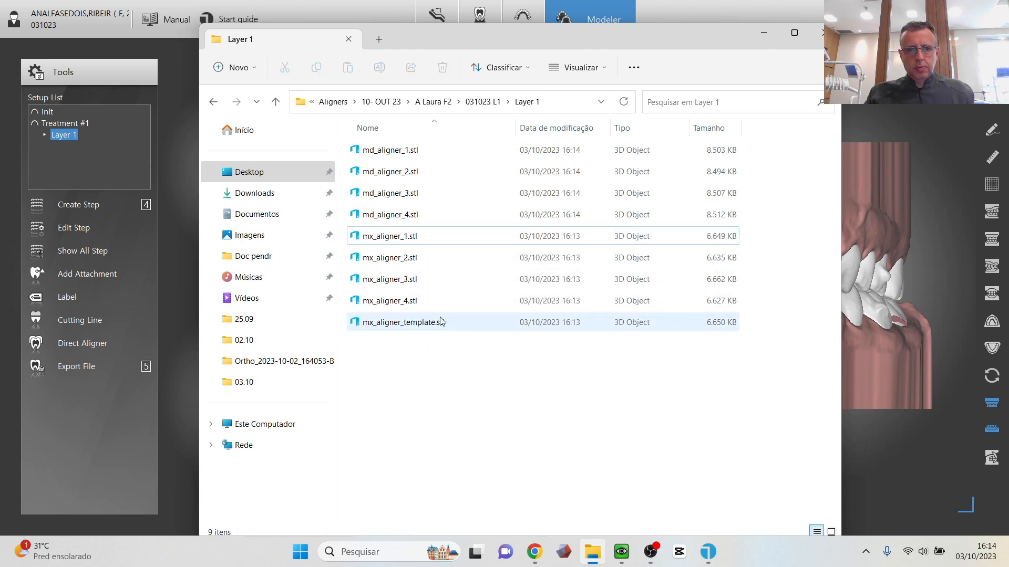
right_click(441, 322)
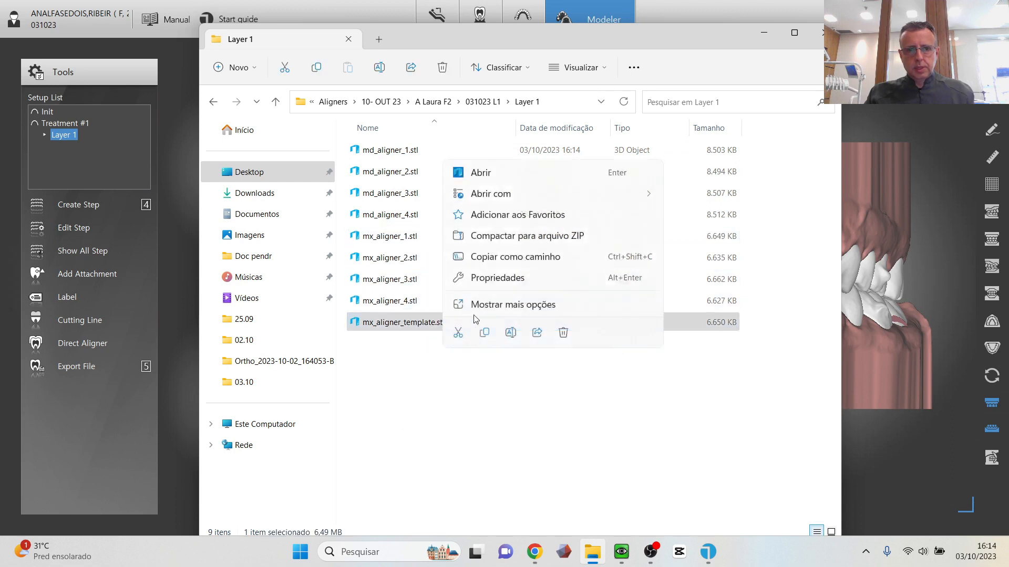
left_click(562, 332)
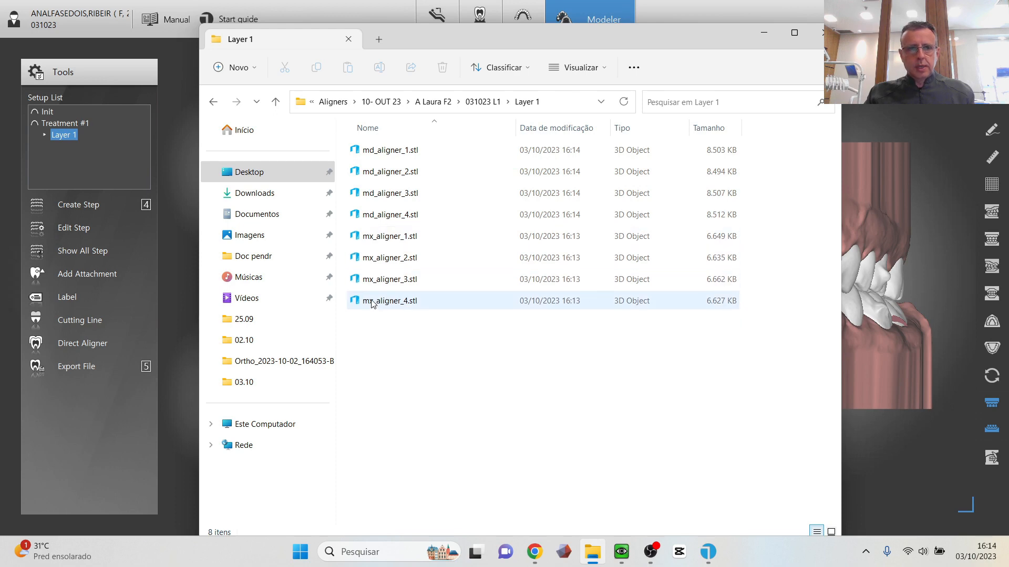
Open md_aligner_1.stl from the Layer 1 folder in 3D Builder to examine the exported mandibular model
double_click(387, 153)
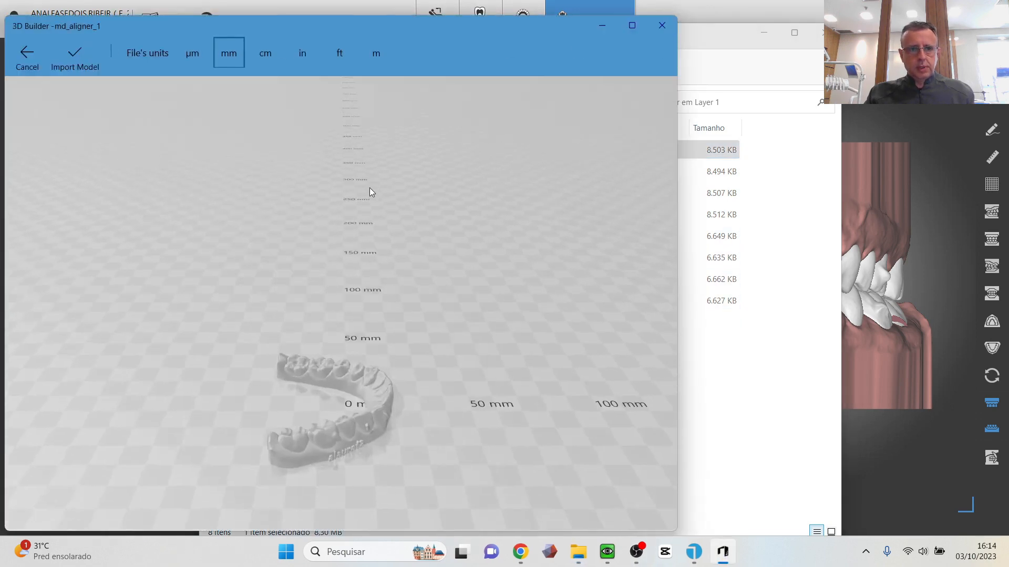